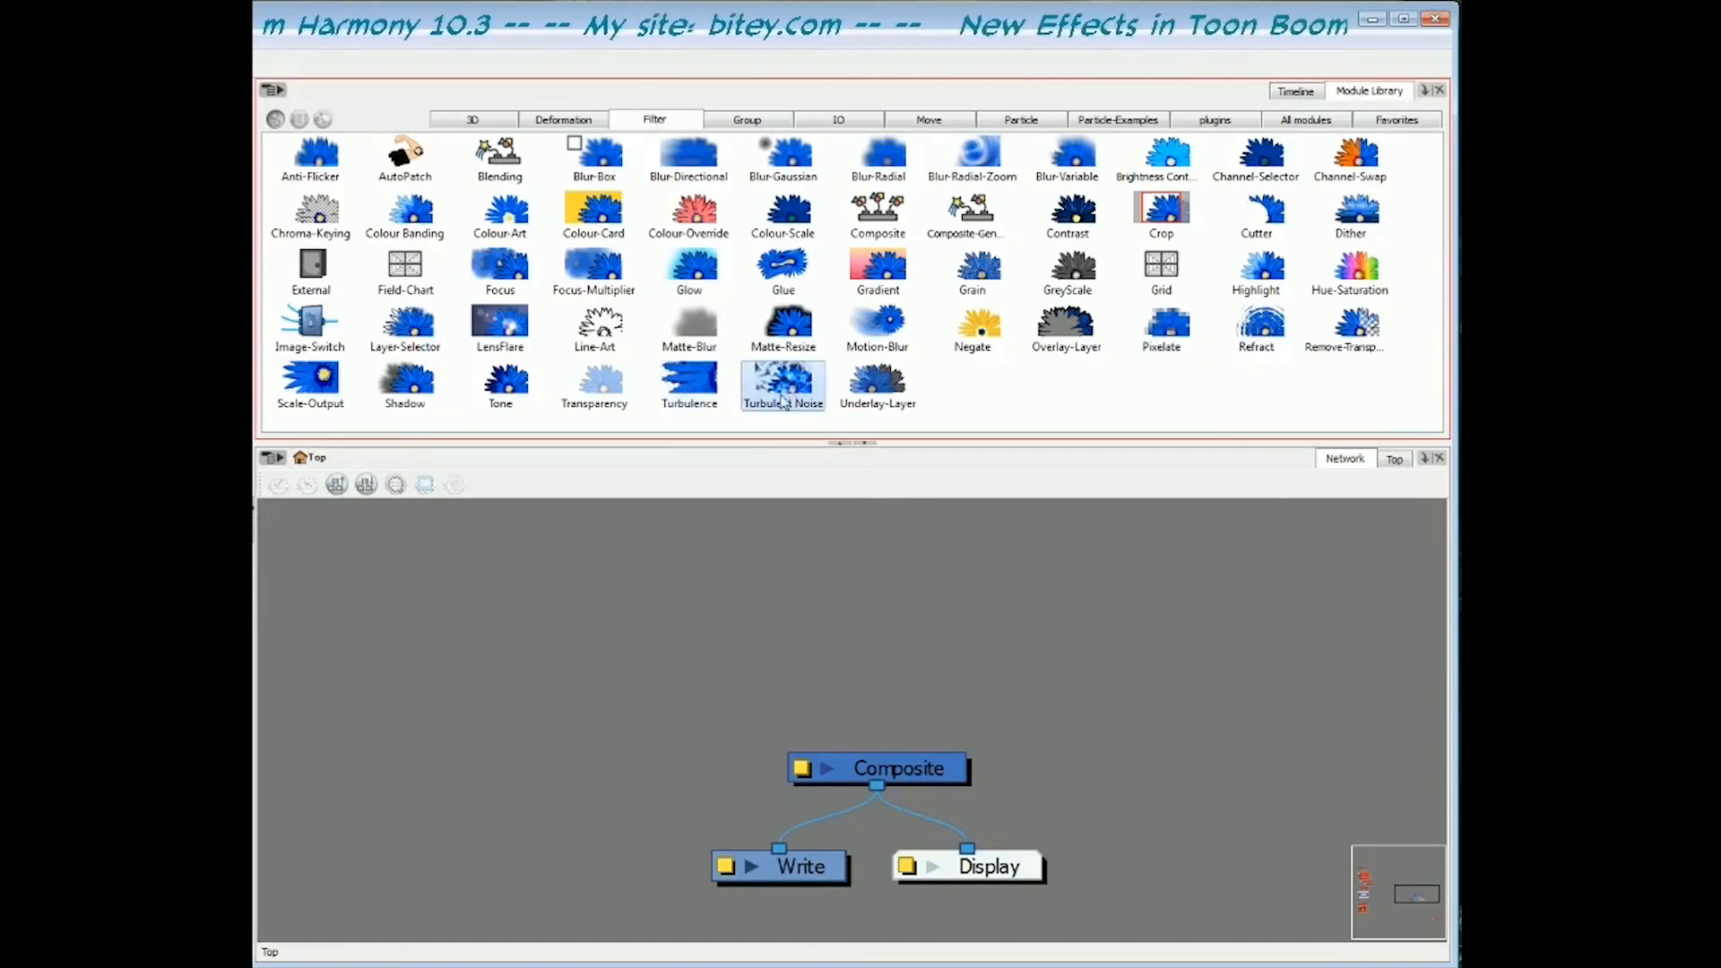
- Add a Turbulent Noise module to the network and connect it to the Composite
left_click_drag(786, 392, 790, 406)
left_click_drag(866, 652, 877, 752)
left_click_drag(918, 647, 929, 644)
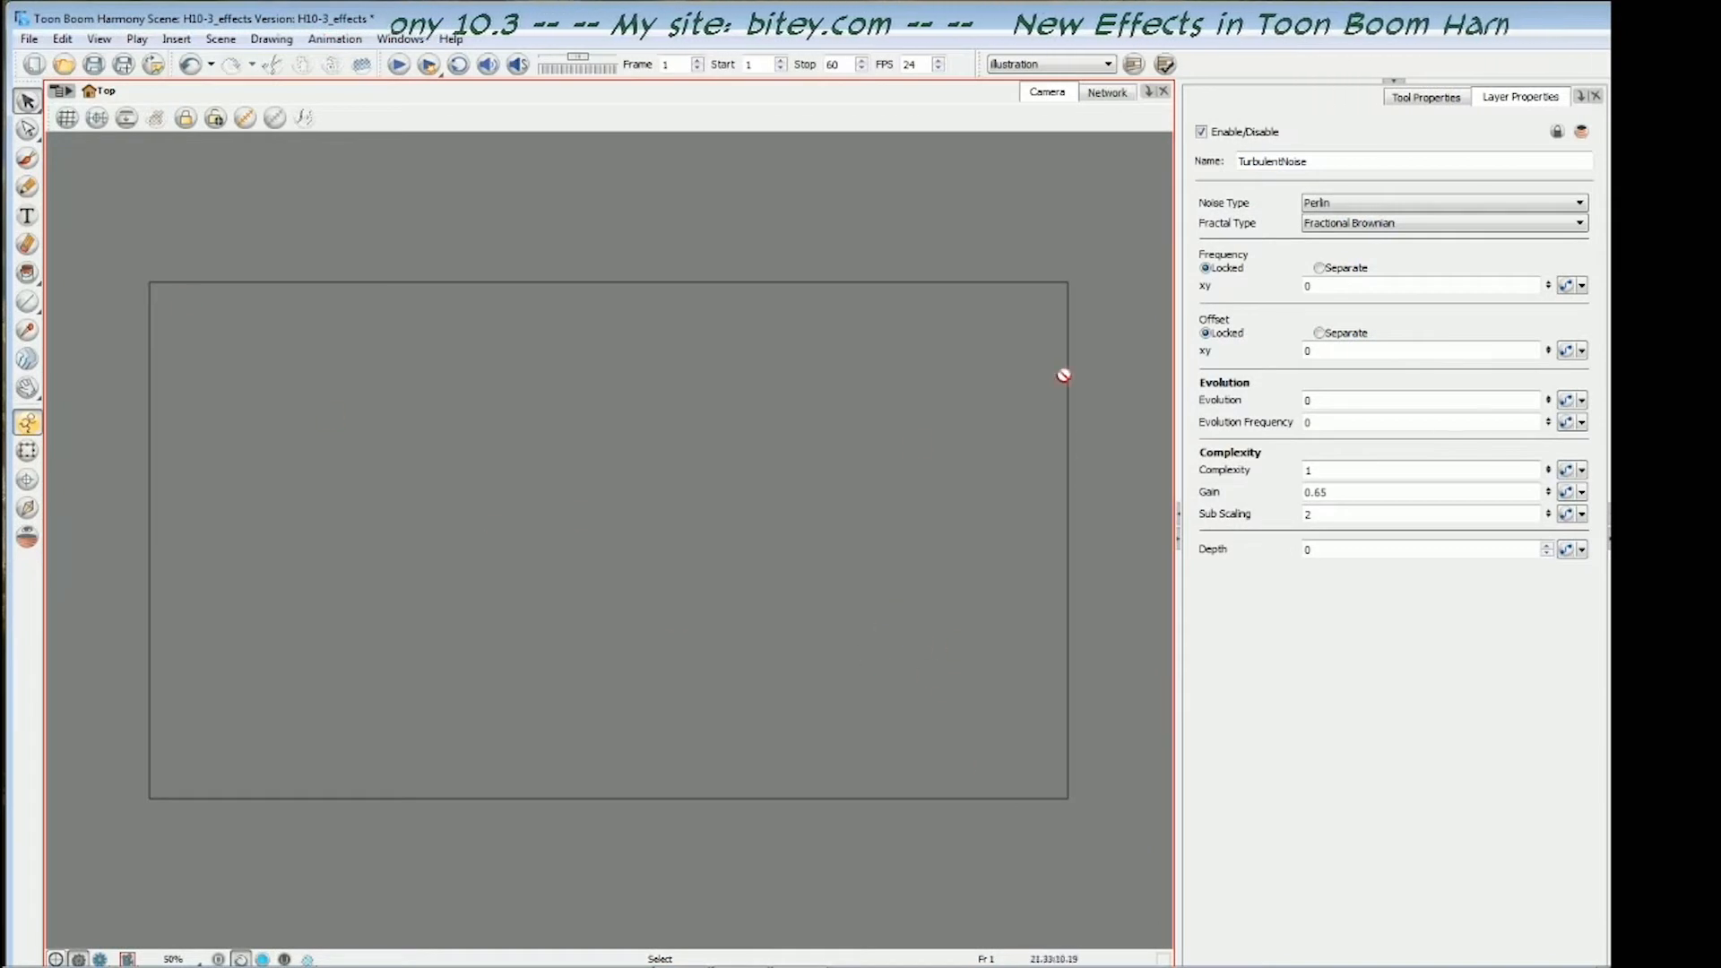
- Switch the camera view to the rendered preview and set the noise's locked frequency to 5
left_click(101, 961)
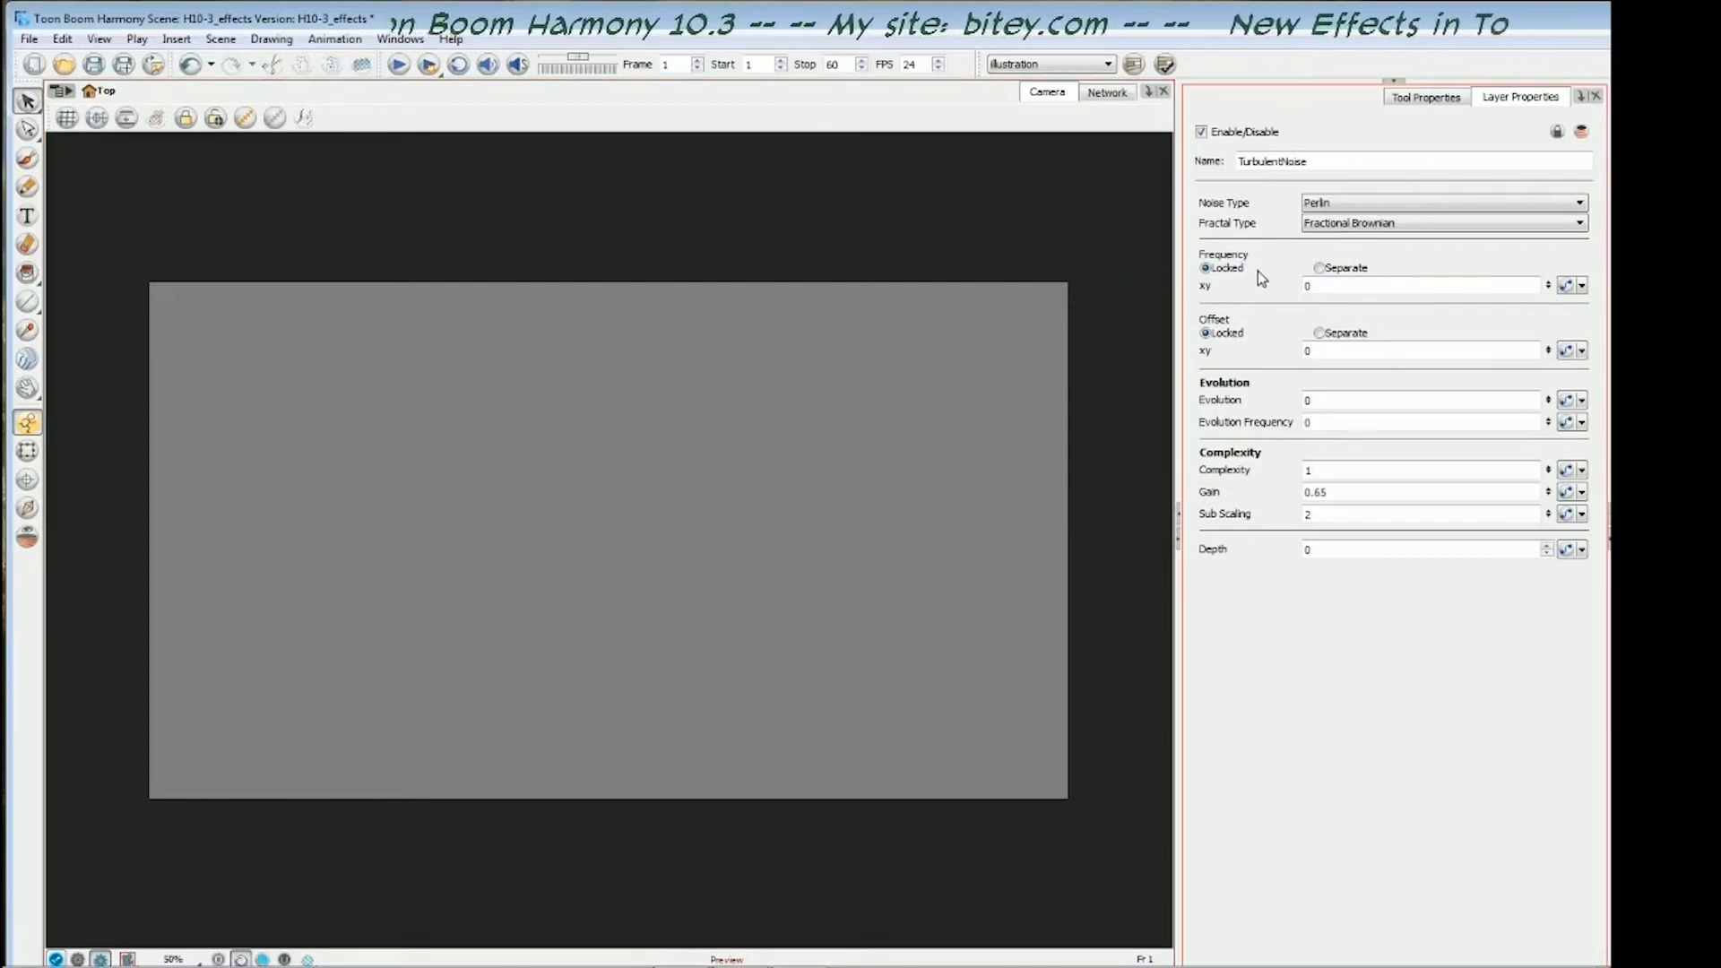
double_click(1308, 285)
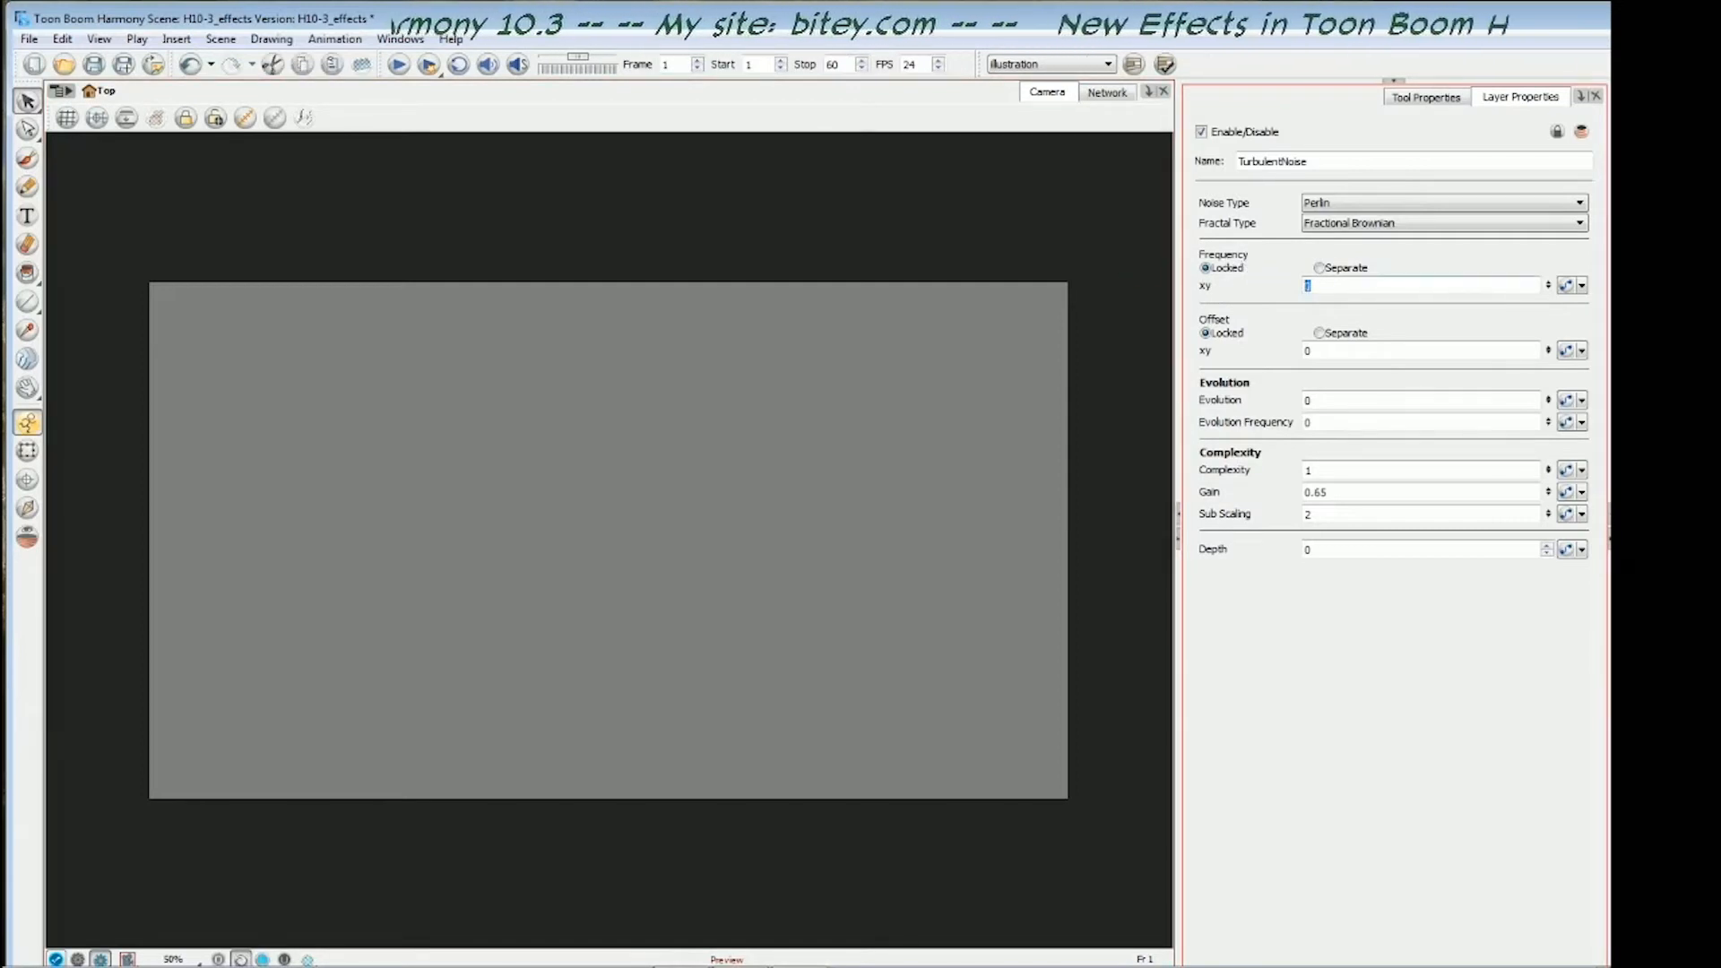
key("Return")
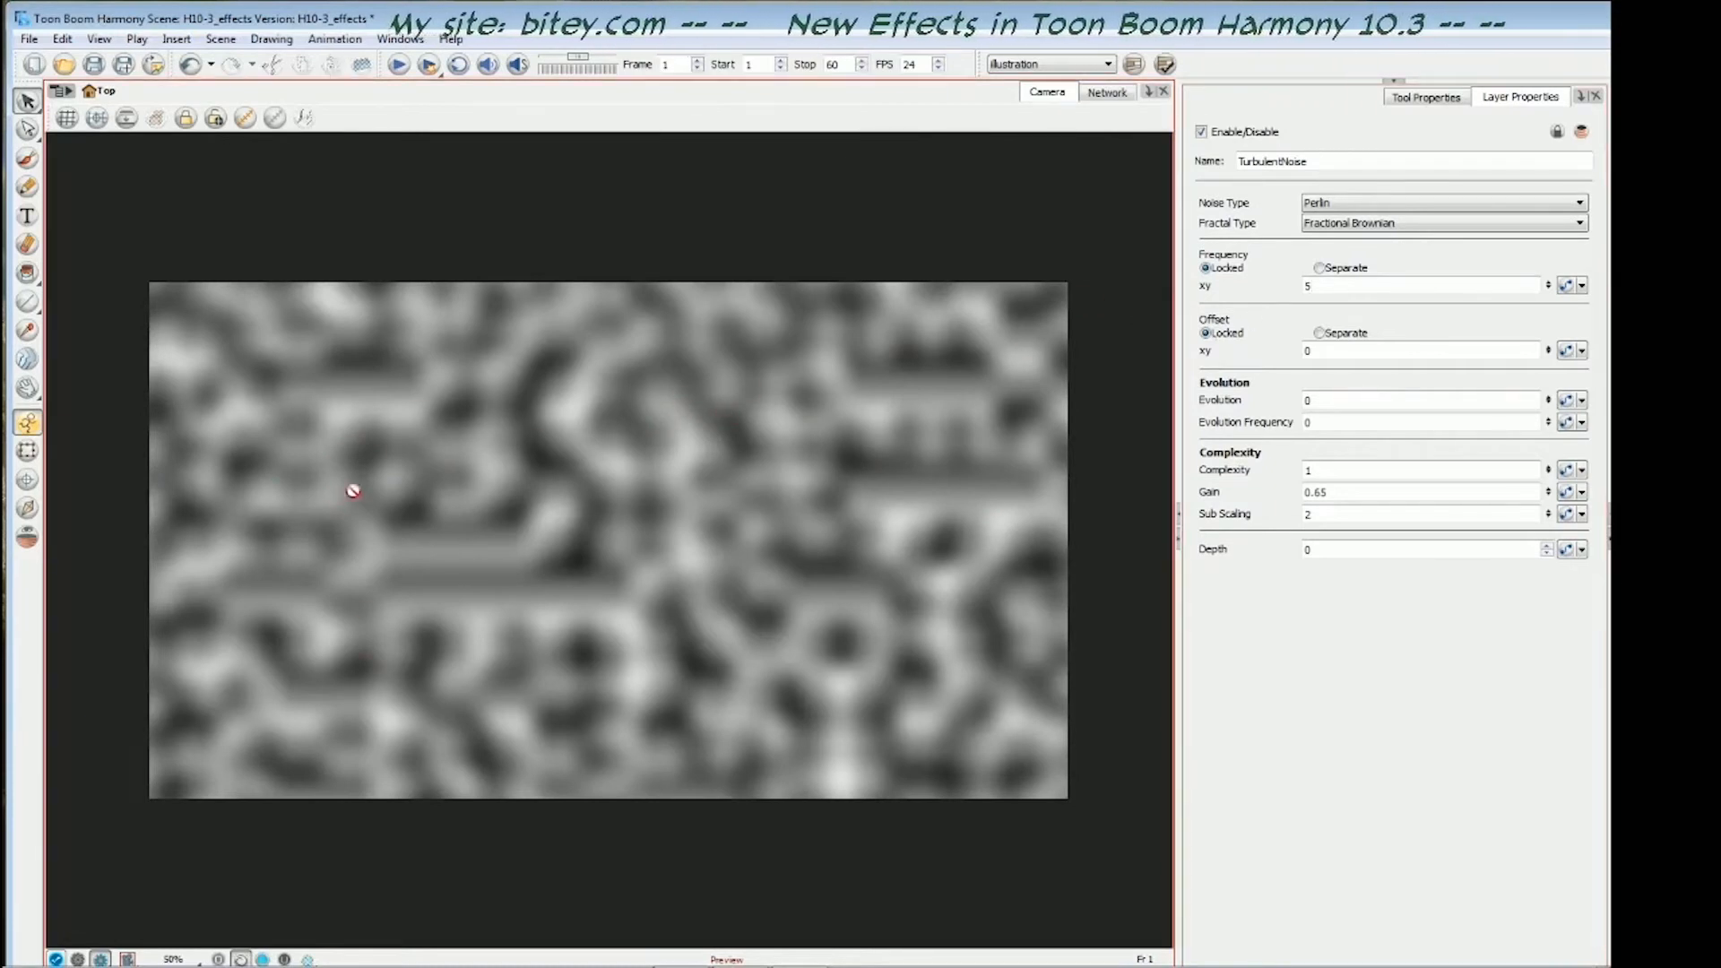
- Change the noise frequency from Locked to Separate and set its x value to 5
left_click(1321, 269)
double_click(1308, 287)
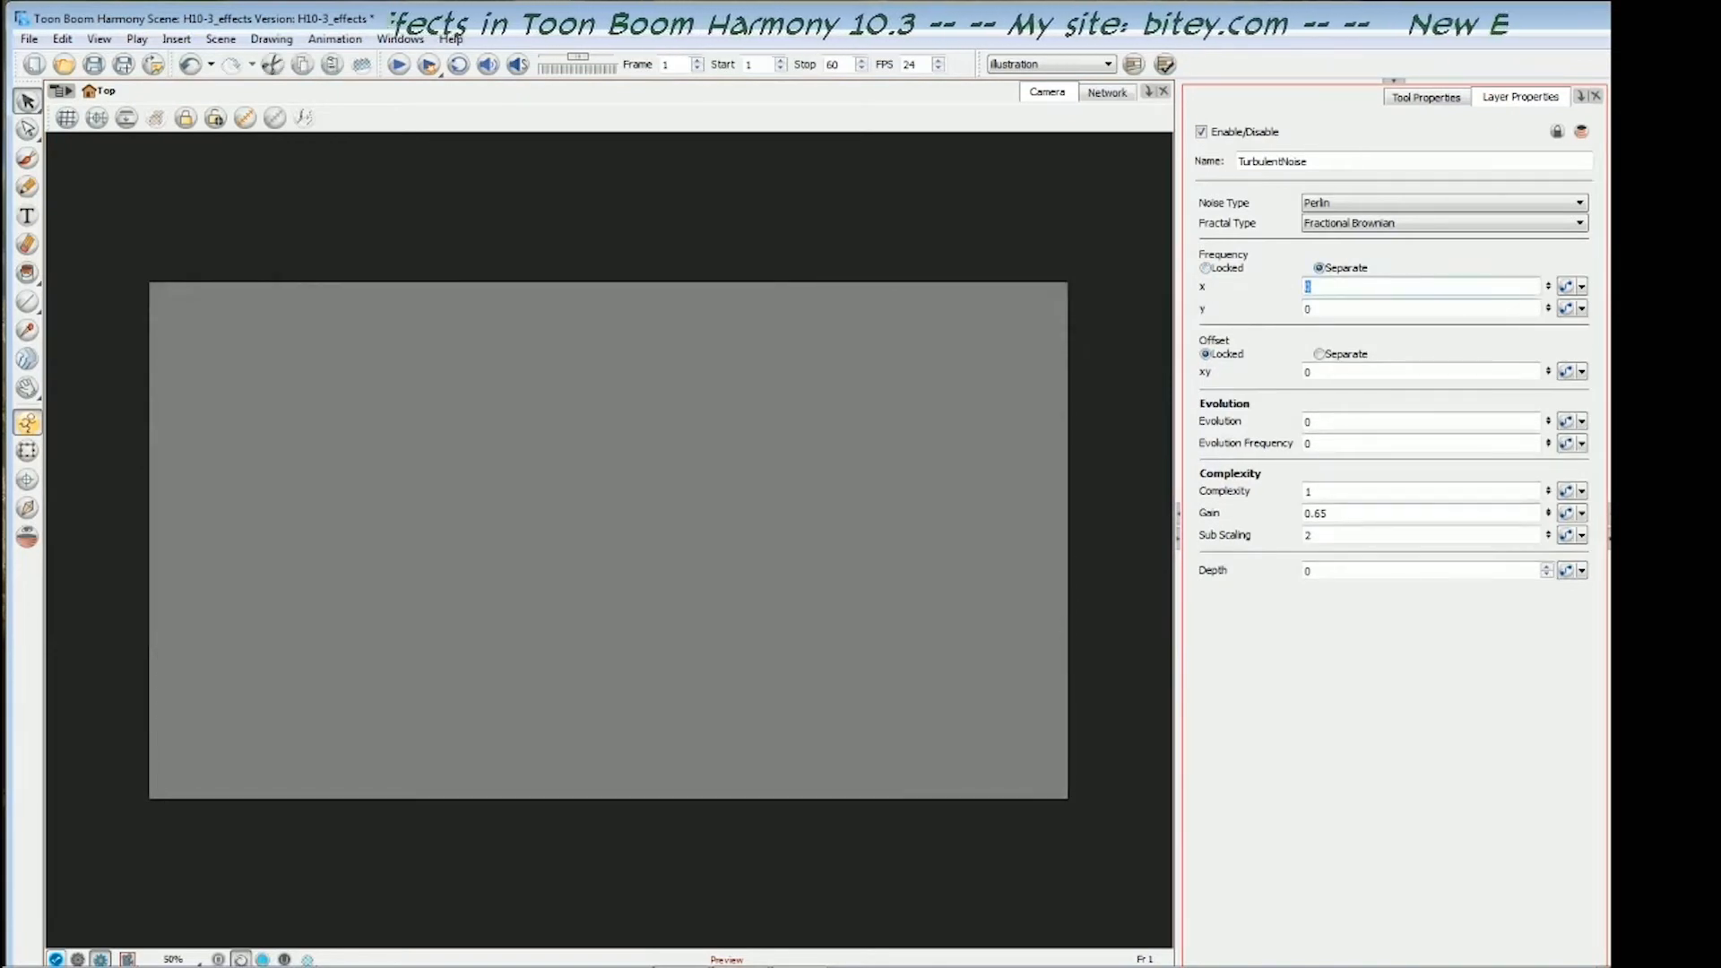
key("Return")
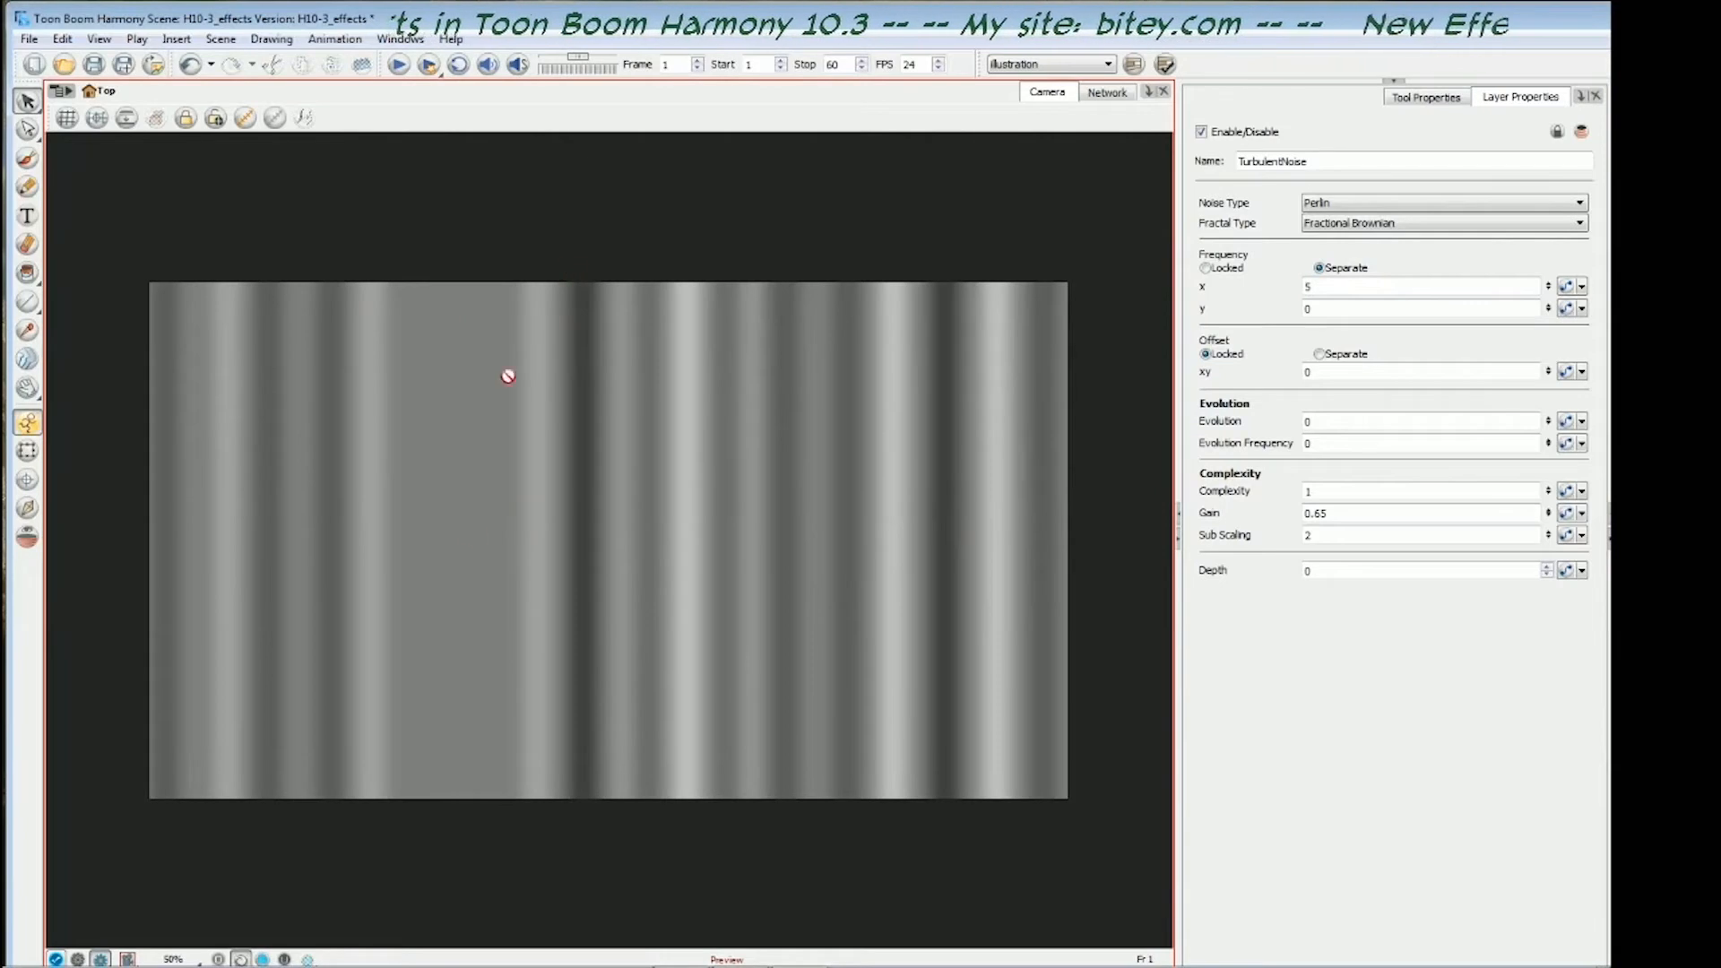
- Set the noise frequency to 0 in x and 5 in y
left_click_drag(1321, 288, 1290, 291)
type("0")
key("Tab")
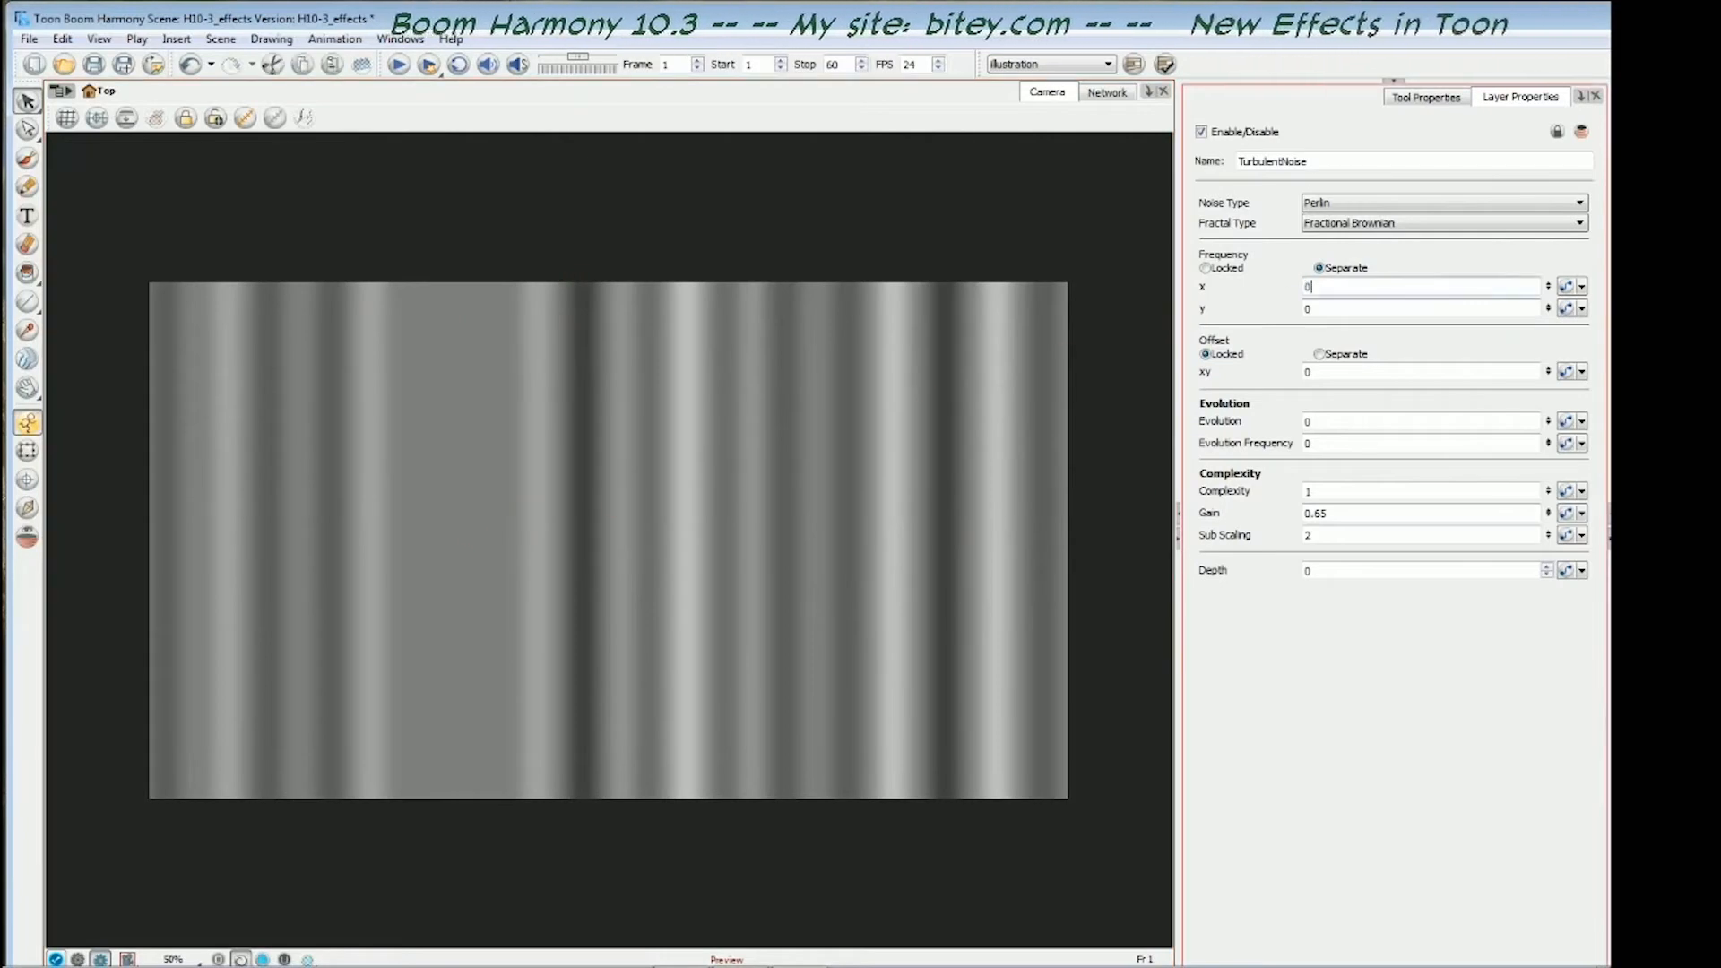
type("5")
key("Return")
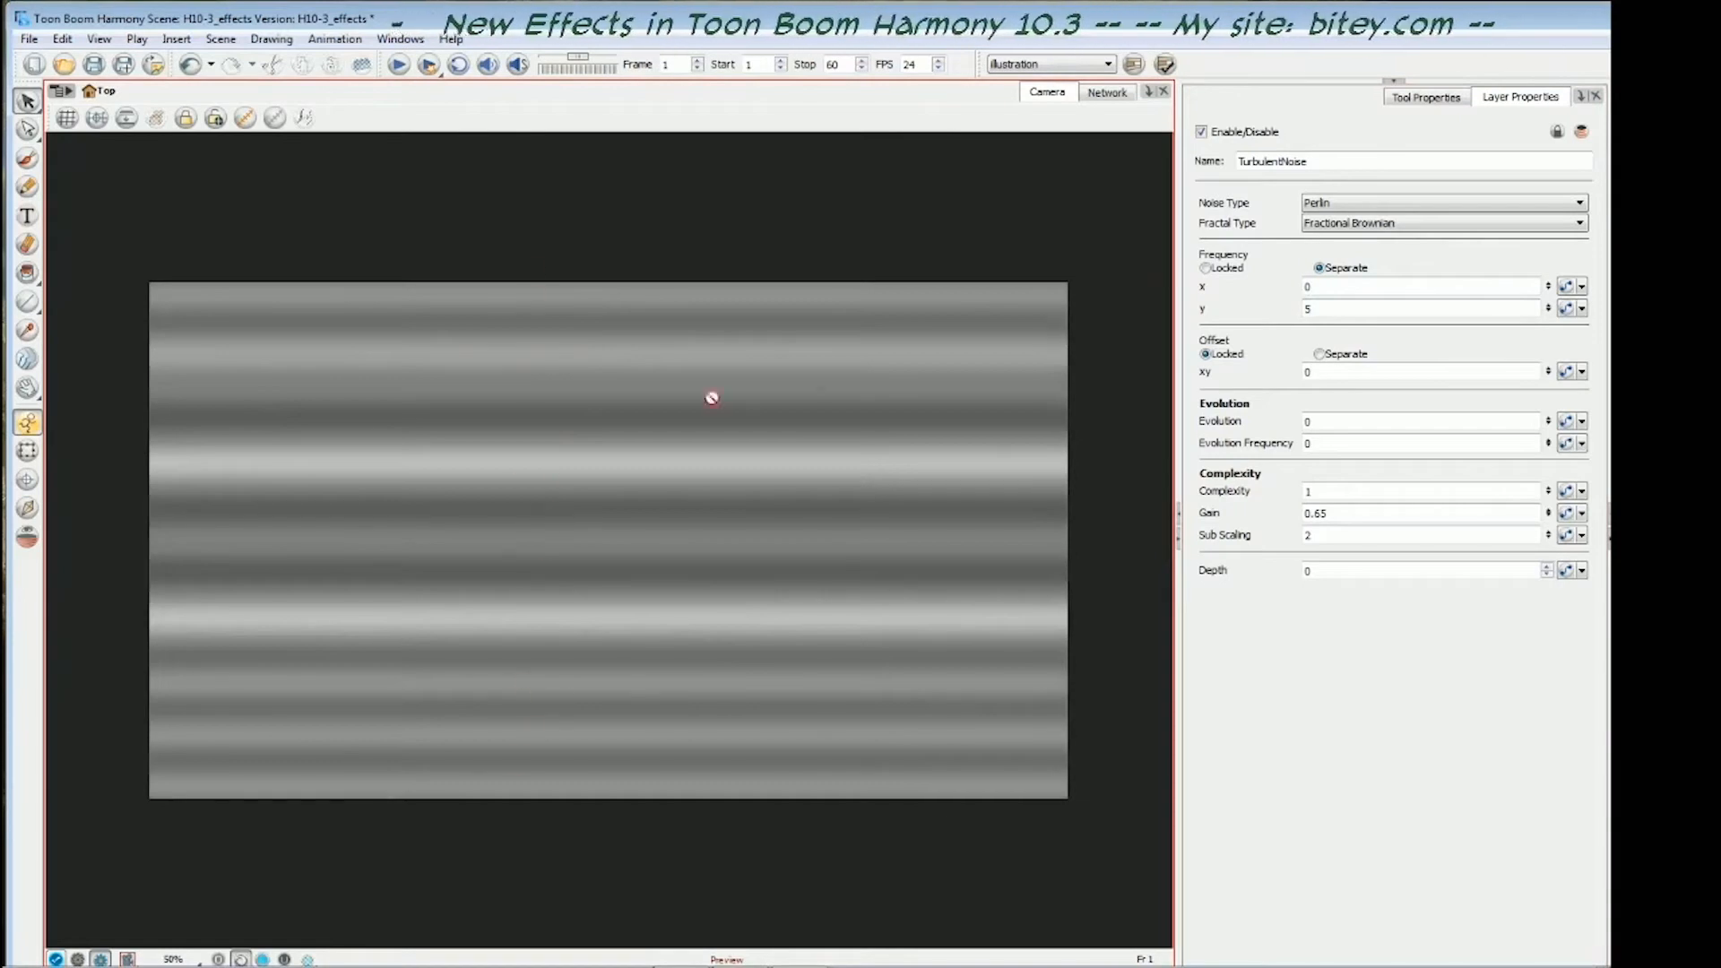
- Set the noise frequency's x value to 5
double_click(1308, 287)
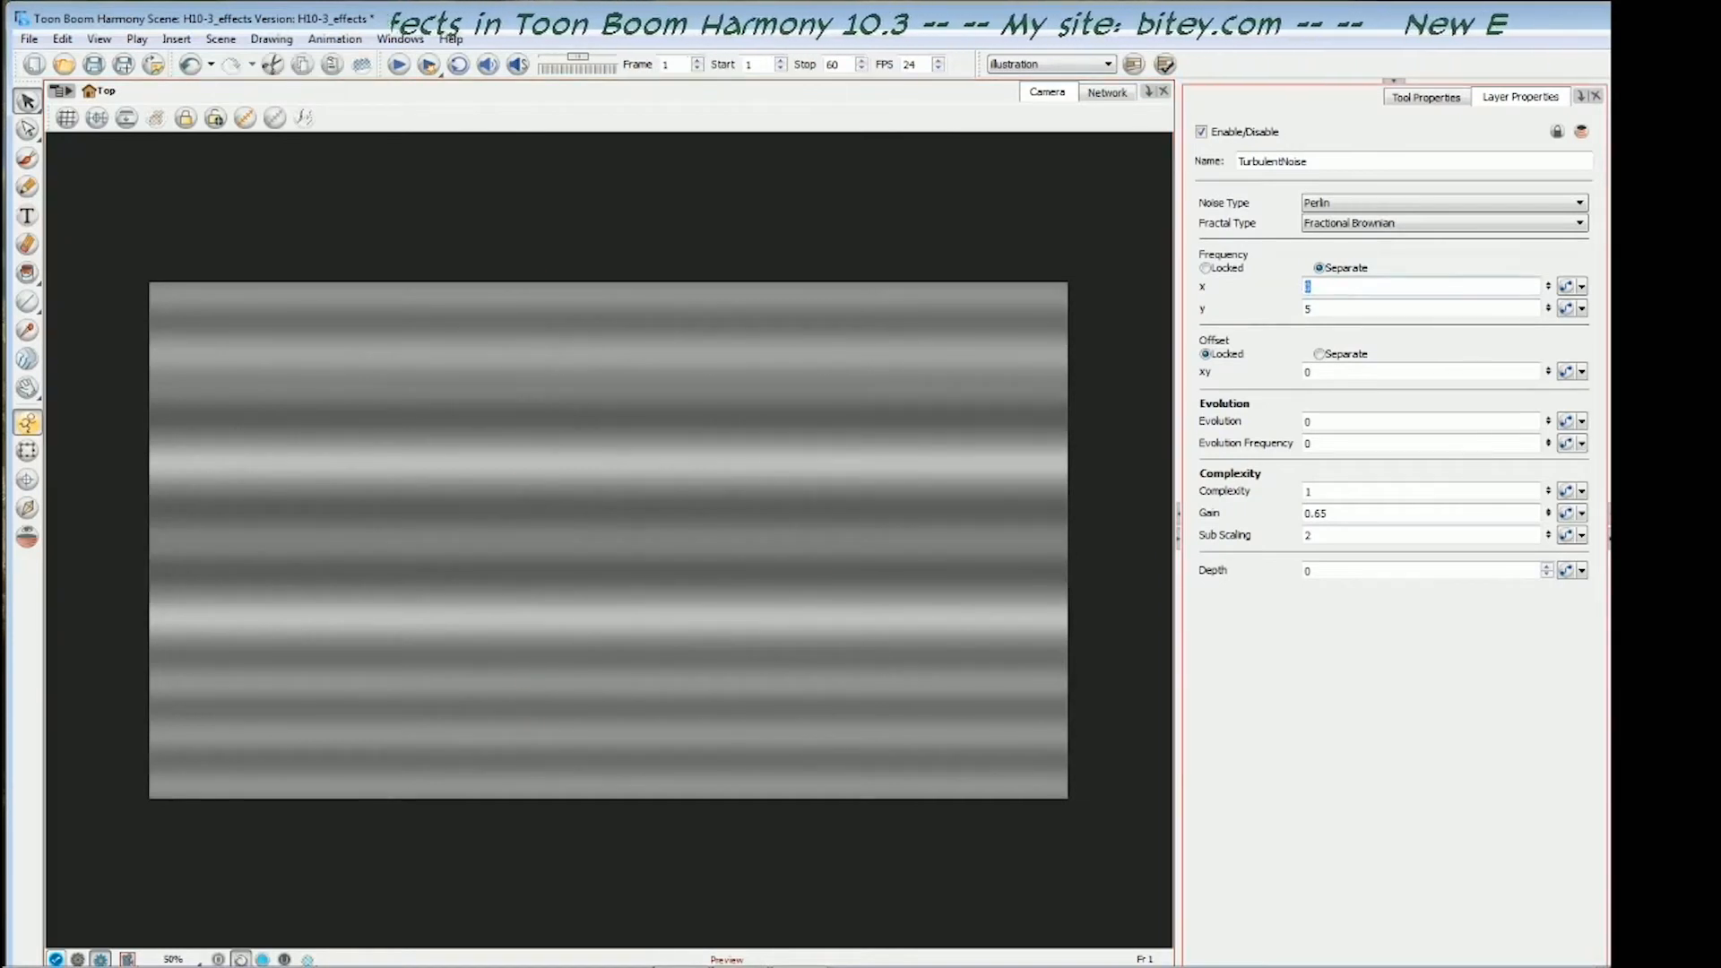
type("5")
key("Return")
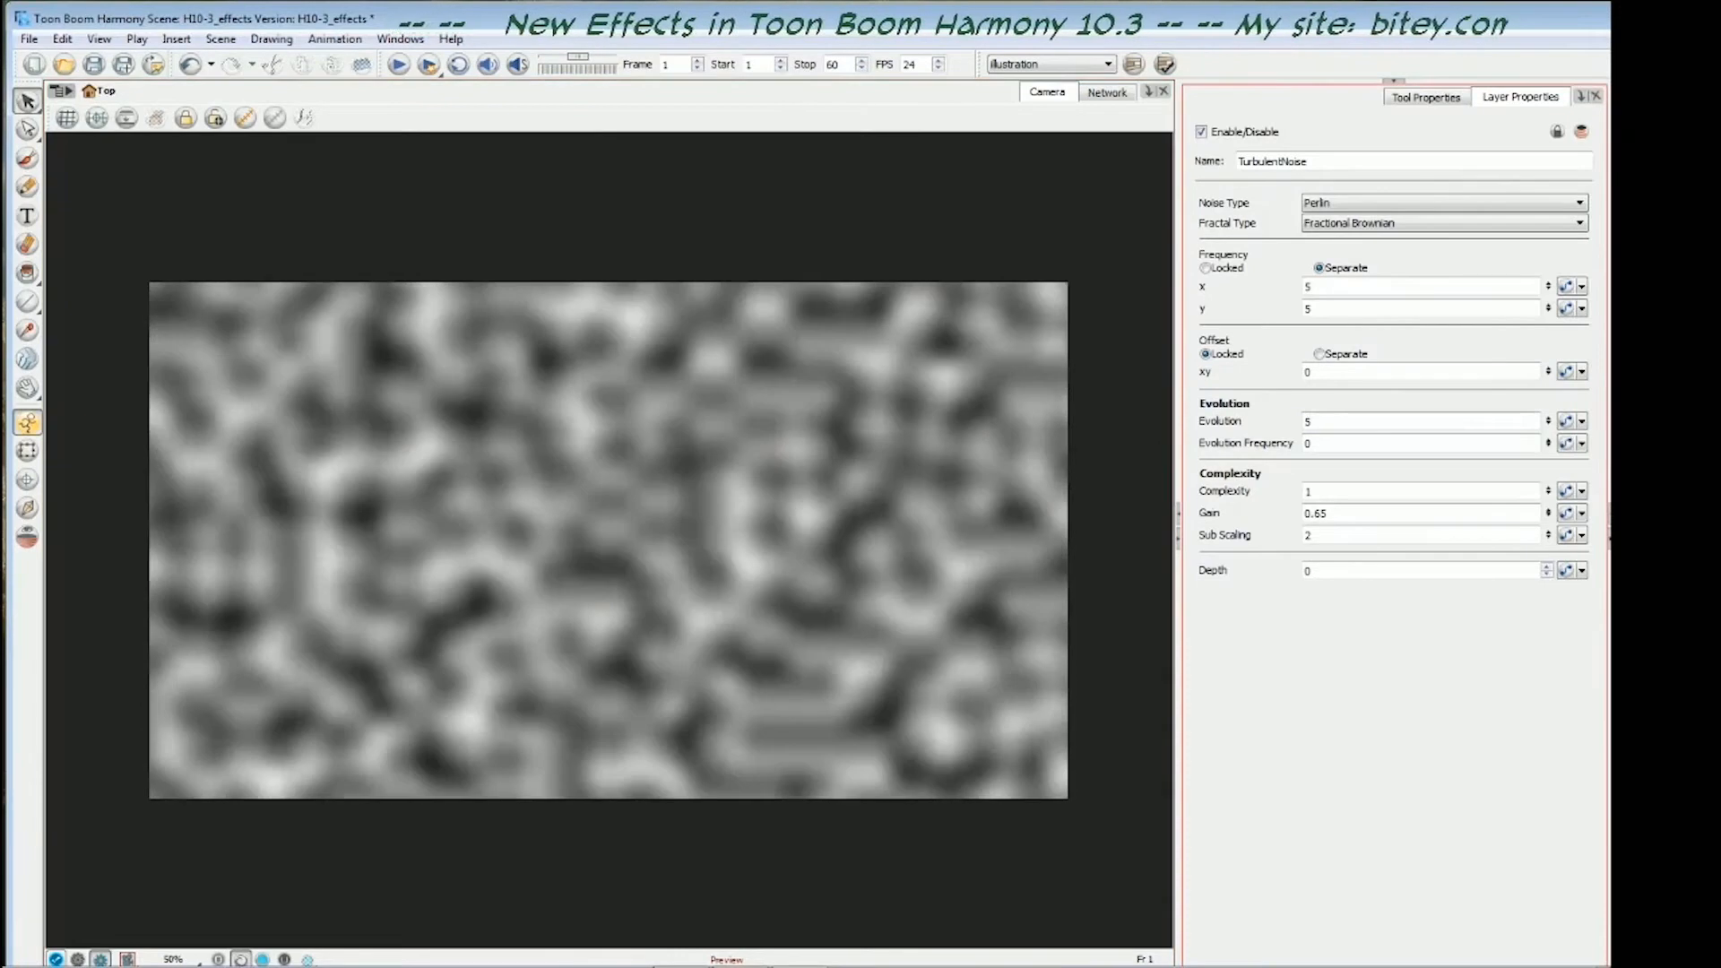
- Try an Evolution value of 5 on the noise and reset it to 0
key("Return")
type("0")
key("Return")
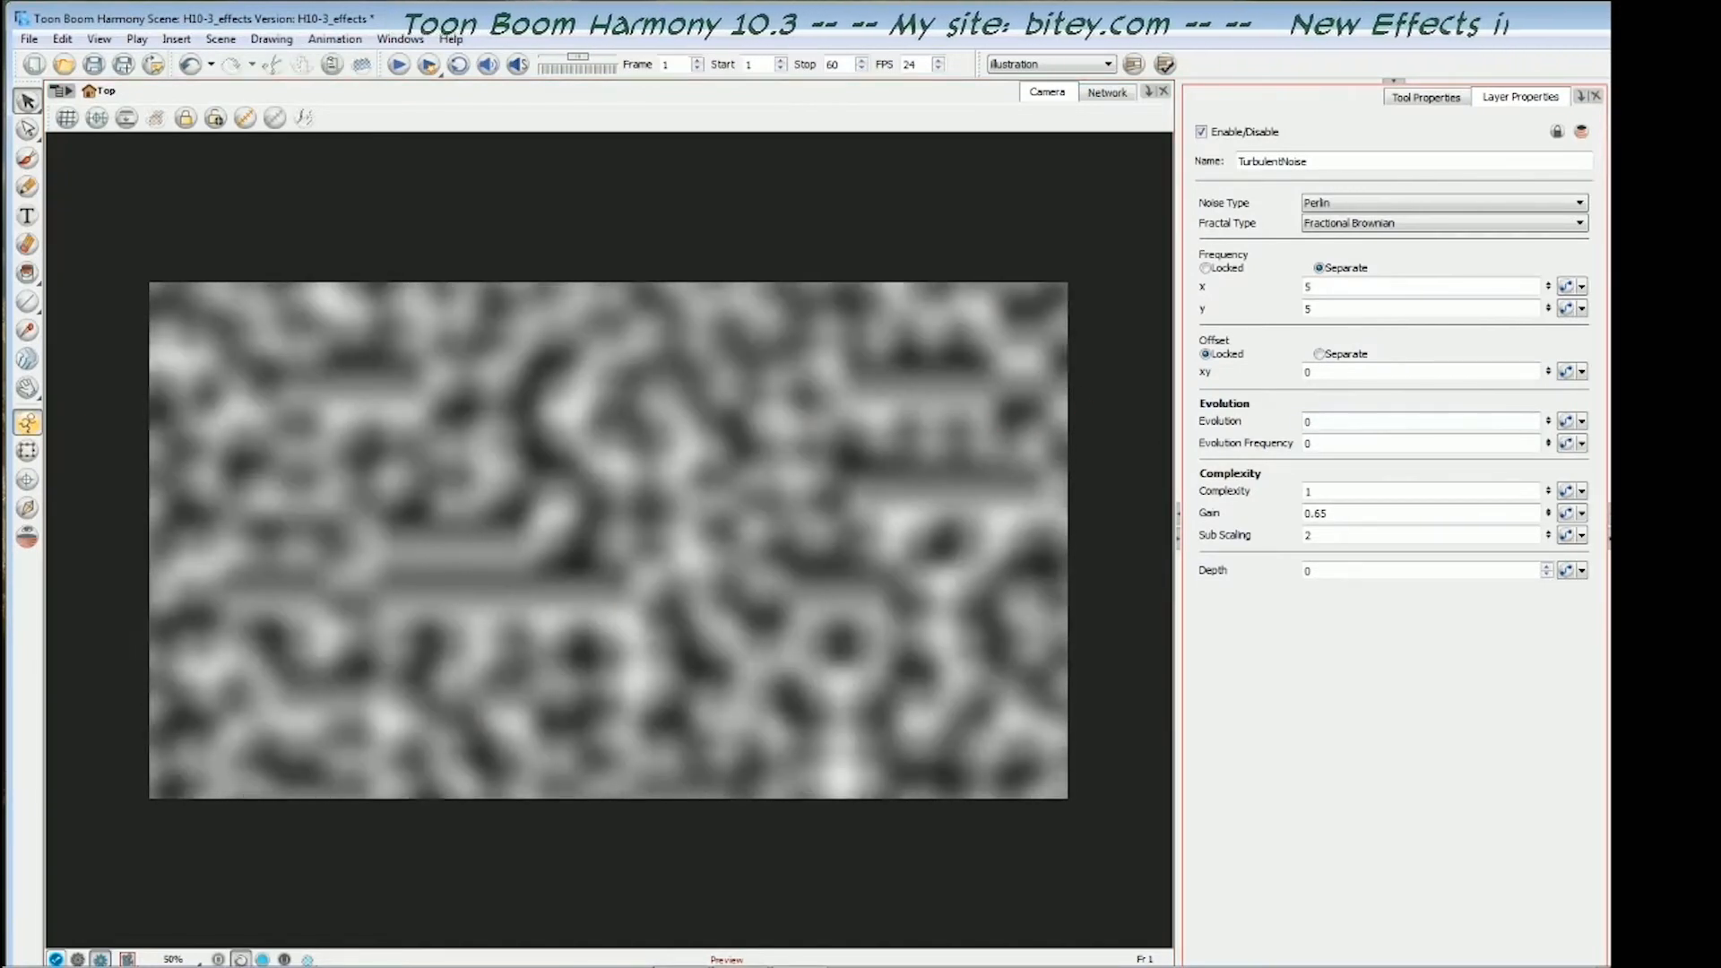
- Create a function curve for the noise's Evolution and add a keyframe at frame 1 with value 0
left_click(1566, 423)
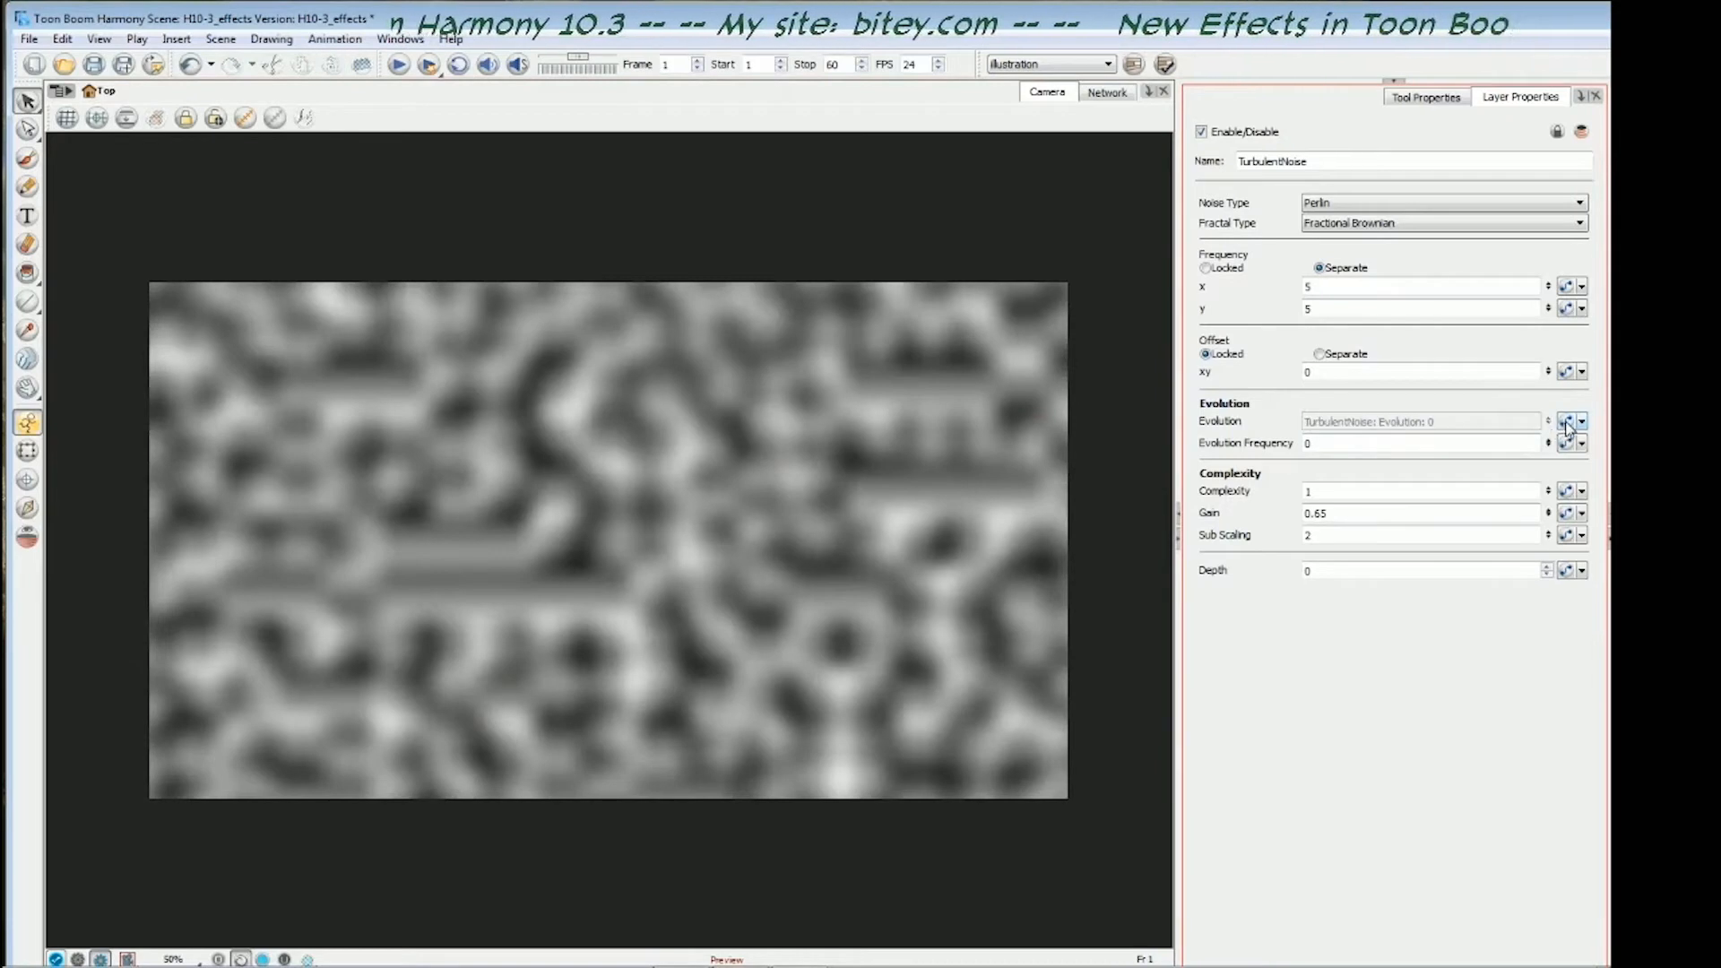
left_click(1569, 425)
left_click_drag(1420, 283, 836, 224)
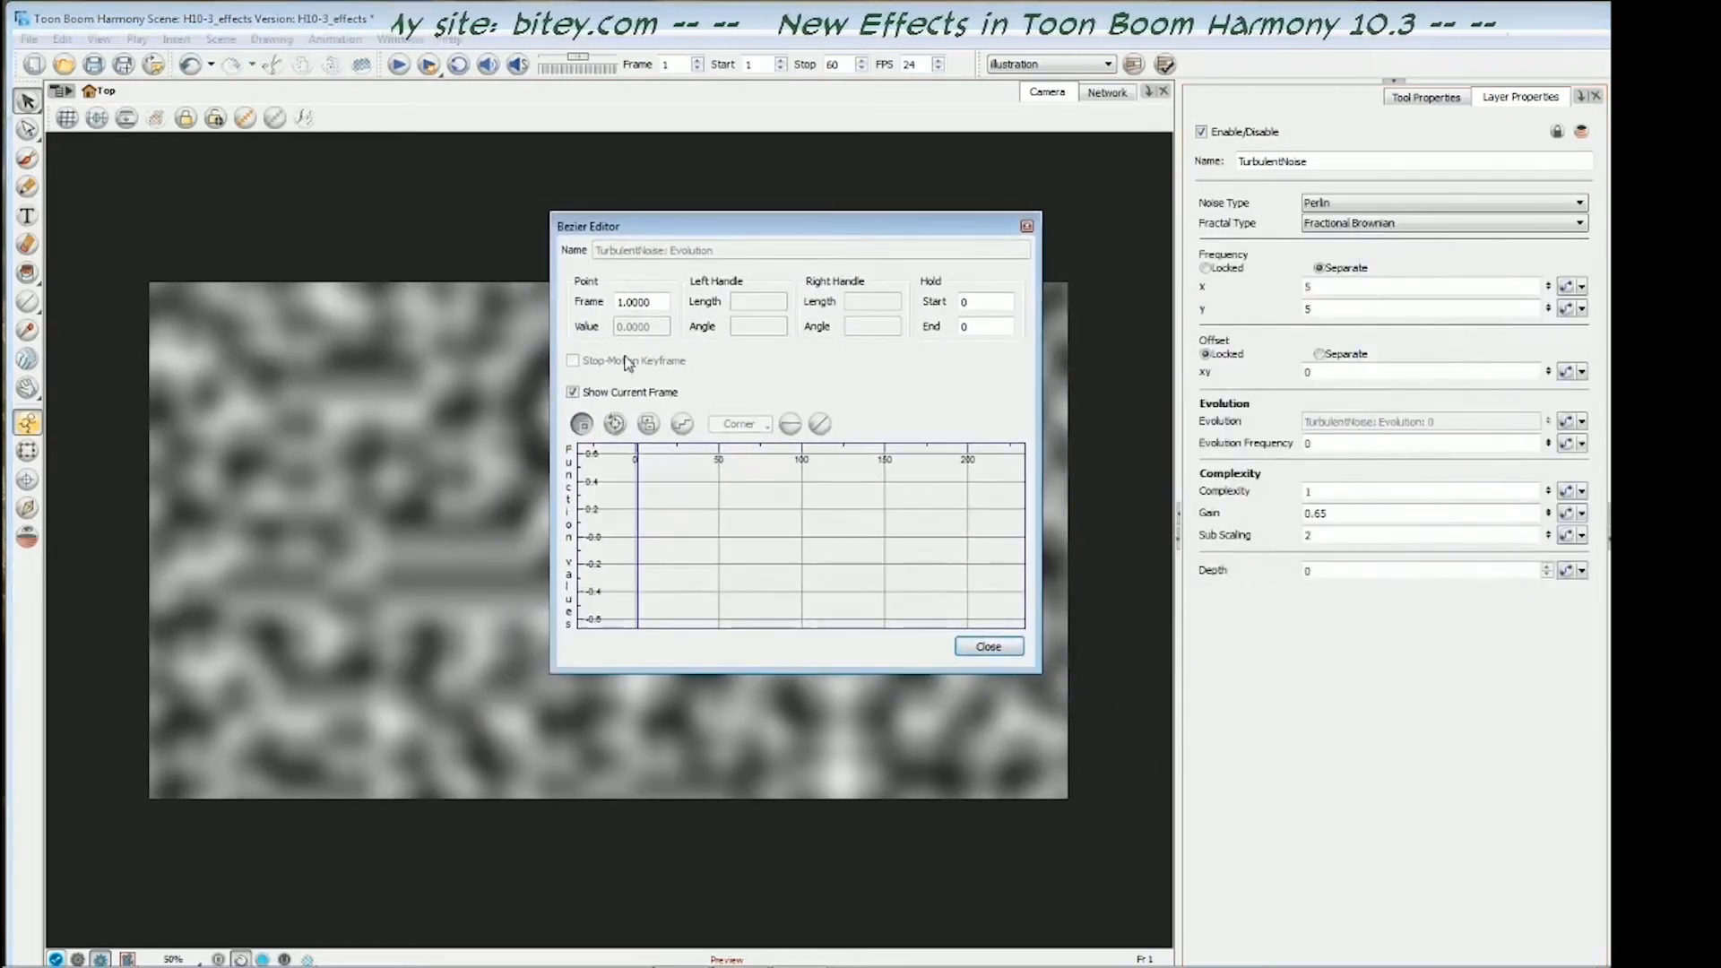
left_click(649, 425)
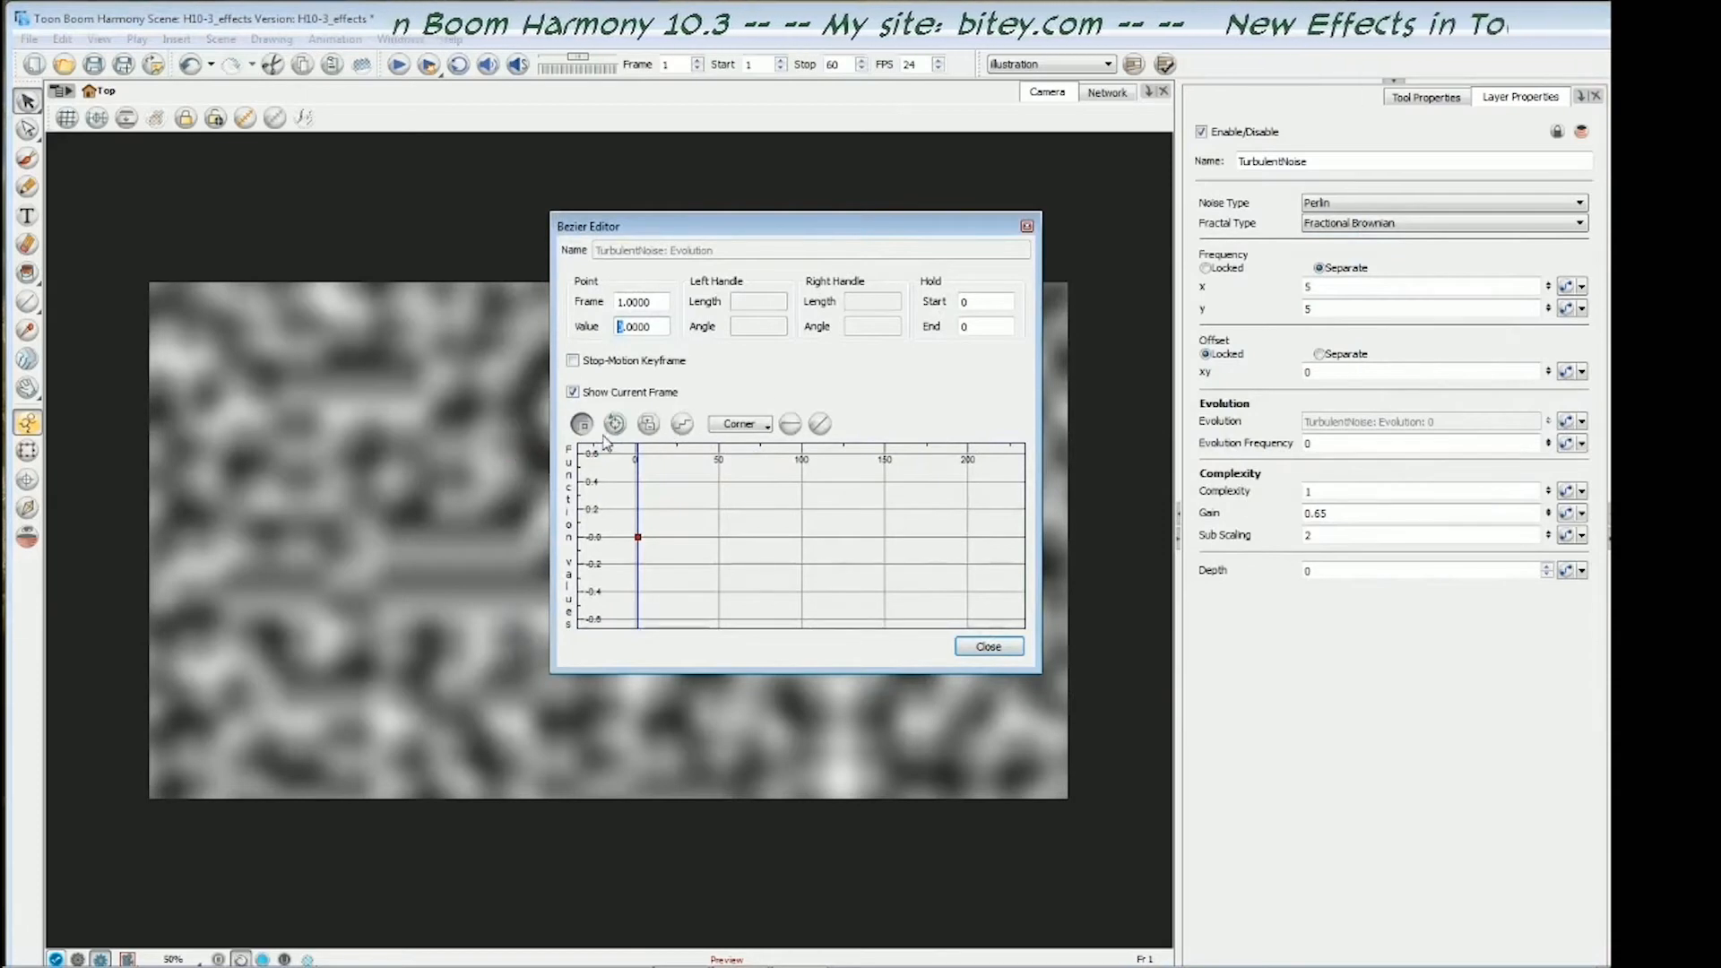
- Add an Evolution keyframe at frame 60 with value 5, check the whole curve and close the Bezier Editor
left_click(765, 386)
key("shift+period")
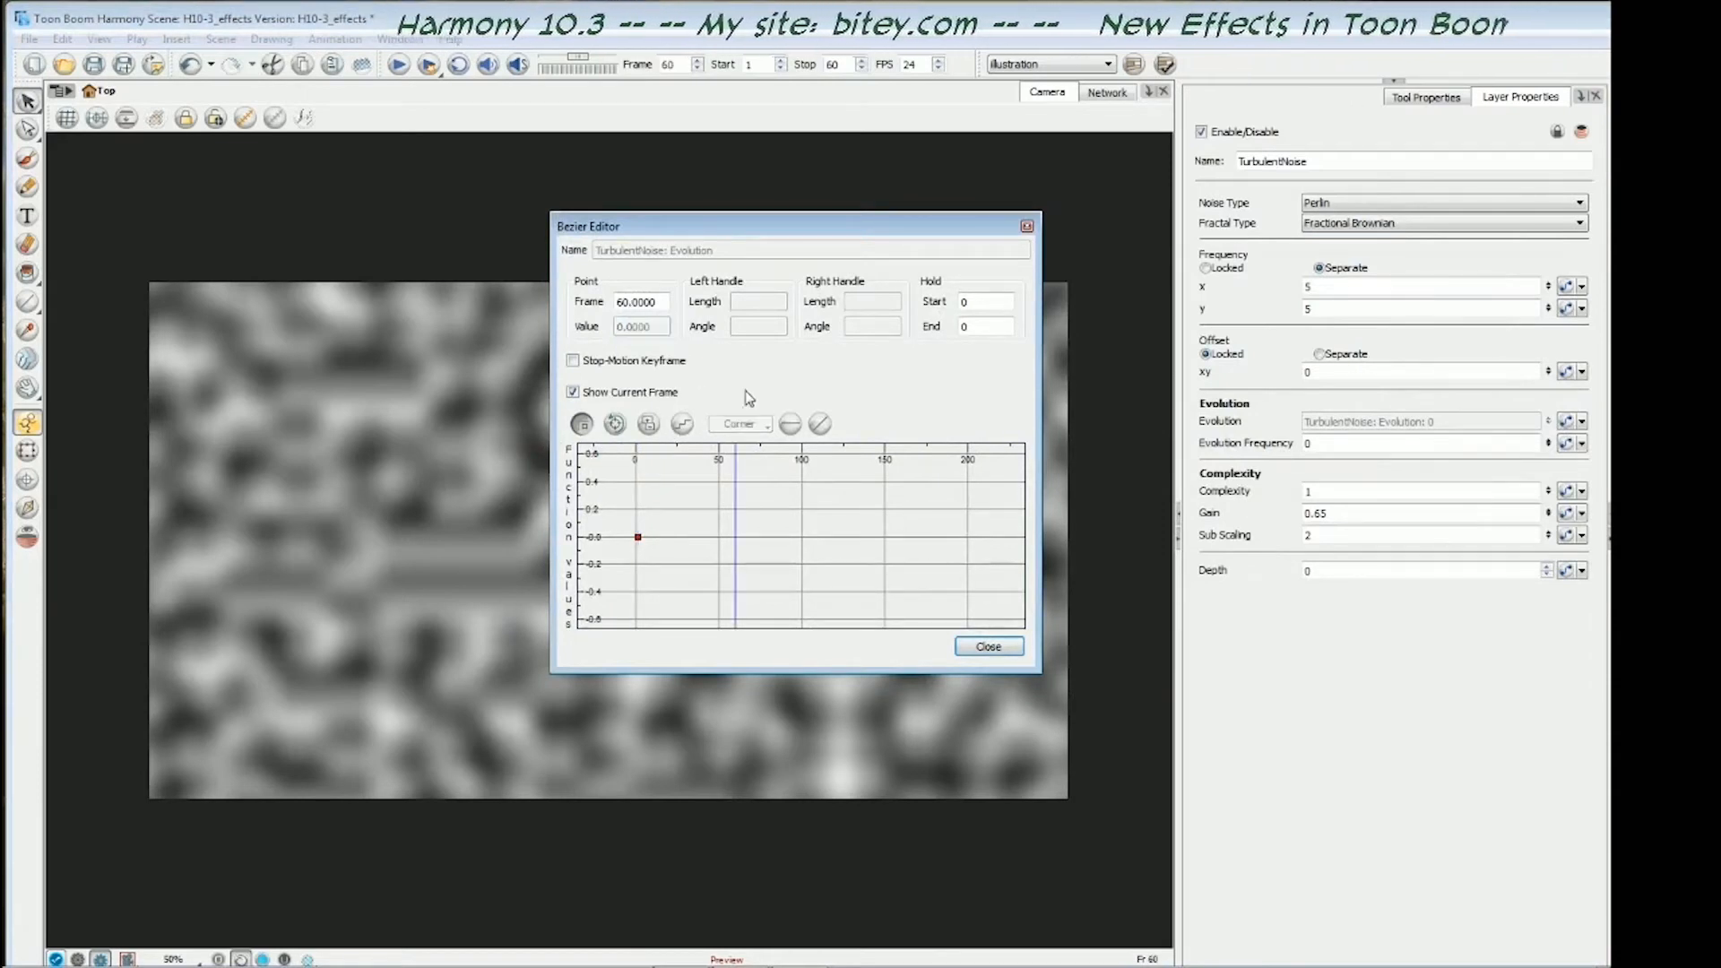
left_click(649, 425)
double_click(621, 327)
type("5")
key("Return")
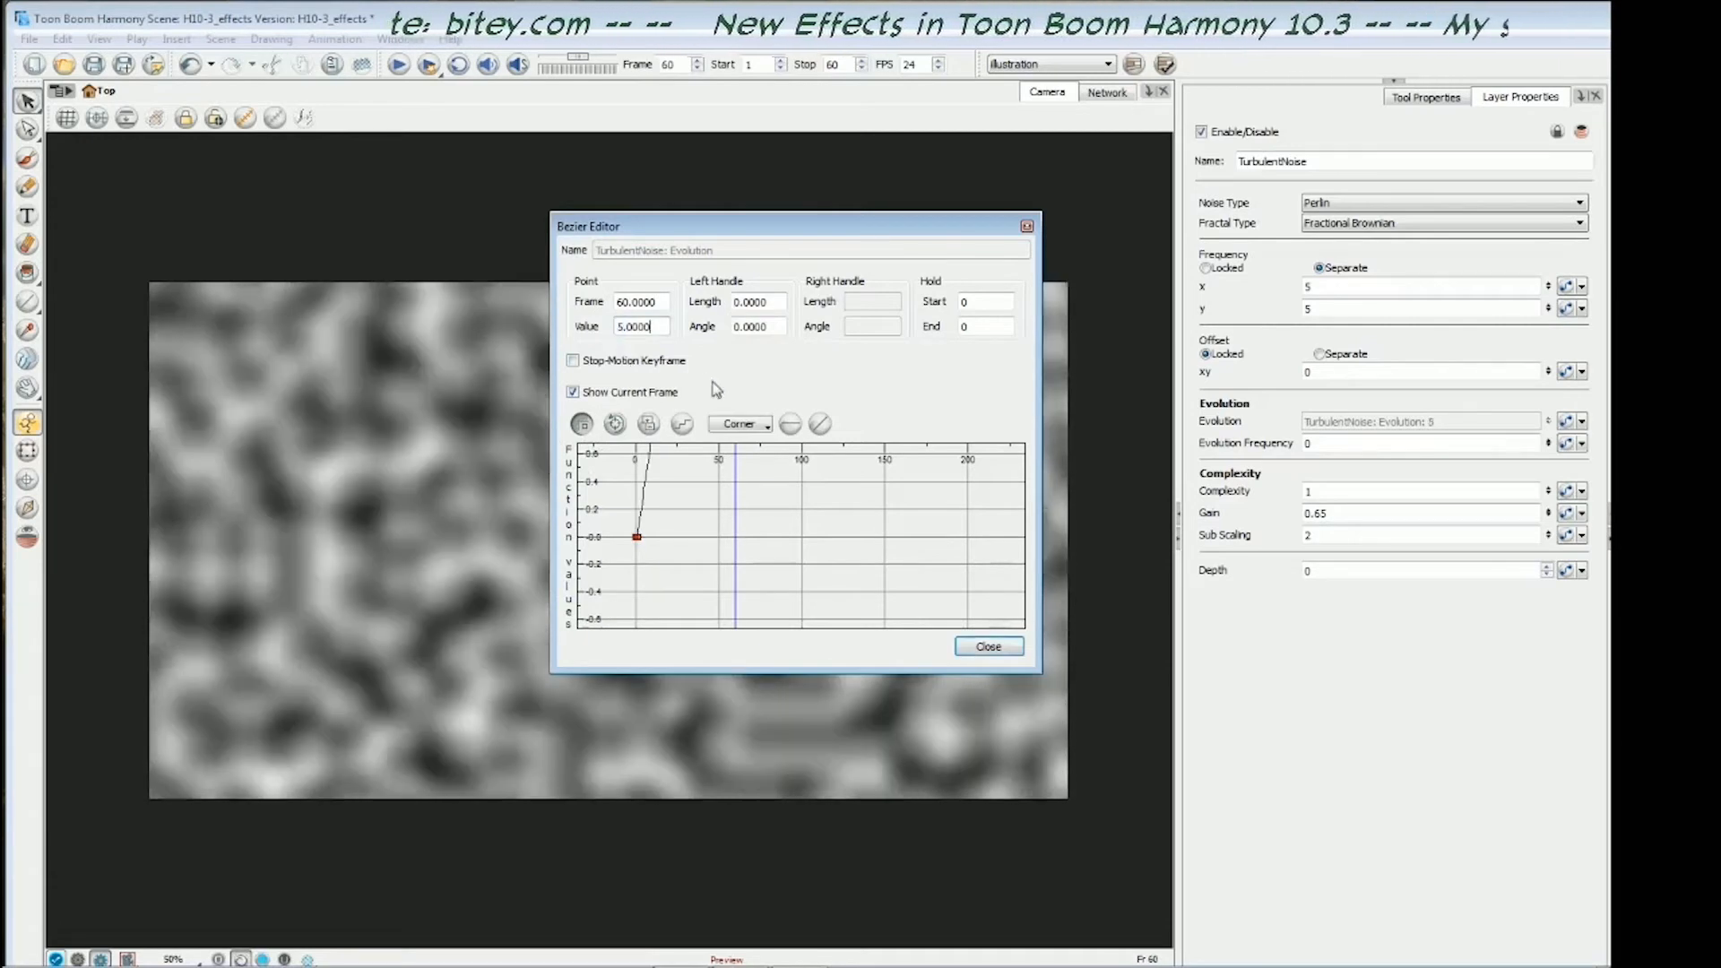
left_click_drag(776, 456, 823, 549)
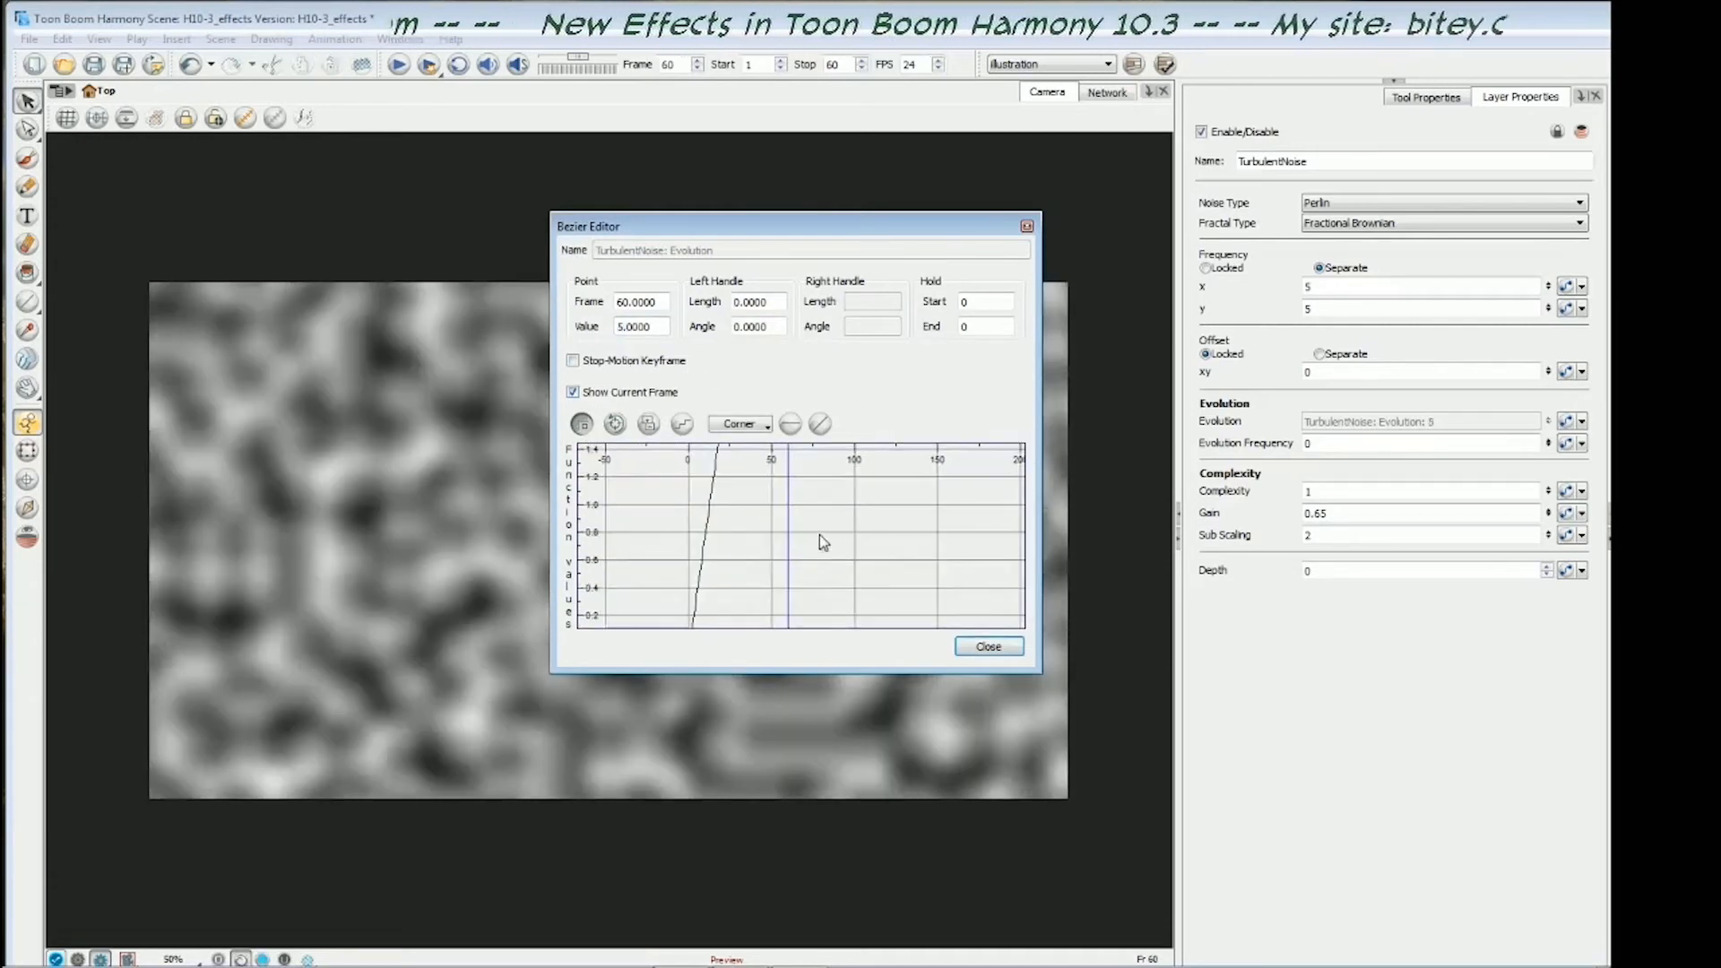
scroll(825, 532, "down", 8)
left_click_drag(830, 489, 862, 536)
scroll(871, 533, "down", 1)
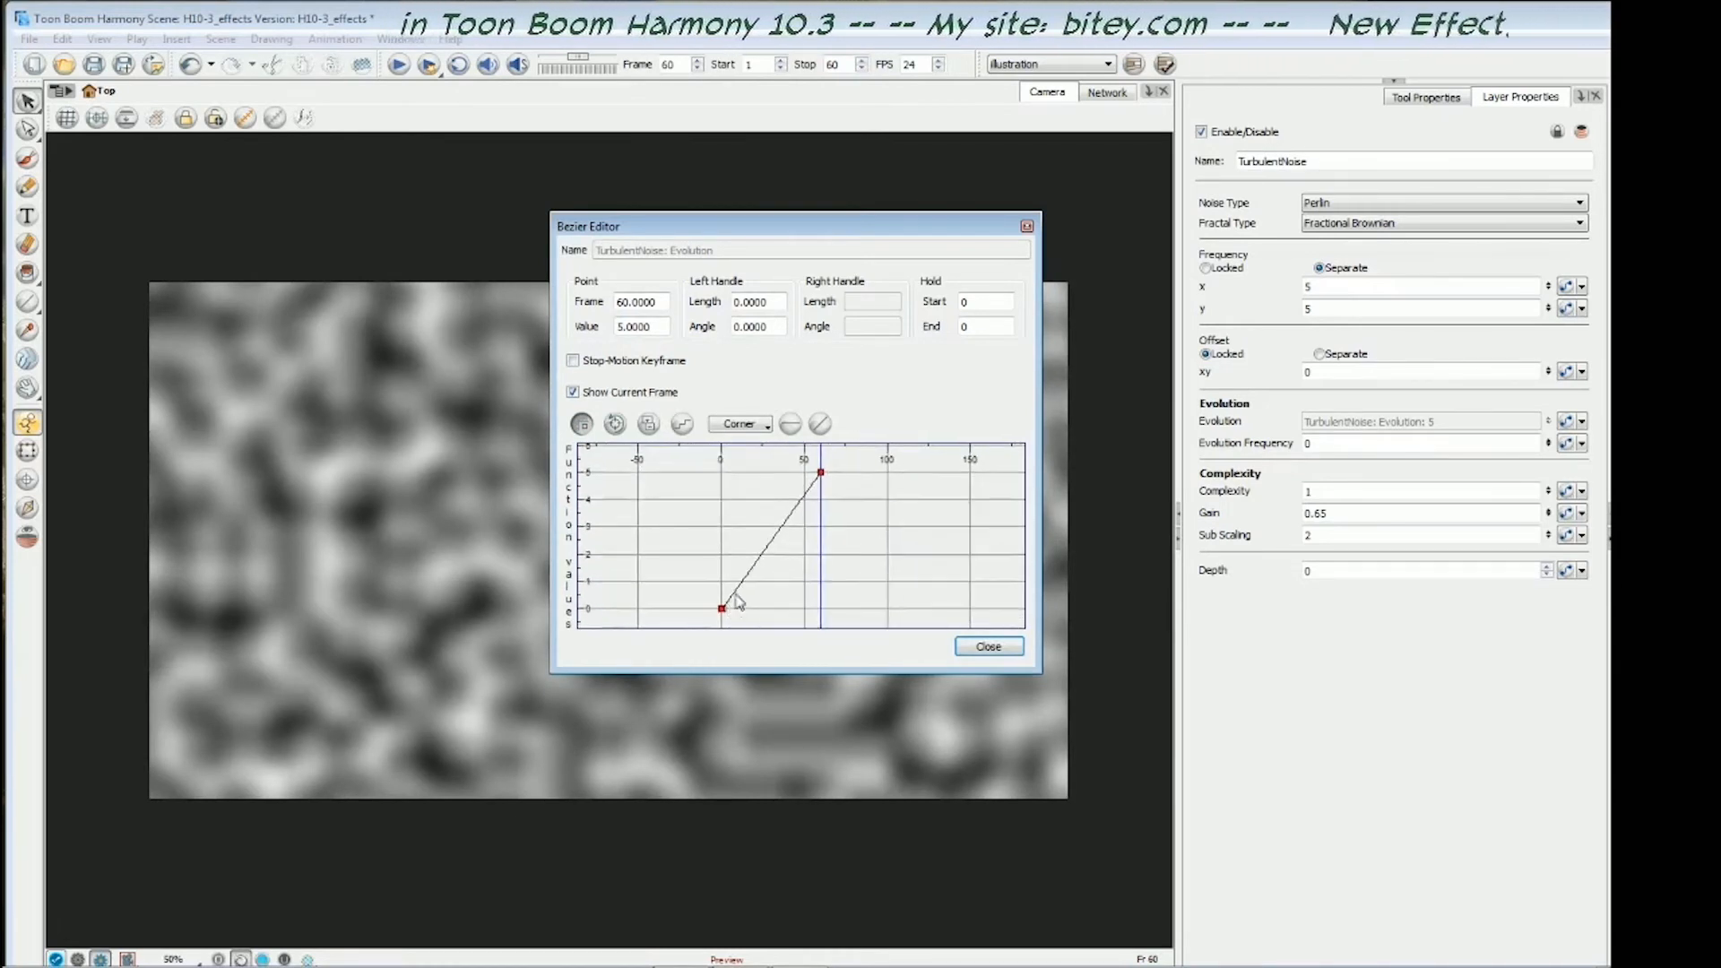
left_click(989, 647)
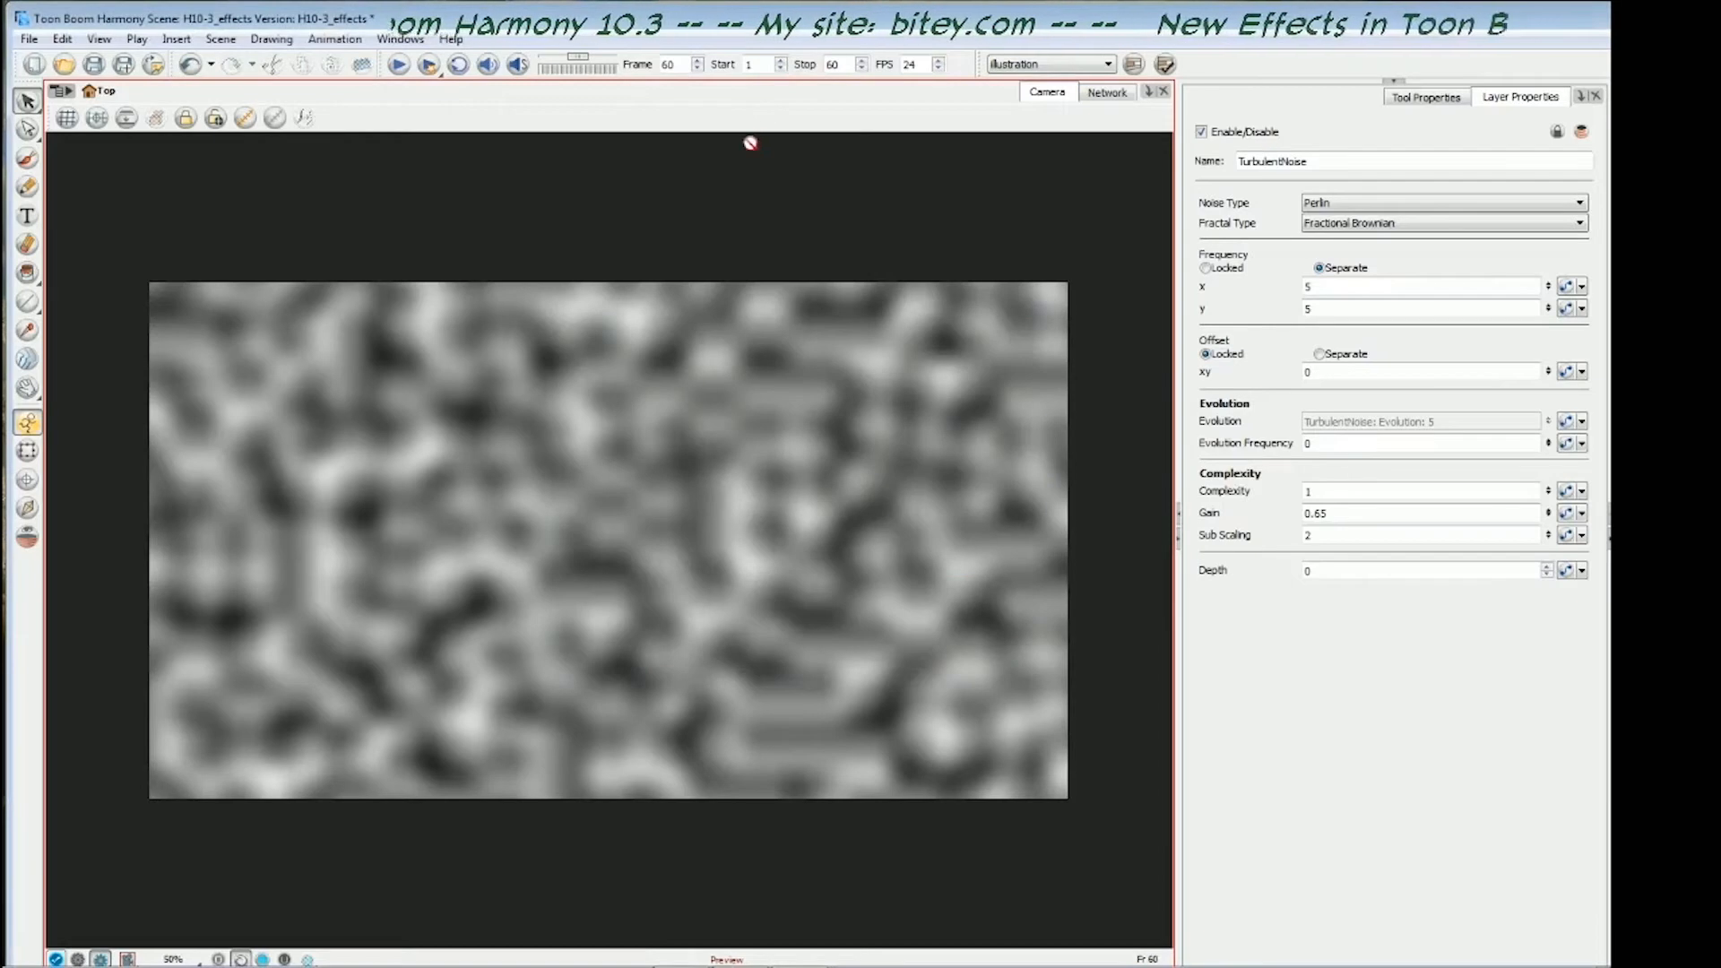
- Step through the scene from frame 1 to frame 60 to examine how the noise evolves
key("shift+comma")
key("period")
key("period")
key("period")
key("period")
key("period")
key("period")
key("period")
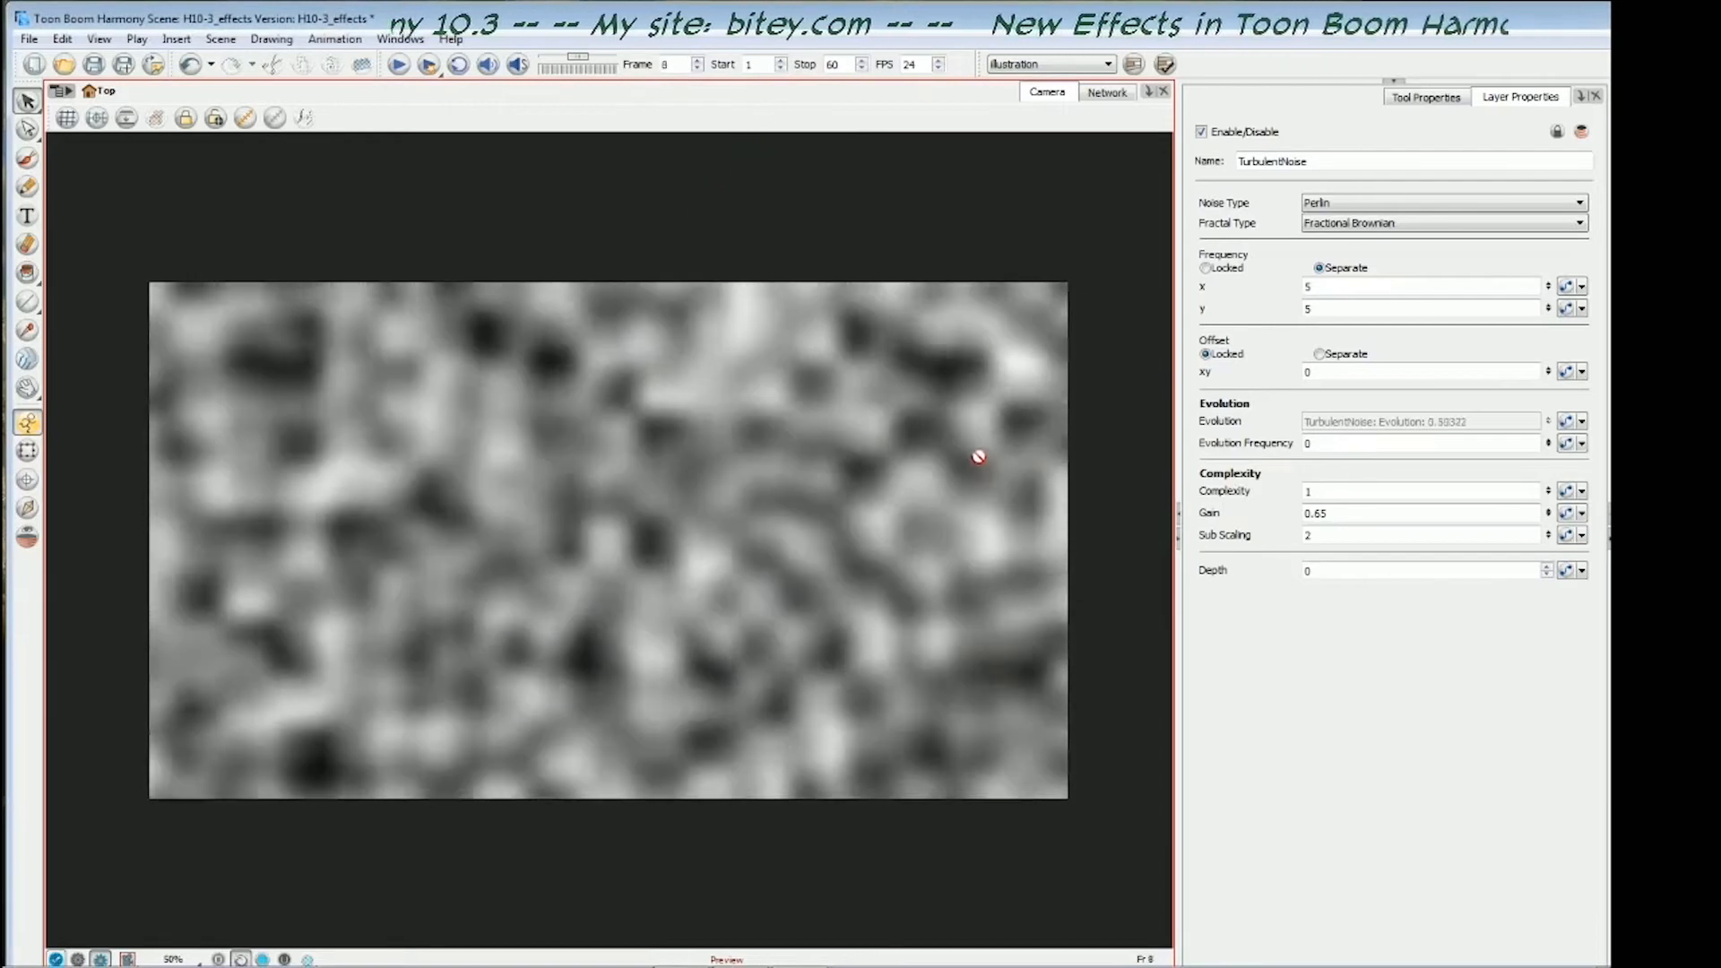
key("period")
key("period")
key("period")
key("period")
key("period")
key("period")
key("period")
key("period")
key("period")
key("period")
key("period")
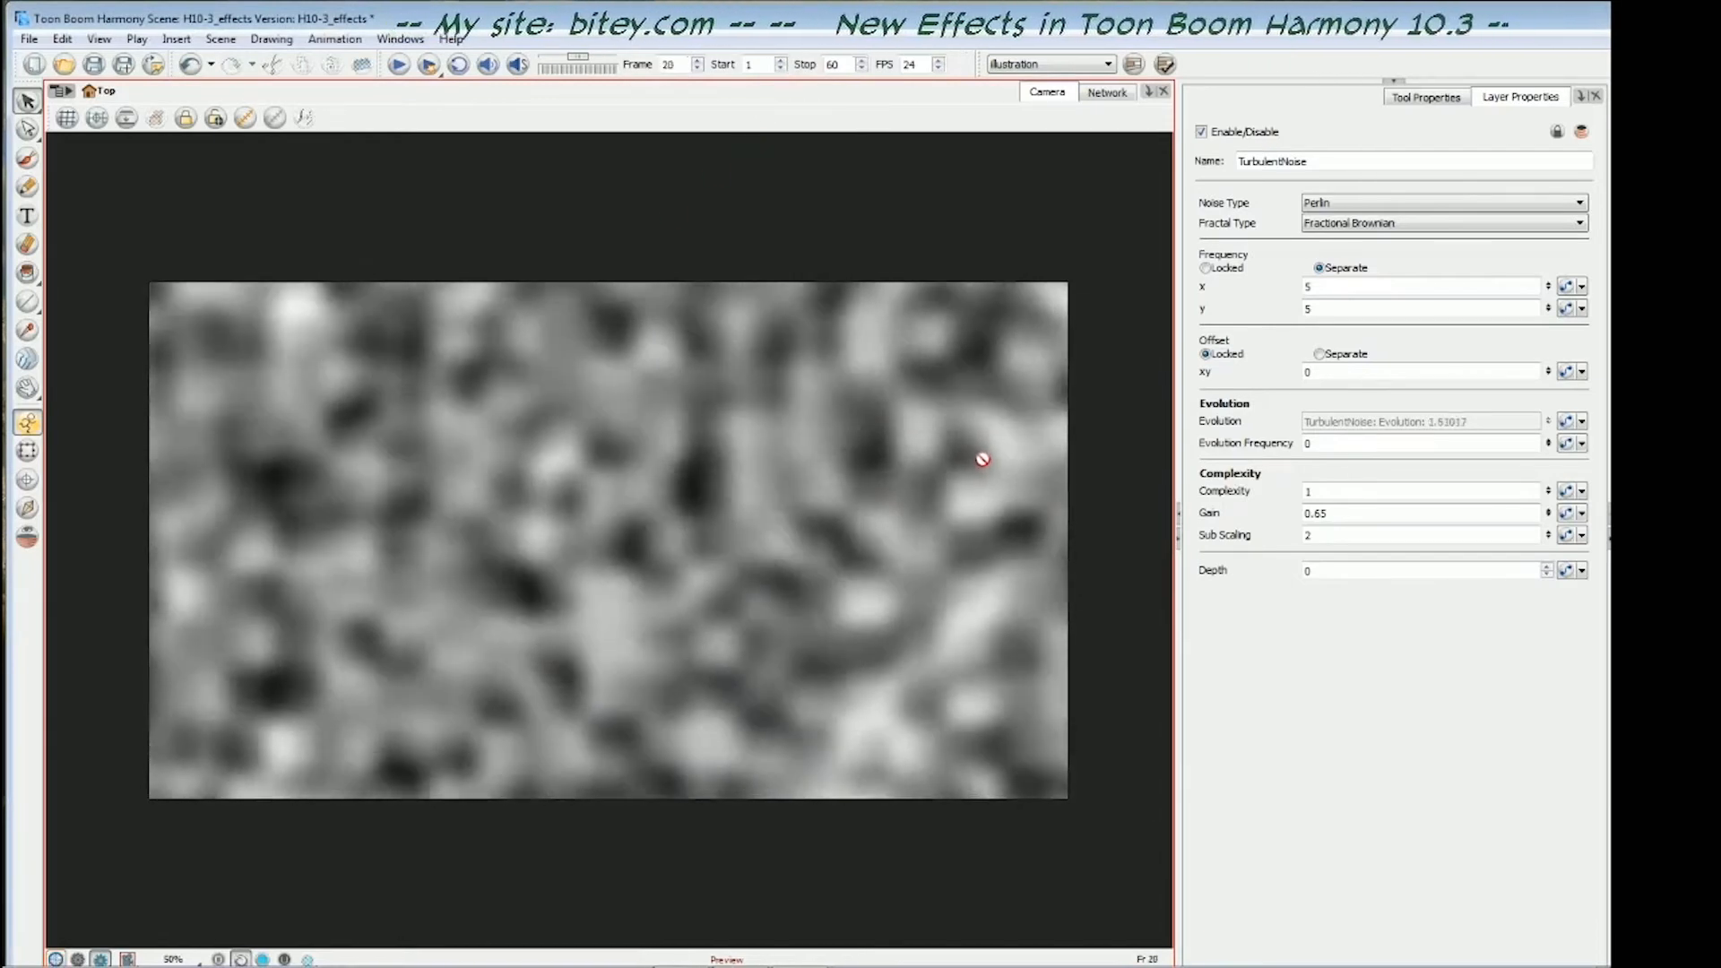
key("period")
key("period")
key("period")
key("period")
key("period")
key("period")
key("period")
key("period")
key("period")
key("period")
key("period")
key("period")
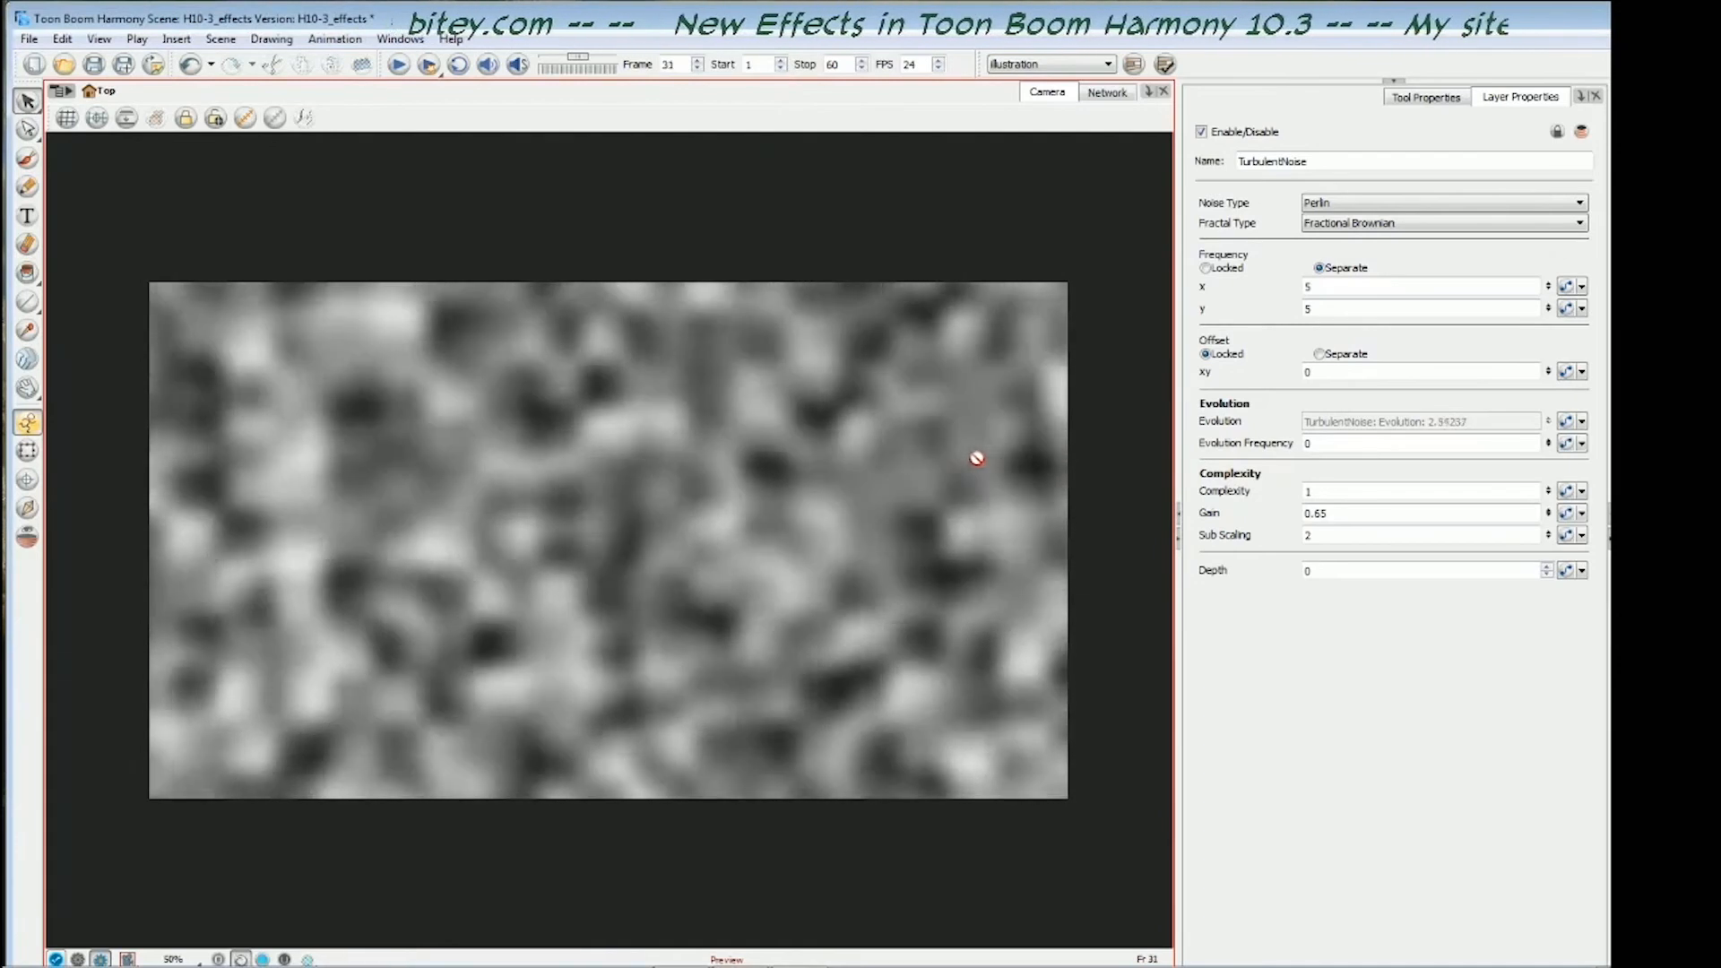
key("period")
key("period")
key("period")
key("period")
key("period")
key("period")
key("period")
key("period")
key("period")
key("period")
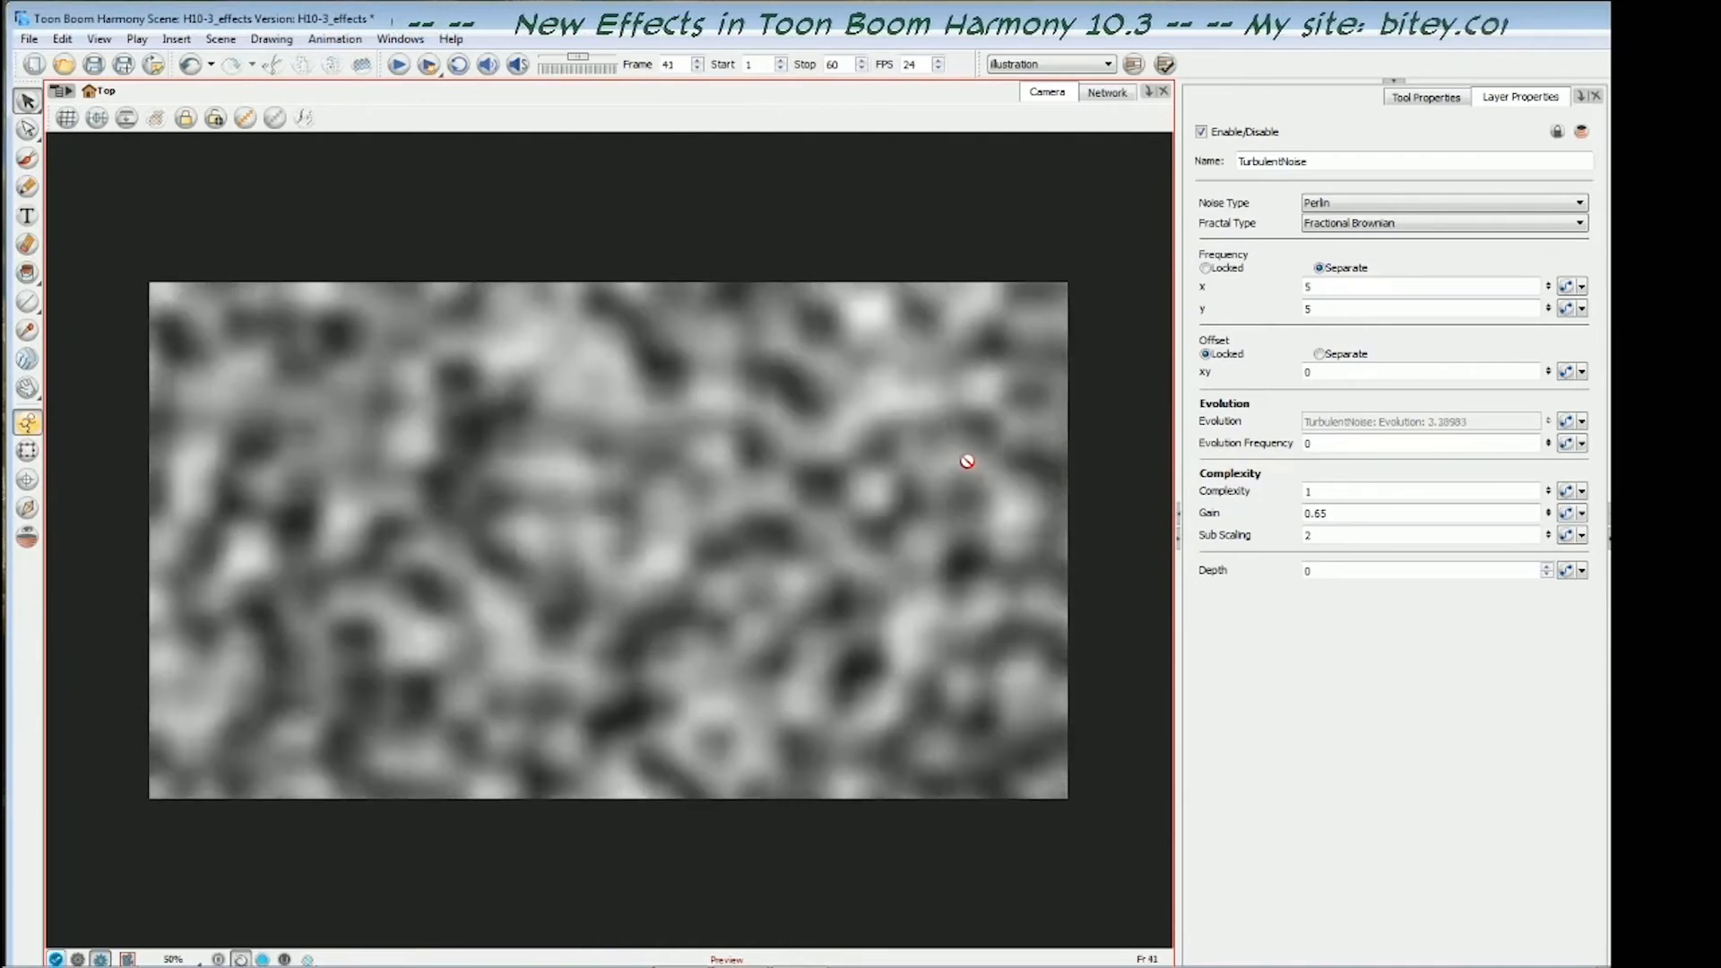
key("period")
key("period")
key("period")
key("period")
key("period")
key("period")
key("period")
key("period")
key("period")
key("period")
key("period")
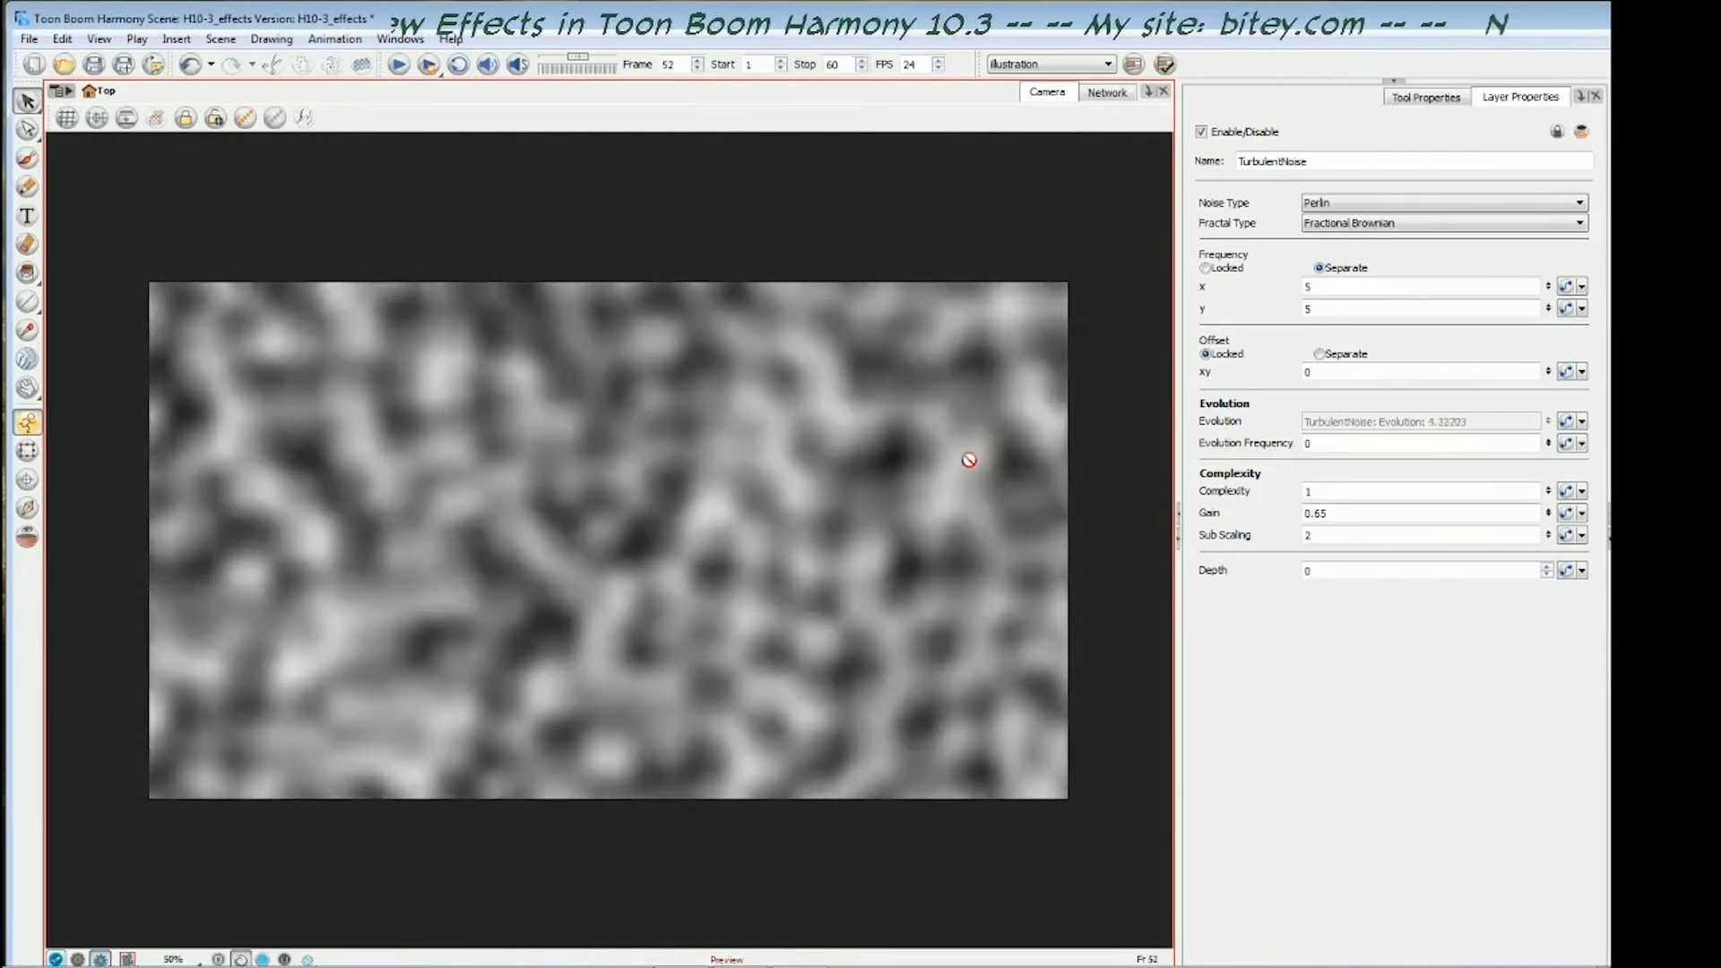
key("period")
key("period")
key("period")
key("period")
key("period")
key("period")
key("period")
key("period")
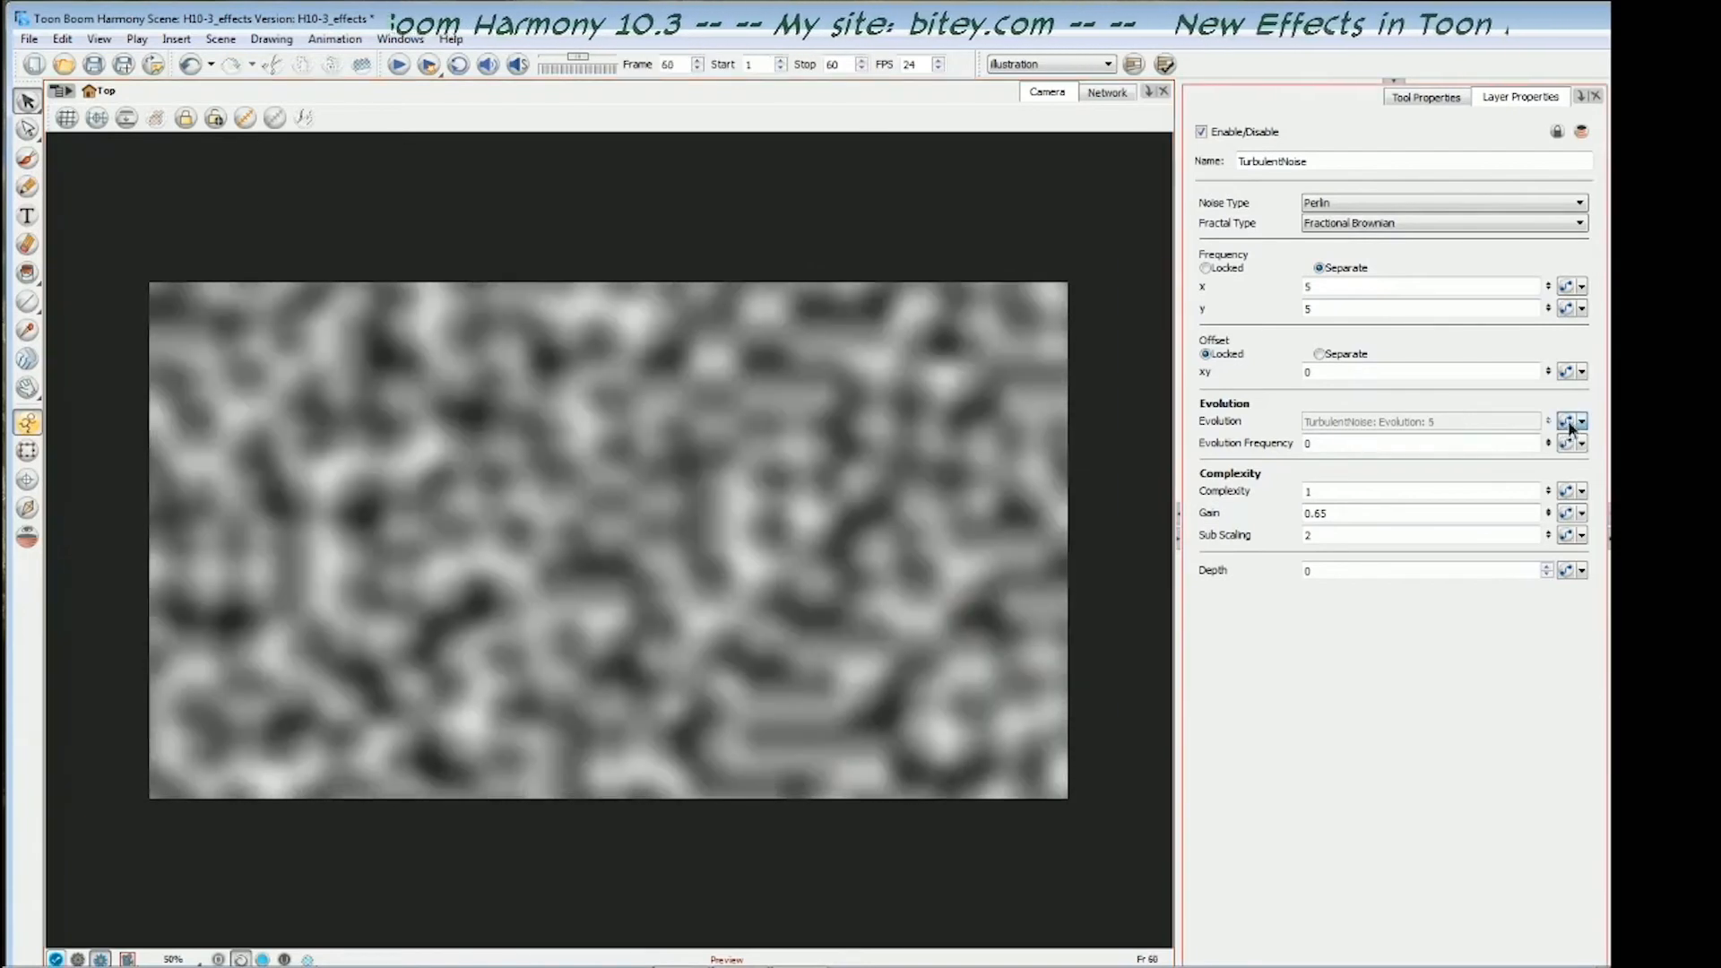
- Raise the Evolution keyframe at frame 60 to a value of 30
left_click(1566, 422)
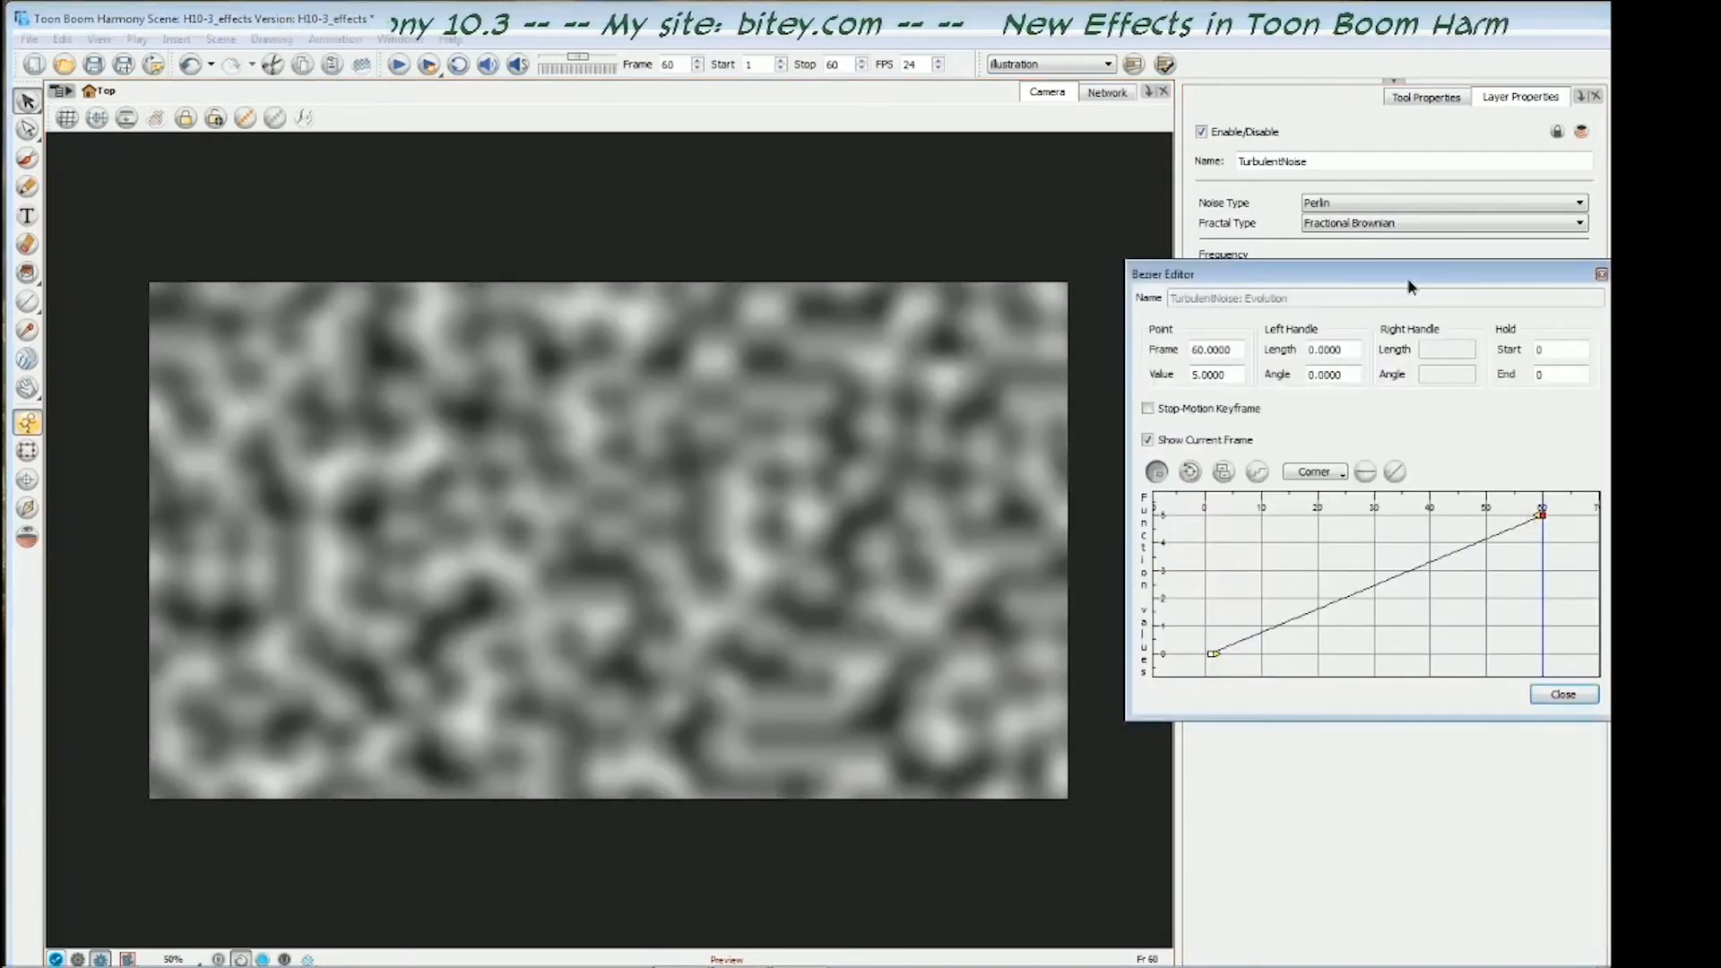
left_click_drag(1420, 285, 1103, 234)
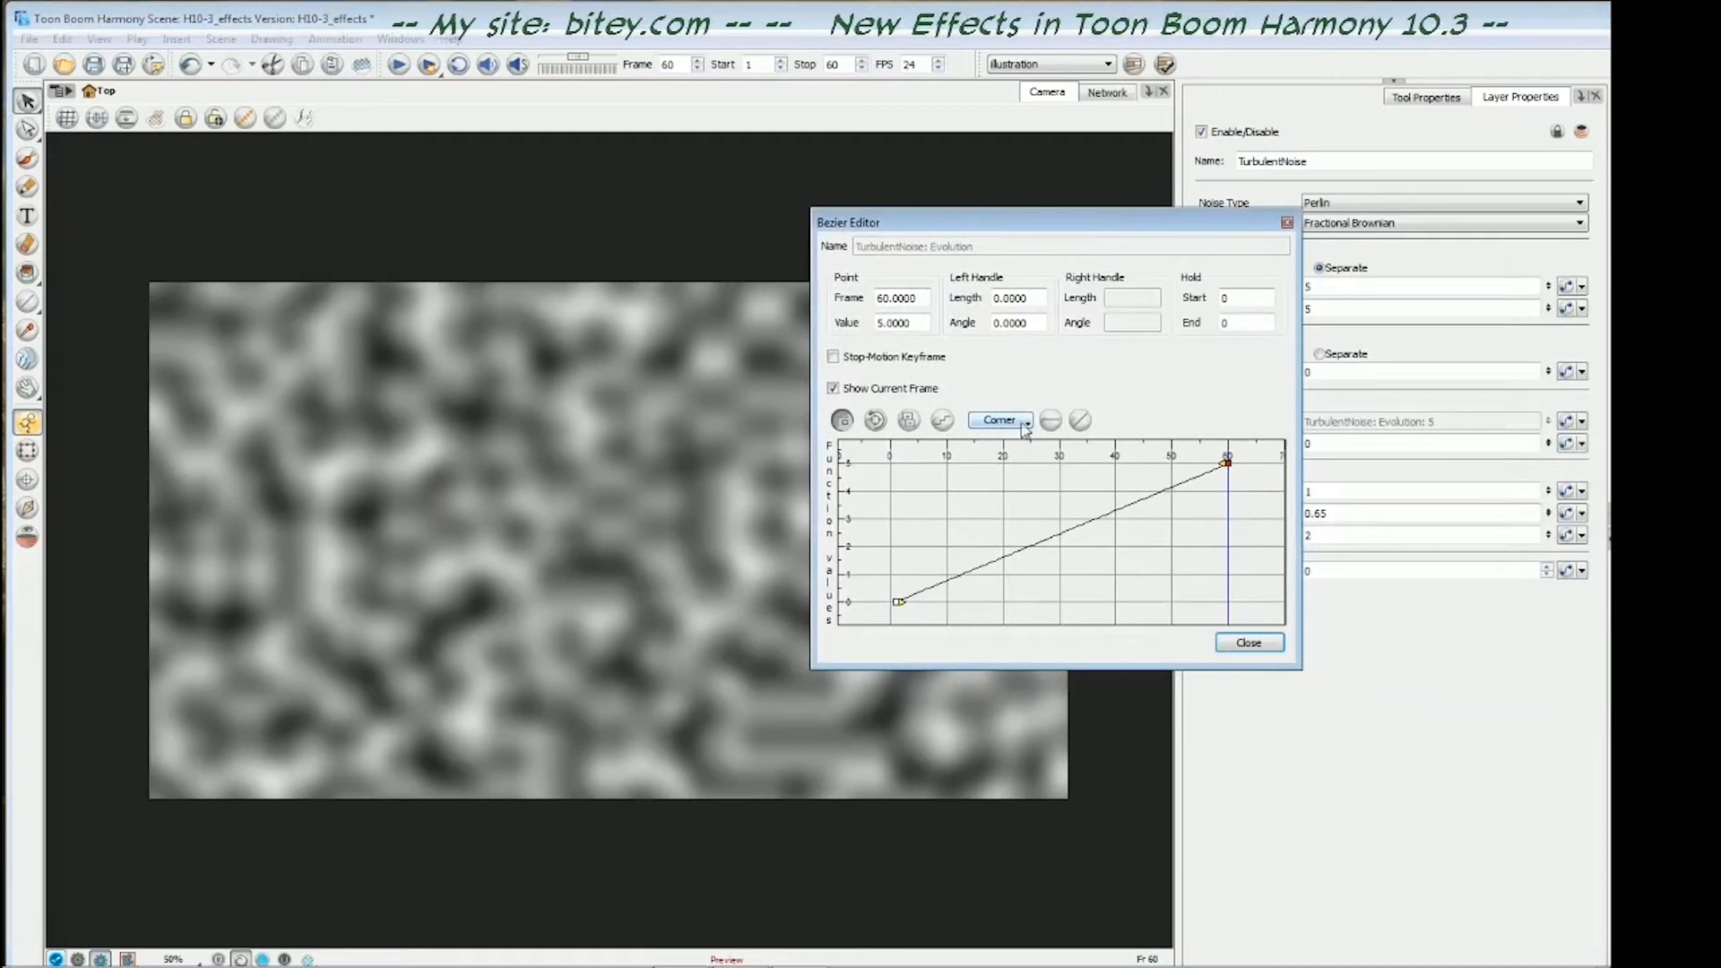
left_click(878, 322)
key("shift+Right")
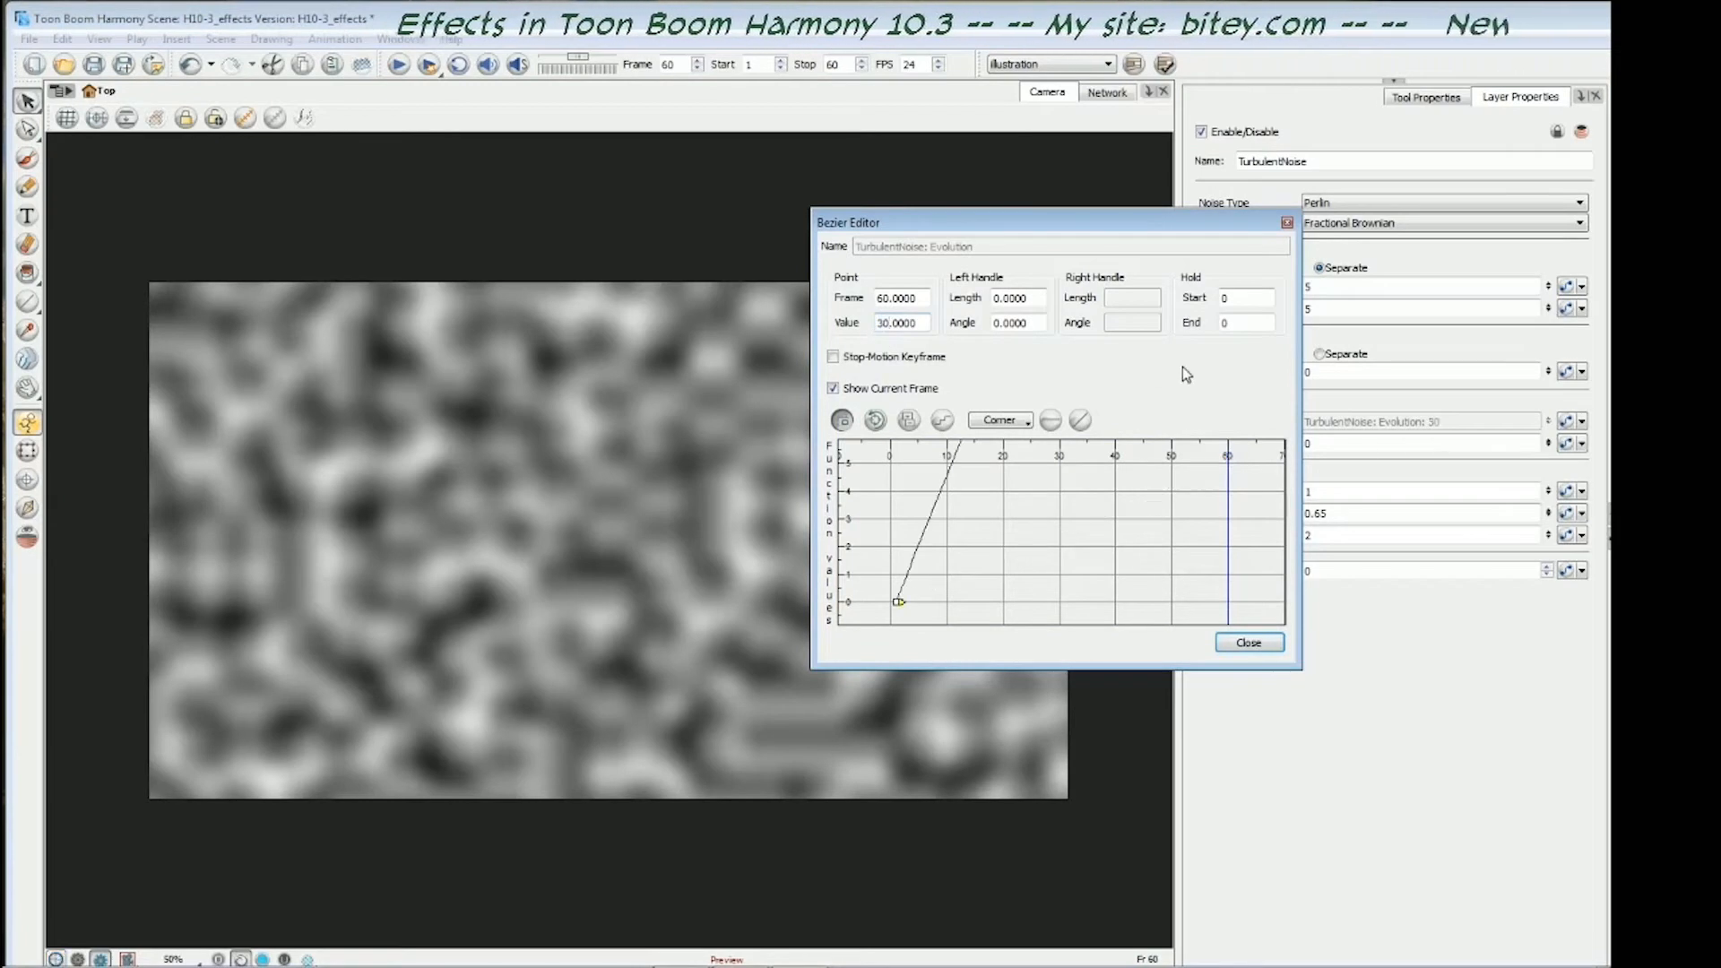
key("Return")
left_click_drag(1122, 224, 1395, 241)
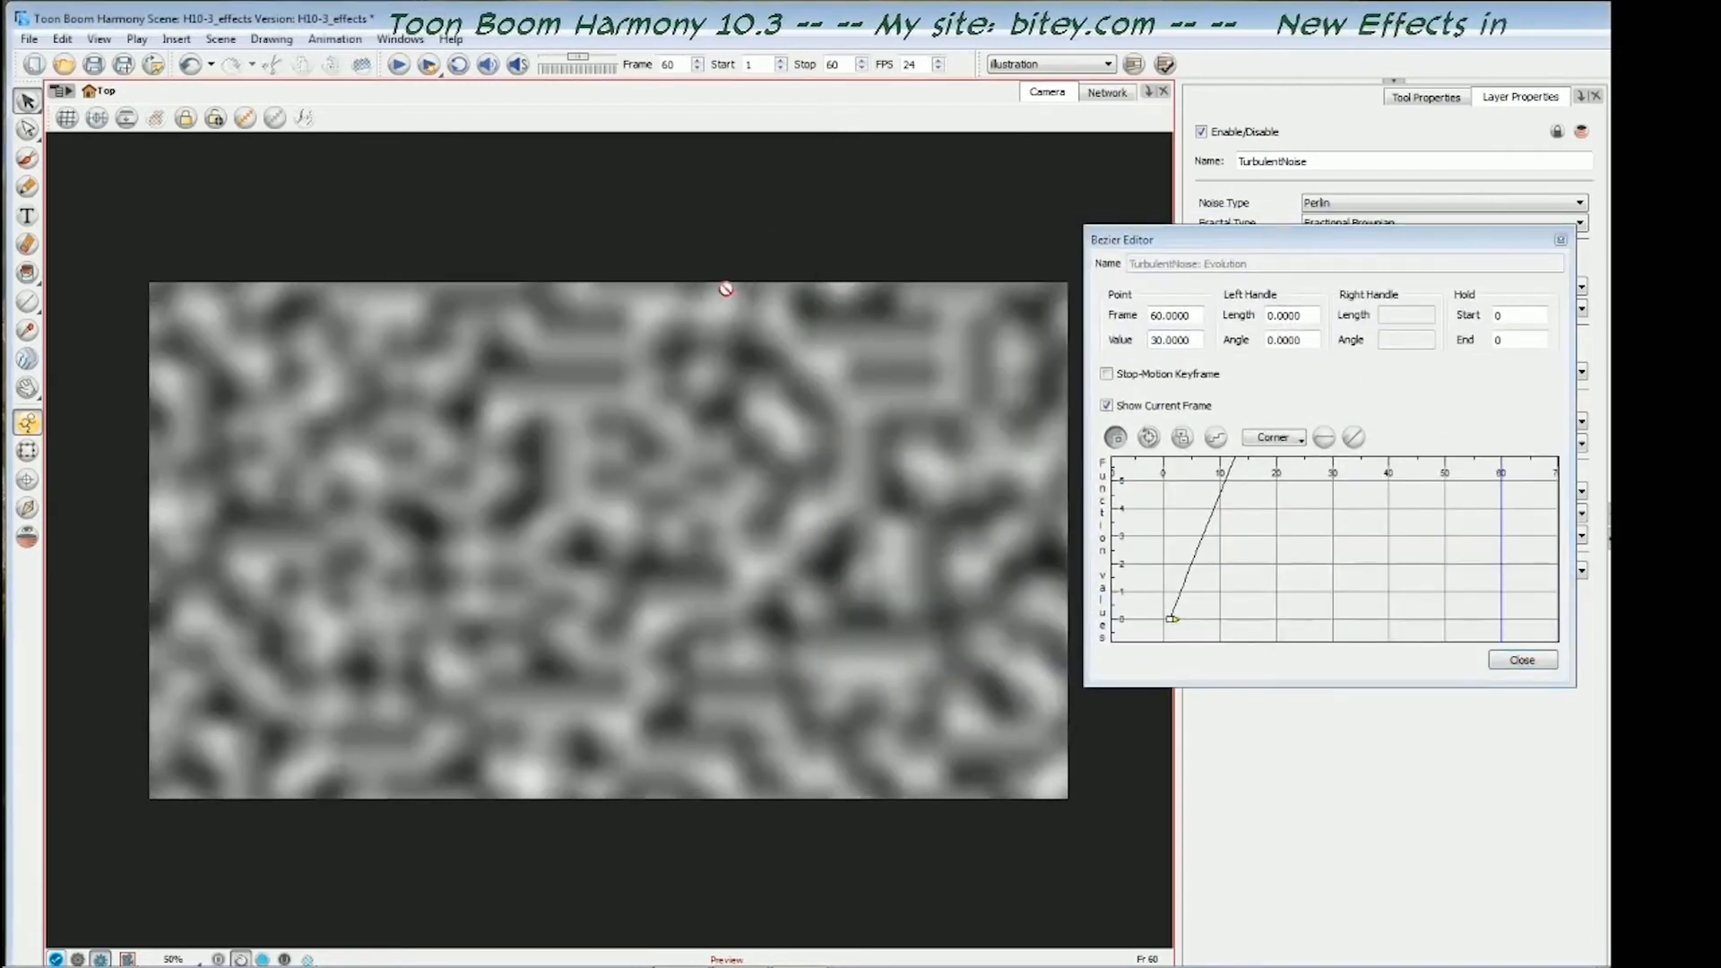
- Step through frames to examine the noise animation with the steeper Evolution curve
key("period")
key("period")
key("period")
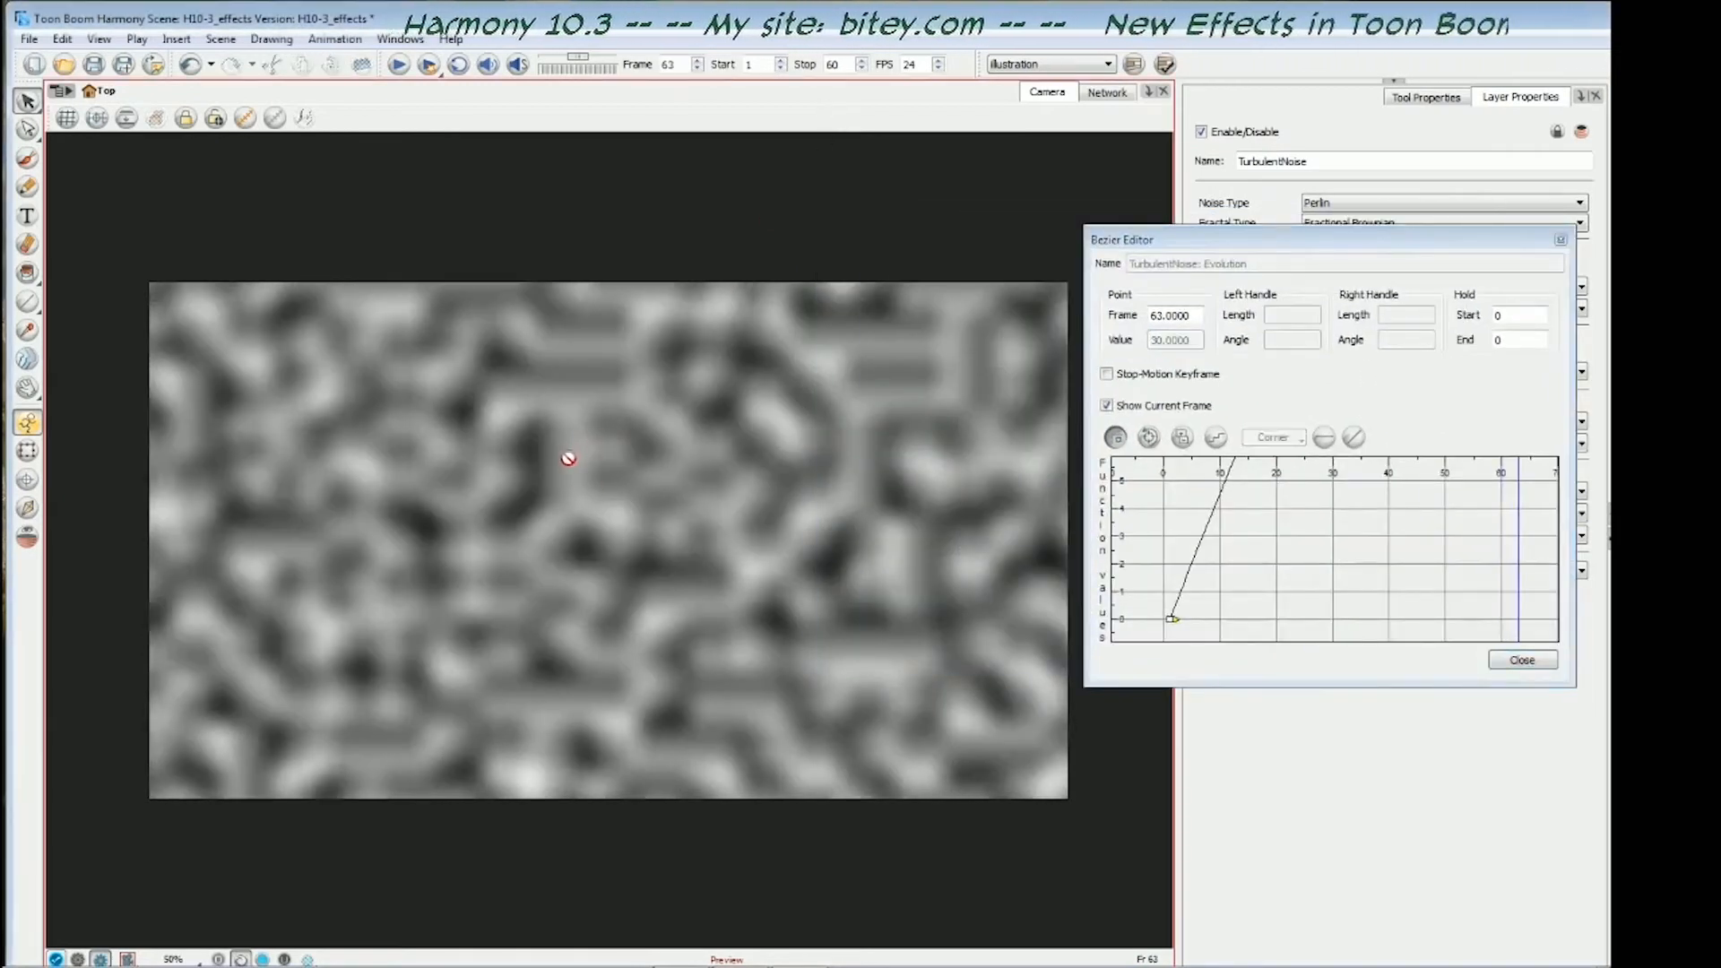
key("Return")
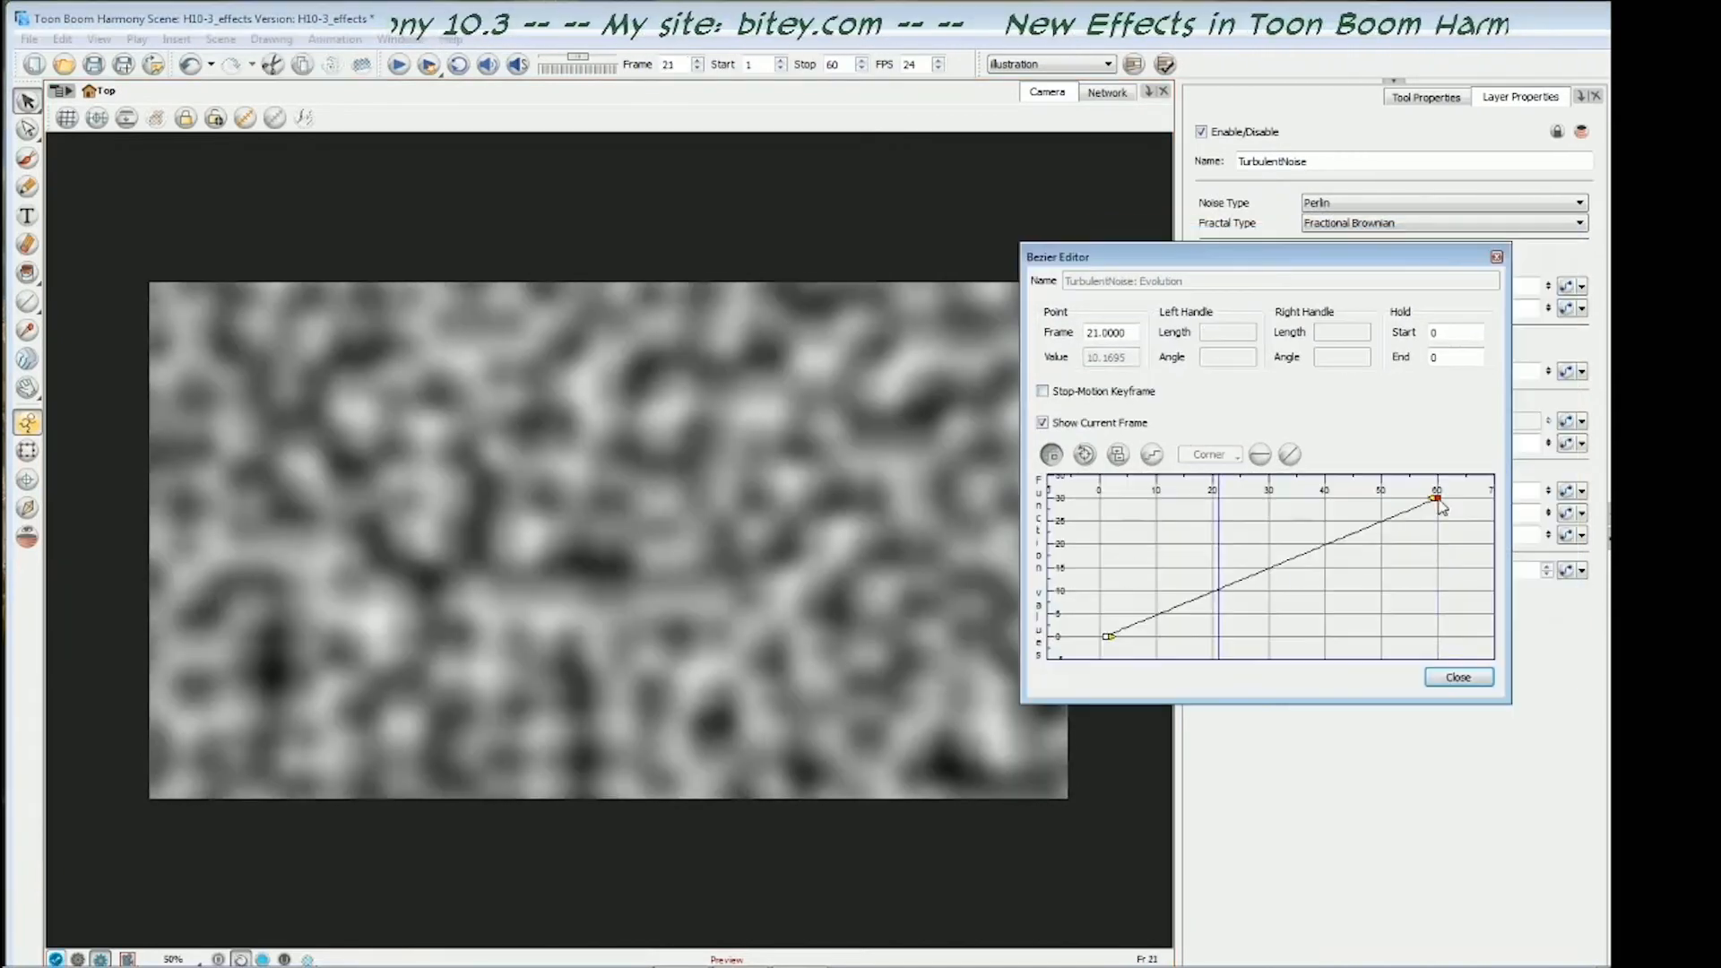
- Lower the Evolution keyframe at frame 60 to a value of 5 and close the Bezier Editor
left_click_drag(1433, 492, 1400, 579)
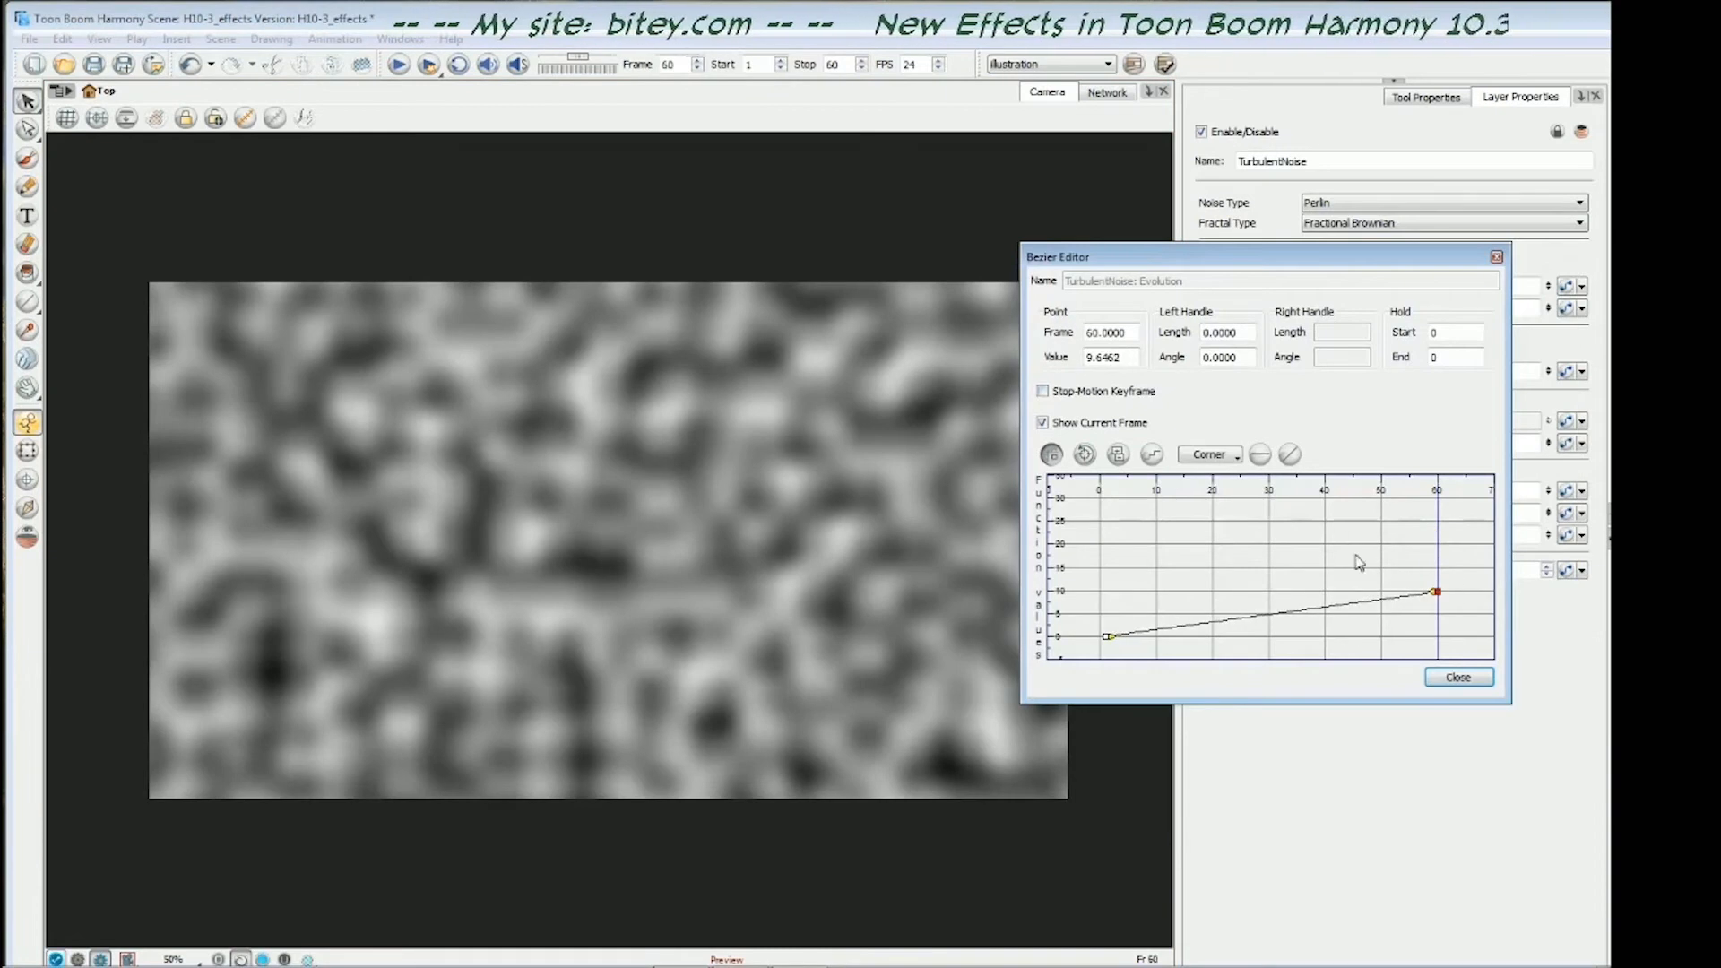
left_click_drag(1131, 358, 1068, 372)
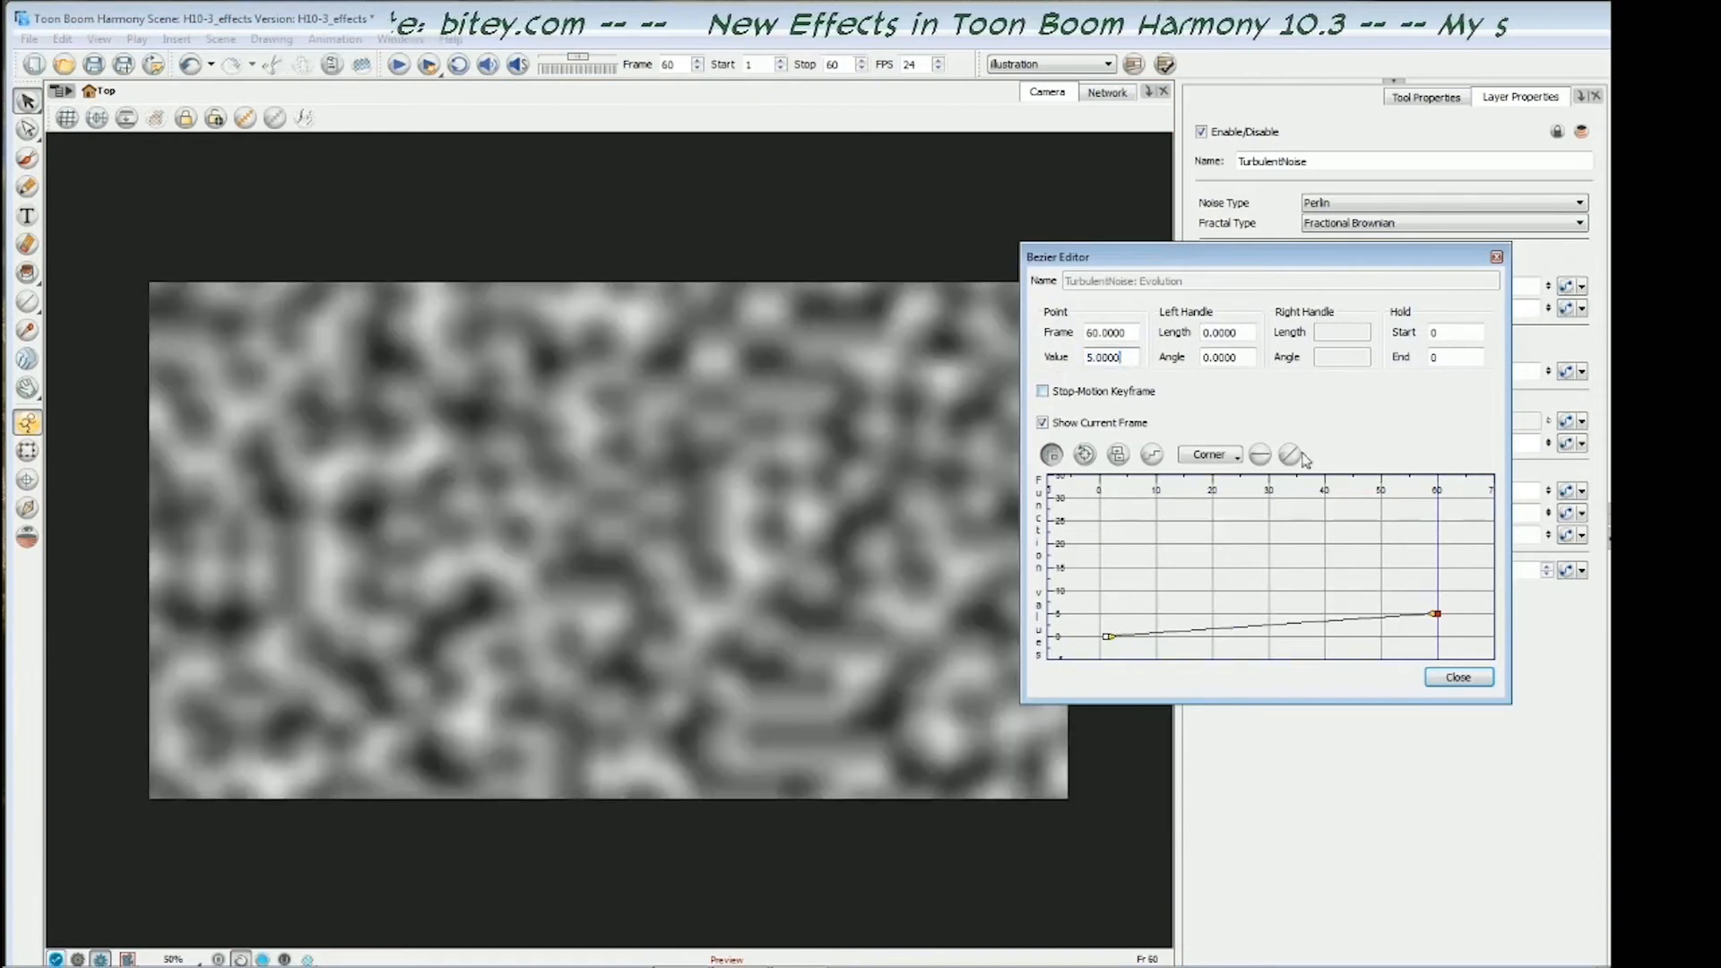
left_click(1457, 679)
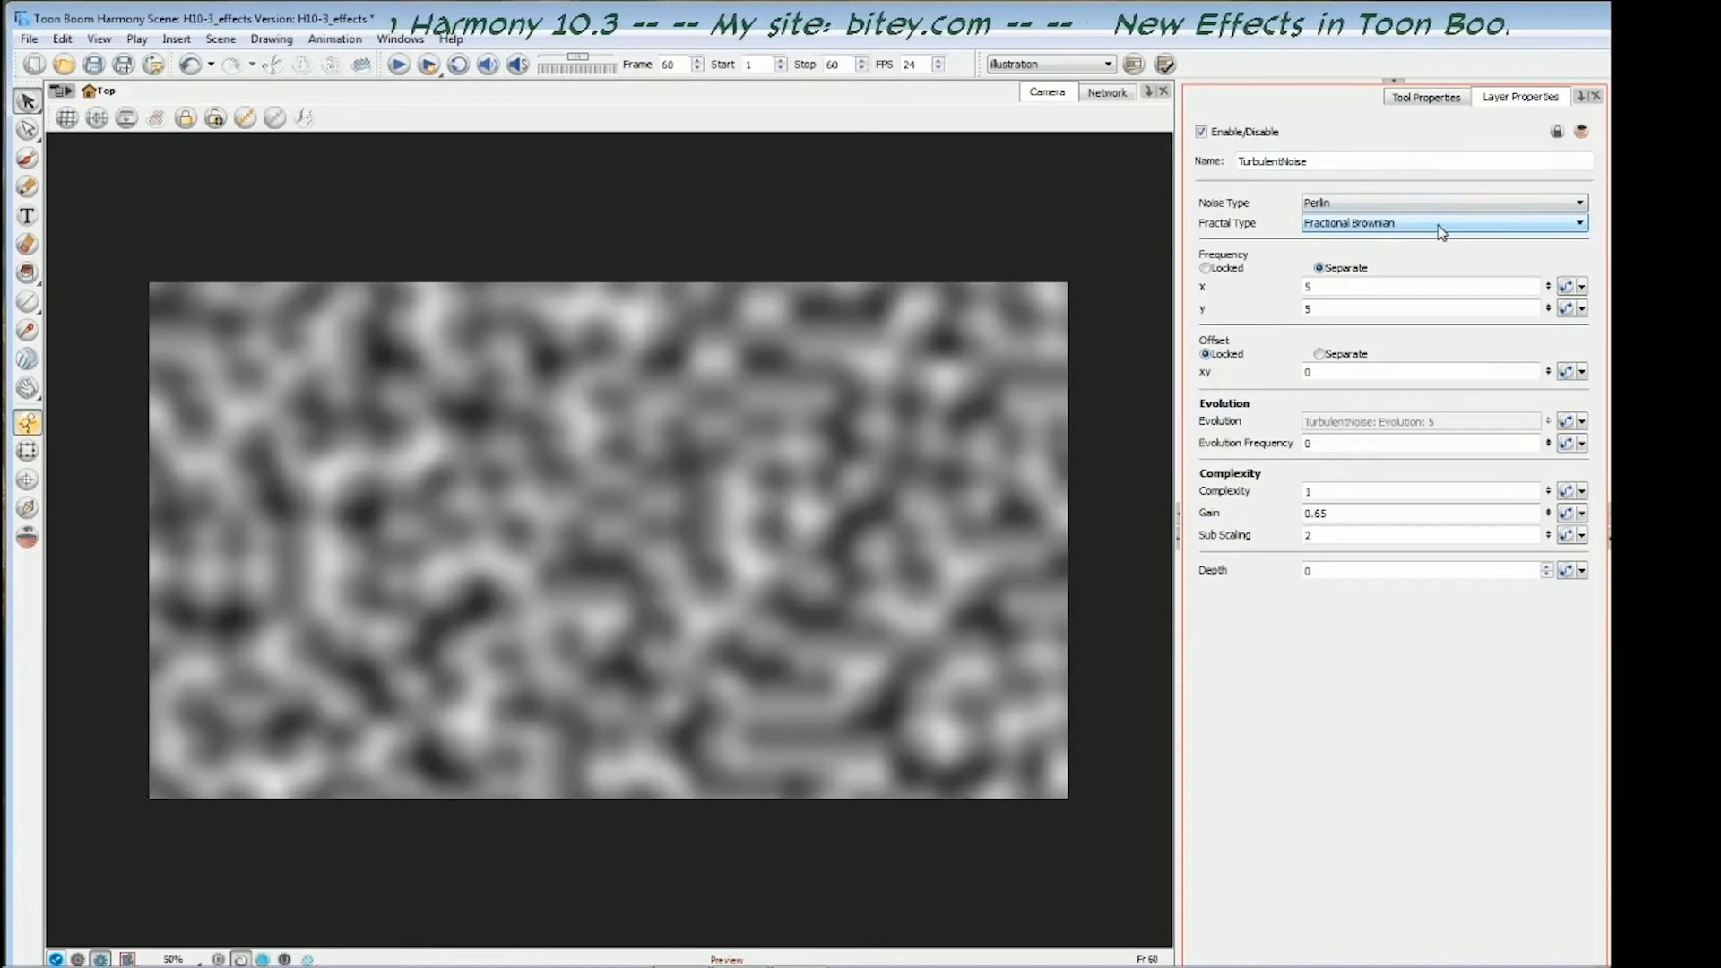
left_click(1386, 203)
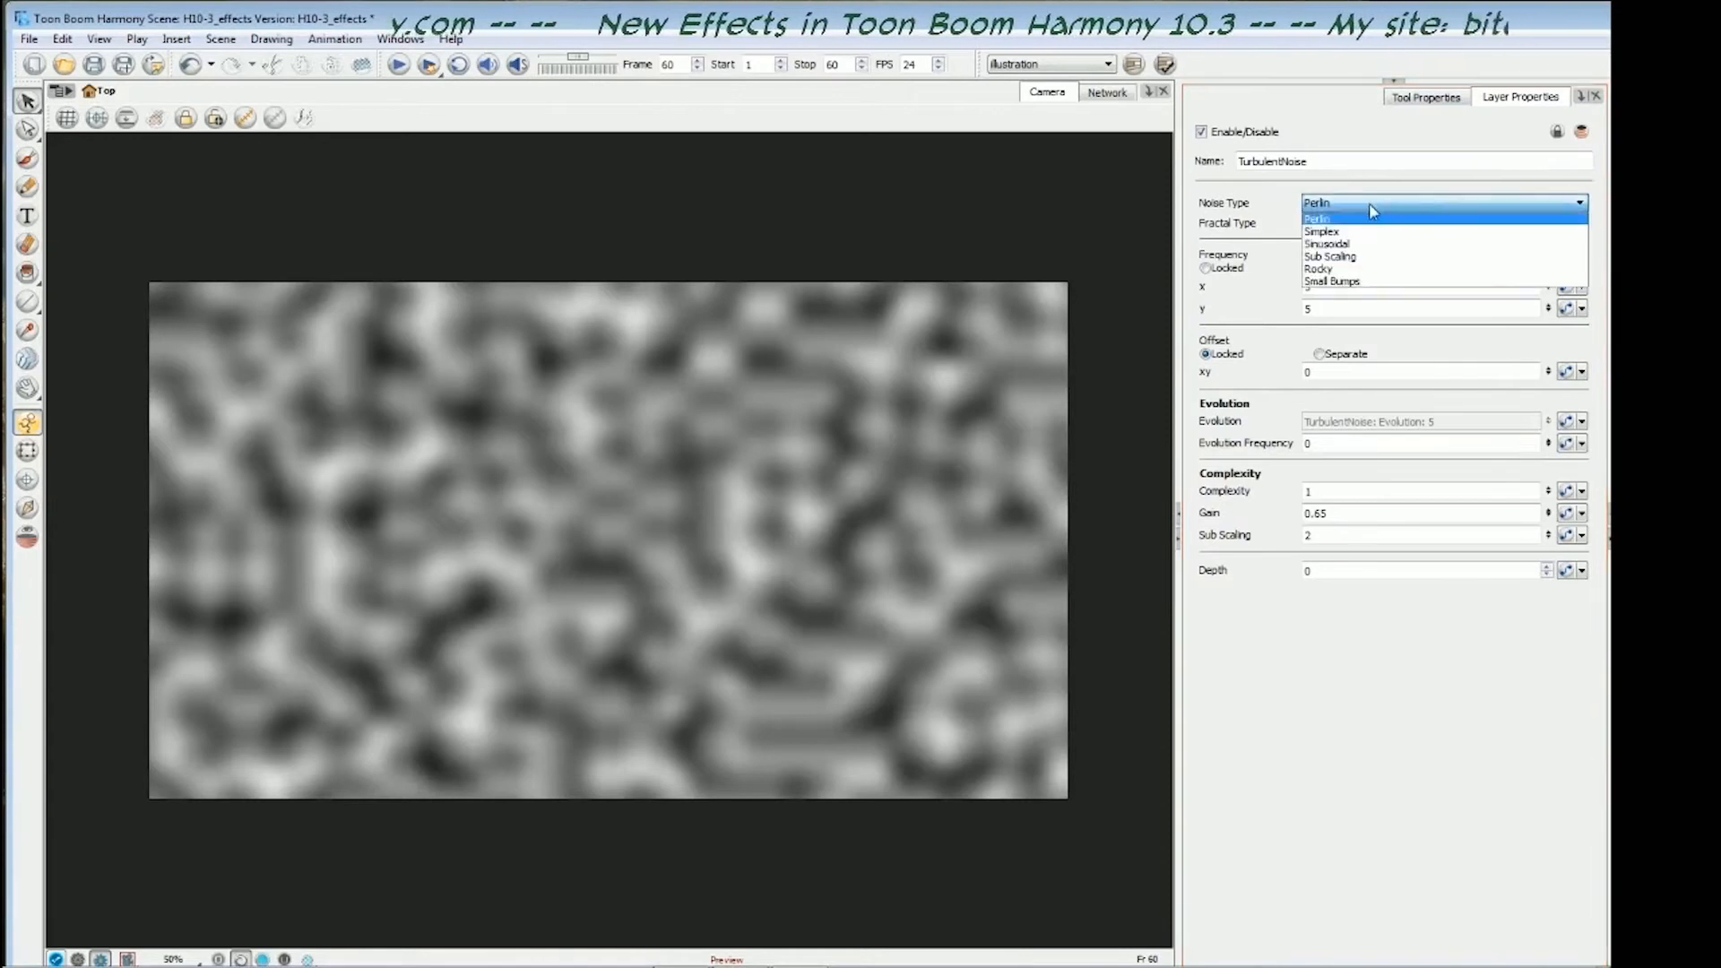
left_click(1363, 206)
left_click(1379, 227)
left_click(1385, 233)
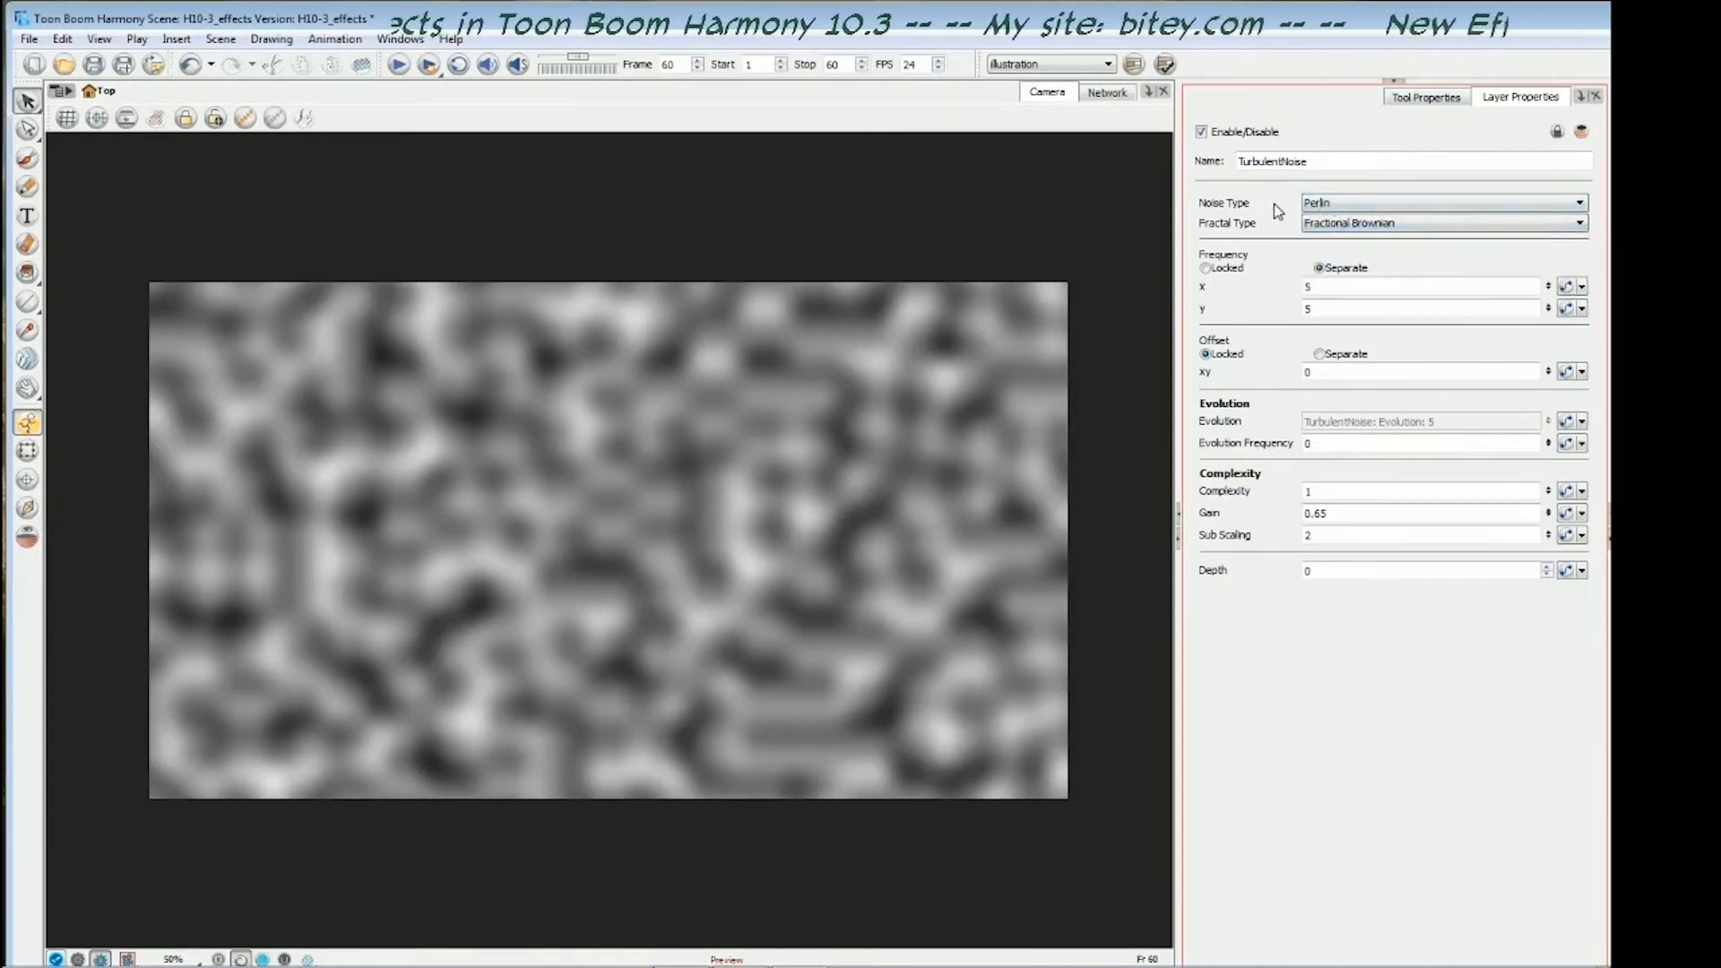
left_click(1363, 231)
left_click(1331, 229)
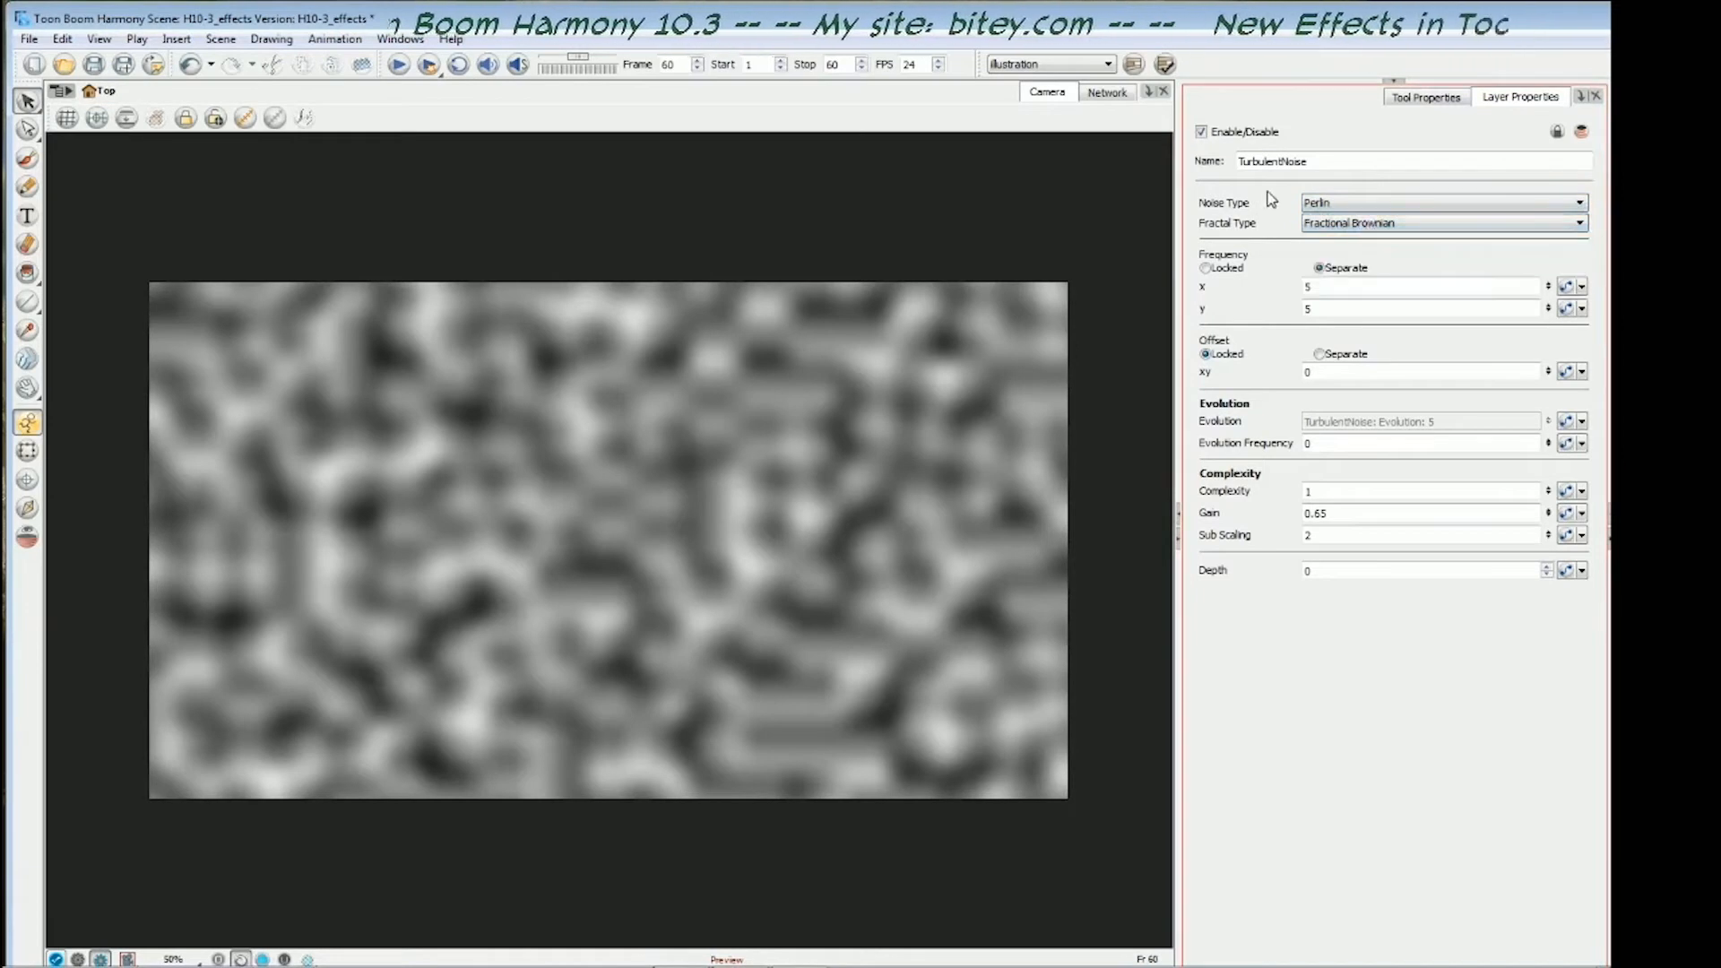
- Preview the Simplex, Sinusoidal, Sub Scaling, Rocky and Small Bumps noise types and return the Noise Type to Perlin
left_click(1392, 205)
left_click(1392, 206)
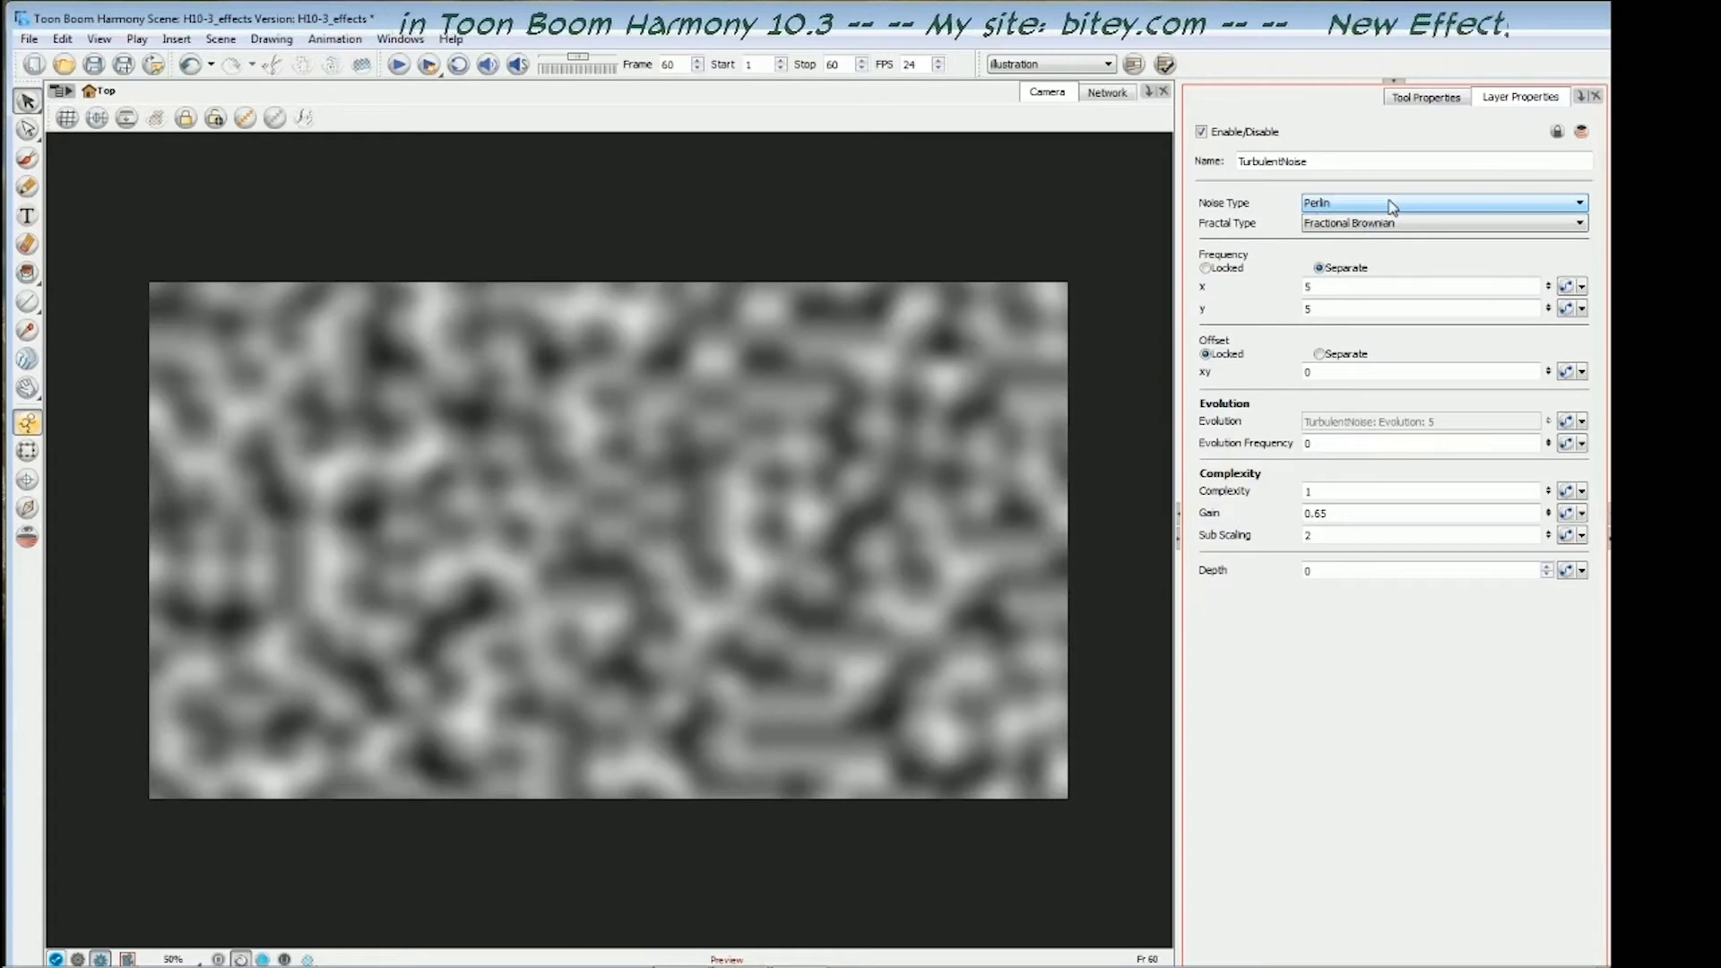
scroll(1392, 205, "down", 1)
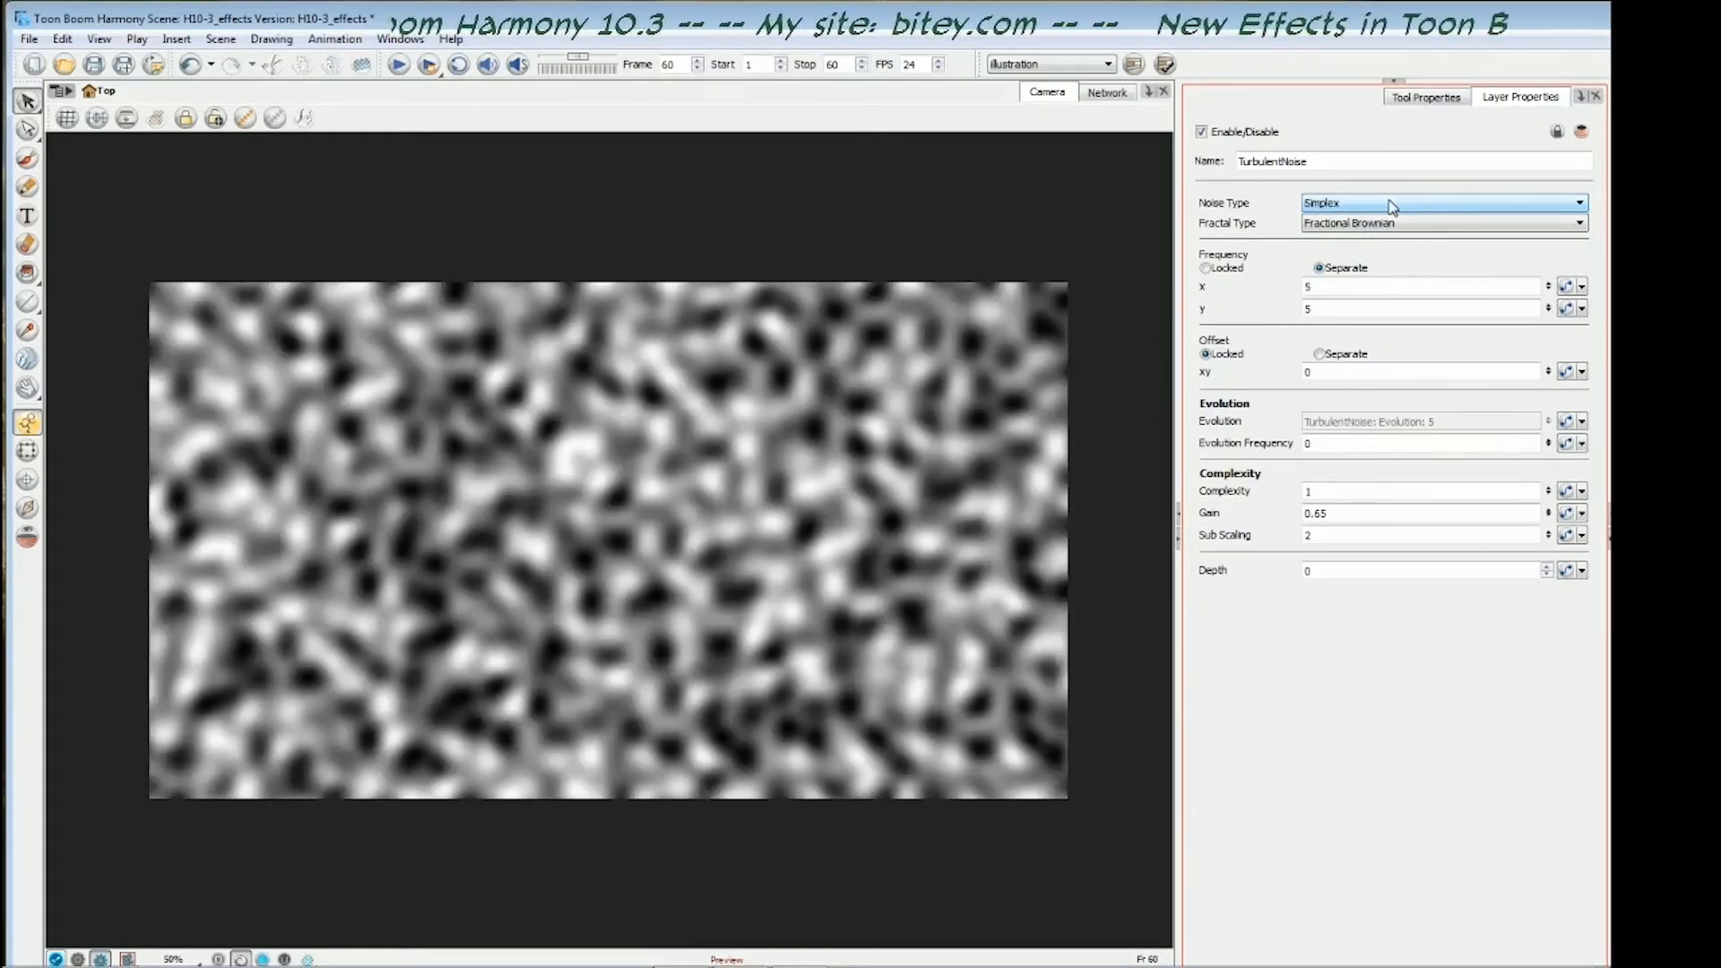
scroll(1393, 205, "down", 1)
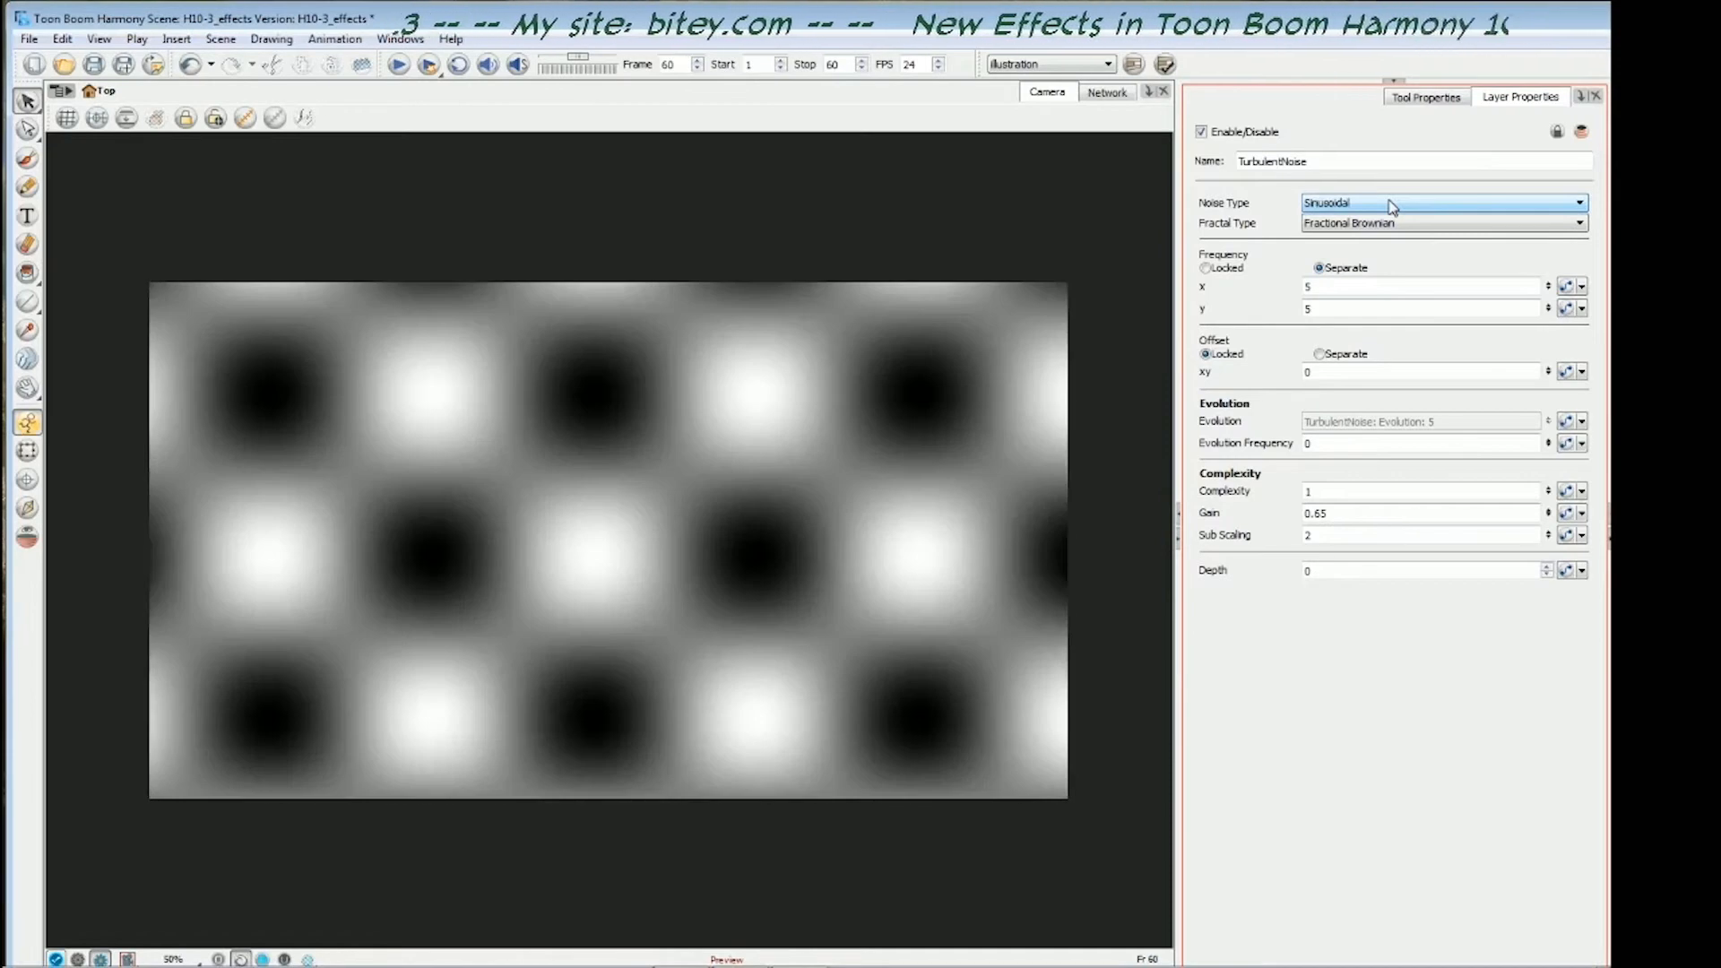
scroll(1393, 207, "down", 1)
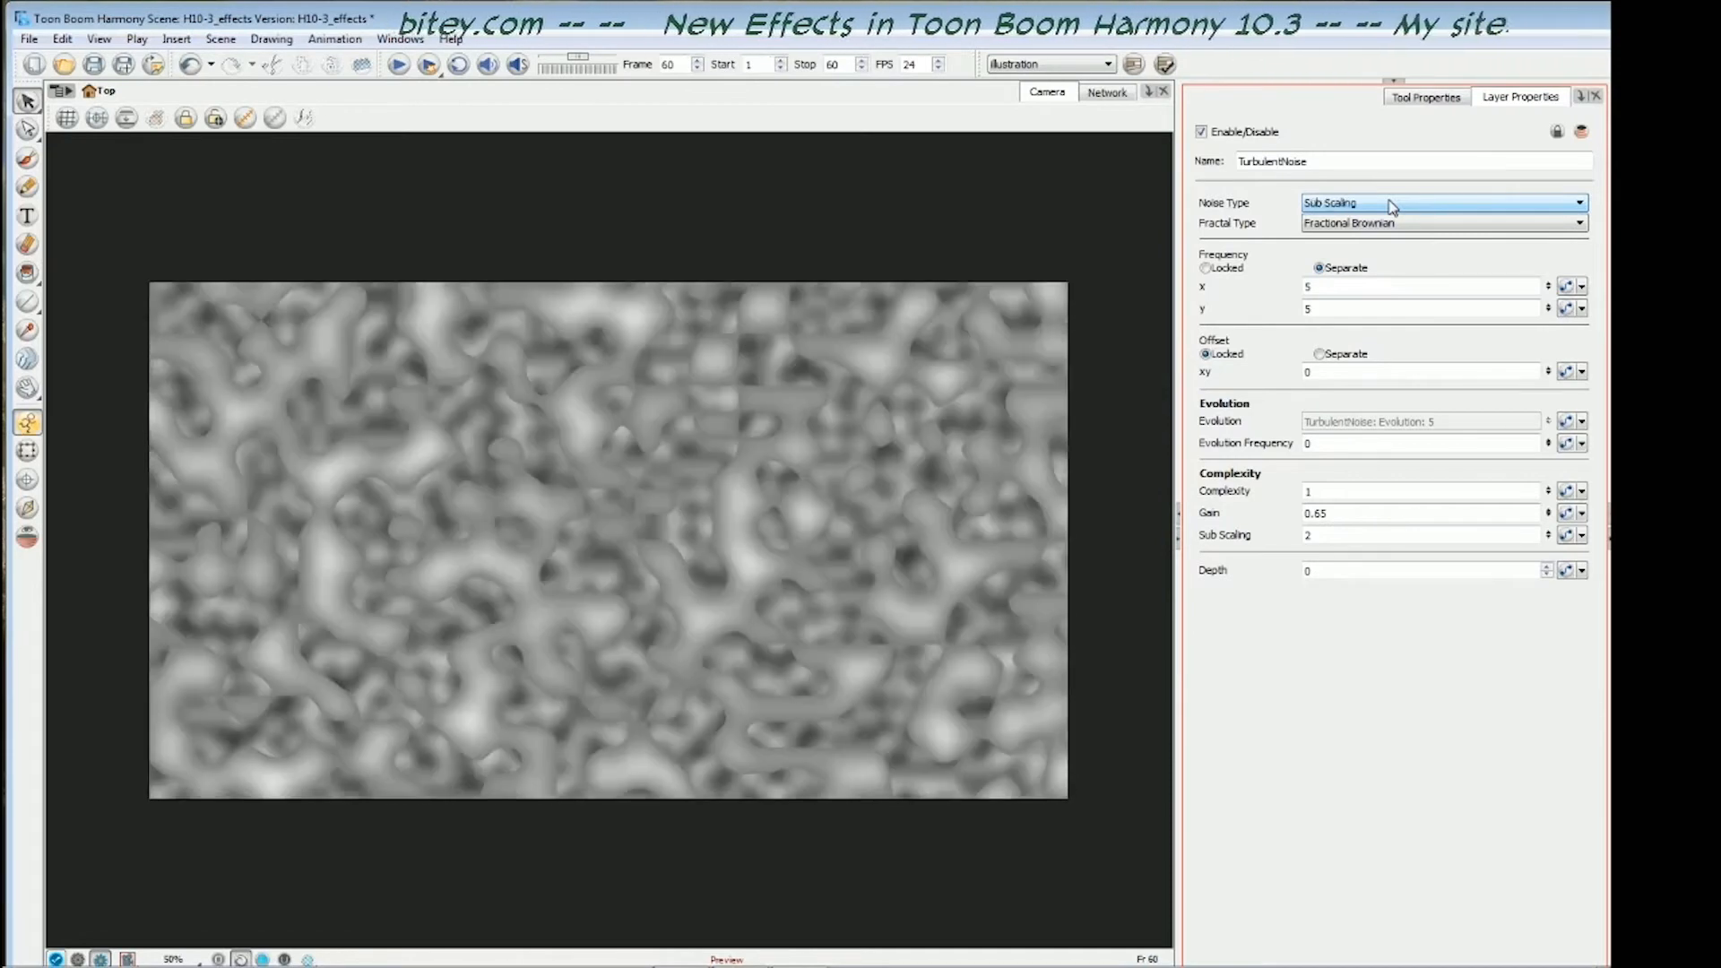
scroll(1392, 206, "down", 1)
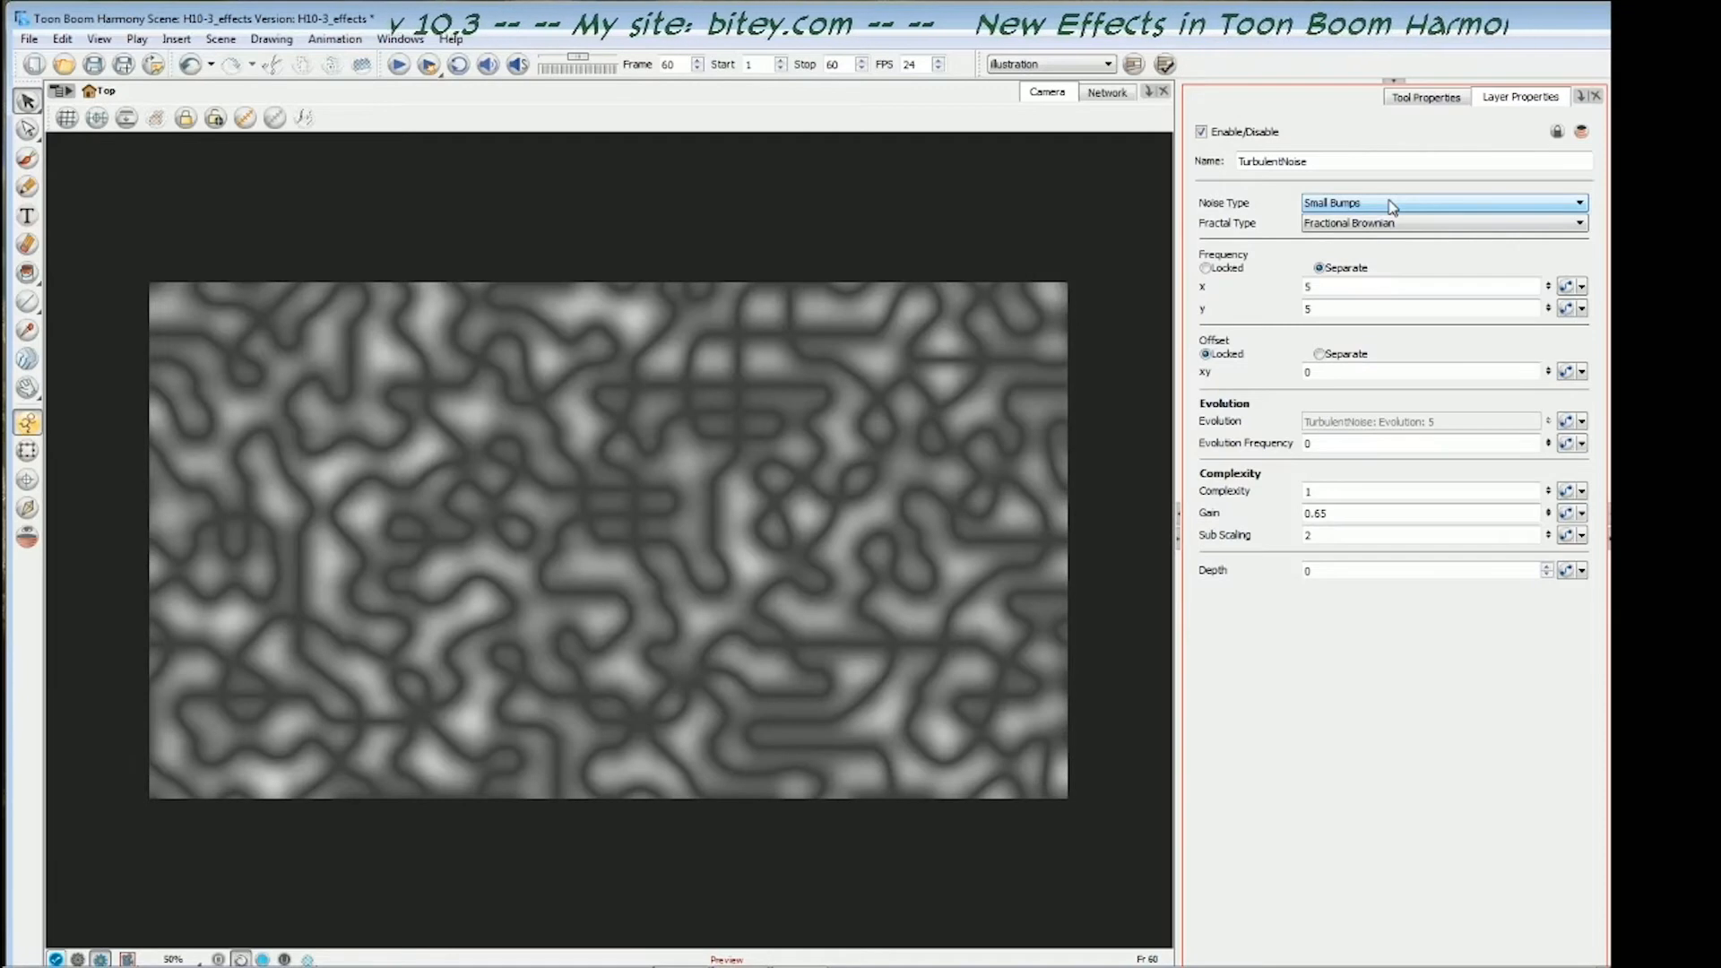
scroll(1392, 206, "up", 1)
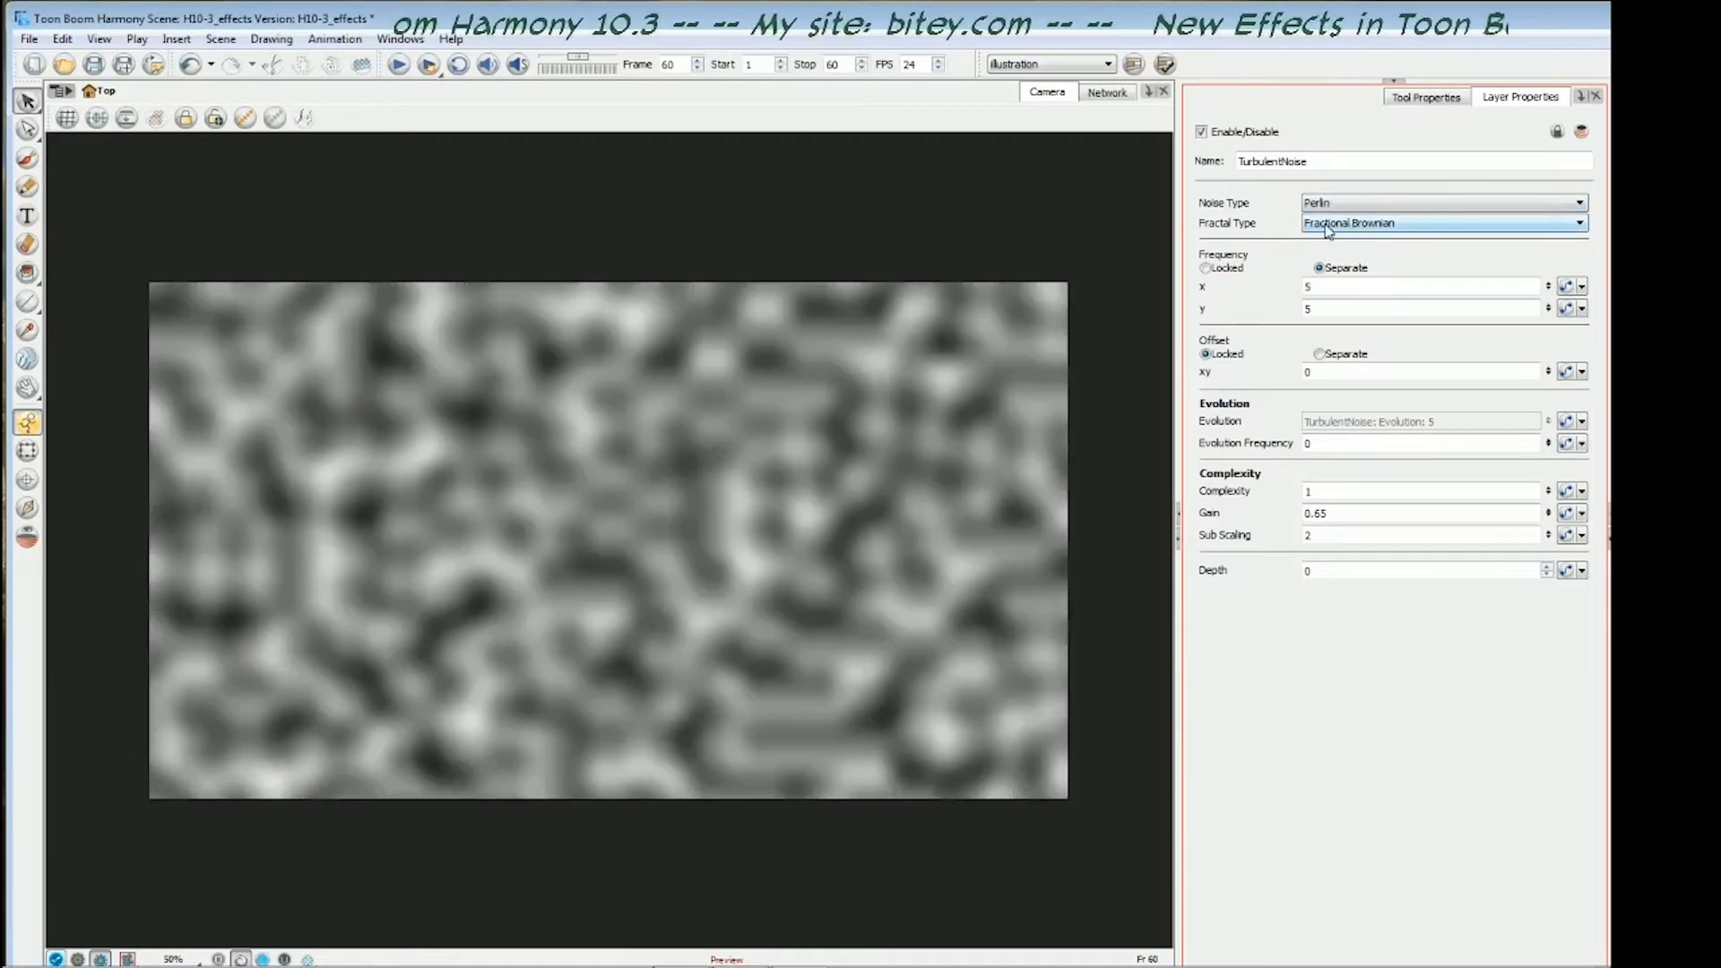
- Try the Turbulent Twist fractal type on the Perlin noise and restore Fractional Brownian
left_click(1401, 224)
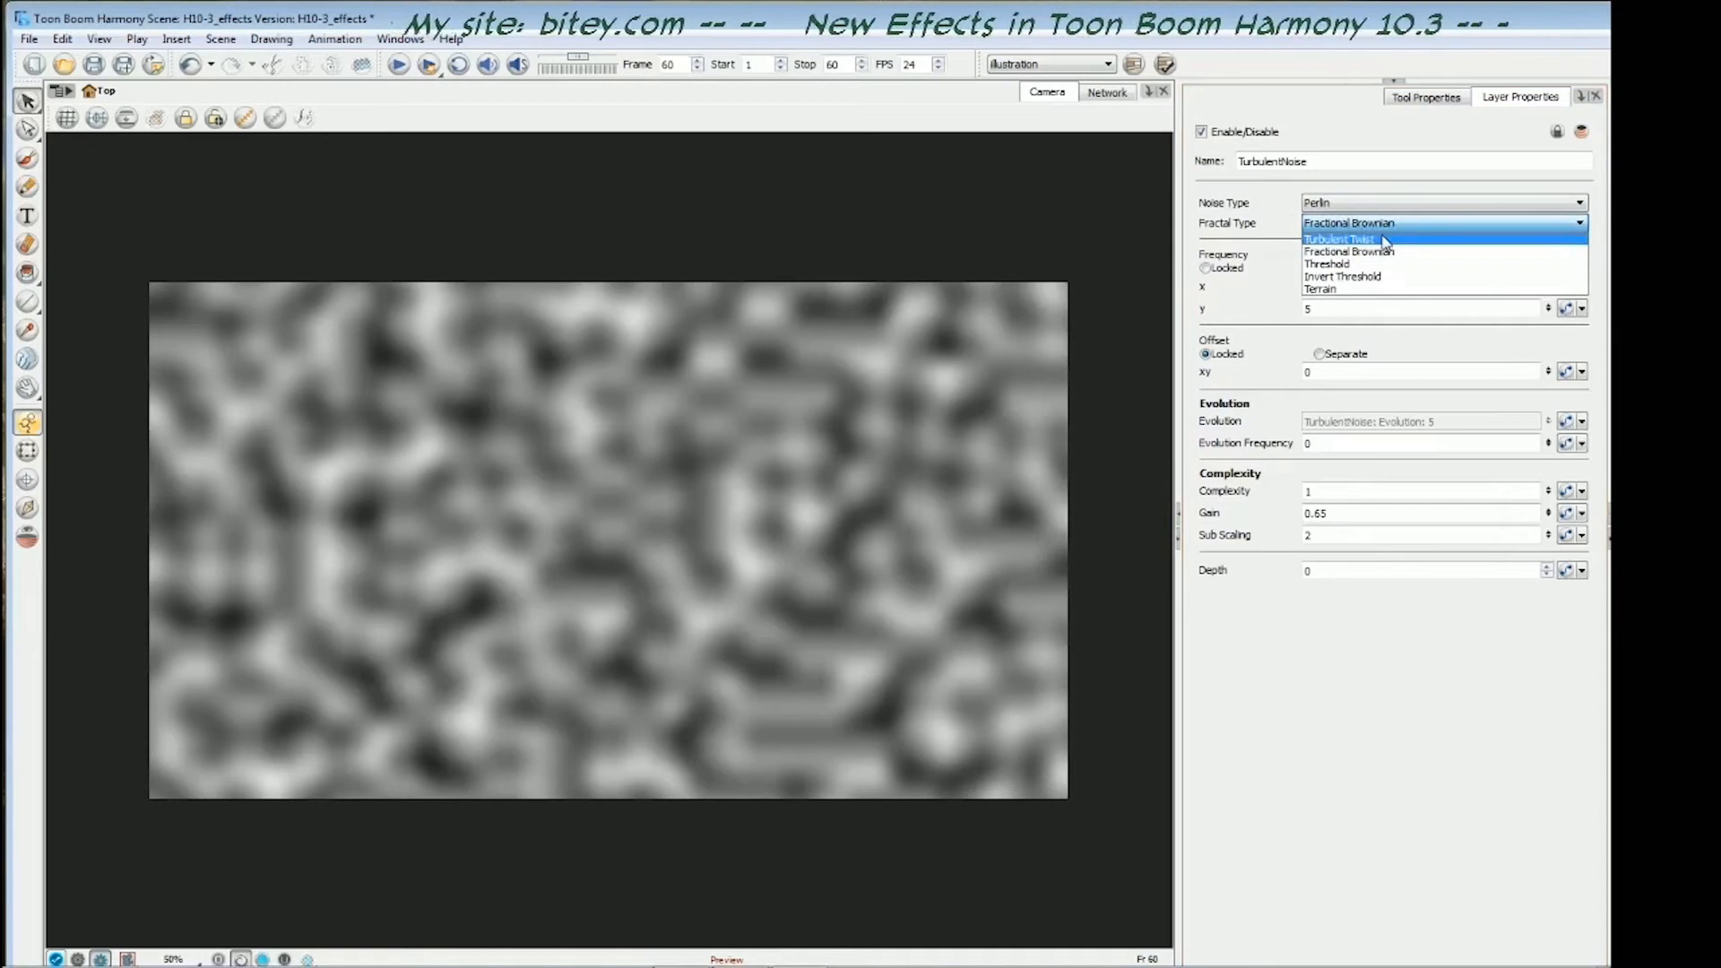
left_click(1387, 240)
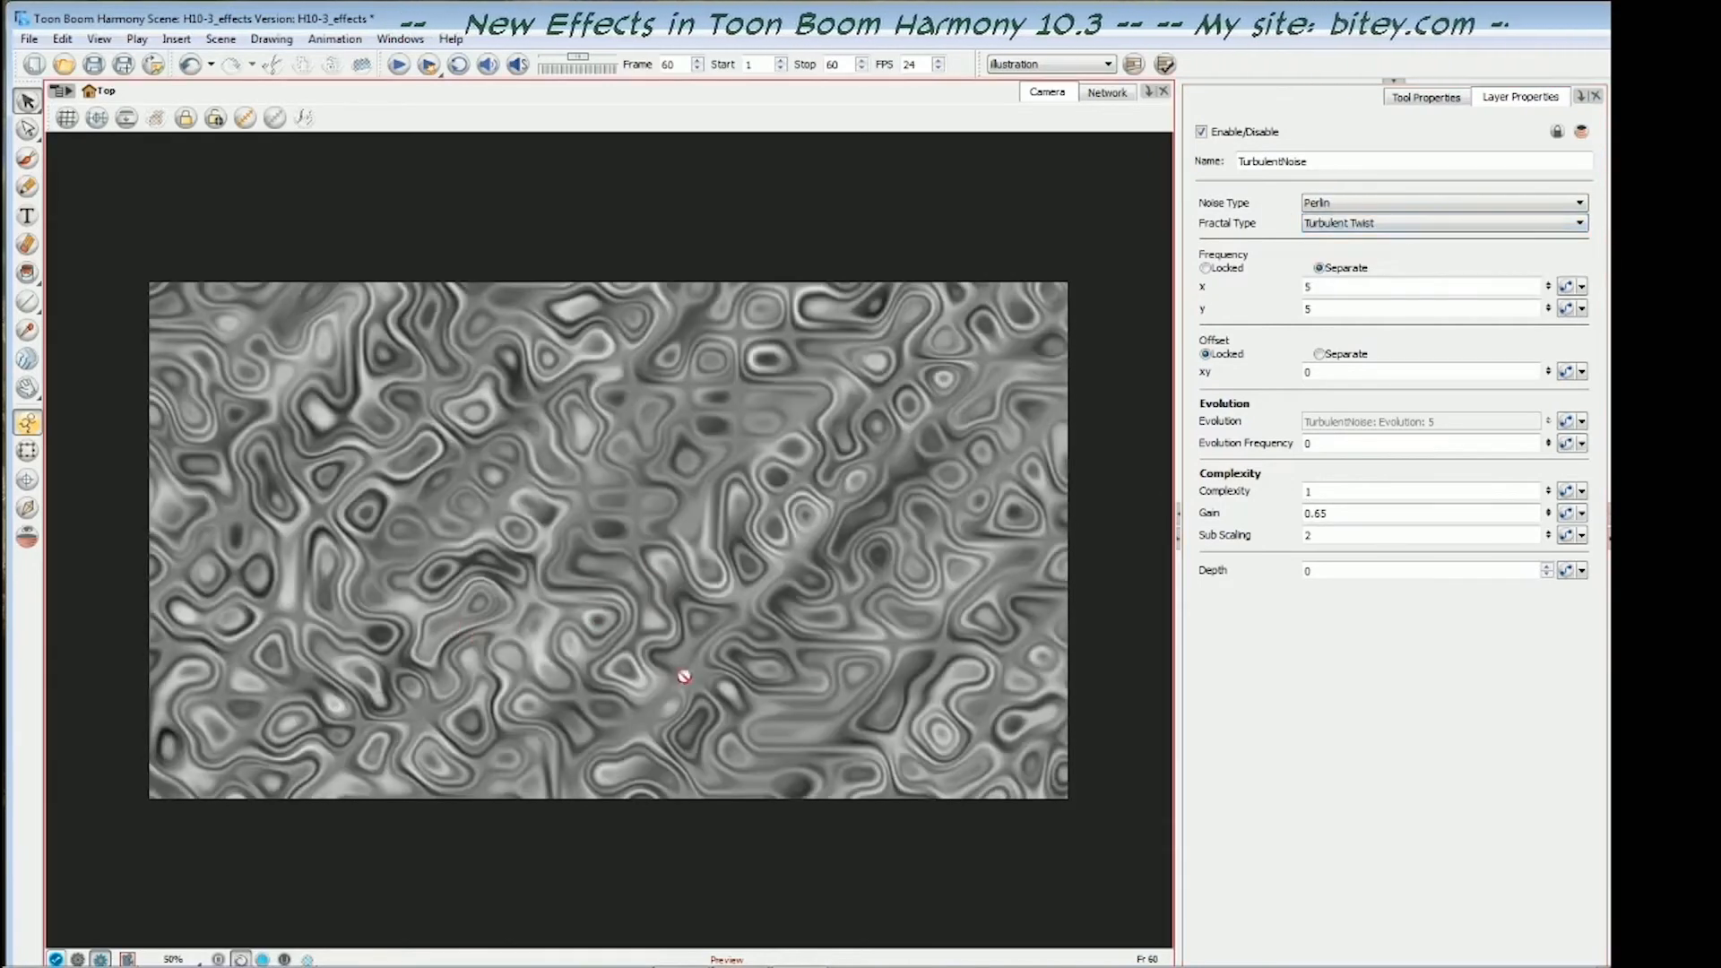
left_click(1413, 226)
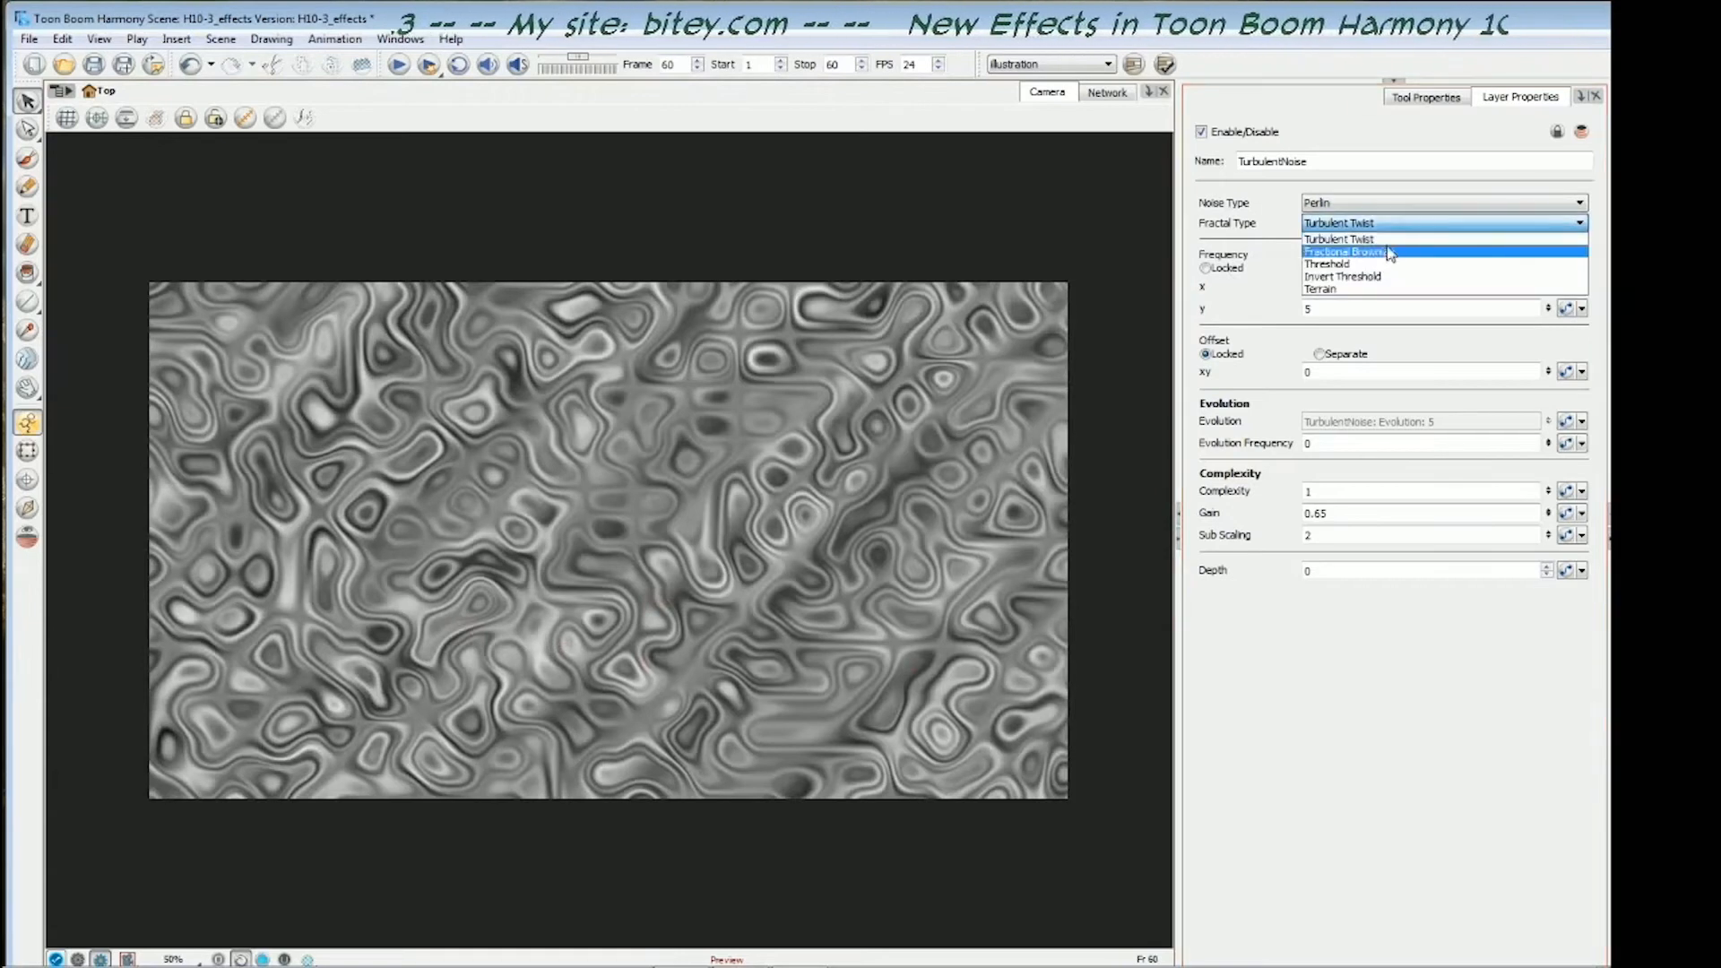
left_click(1403, 235)
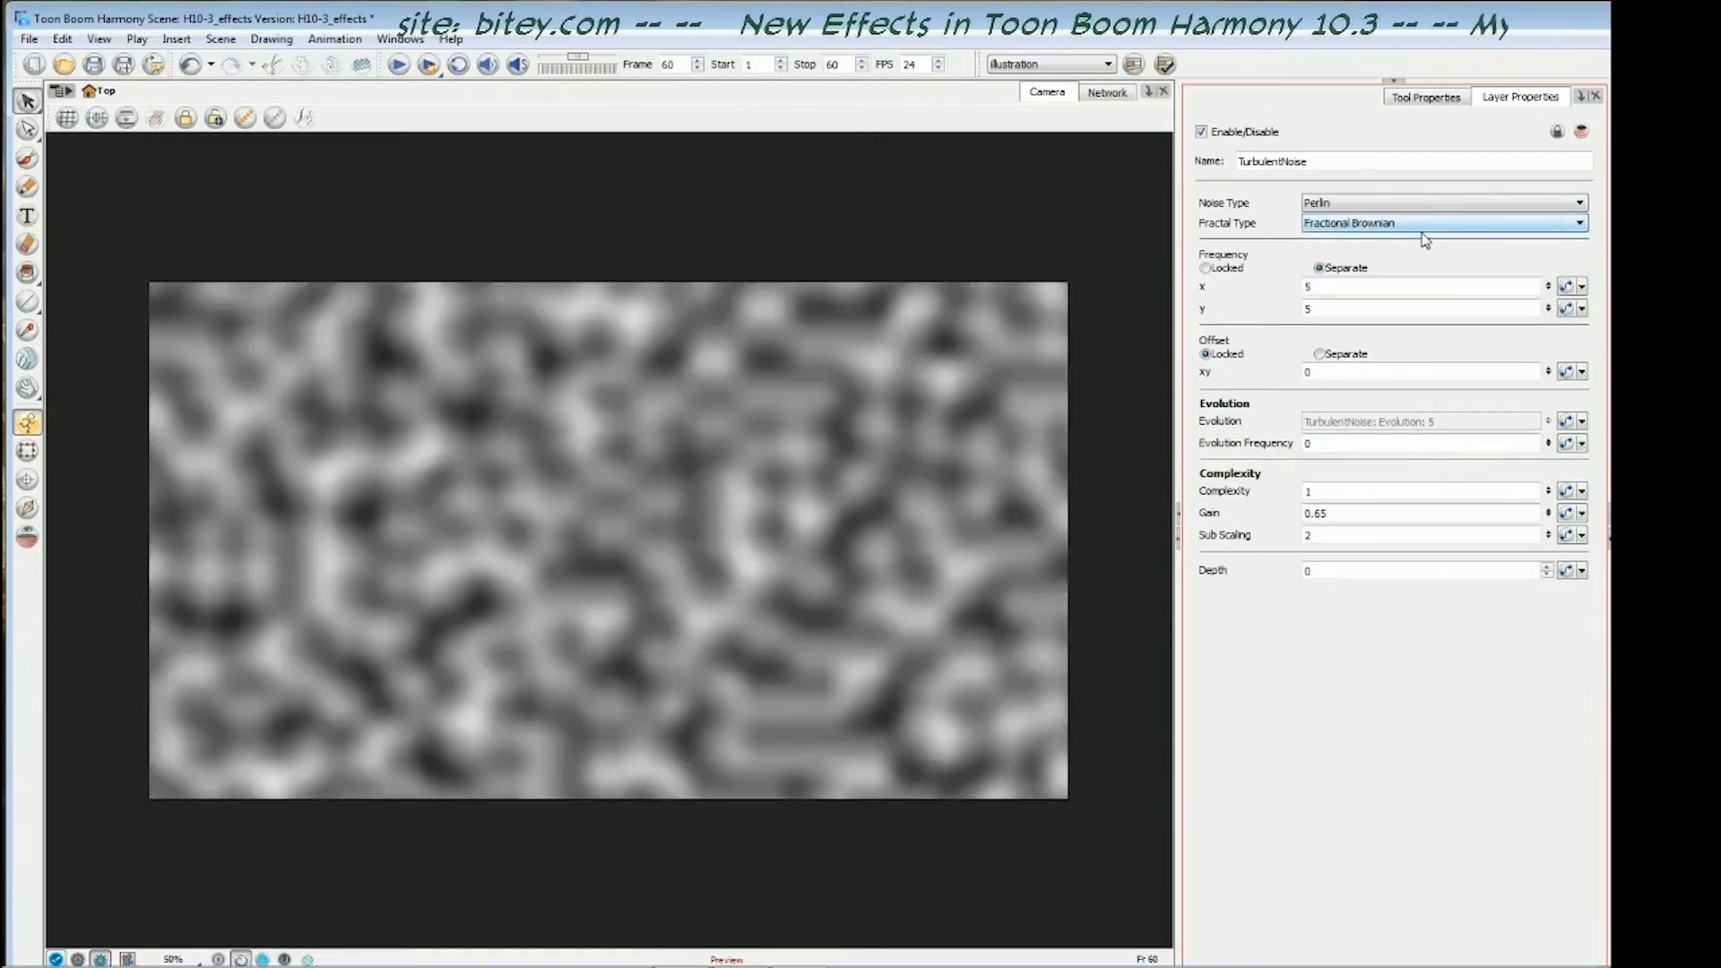
- Preview the Threshold, Invert Threshold and Terrain fractal types and return the Fractal Type to Fractional Brownian
scroll(1423, 232, "down", 1)
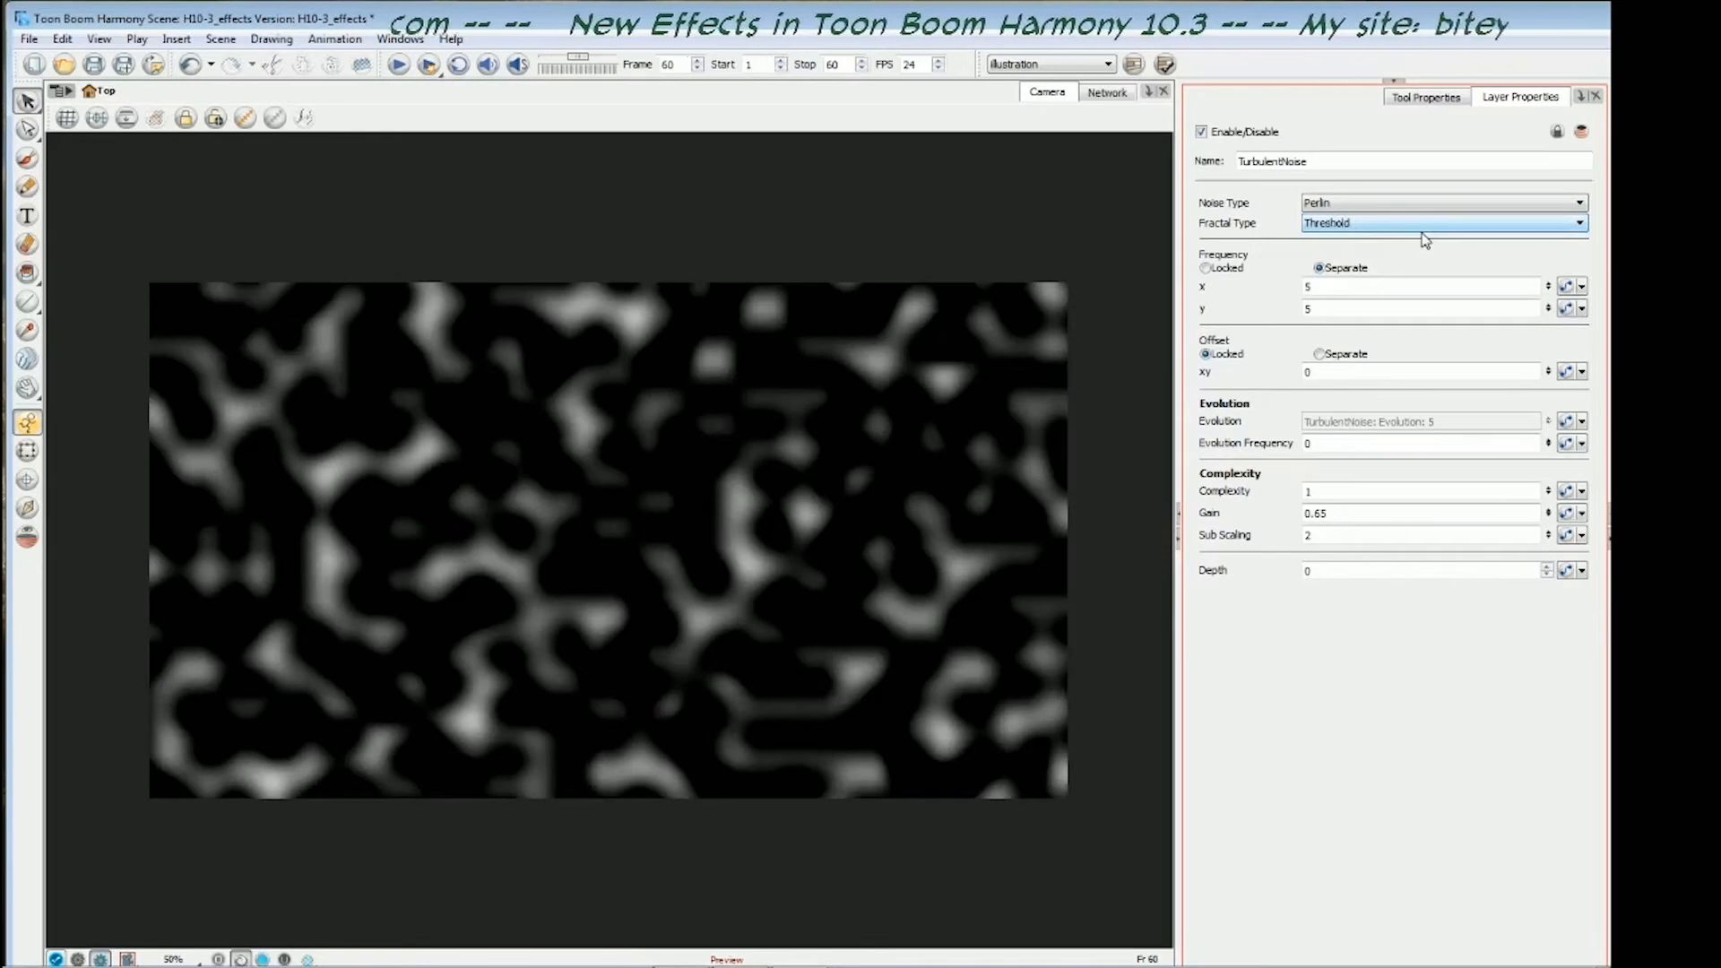
scroll(1423, 233, "down", 1)
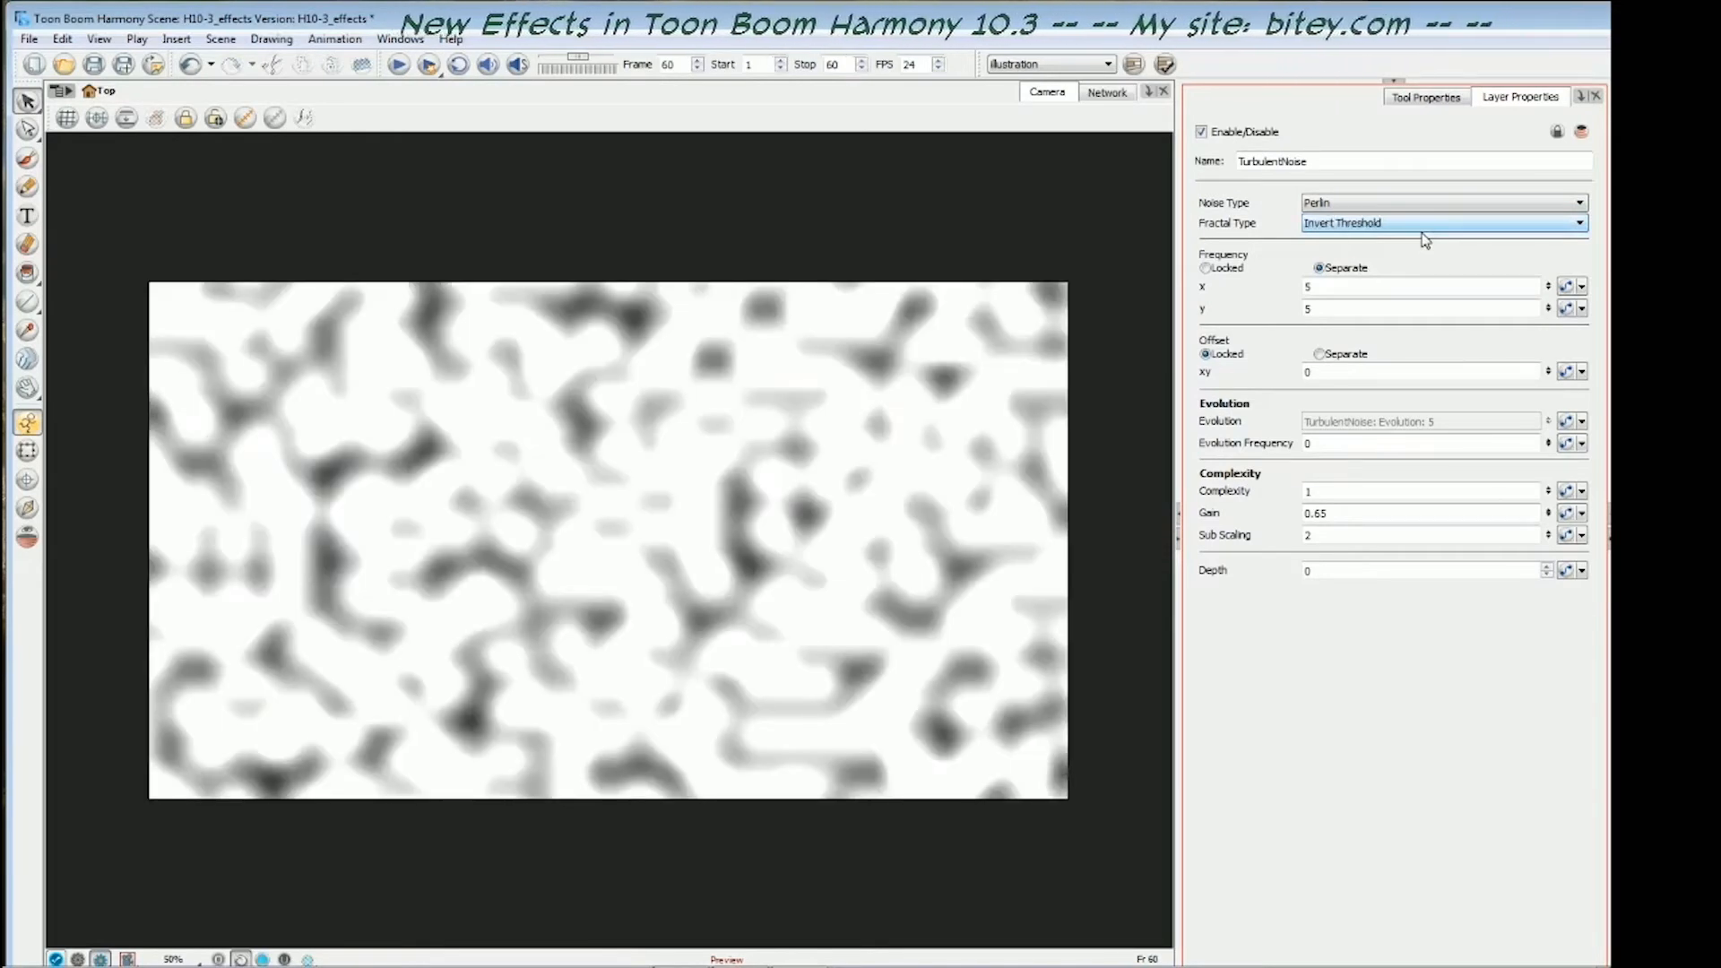
scroll(1425, 235, "up", 1)
scroll(1425, 235, "down", 1)
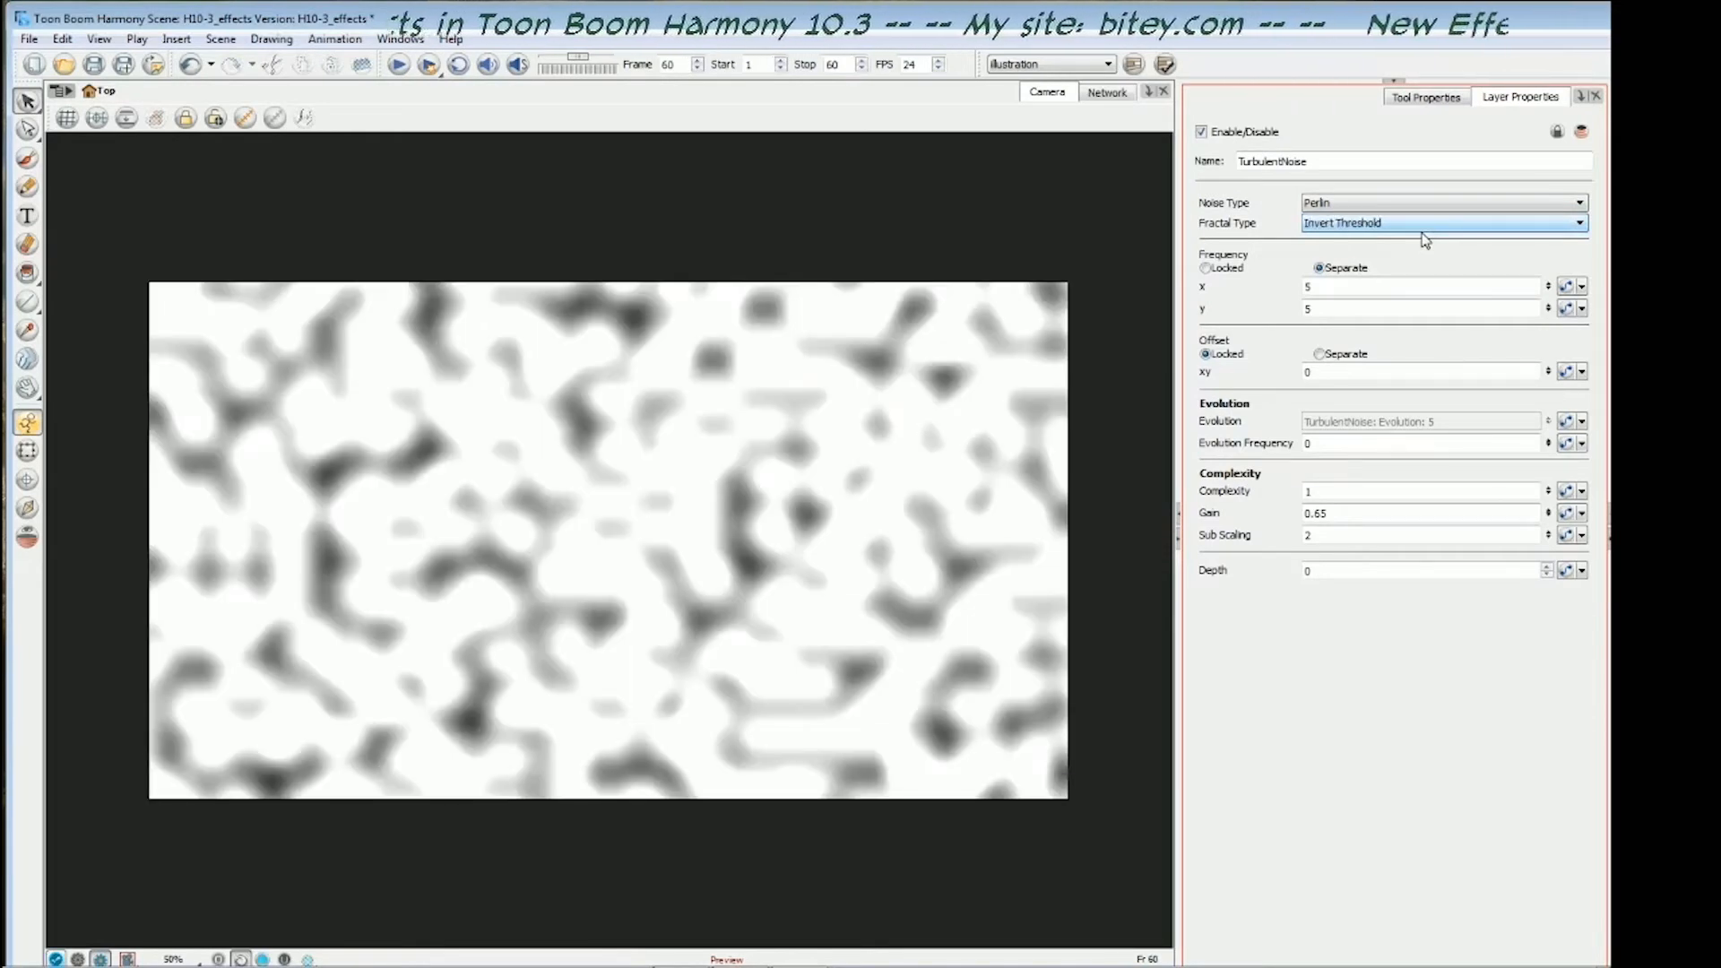
scroll(1425, 239, "down", 1)
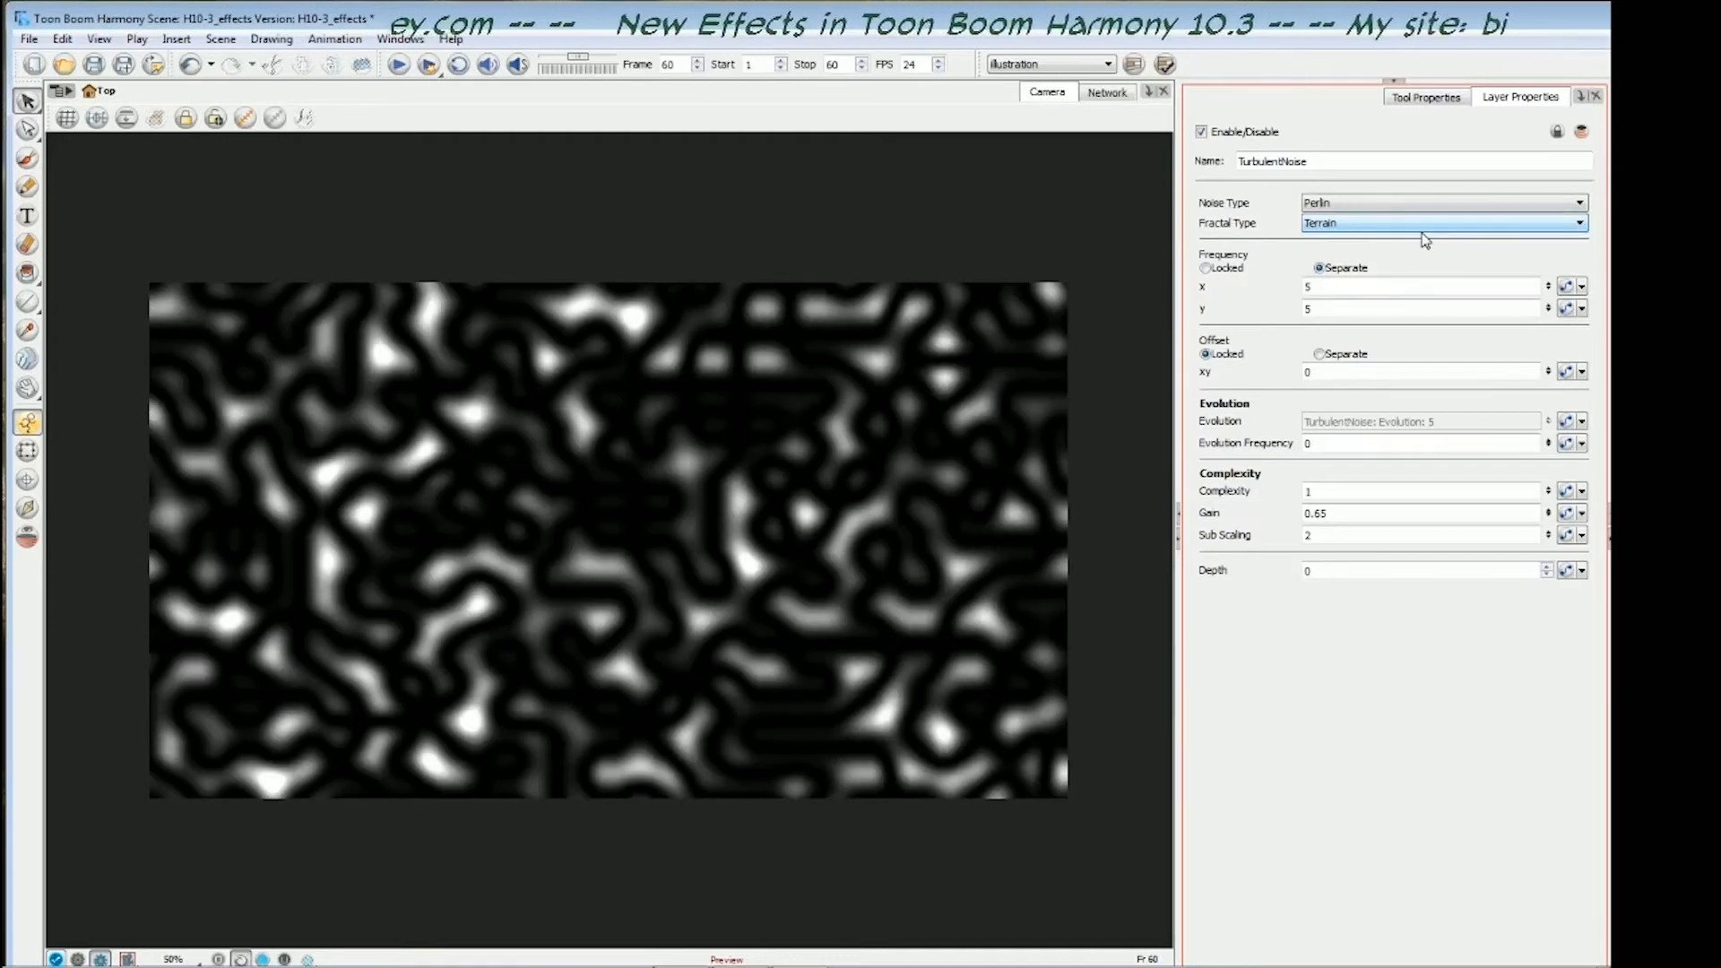
scroll(1423, 239, "up", 5)
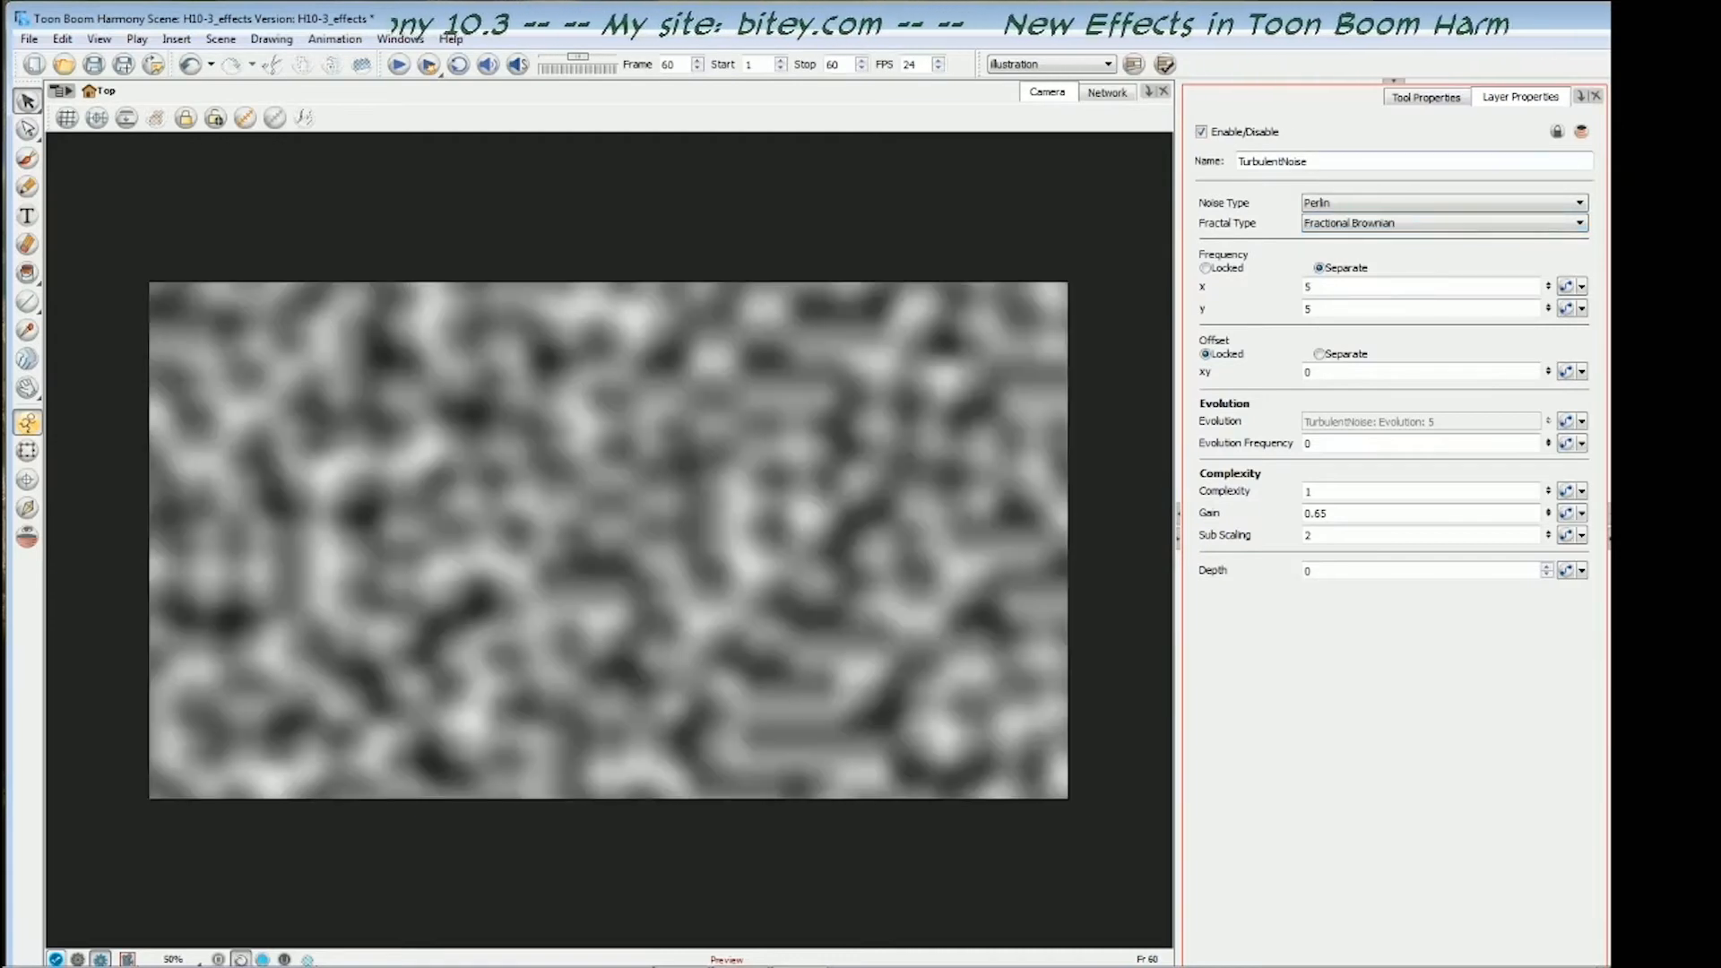
- Set the Noise Type to Simplex and the Fractal Type to Turbulent Twist
left_click(1396, 208)
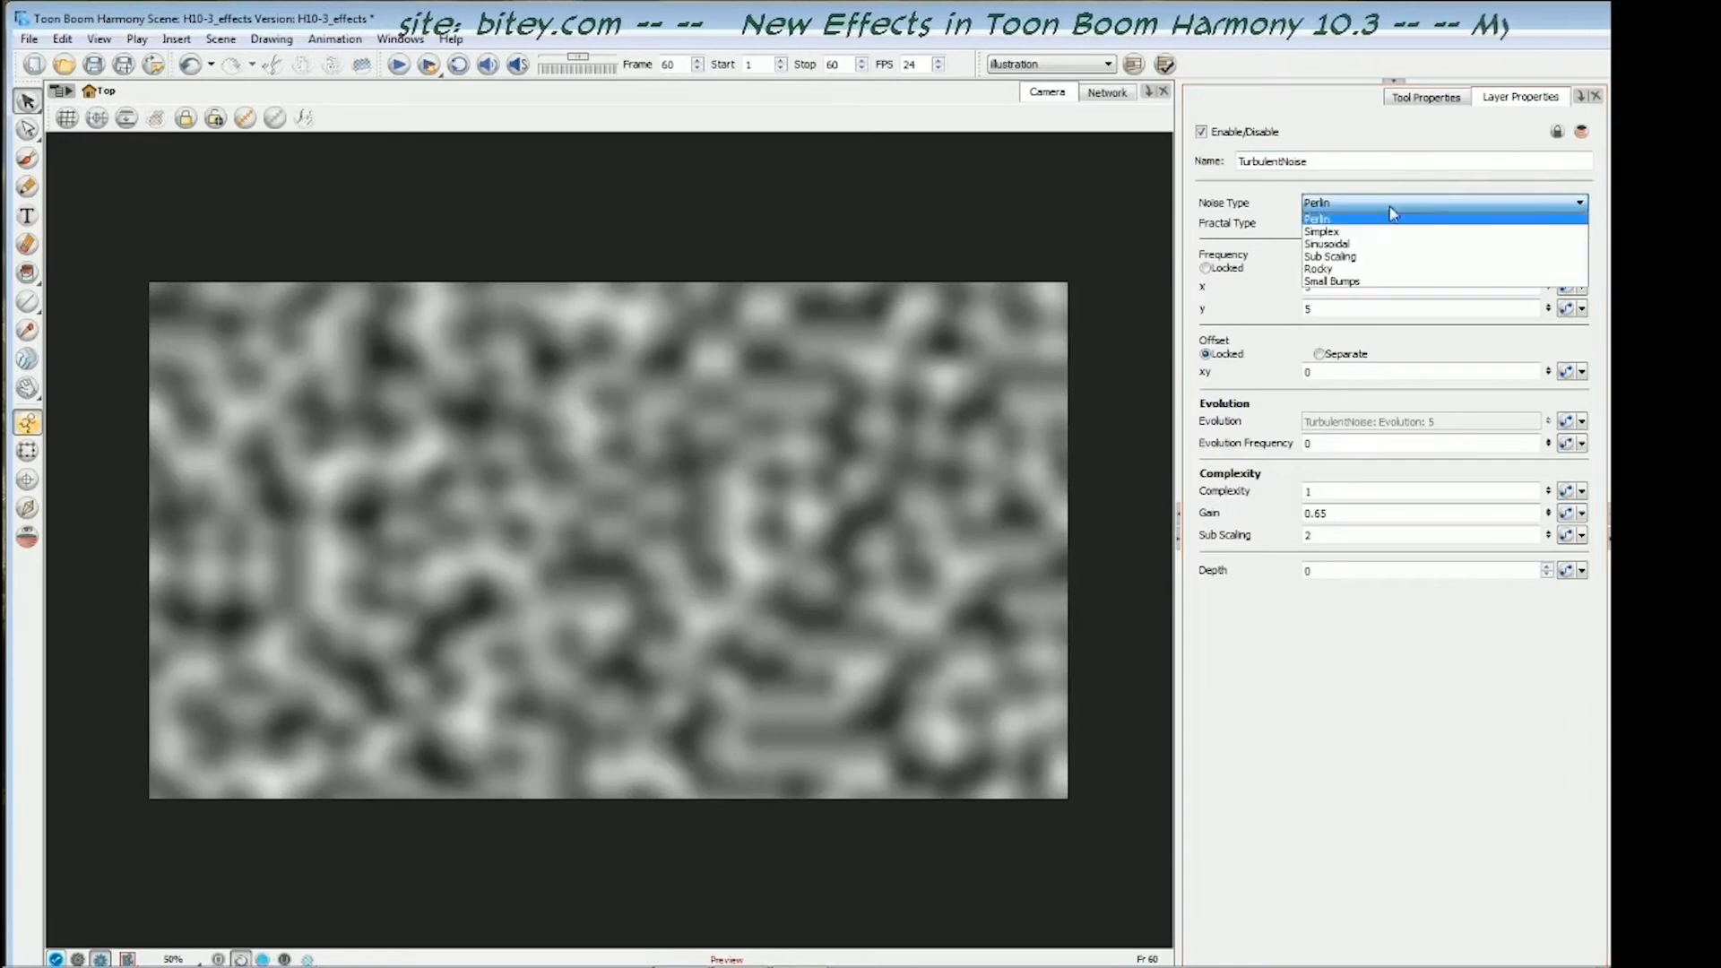
left_click(1381, 226)
left_click(1400, 224)
left_click(1410, 241)
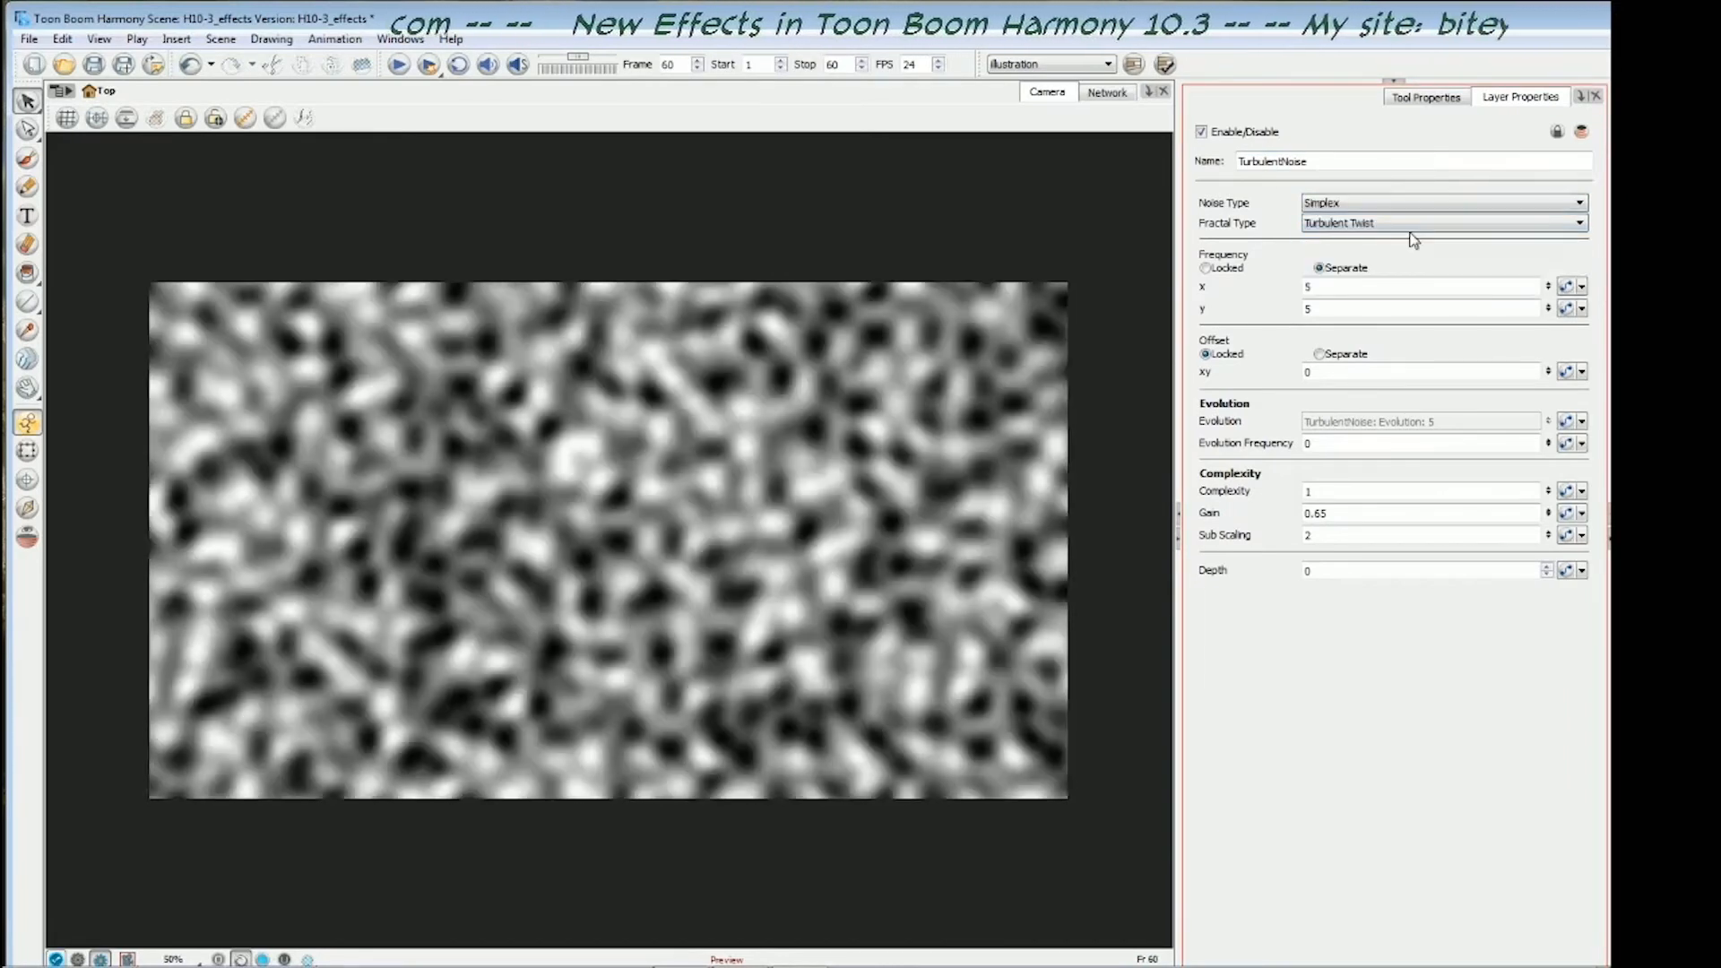
- Set the noise frequency to 2 on both the x and y axes
double_click(1318, 287)
type("2")
key("Tab")
type("2")
key("Return")
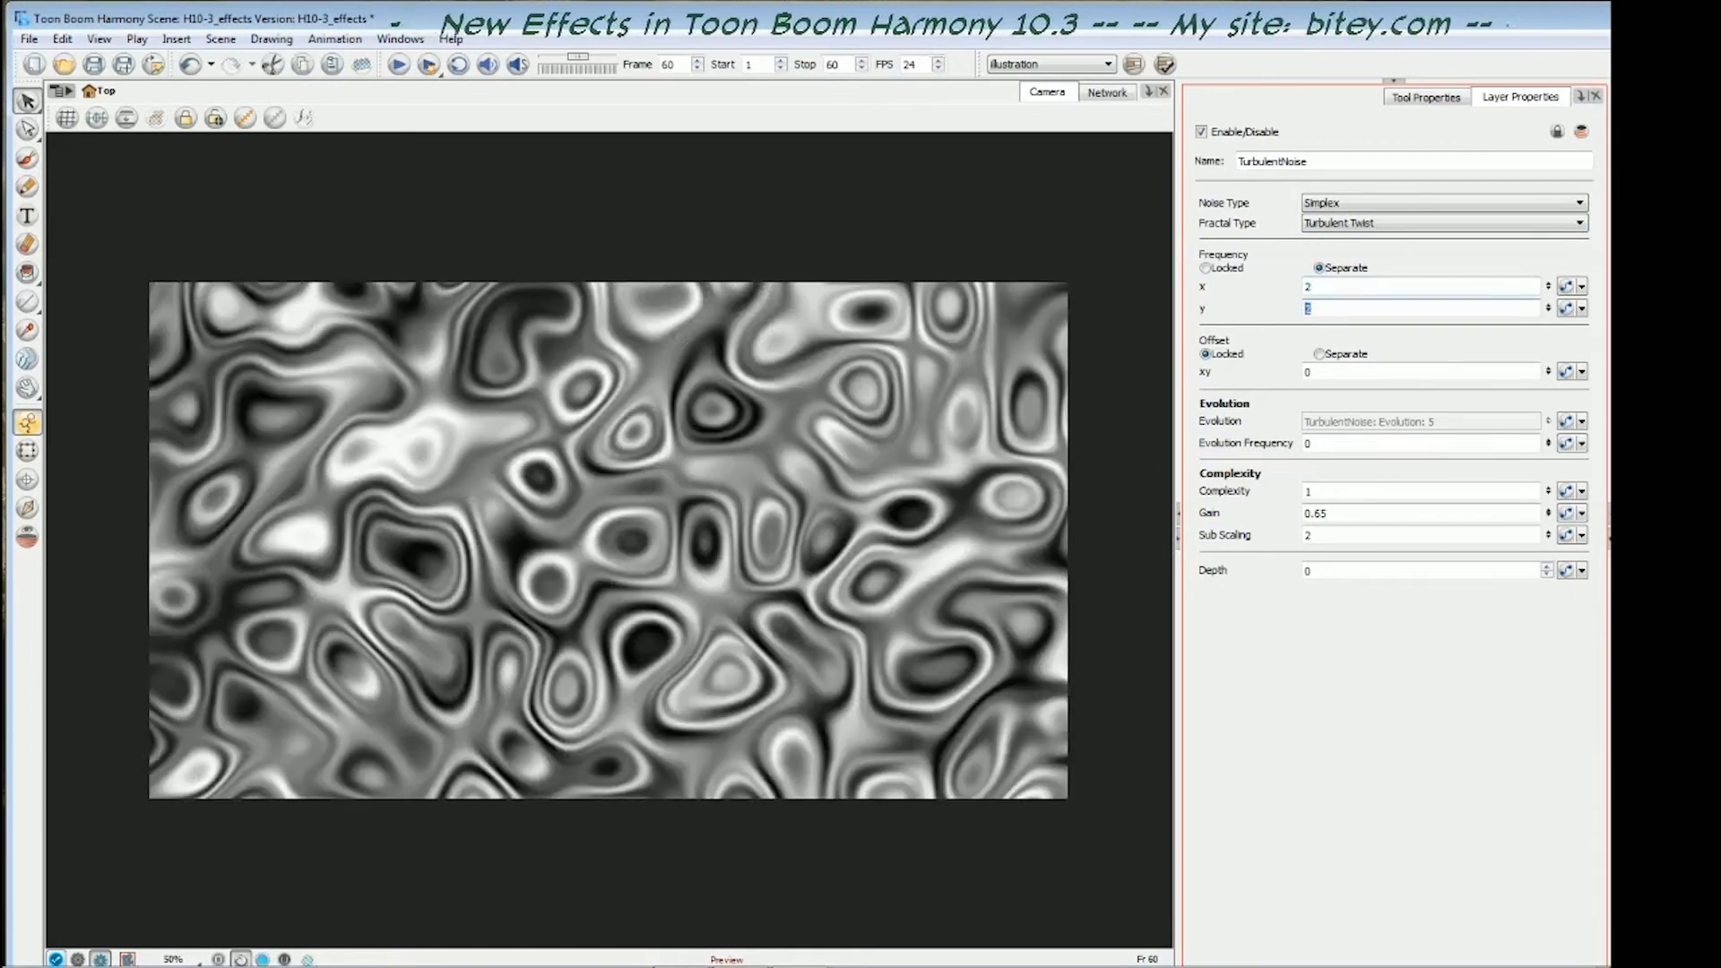
- Reduce the noise frequency to 1 on both the x and y axes
type("1")
key("Return")
double_click(1309, 287)
type("1")
key("Return")
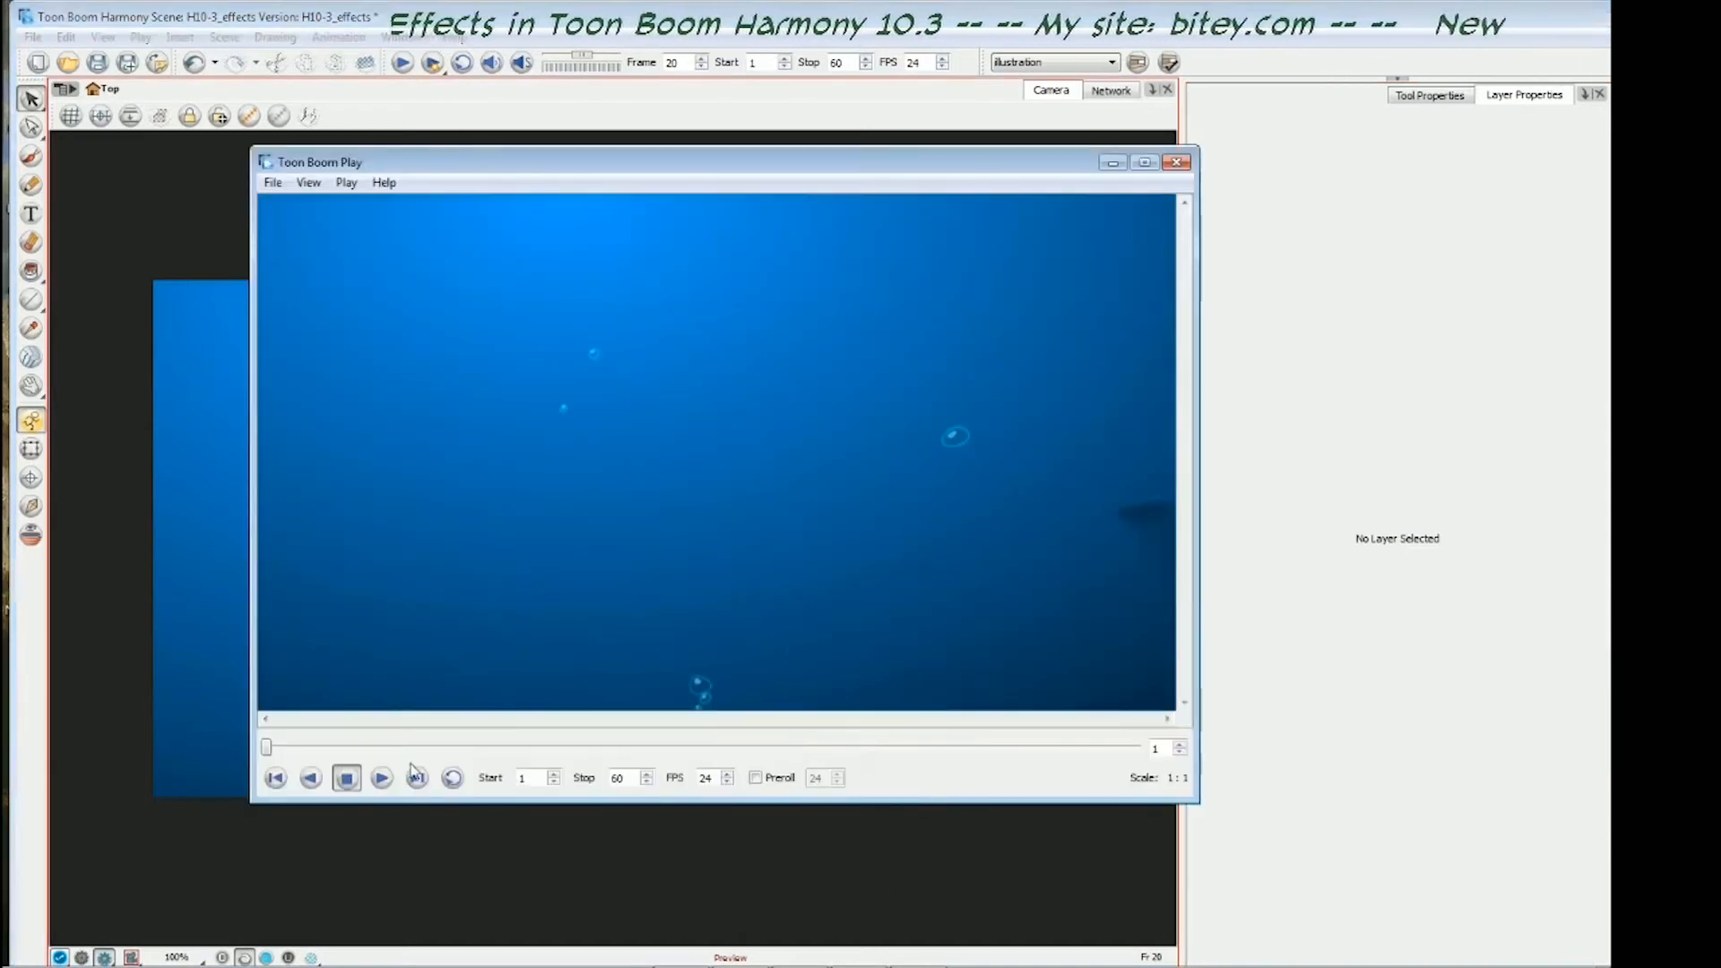
- Play the rendered underwater scene without light beams and minimize the player
left_click(384, 782)
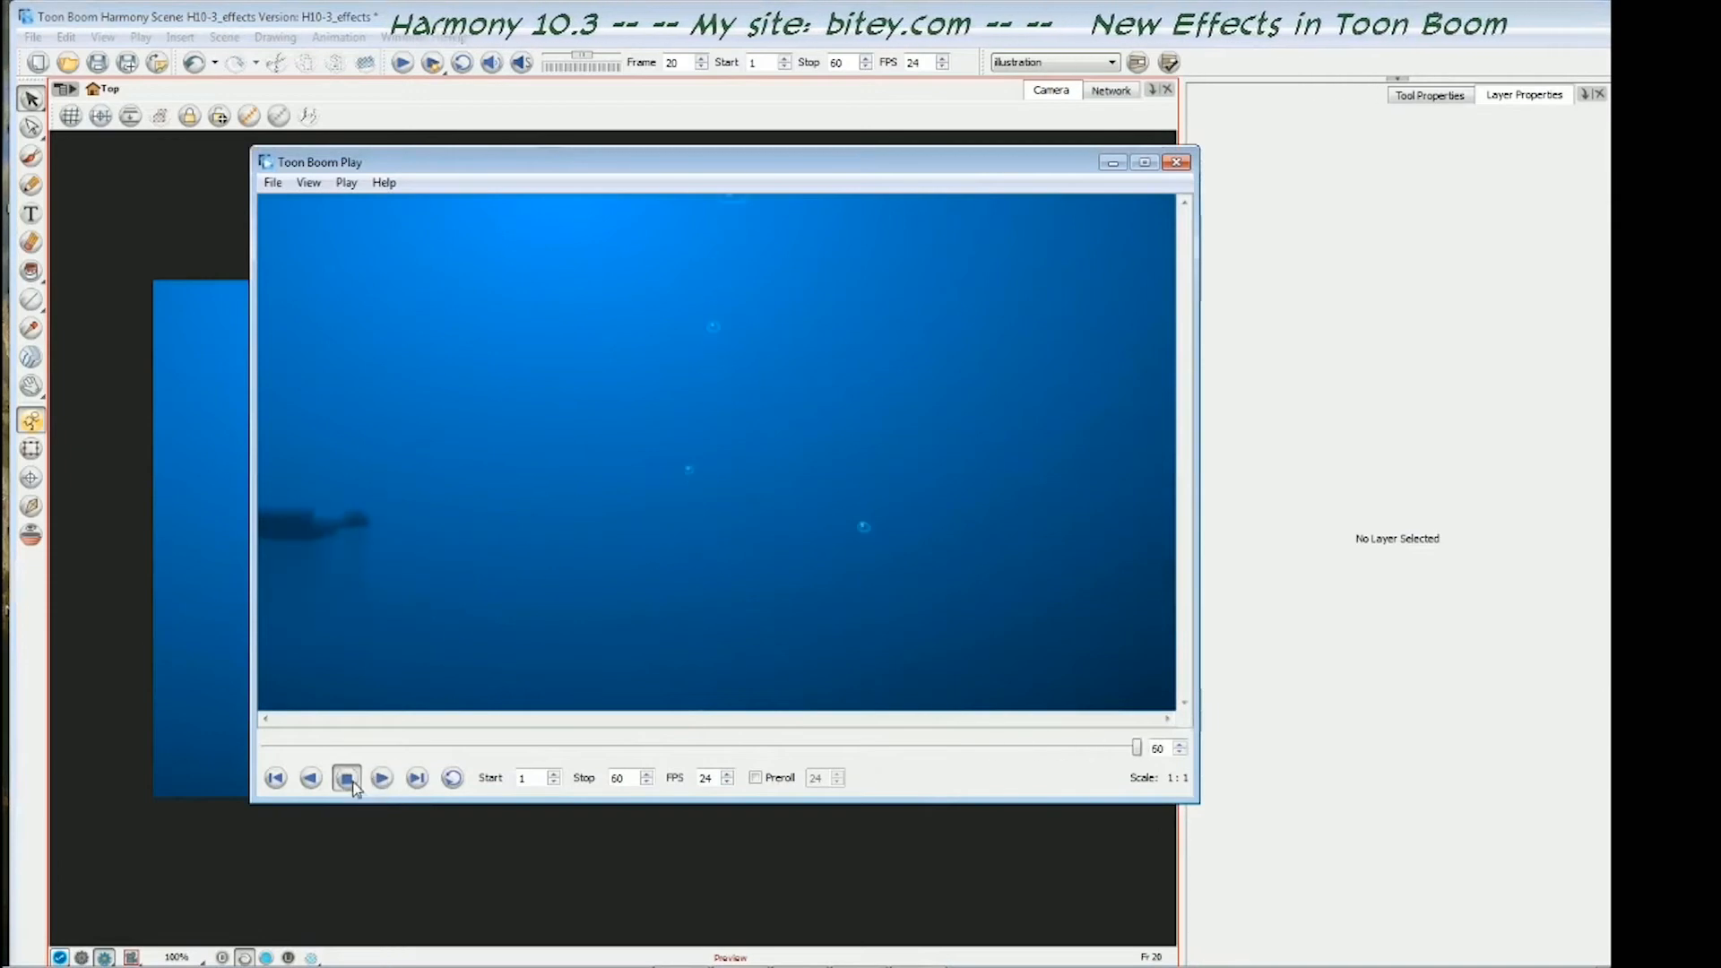
left_click(1110, 165)
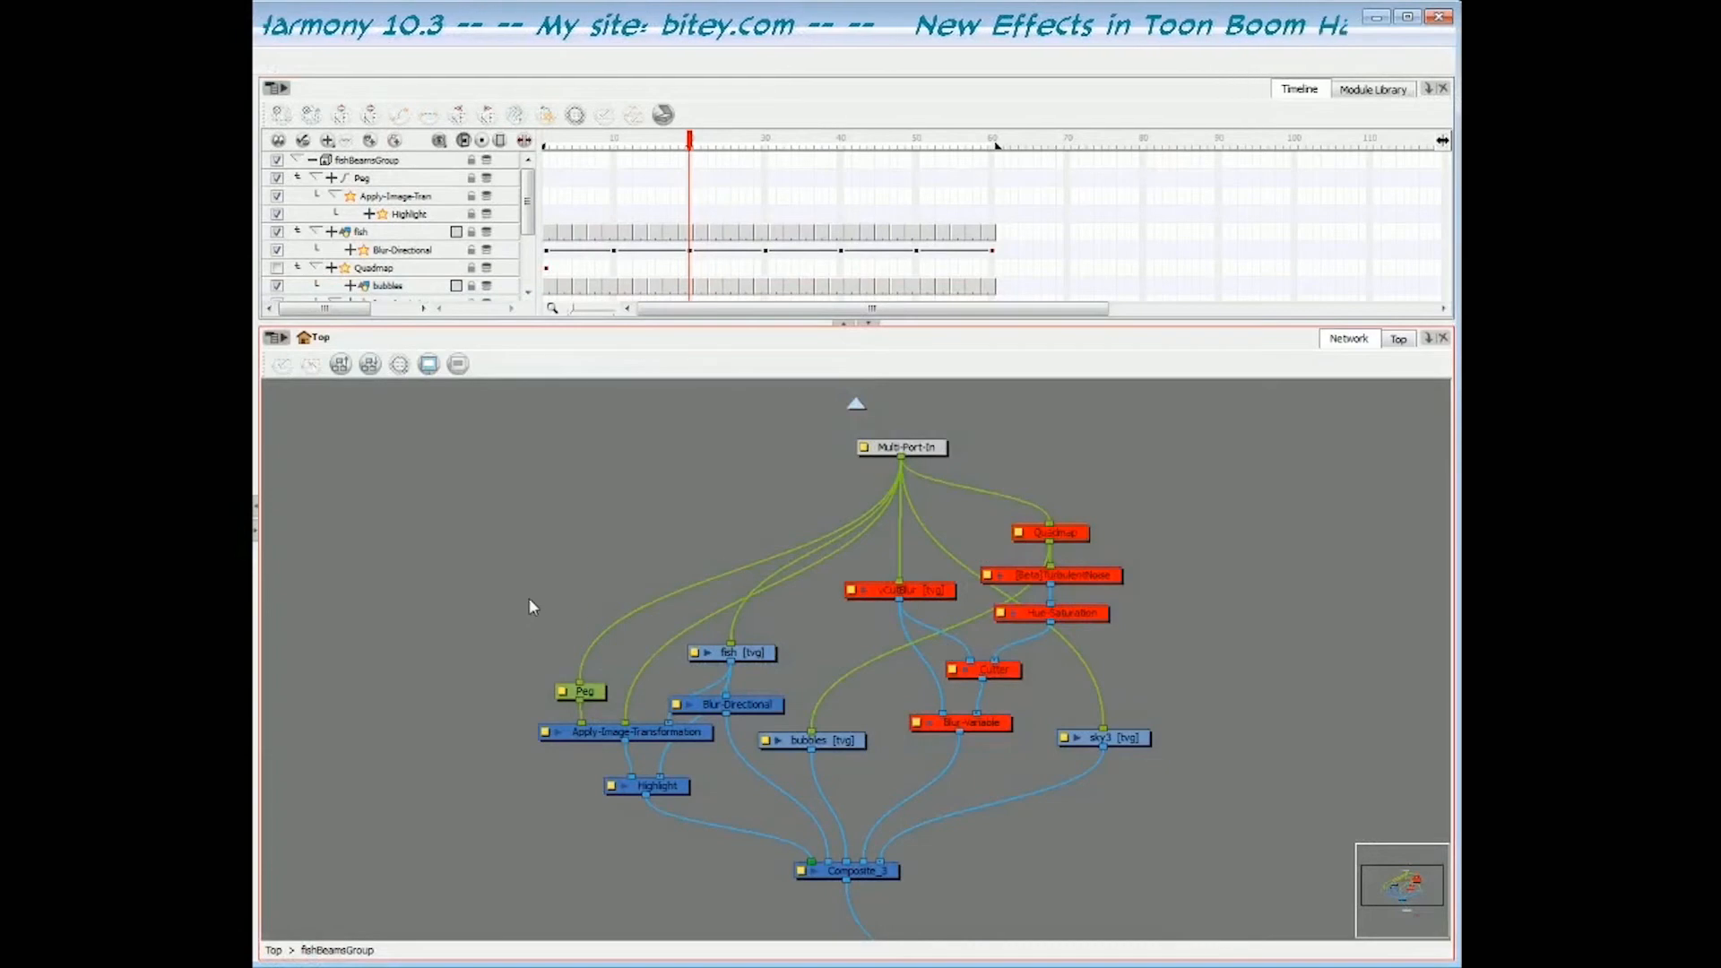
- Examine the fish, bubbles, Highlight and sky nodes inside the fishBeamsGroup network
left_click_drag(531, 595, 766, 776)
left_click(818, 742)
left_click(769, 712)
left_click_drag(769, 711, 770, 715)
left_click(664, 790)
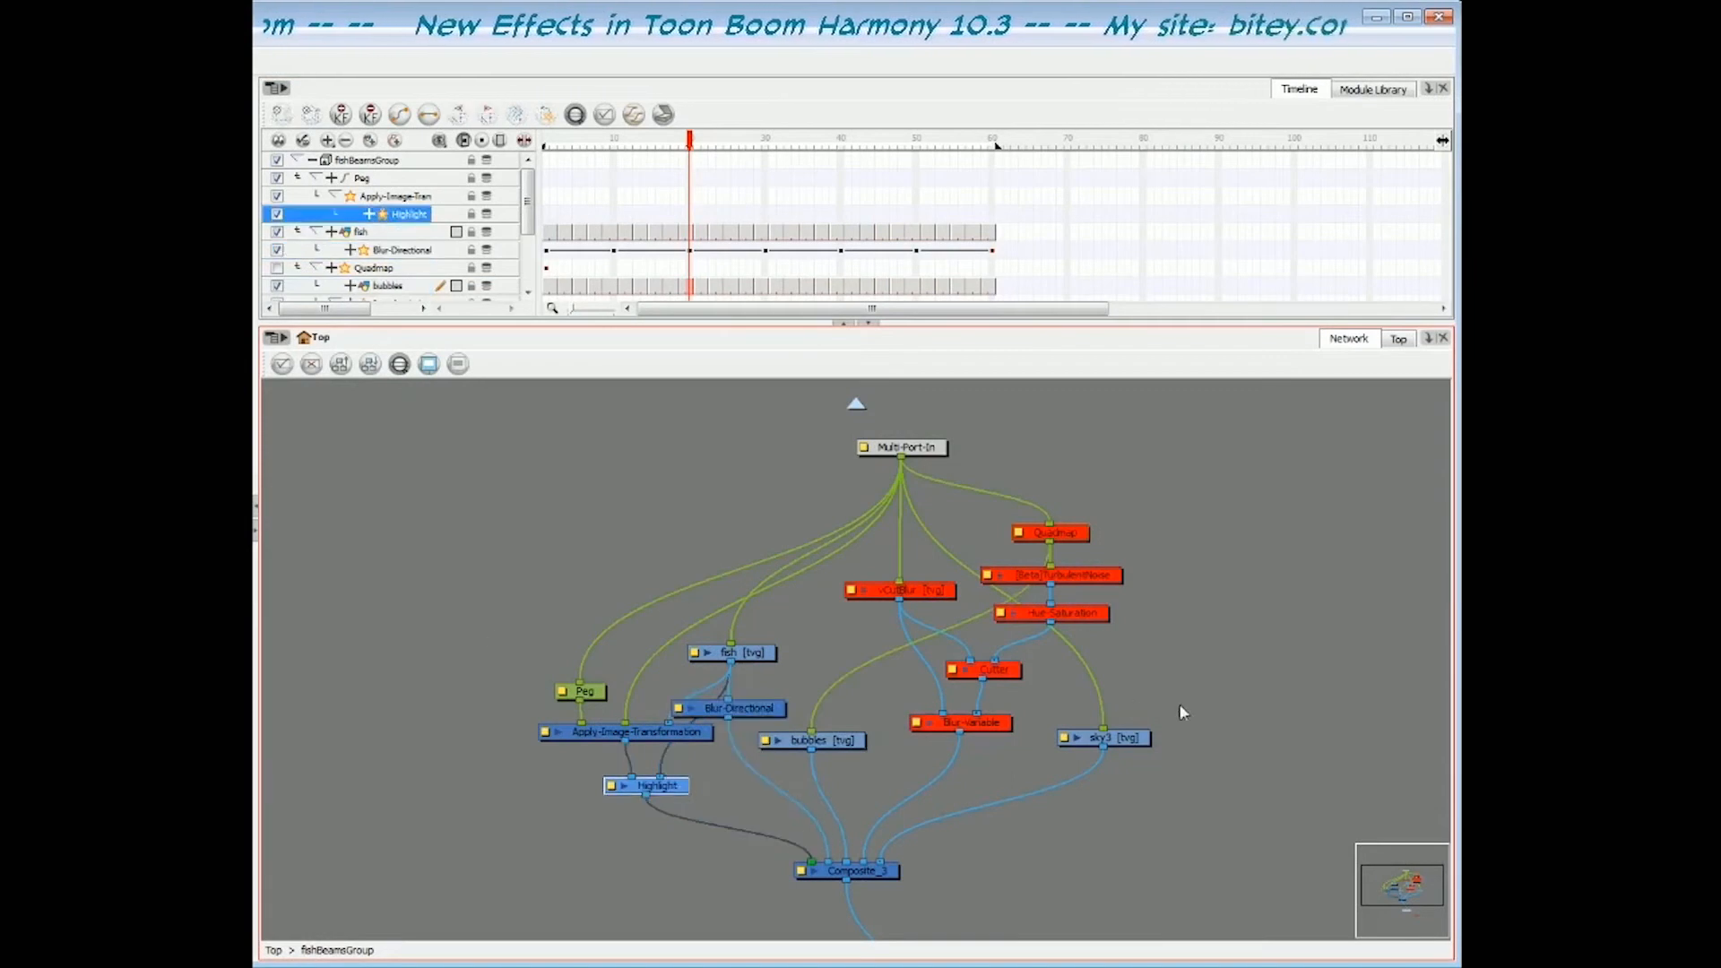
left_click(1170, 718)
left_click(1120, 738)
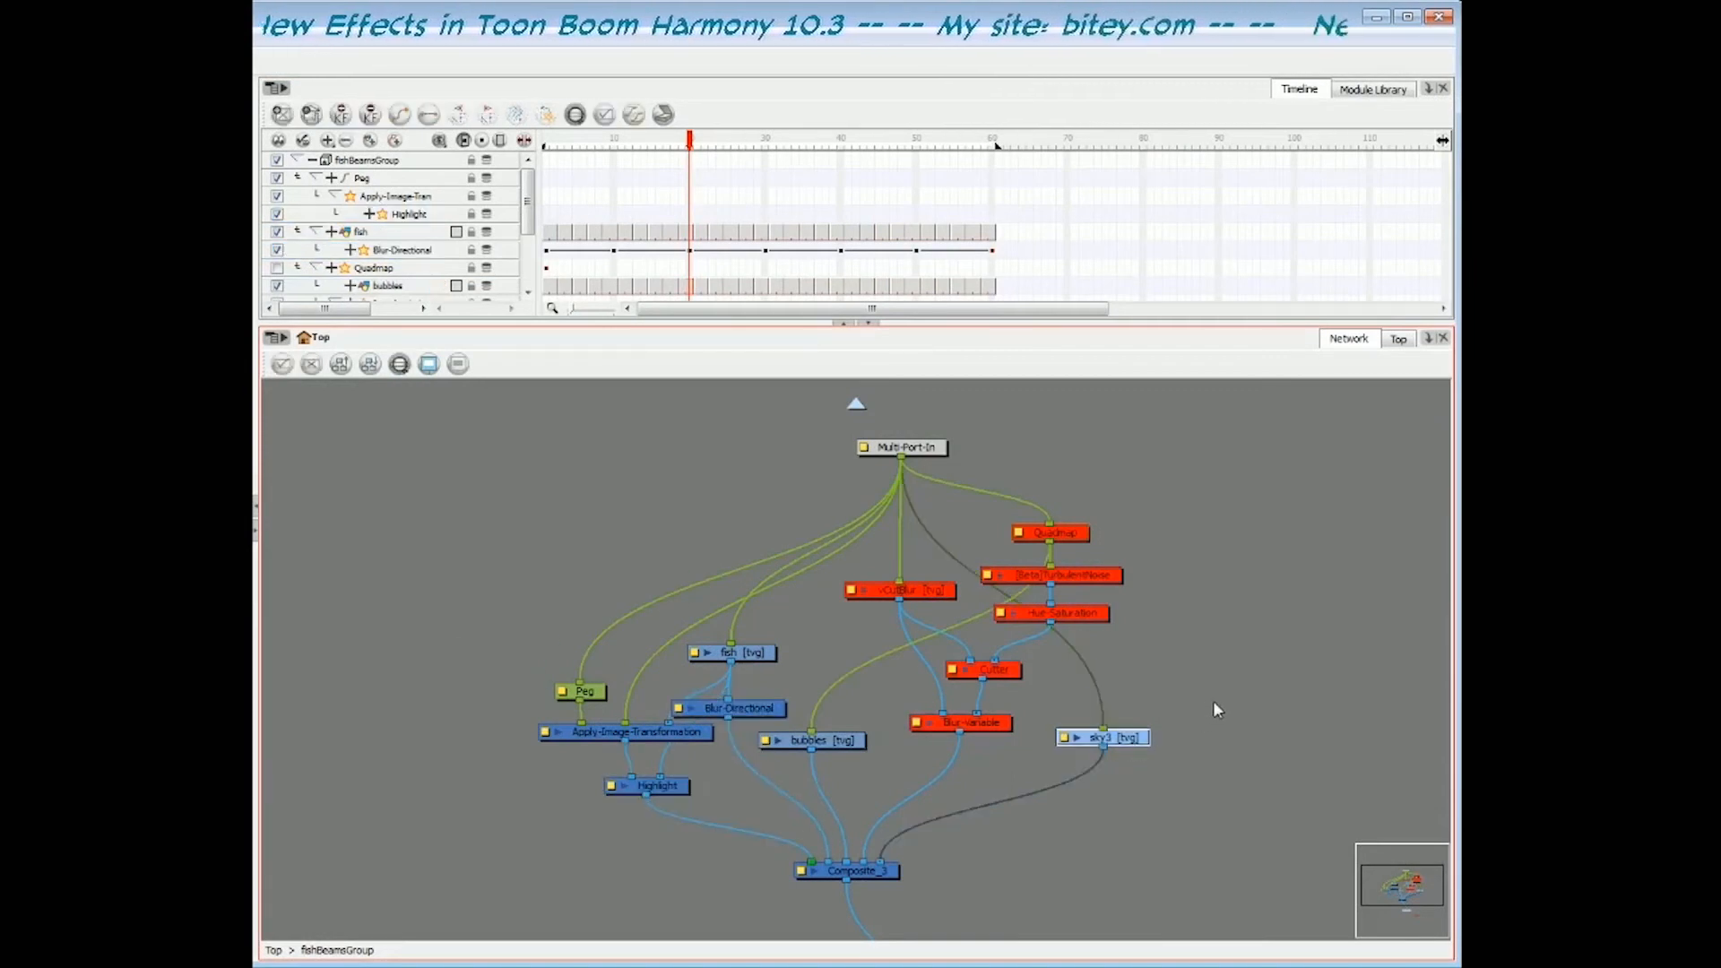
left_click(1162, 730)
left_click(1142, 737)
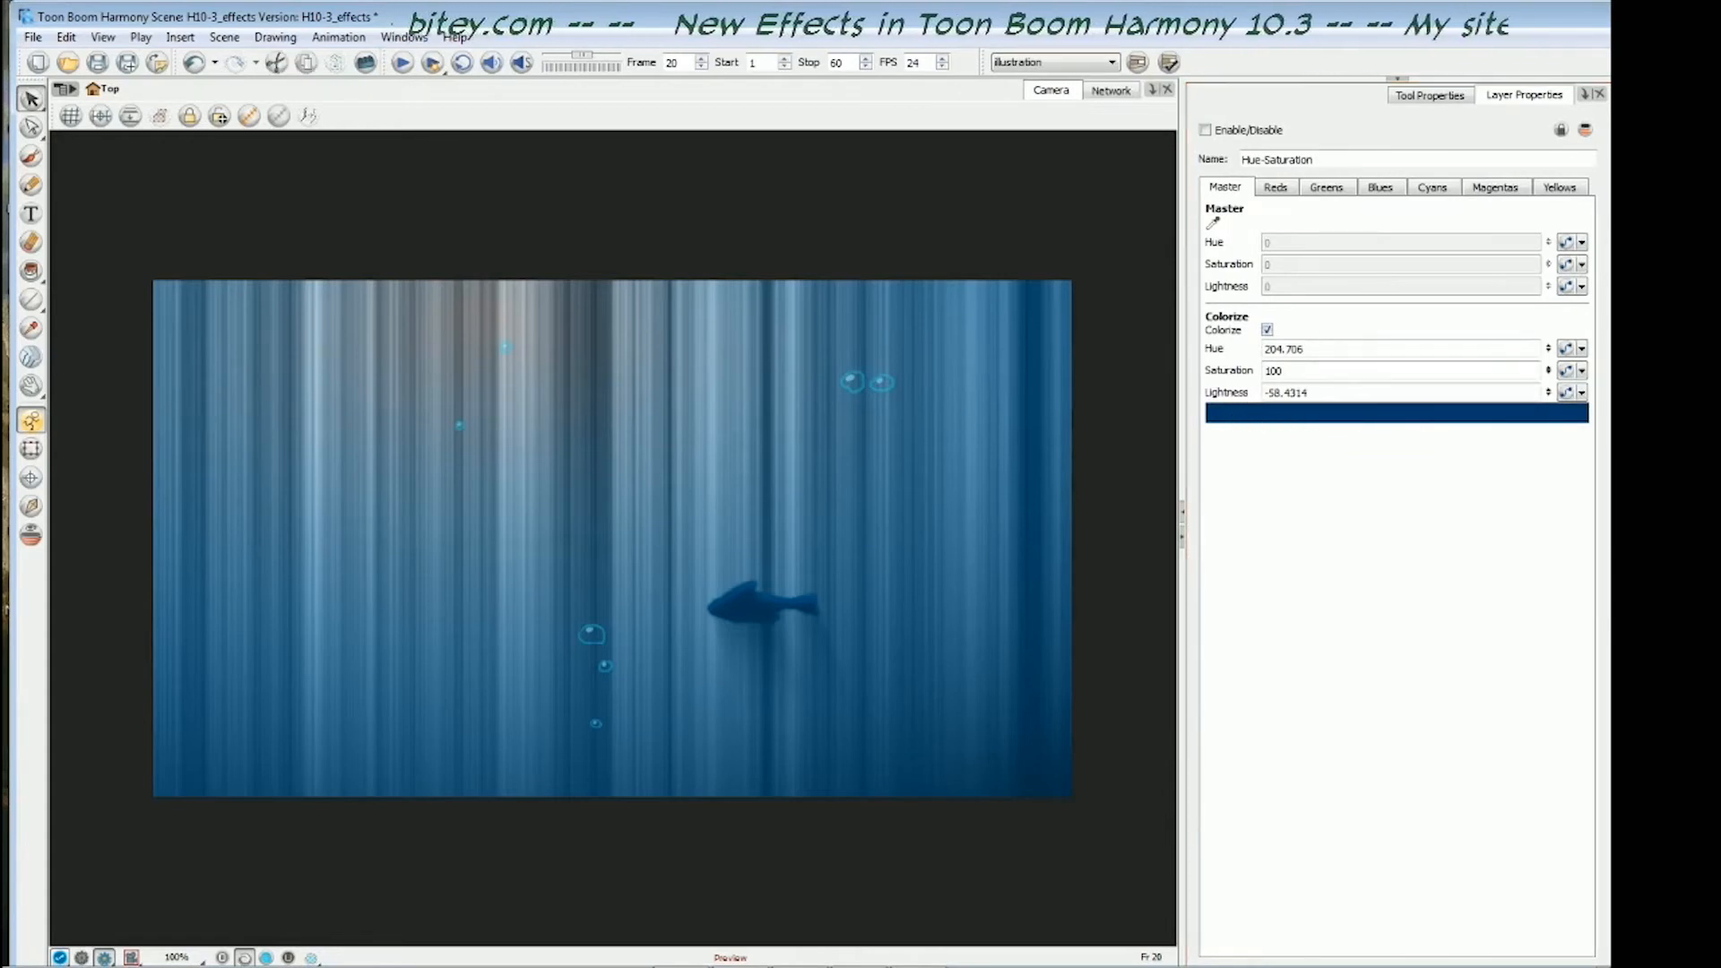
- Enable the Hue-Saturation and Quadmap effects to tint and fan out the light beams
key("a")
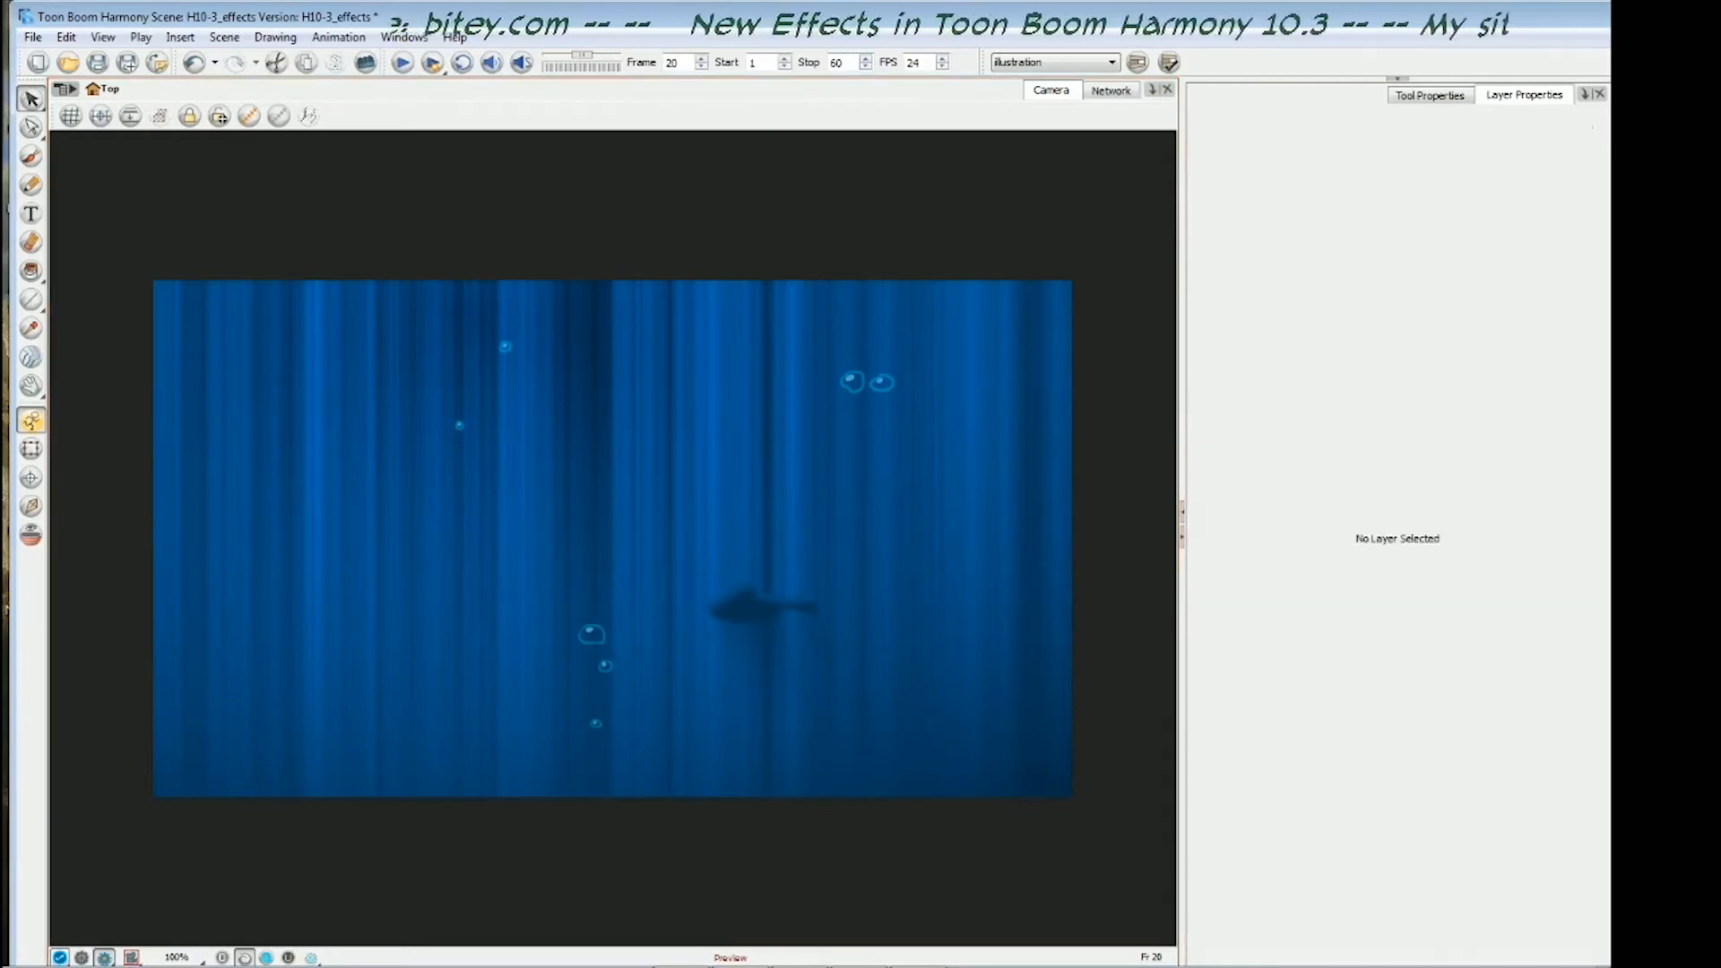
key("a")
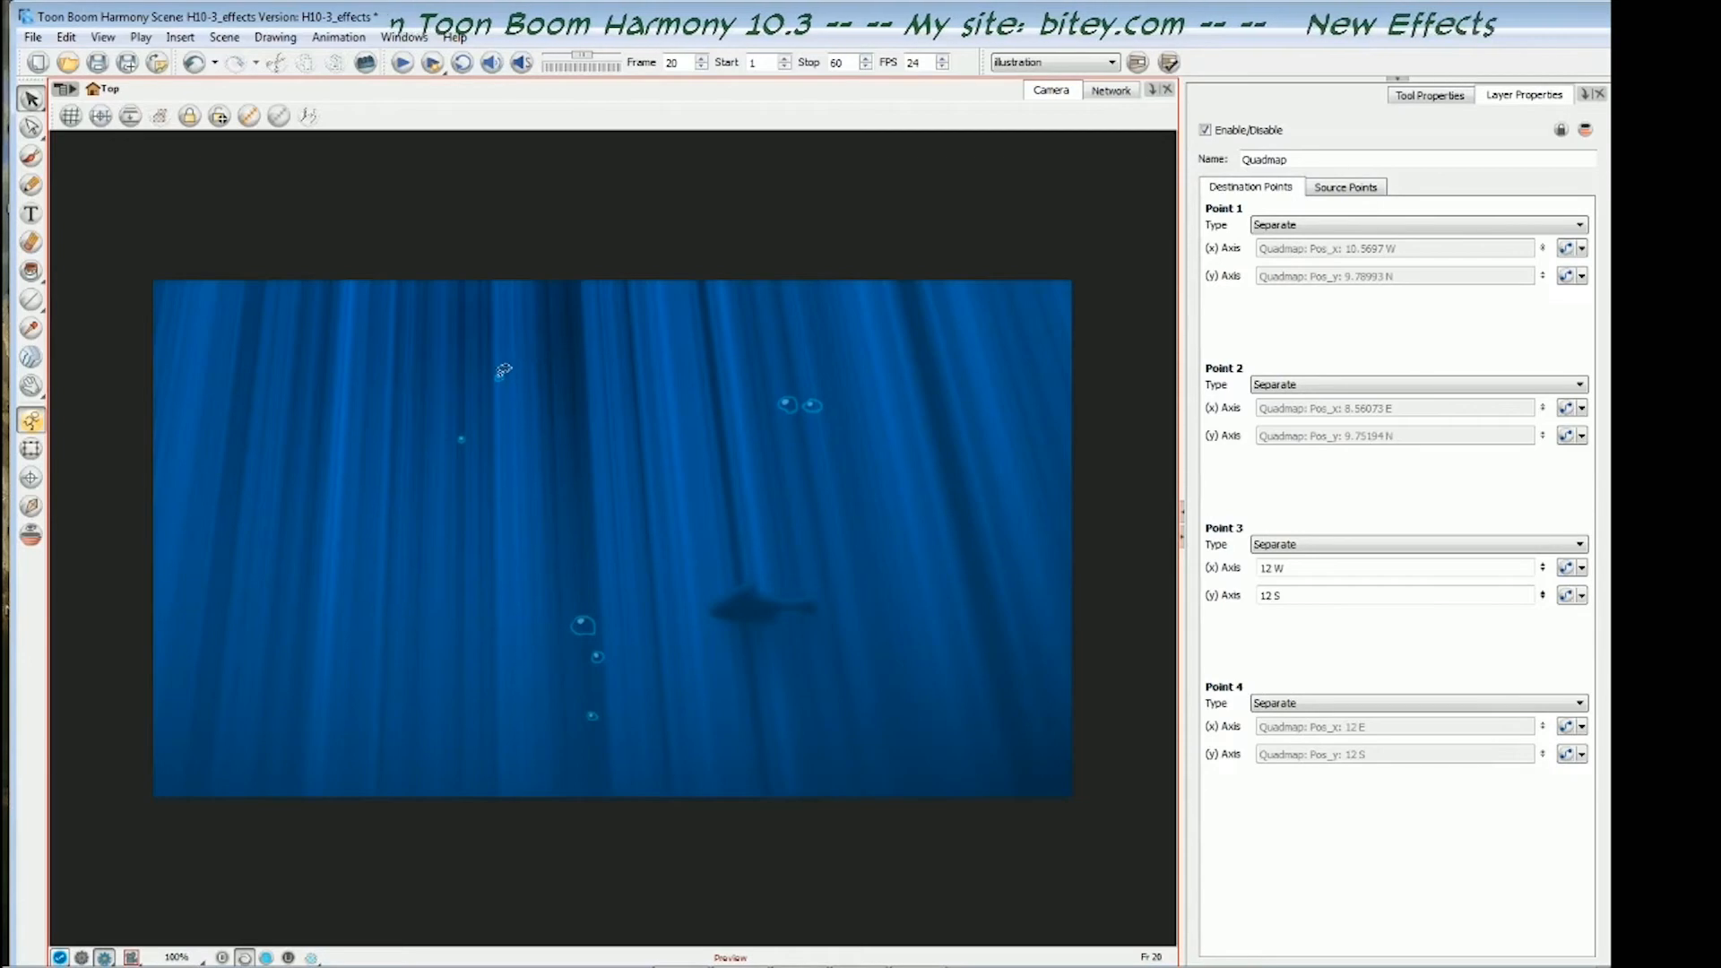
- Try narrowing the upper edge of the light beams by moving Quadmap points 1 and 2 inward, and undo the change
left_click(494, 377)
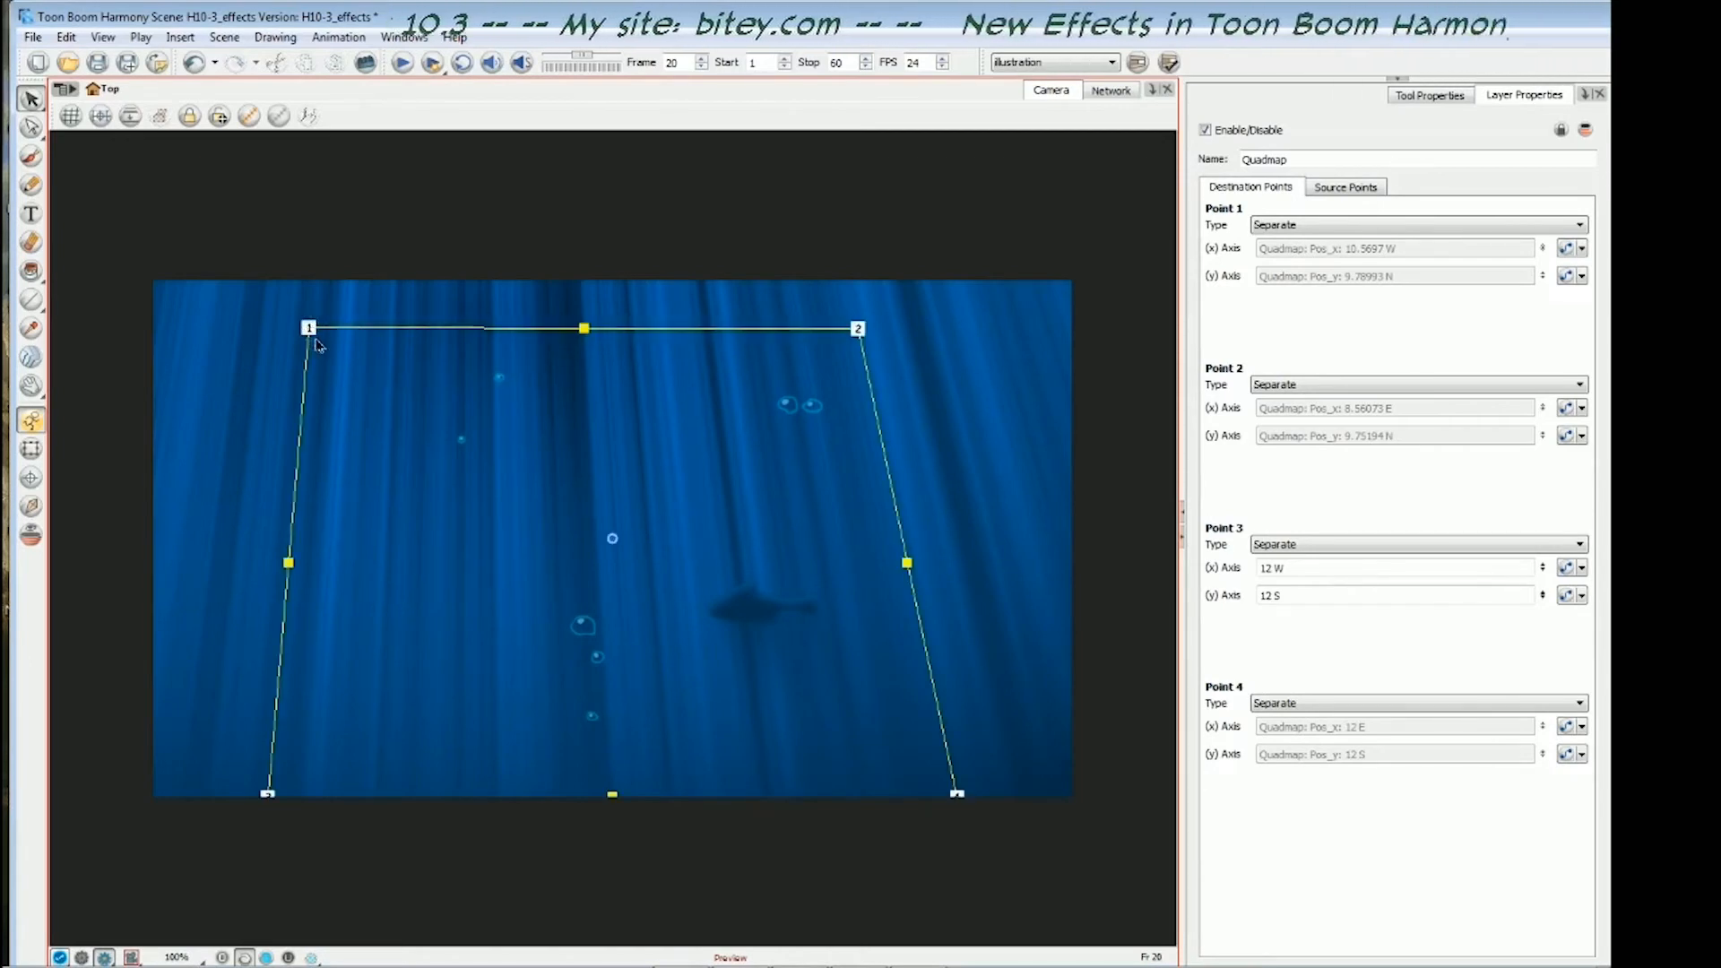
left_click_drag(308, 328, 386, 344)
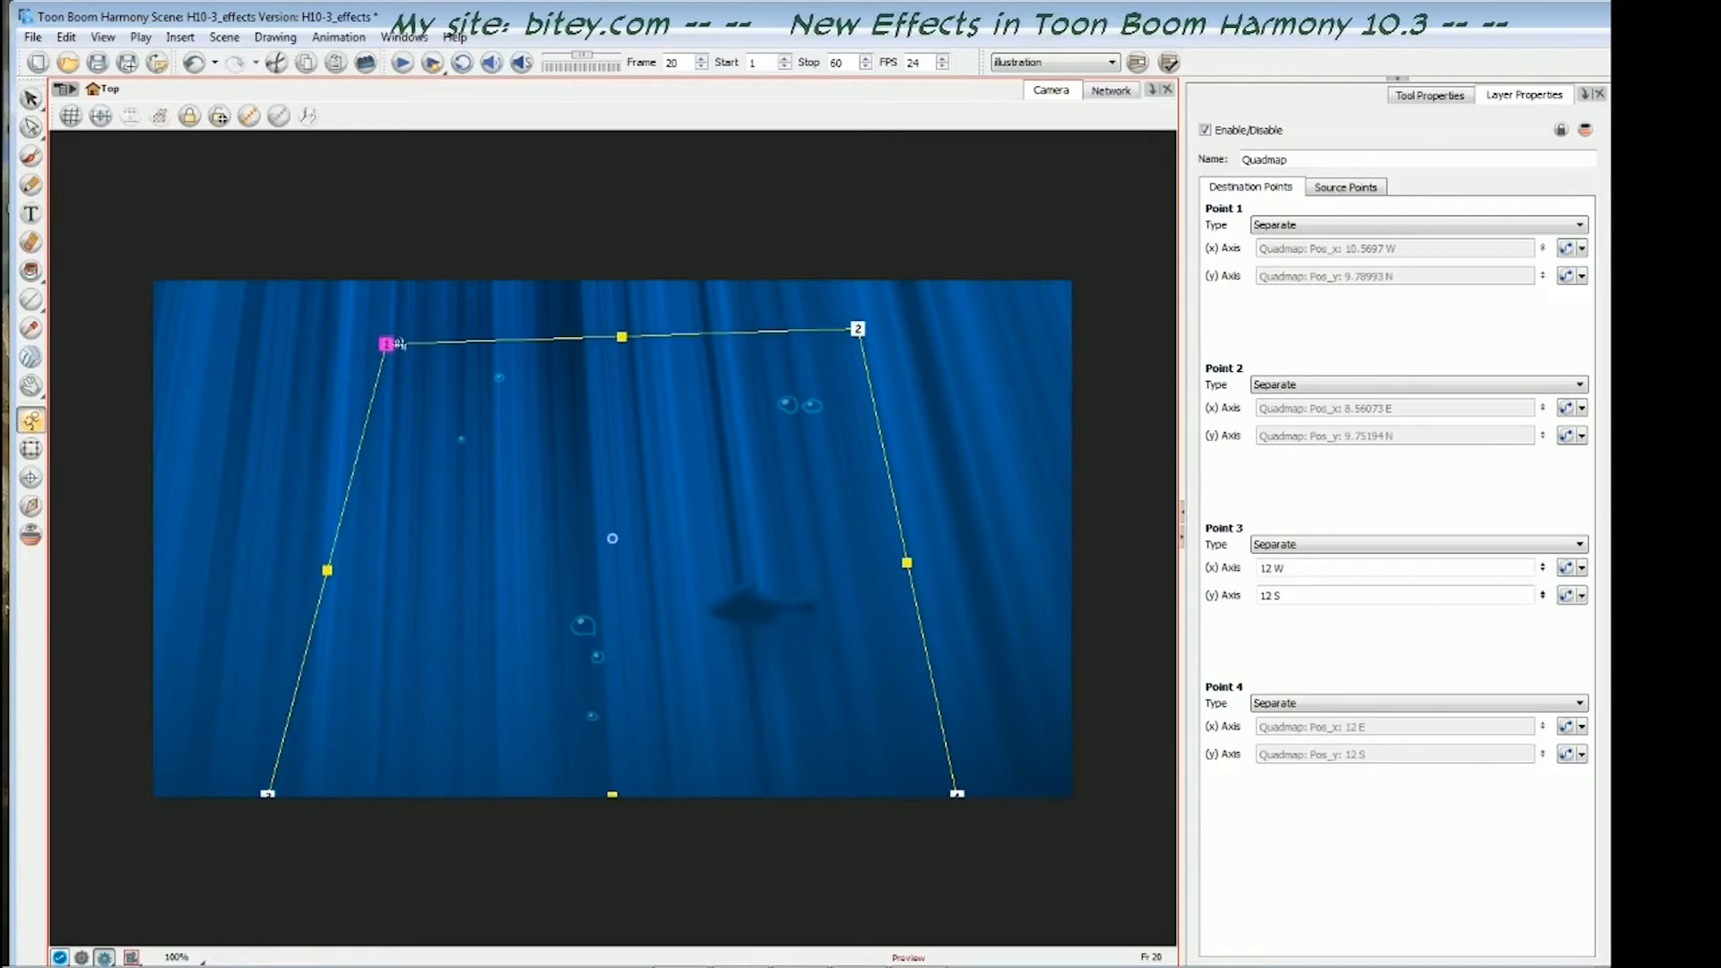
left_click_drag(858, 329, 780, 338)
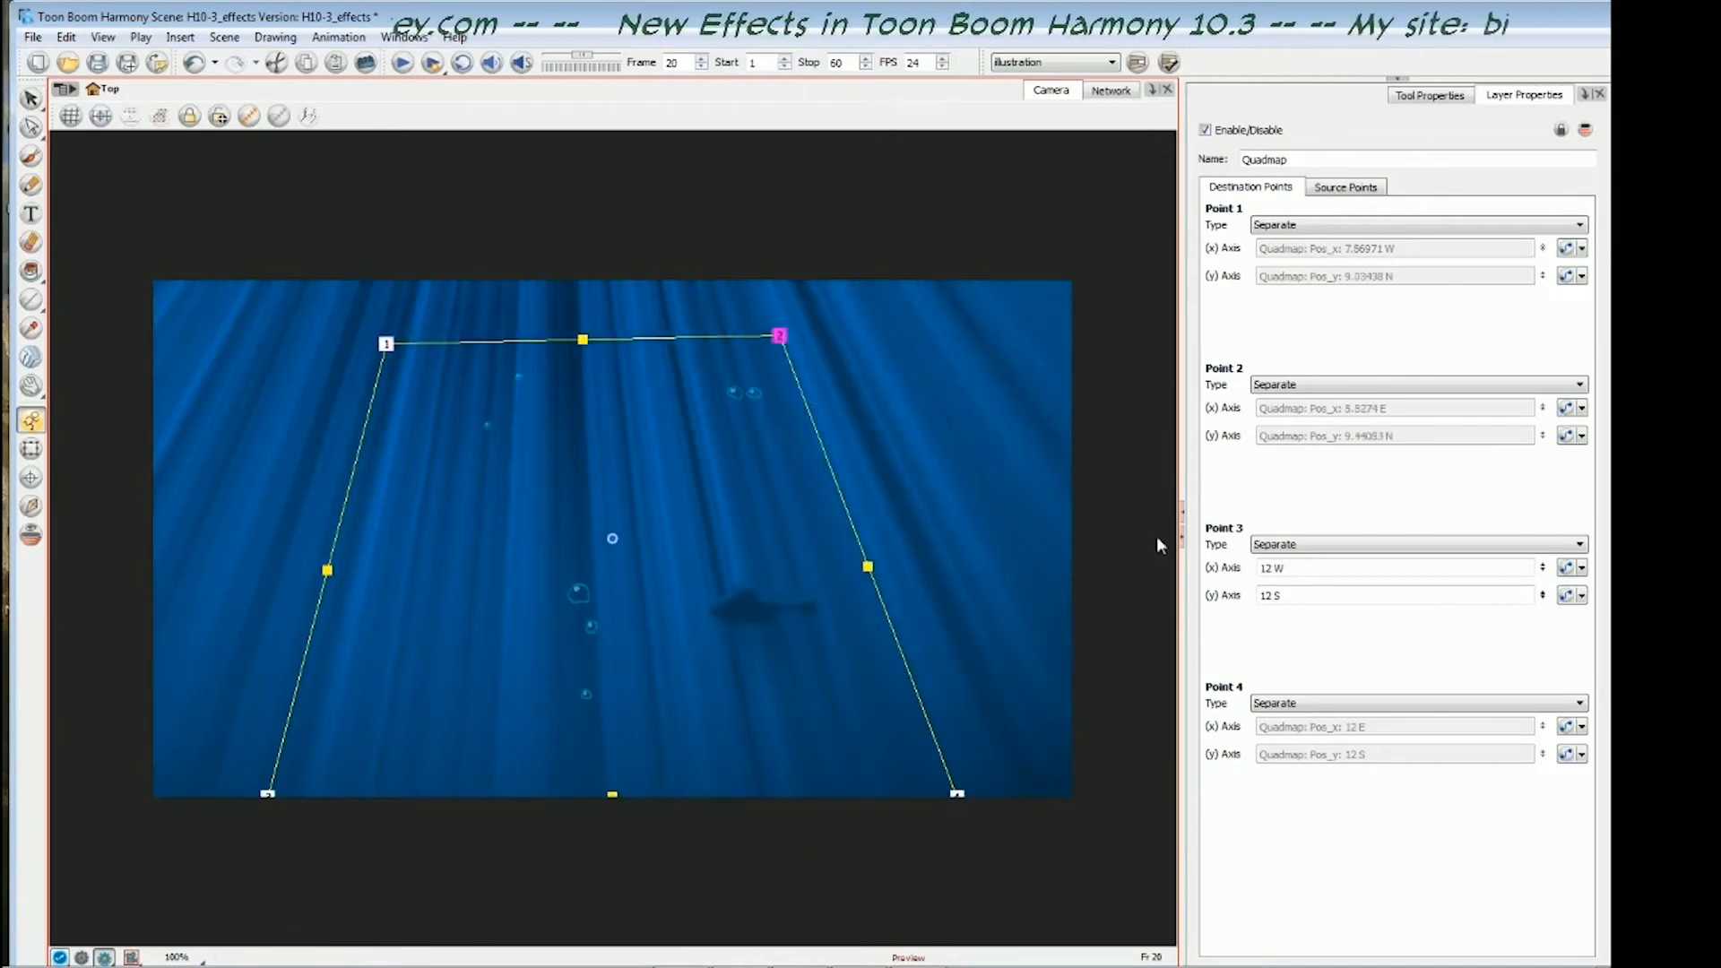
key("ctrl+z")
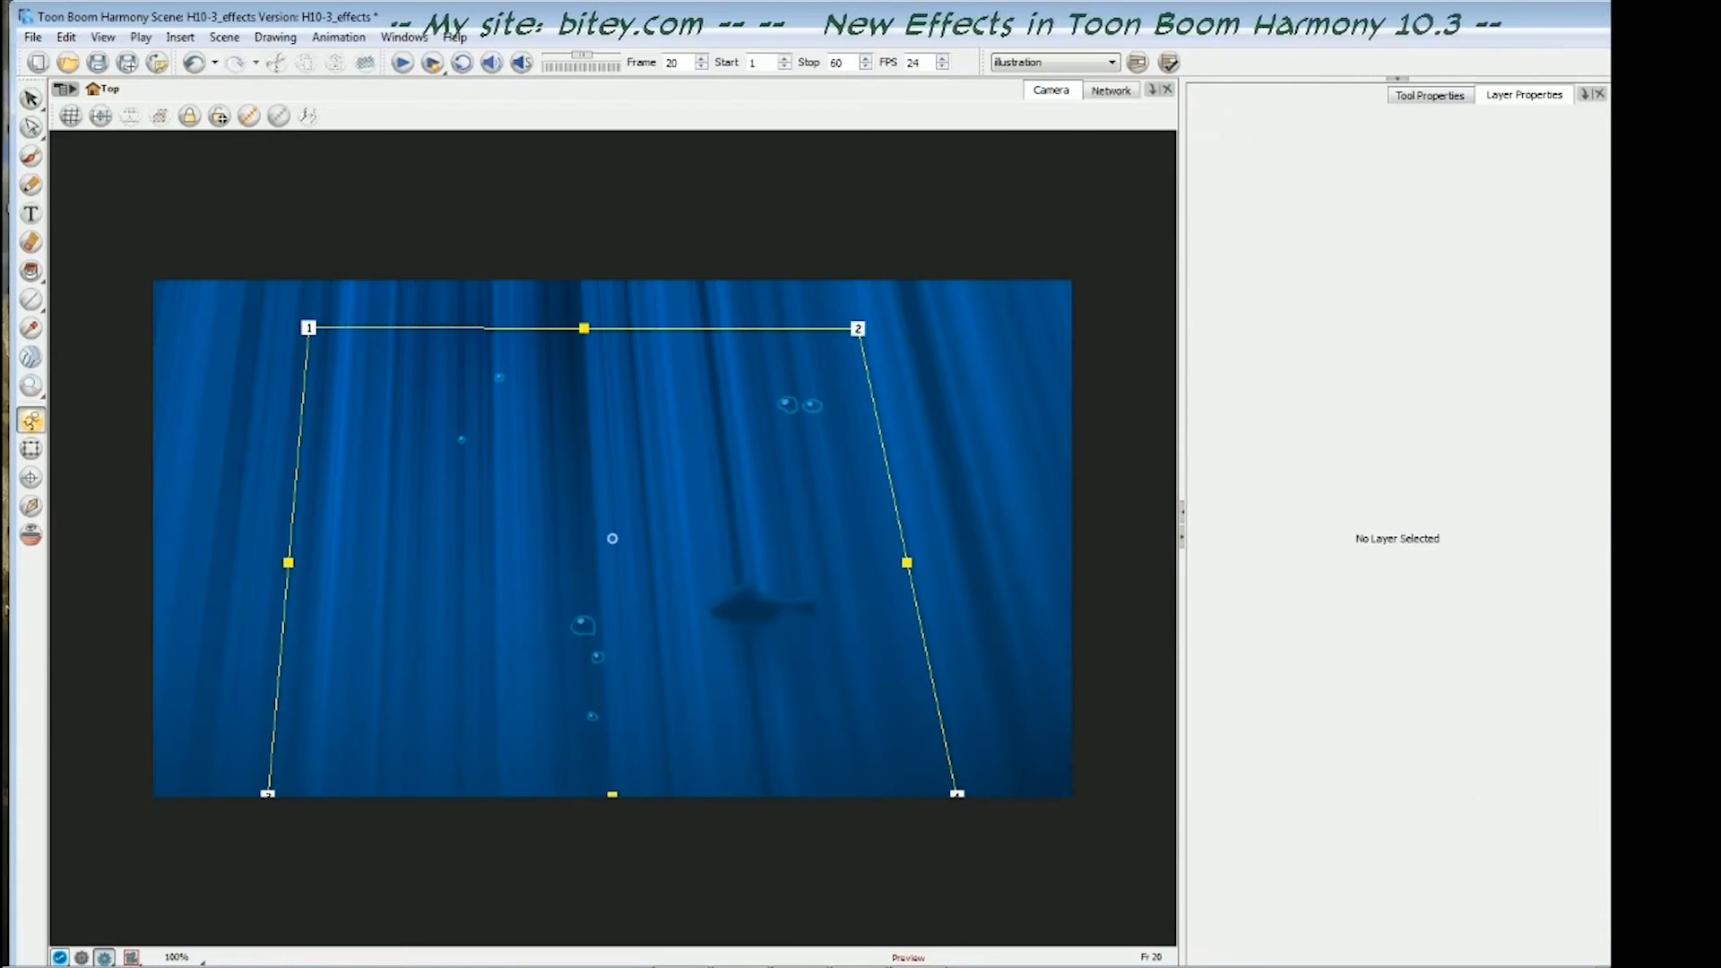
left_click(768, 626)
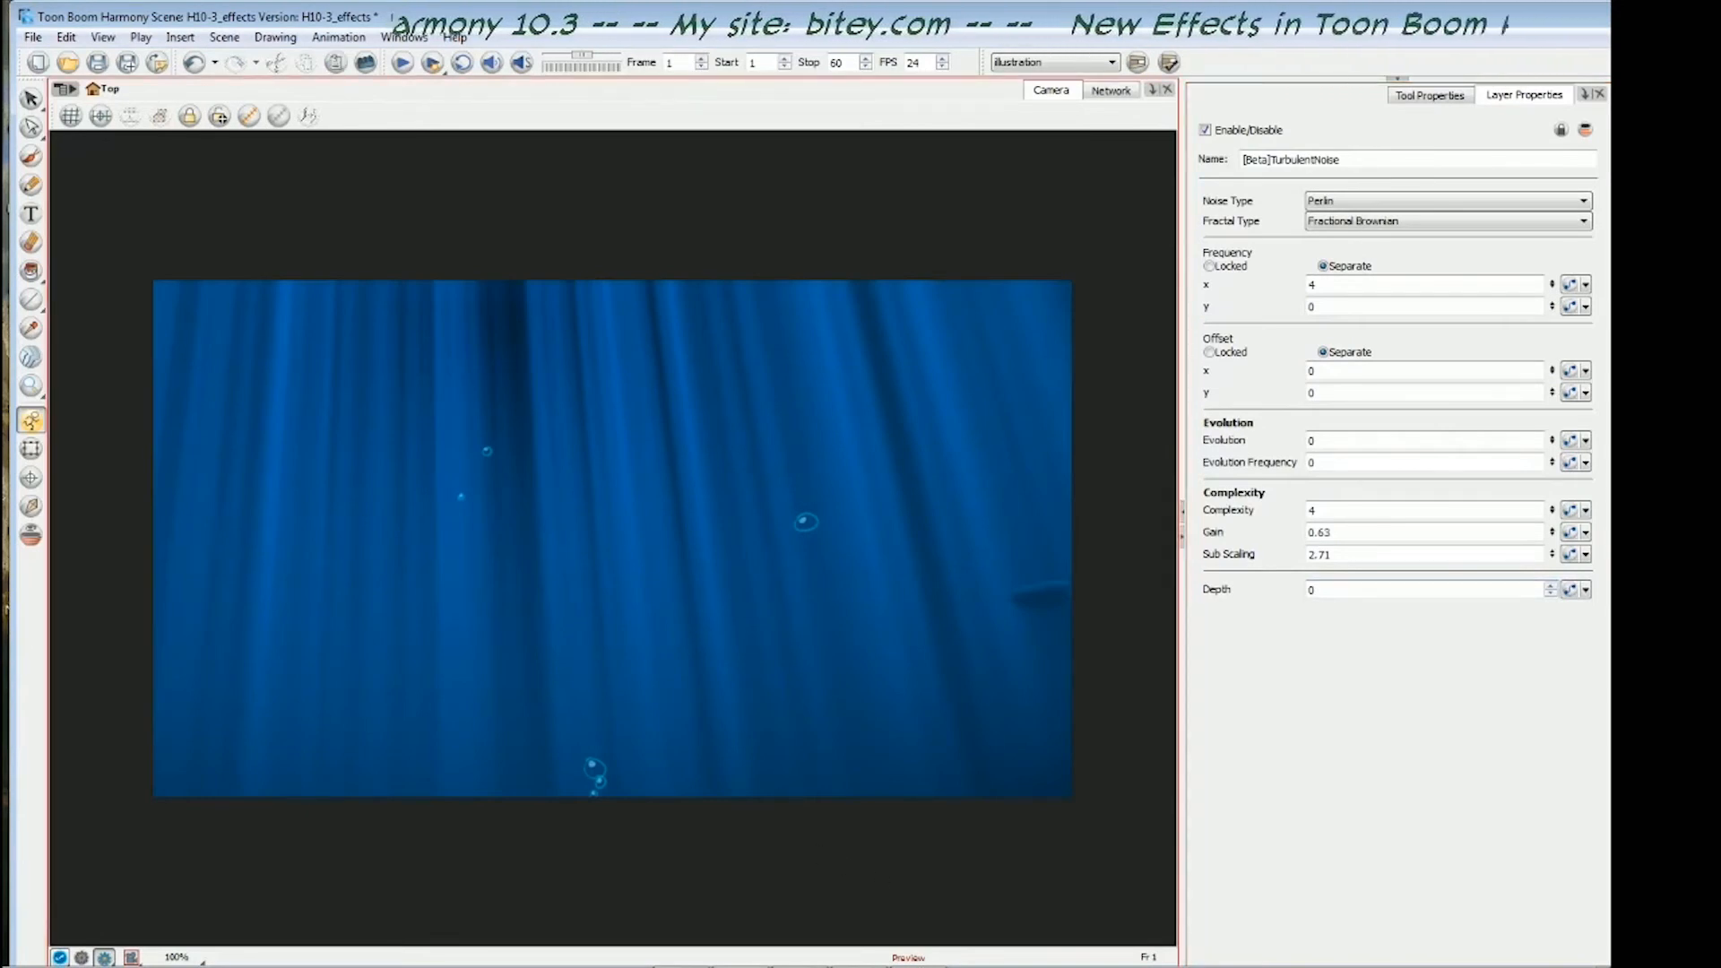
- Switch to the Toon Boom Play window and play the rendered underwater scene with the light beams
key("alt+Tab")
left_click(402, 792)
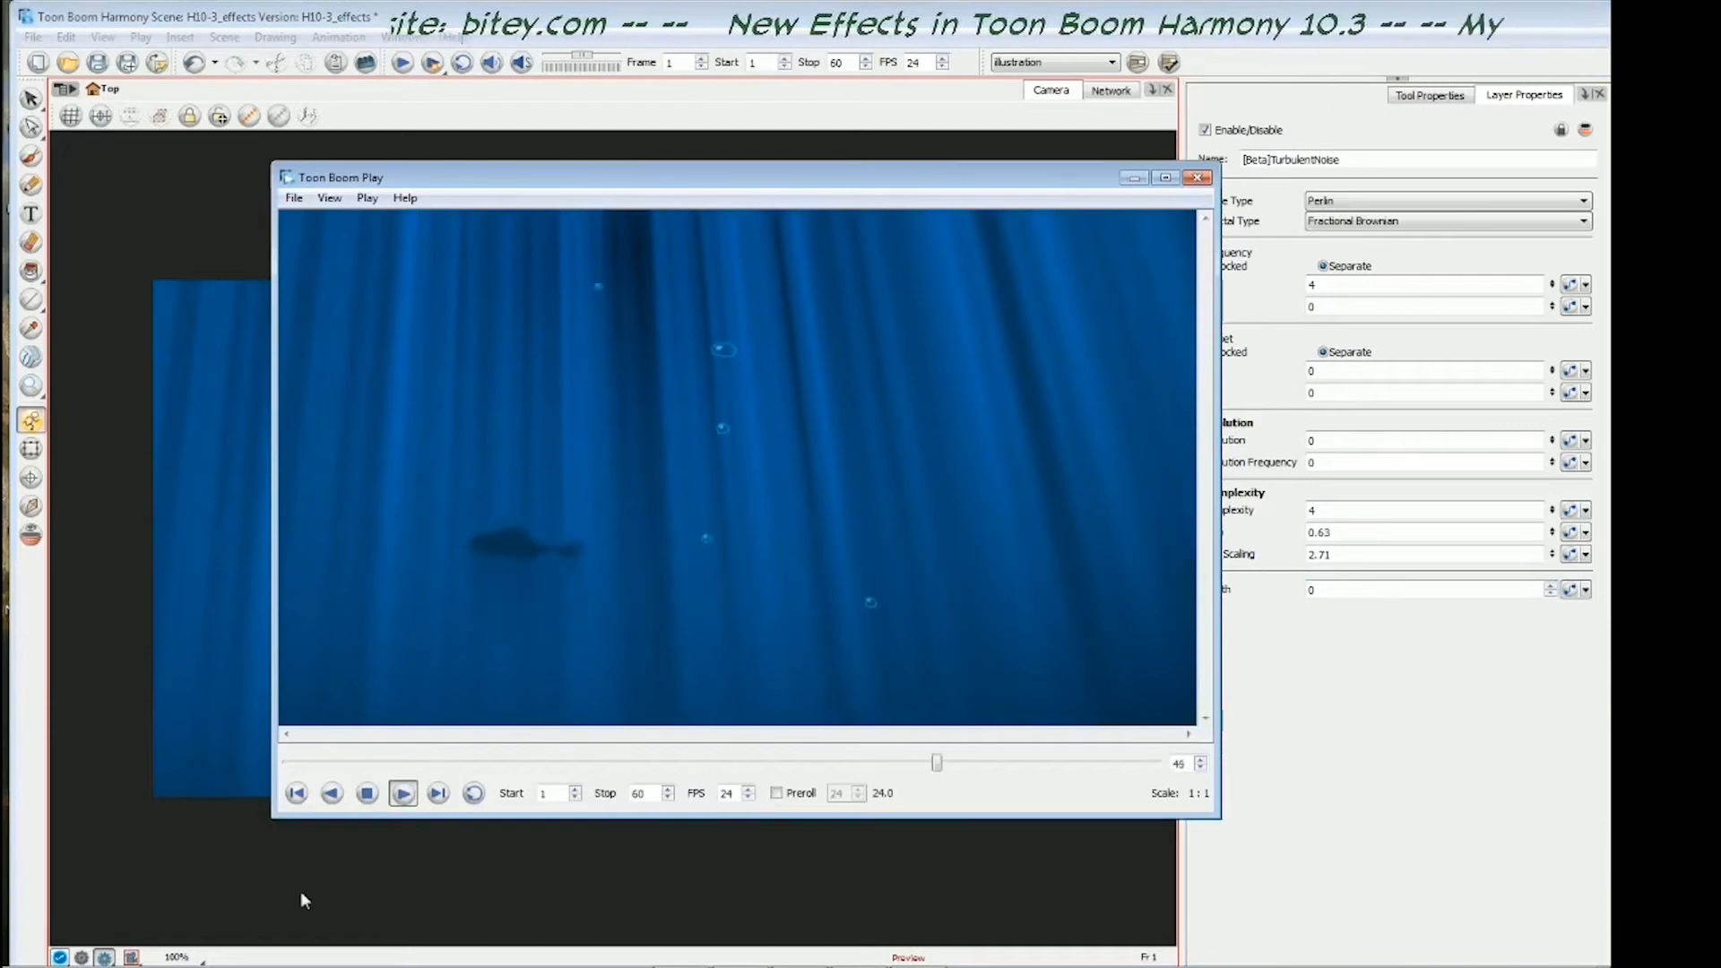
- Loop the playback of the rendered underwater scene, watch it again, and close the playback window
left_click(474, 793)
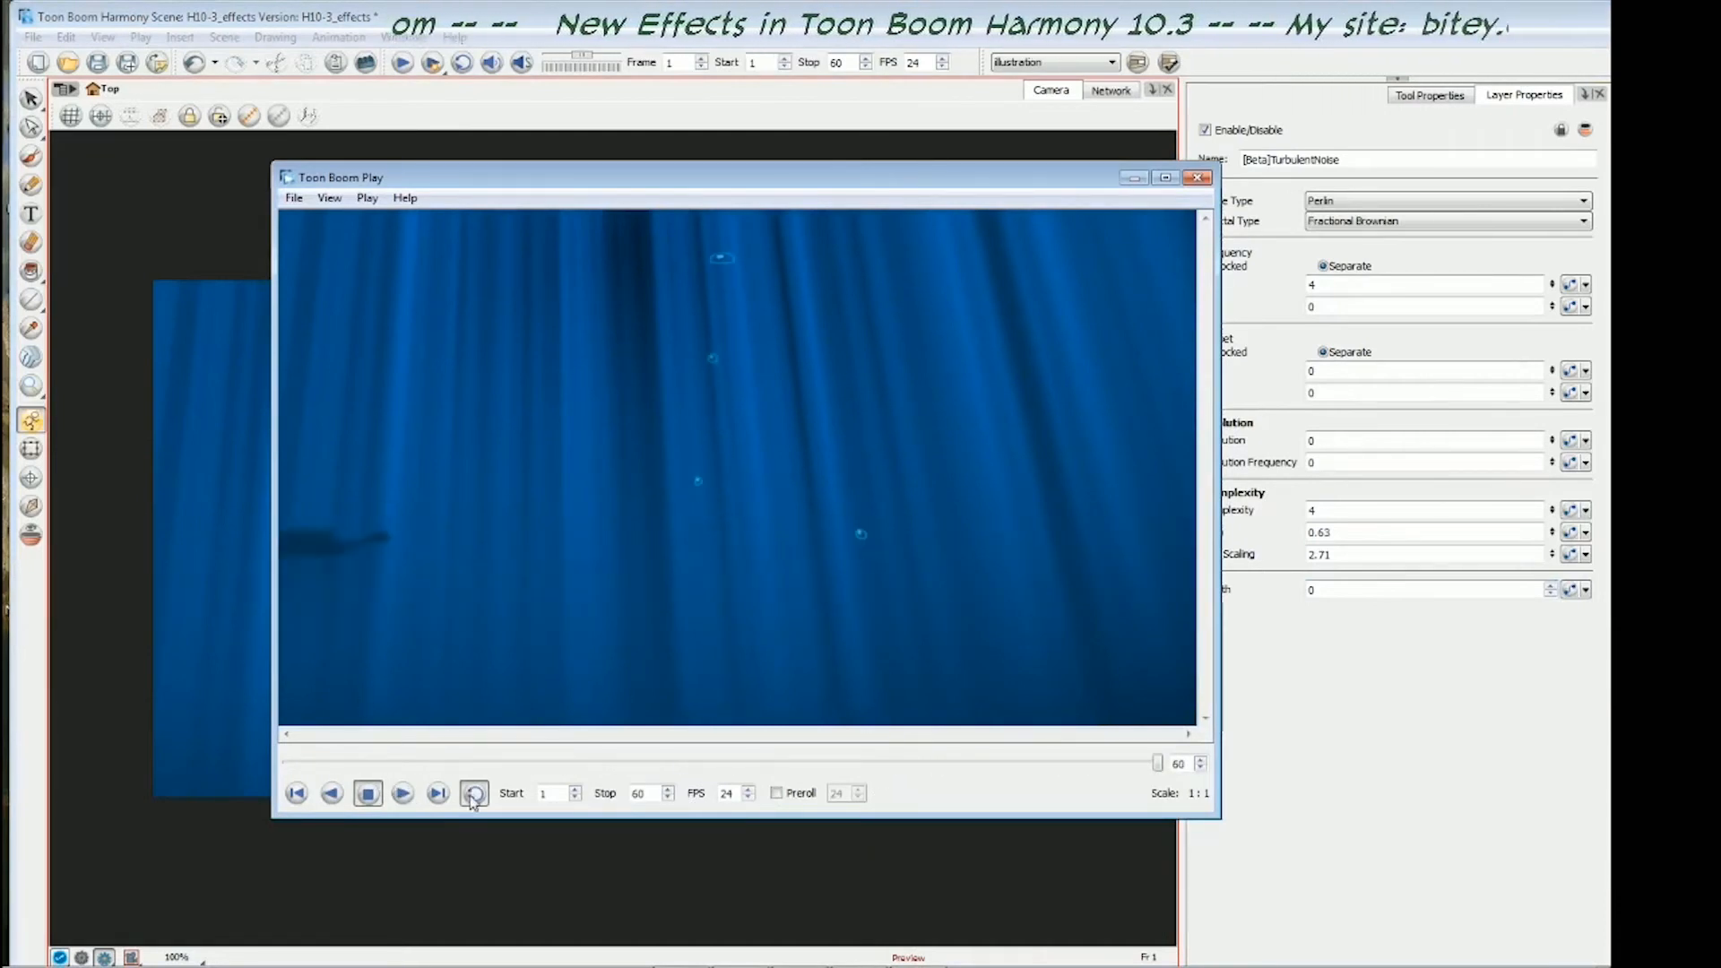
left_click(402, 792)
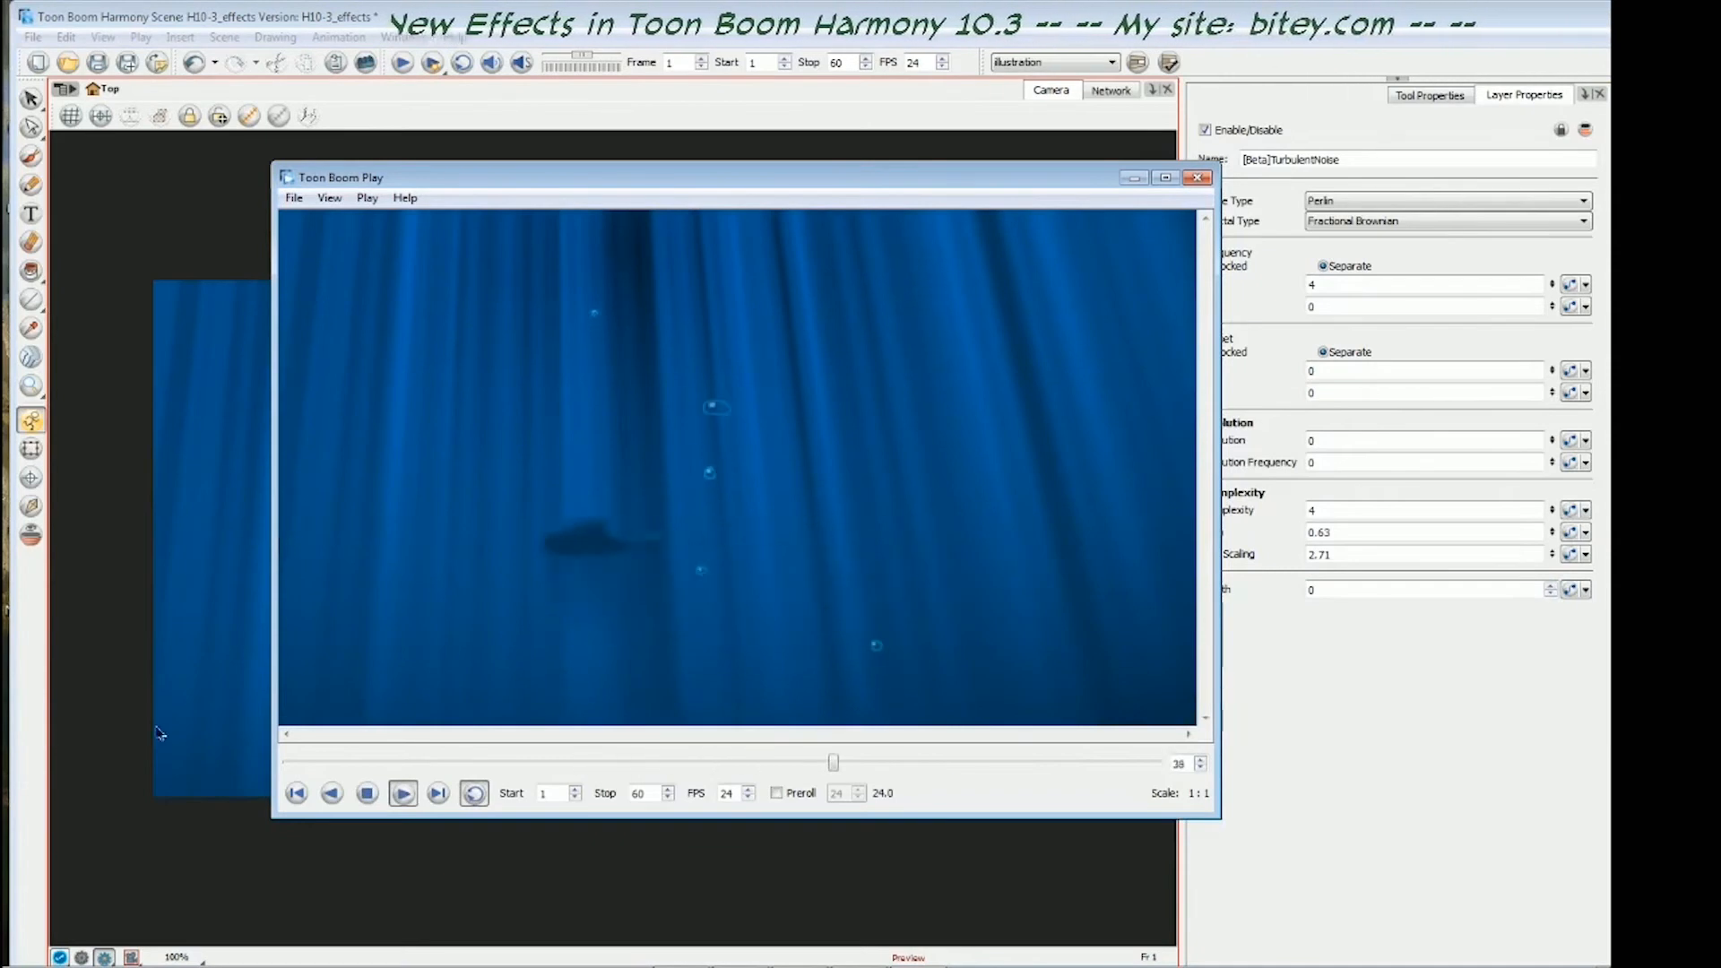
left_click_drag(1095, 187, 1084, 188)
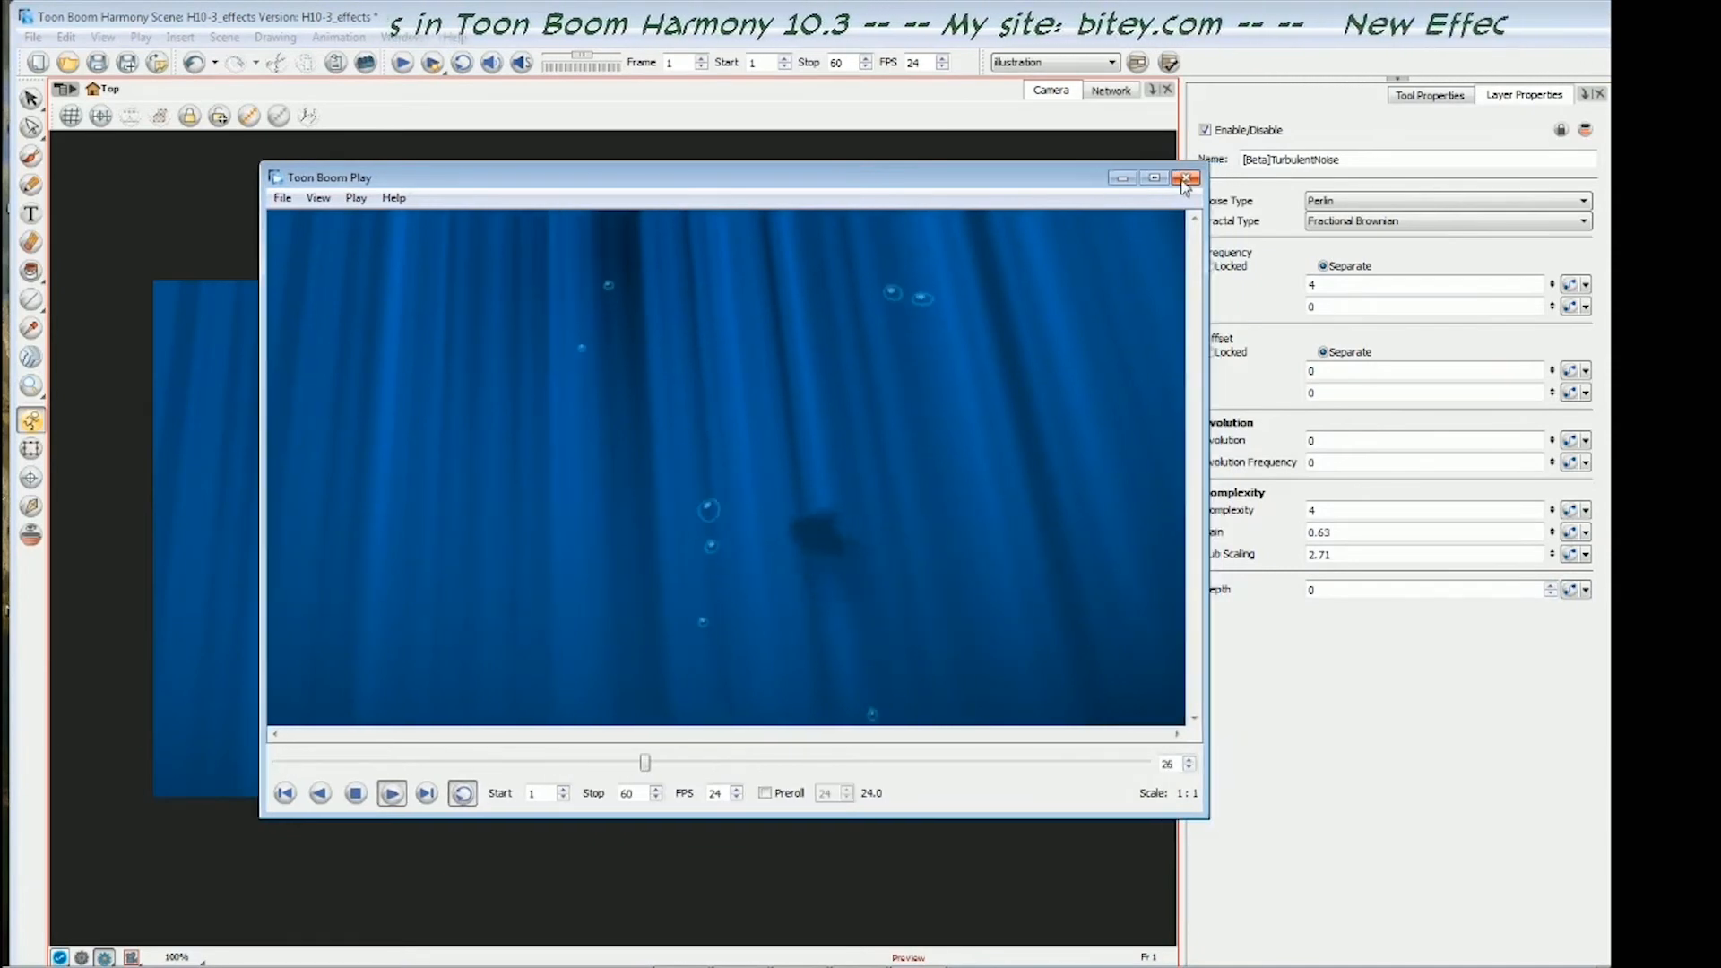
left_click(1186, 178)
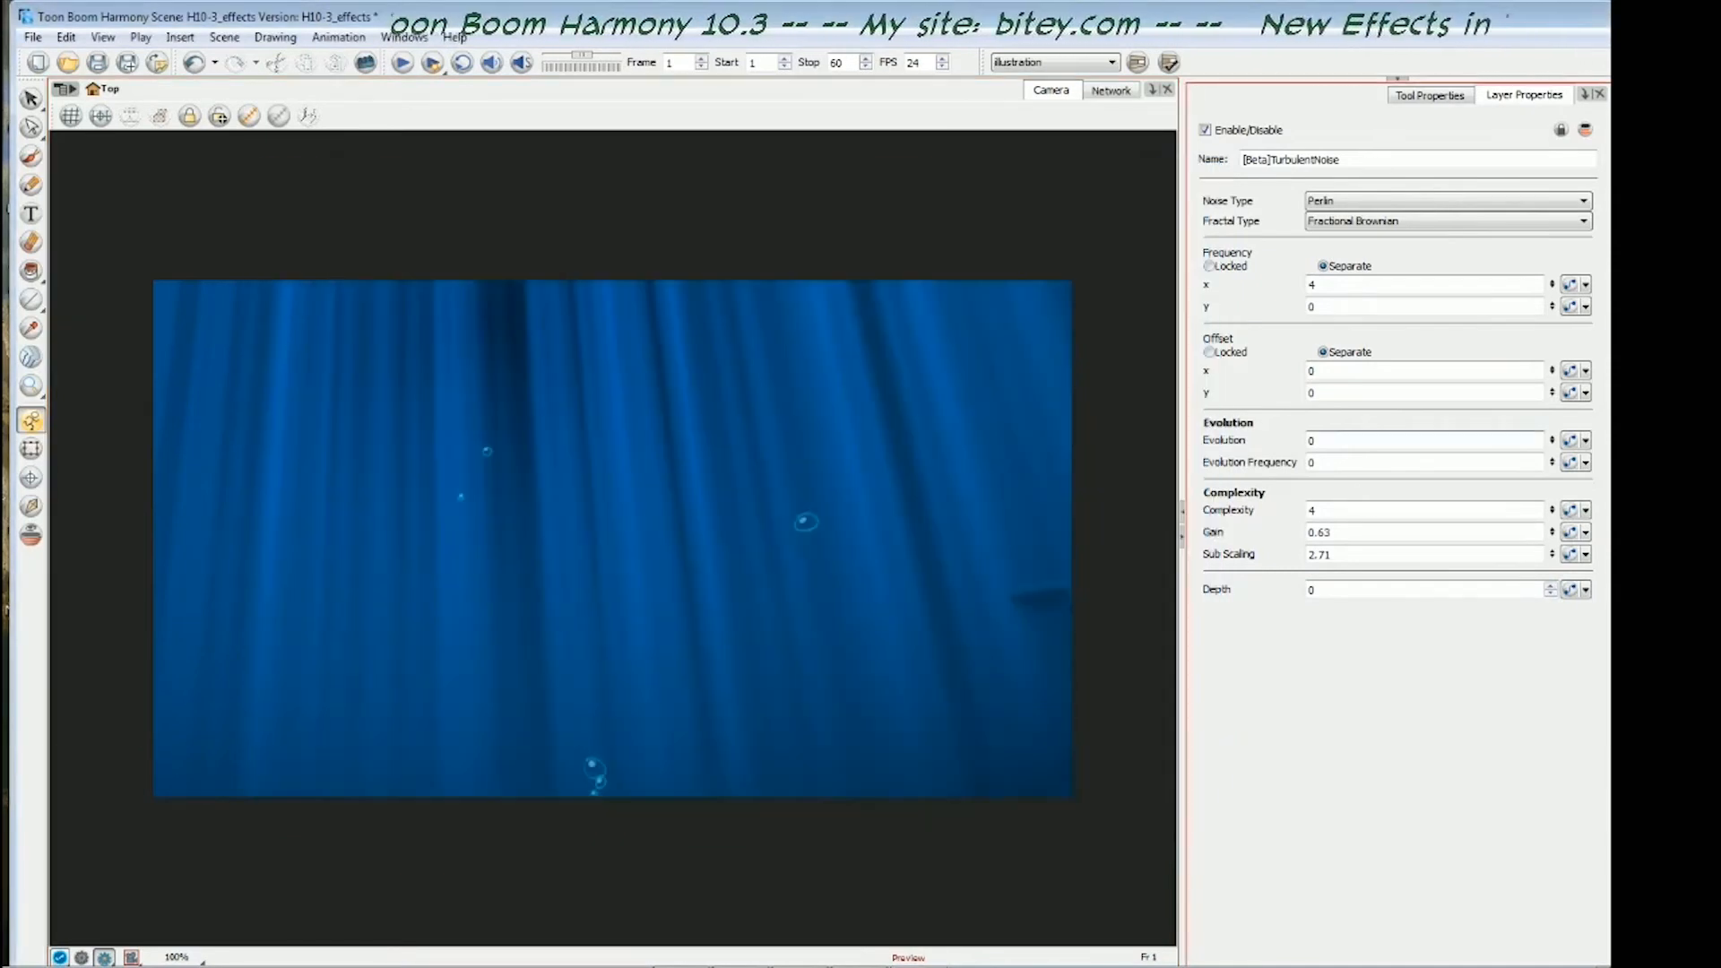
- Attach an animation function to the Turbulent Noise's Evolution and add a keyframe at frame 1 in its Bezier Editor
left_click(1569, 441)
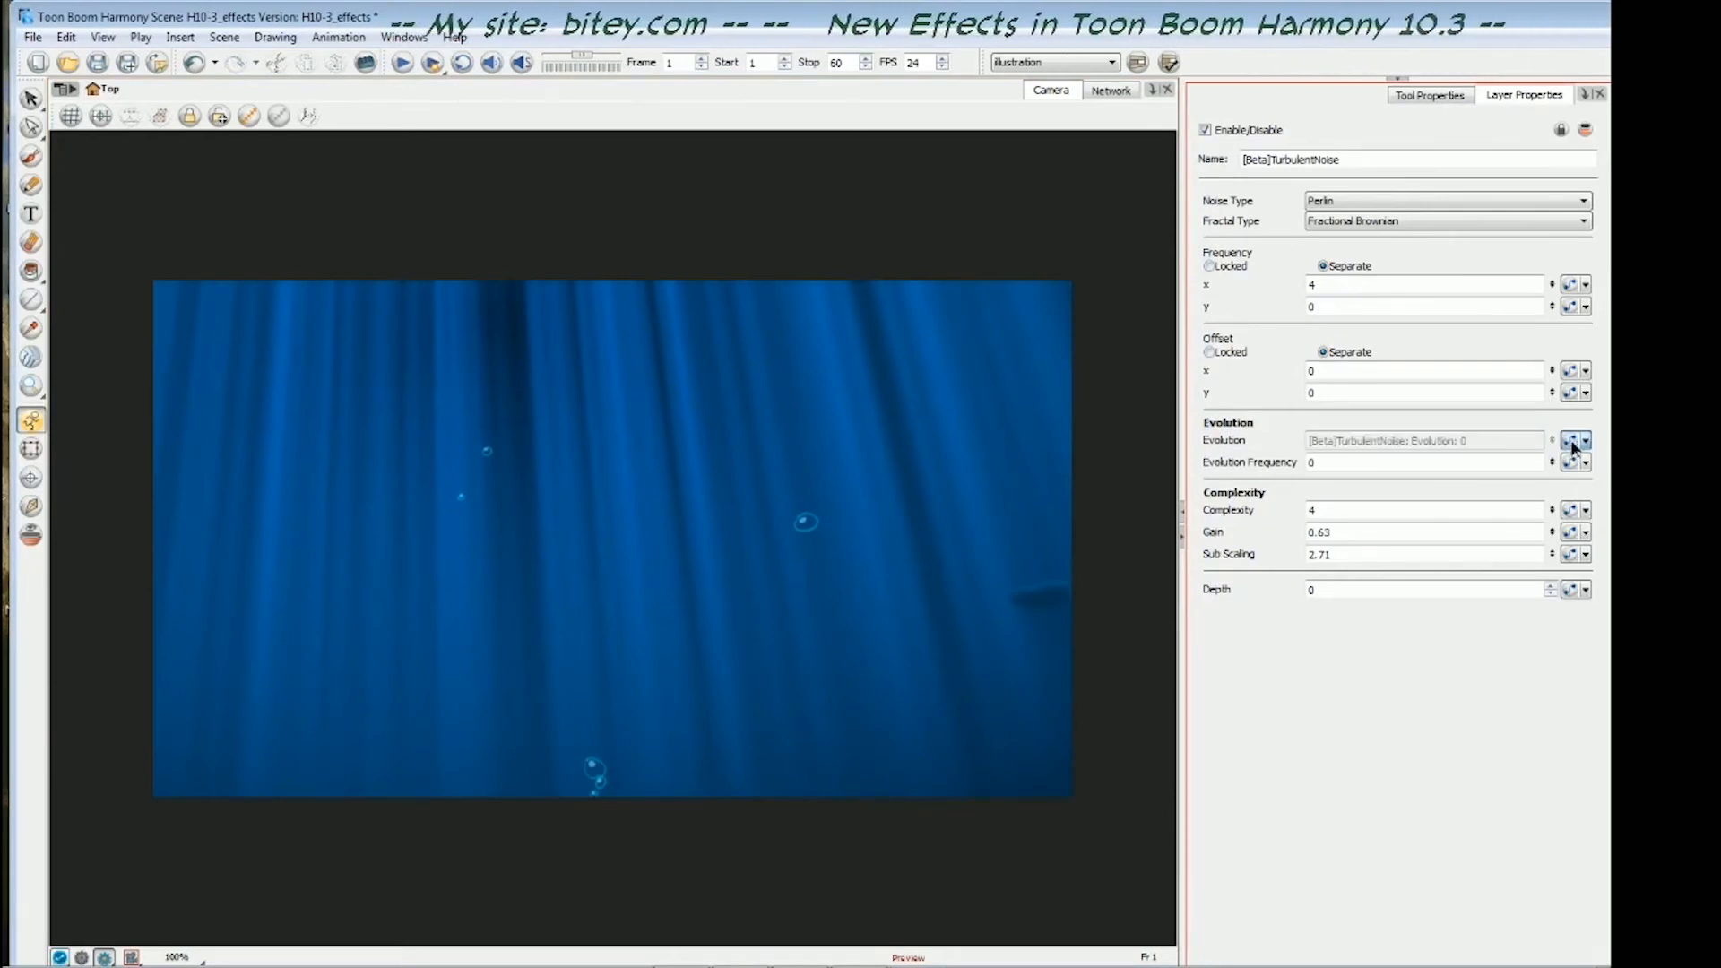
left_click(1571, 441)
left_click_drag(1166, 272, 614, 223)
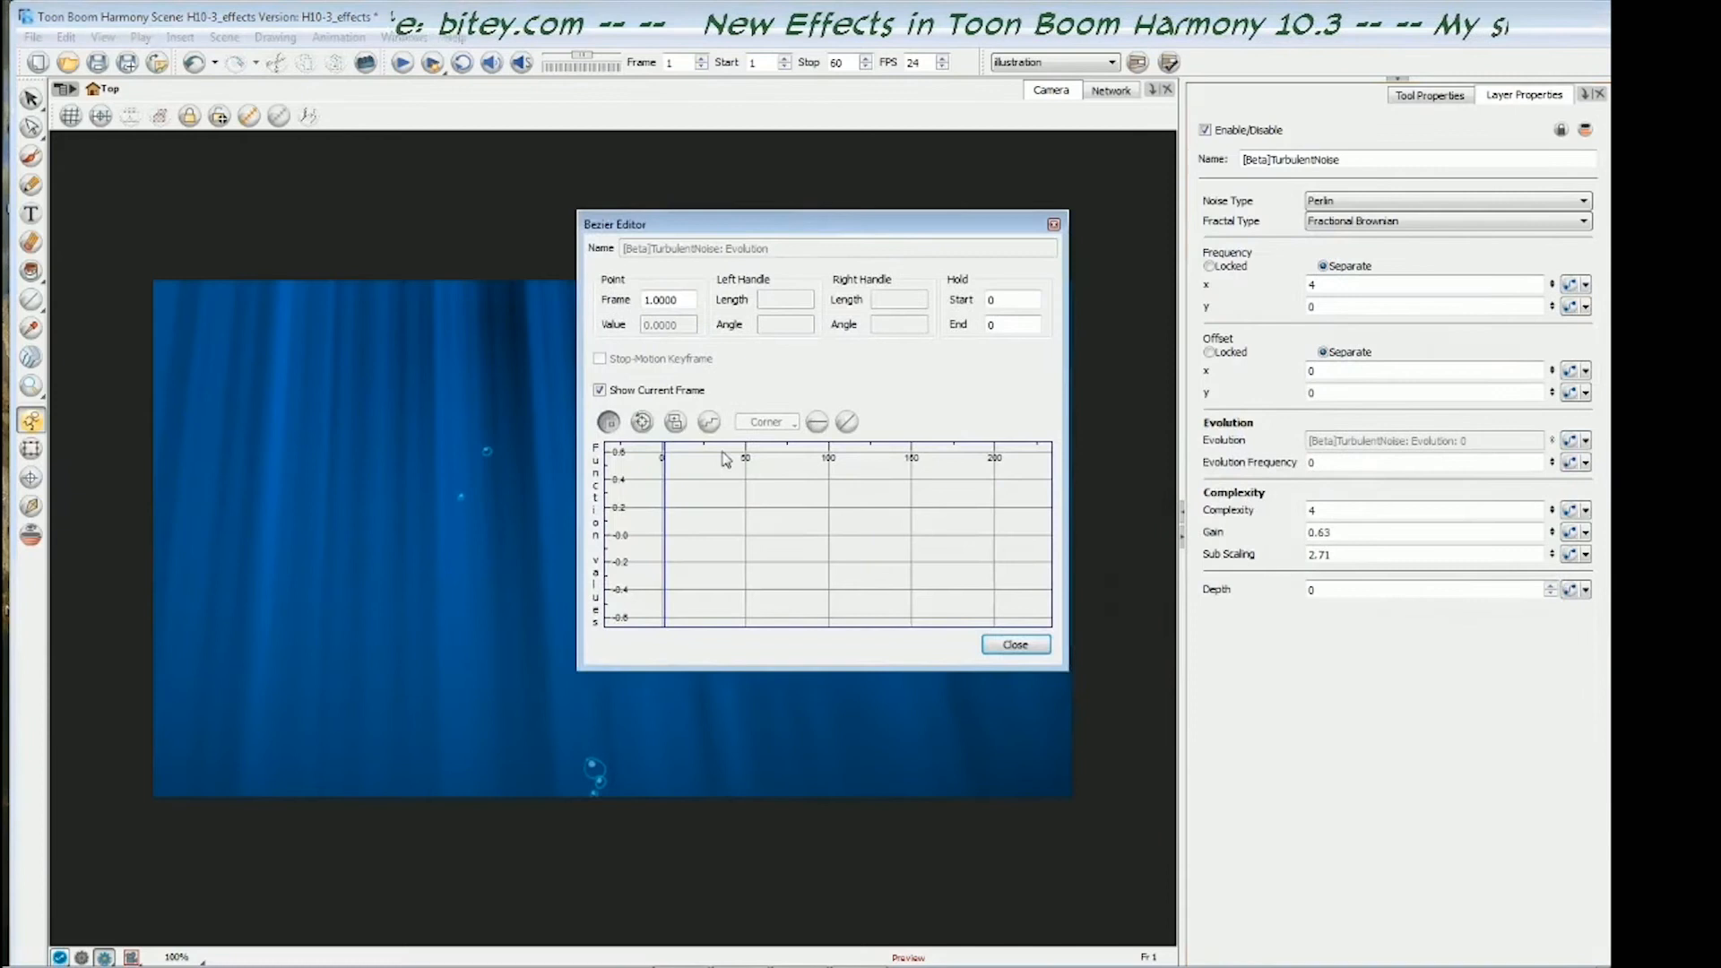
left_click(676, 423)
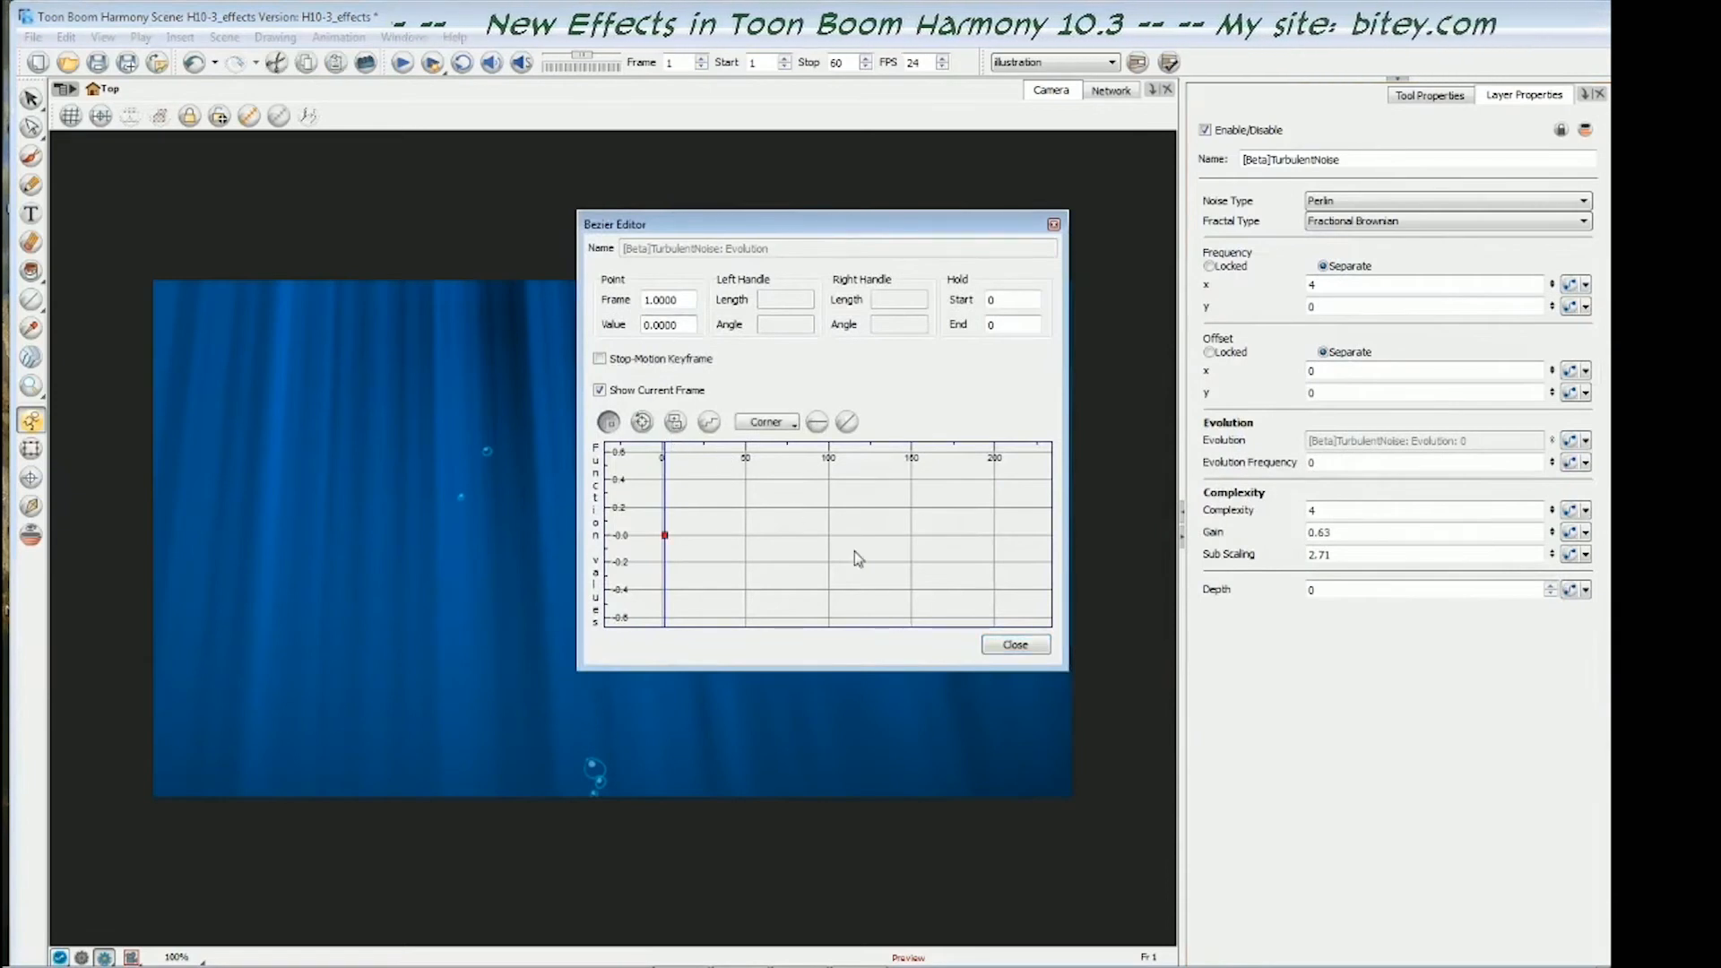
- Add an Evolution keyframe at frame 60 with a value of 3 and close the Bezier Editor
key("shift+period")
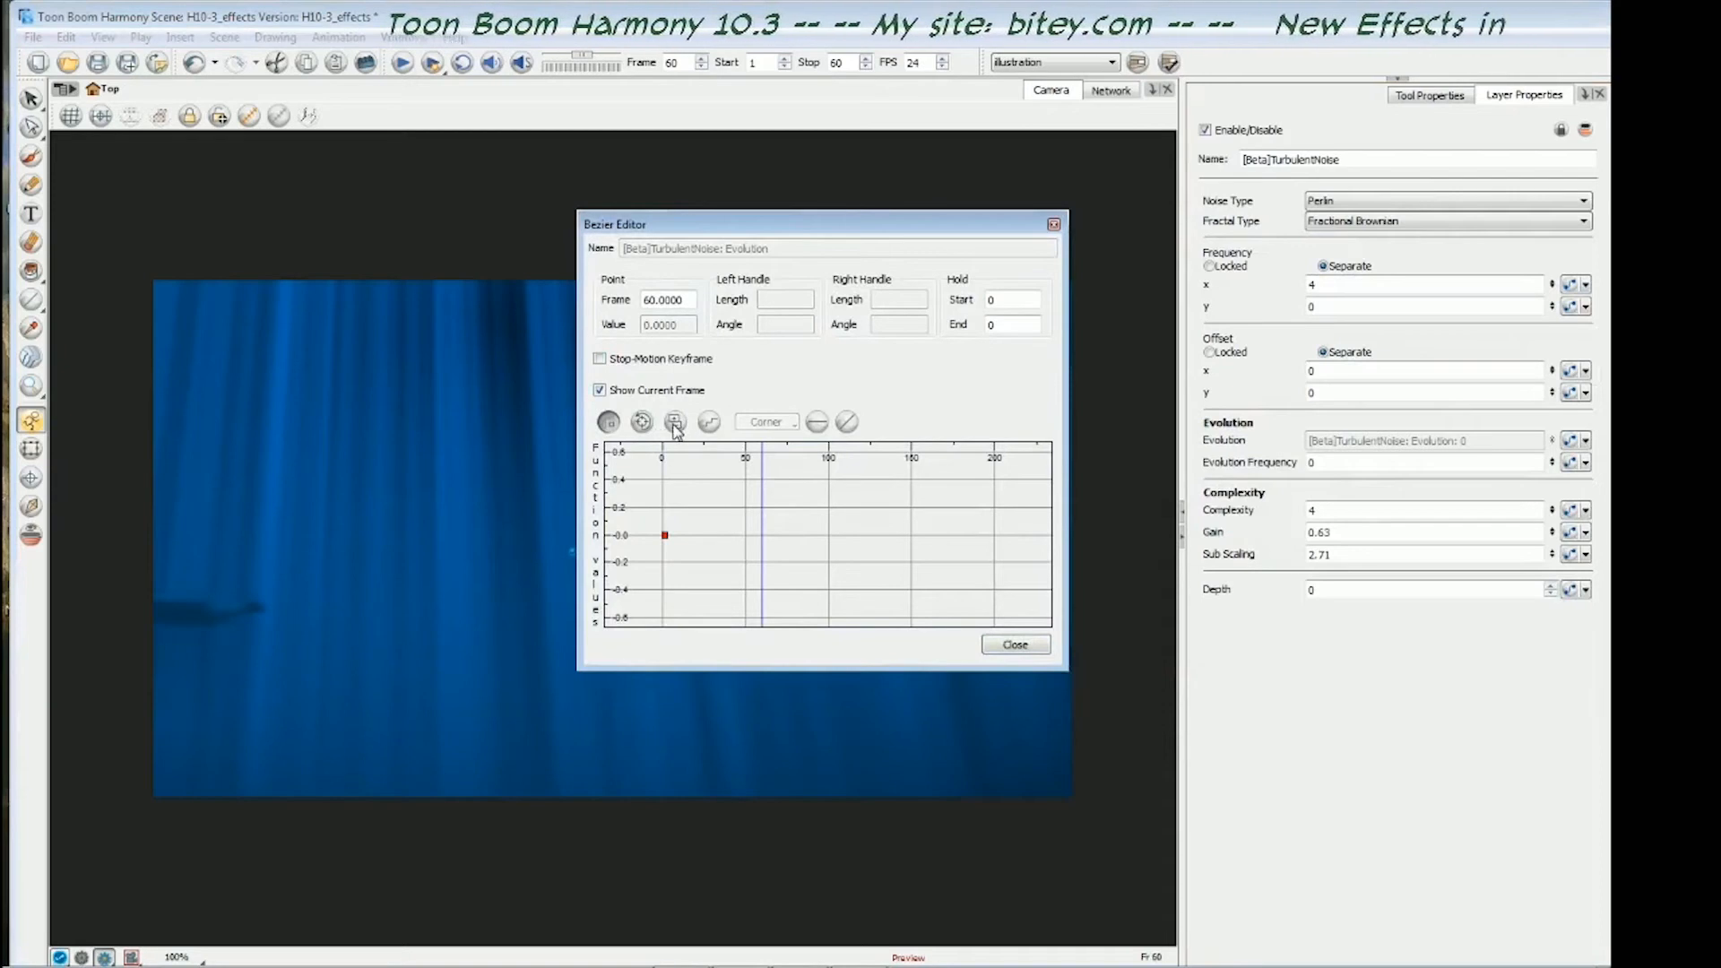
left_click(675, 423)
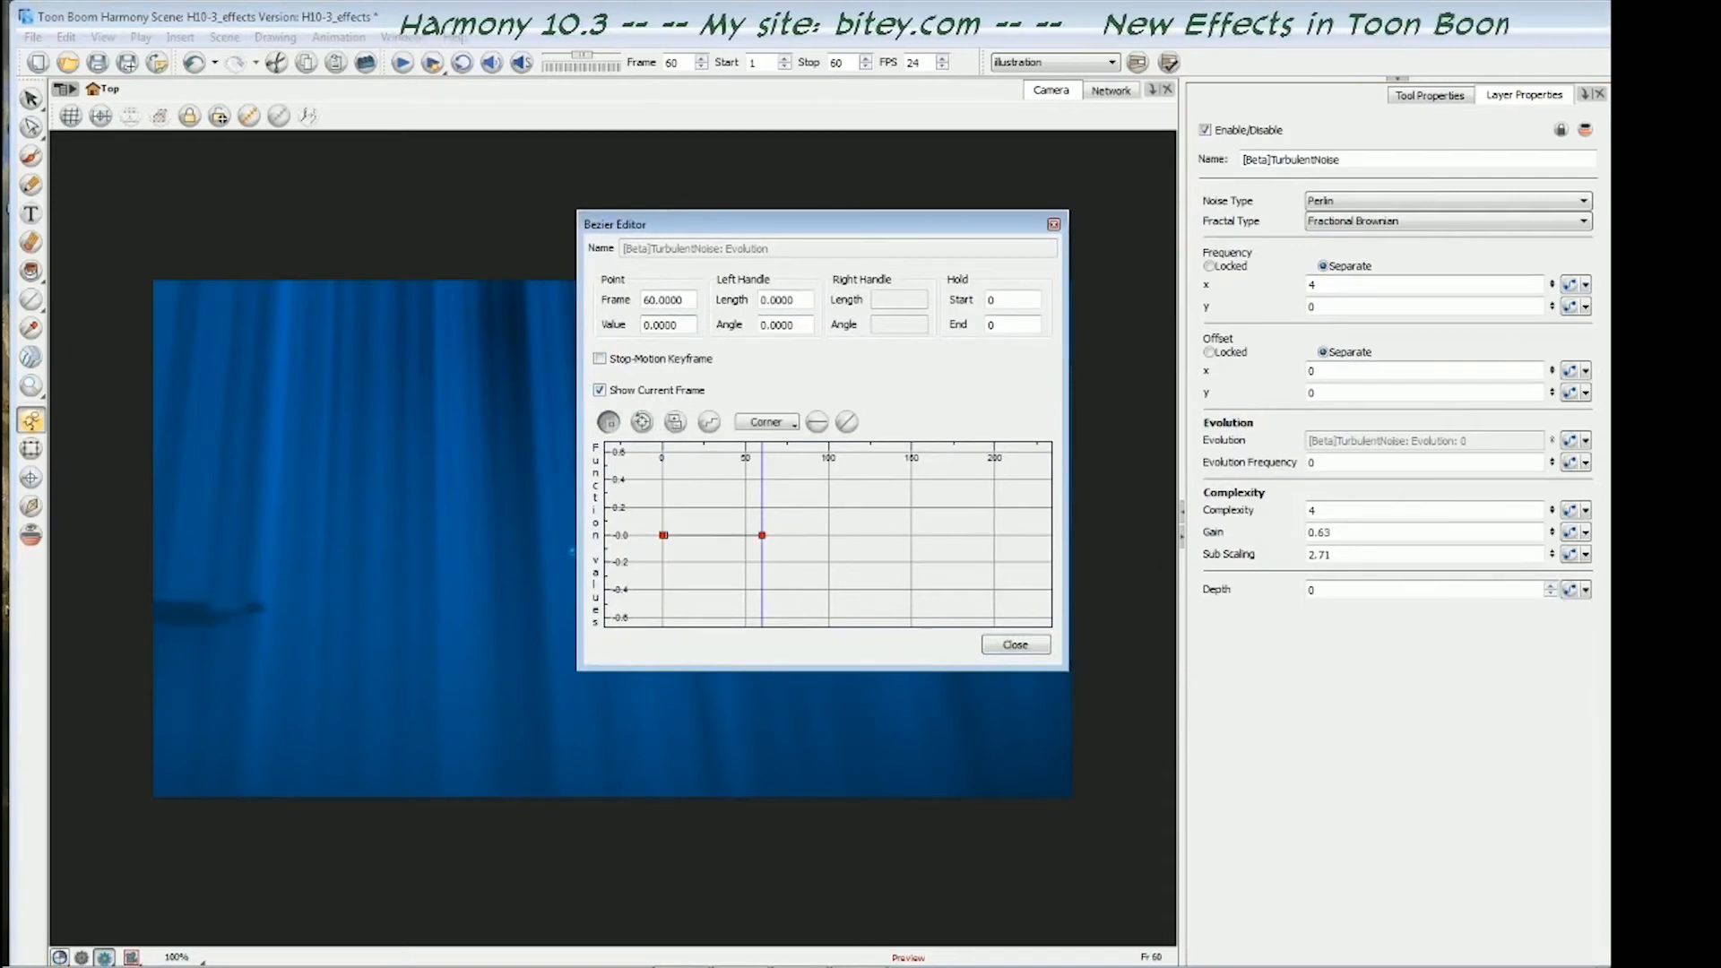
left_click_drag(652, 325, 640, 330)
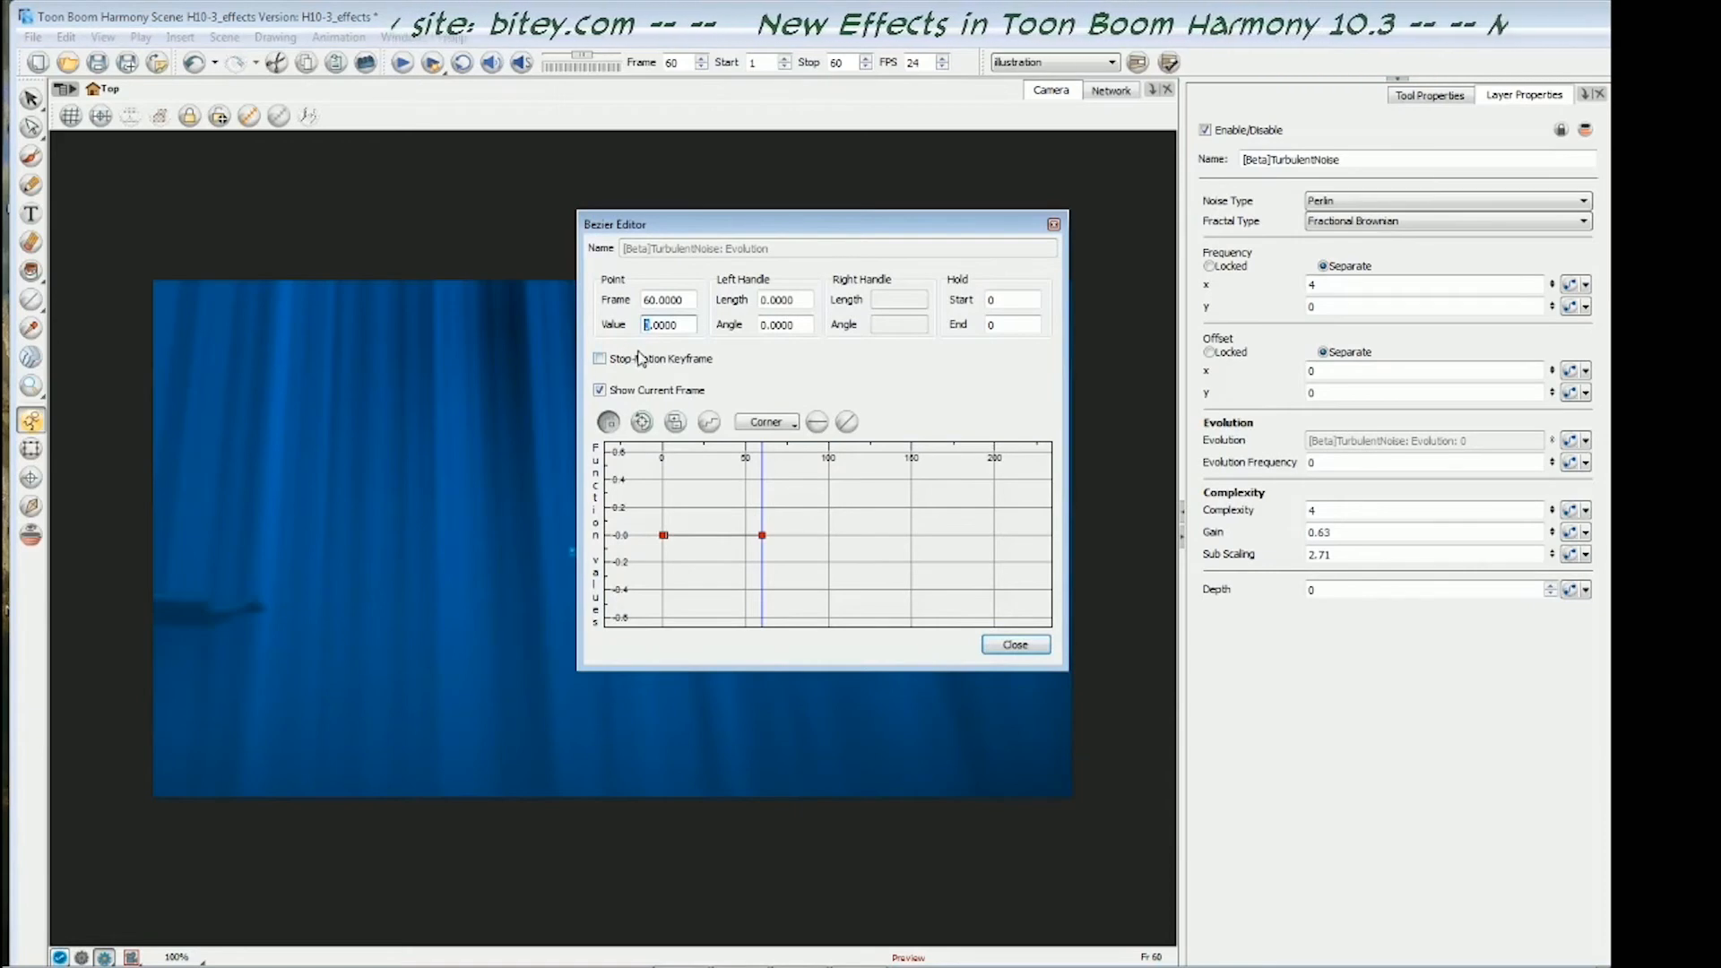
type("3")
key("Return")
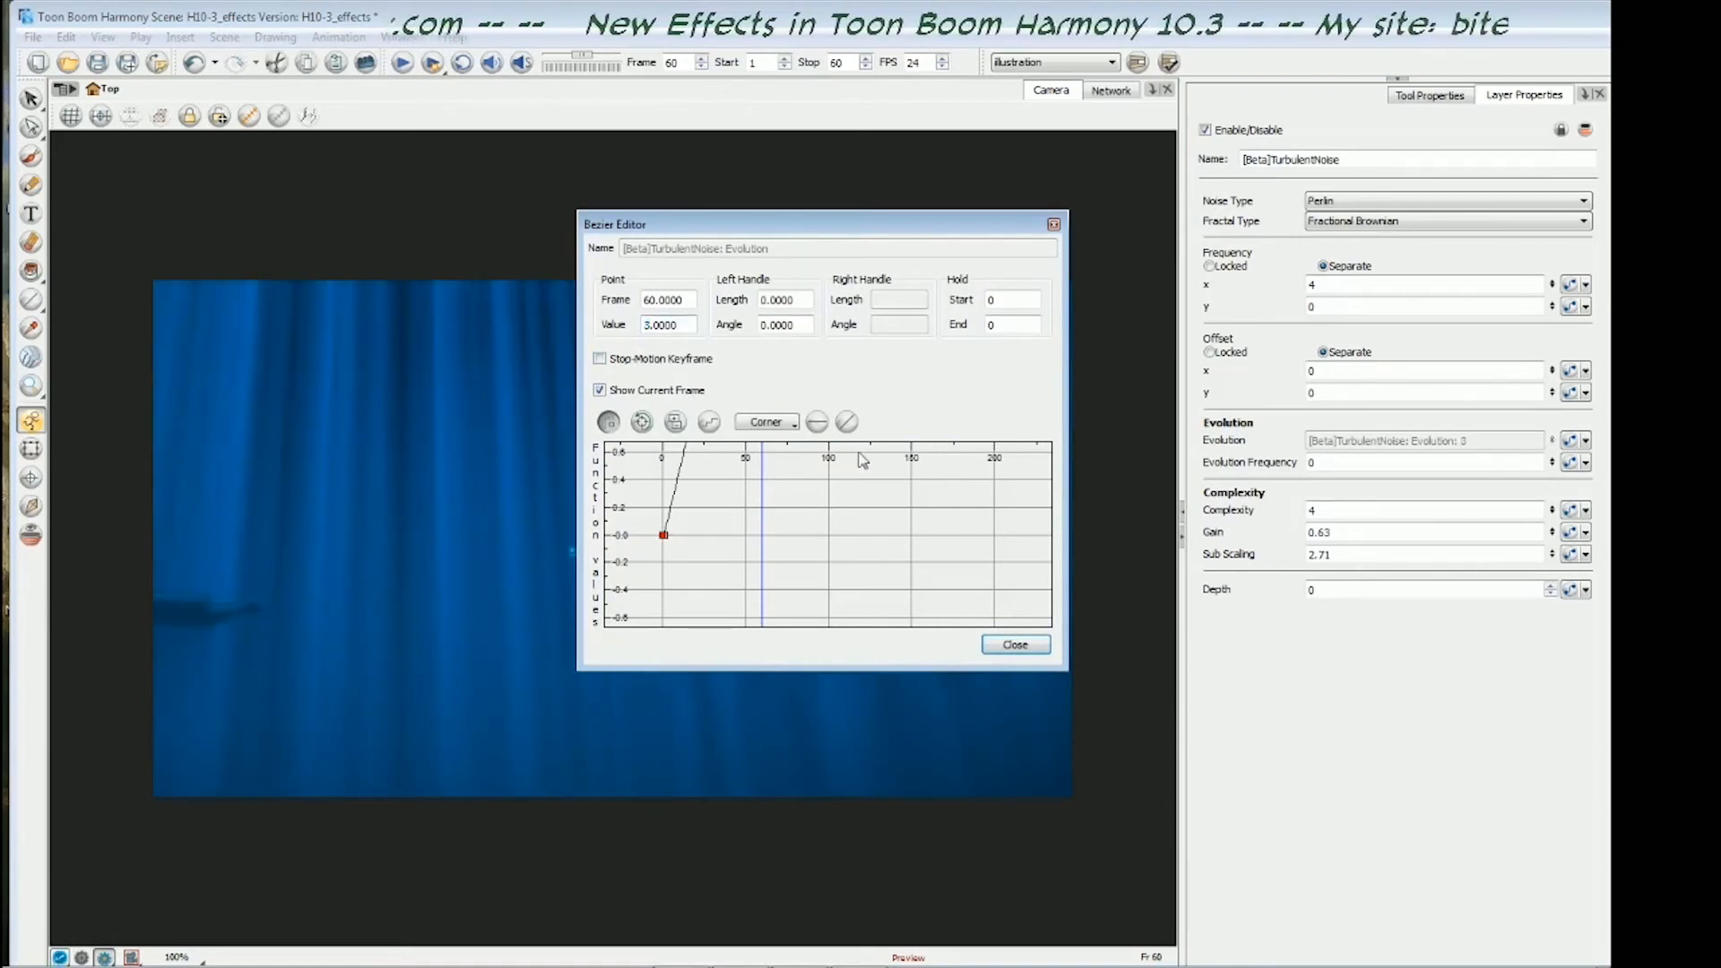
left_click(1016, 647)
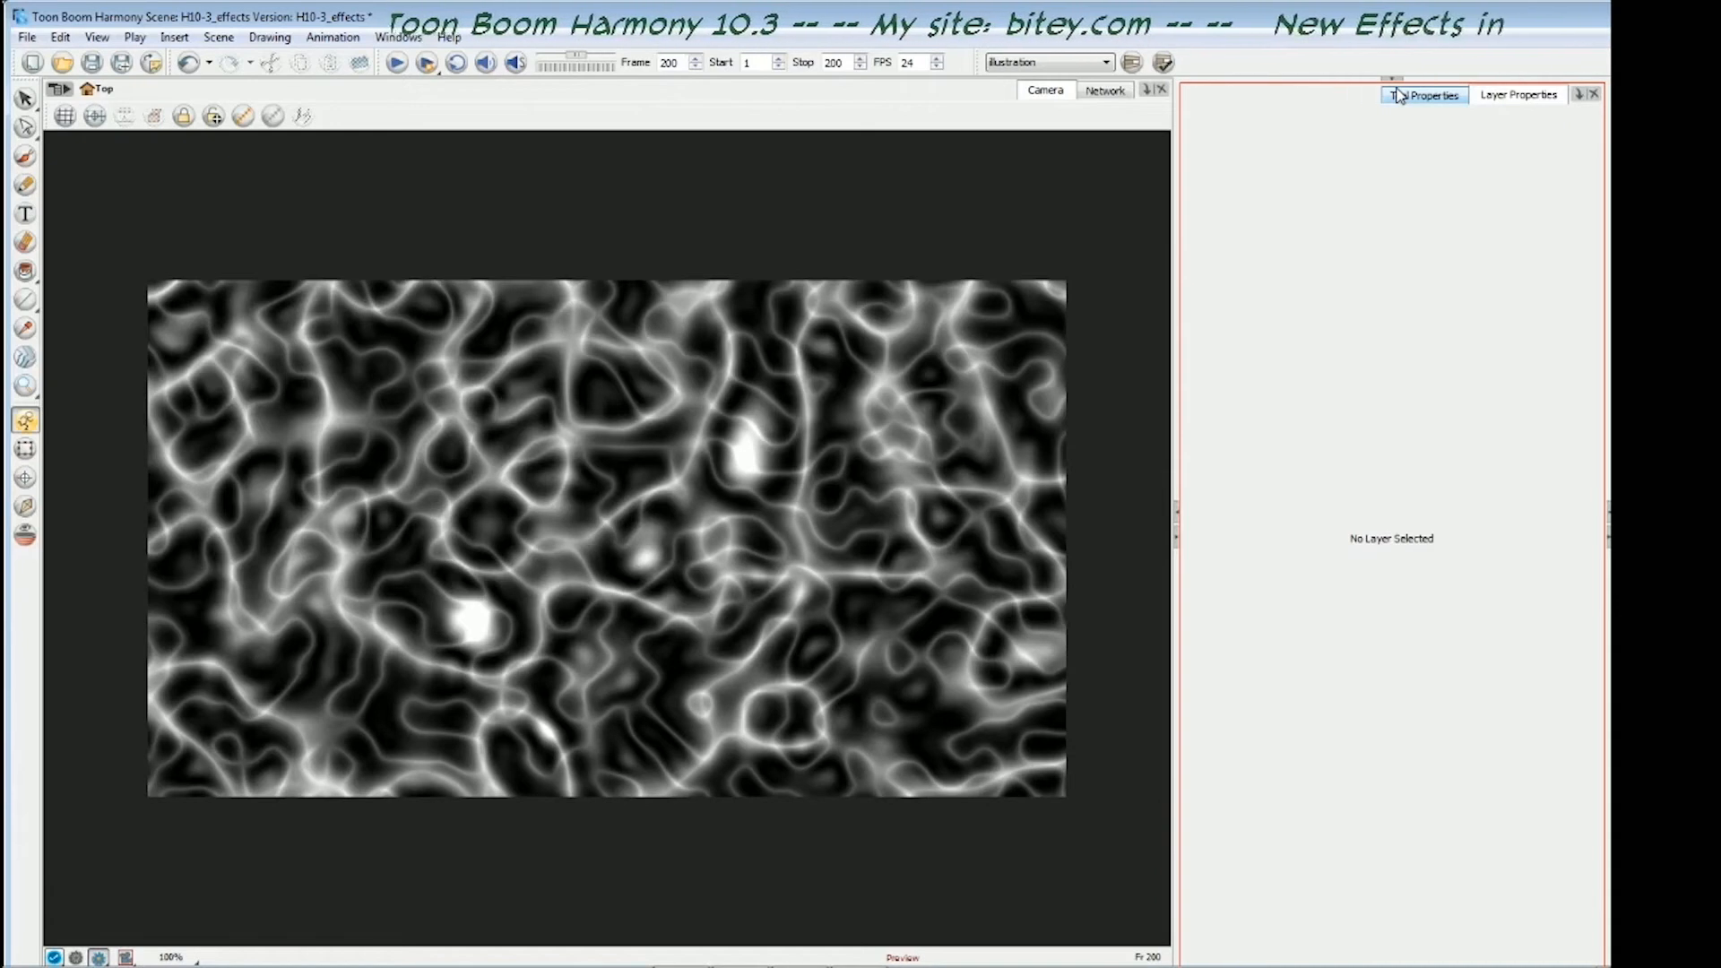
- Step through the turbulence_waterCaustic animation frame by frame from frame 1 to examine how the noise pattern evolves
key("shift+comma")
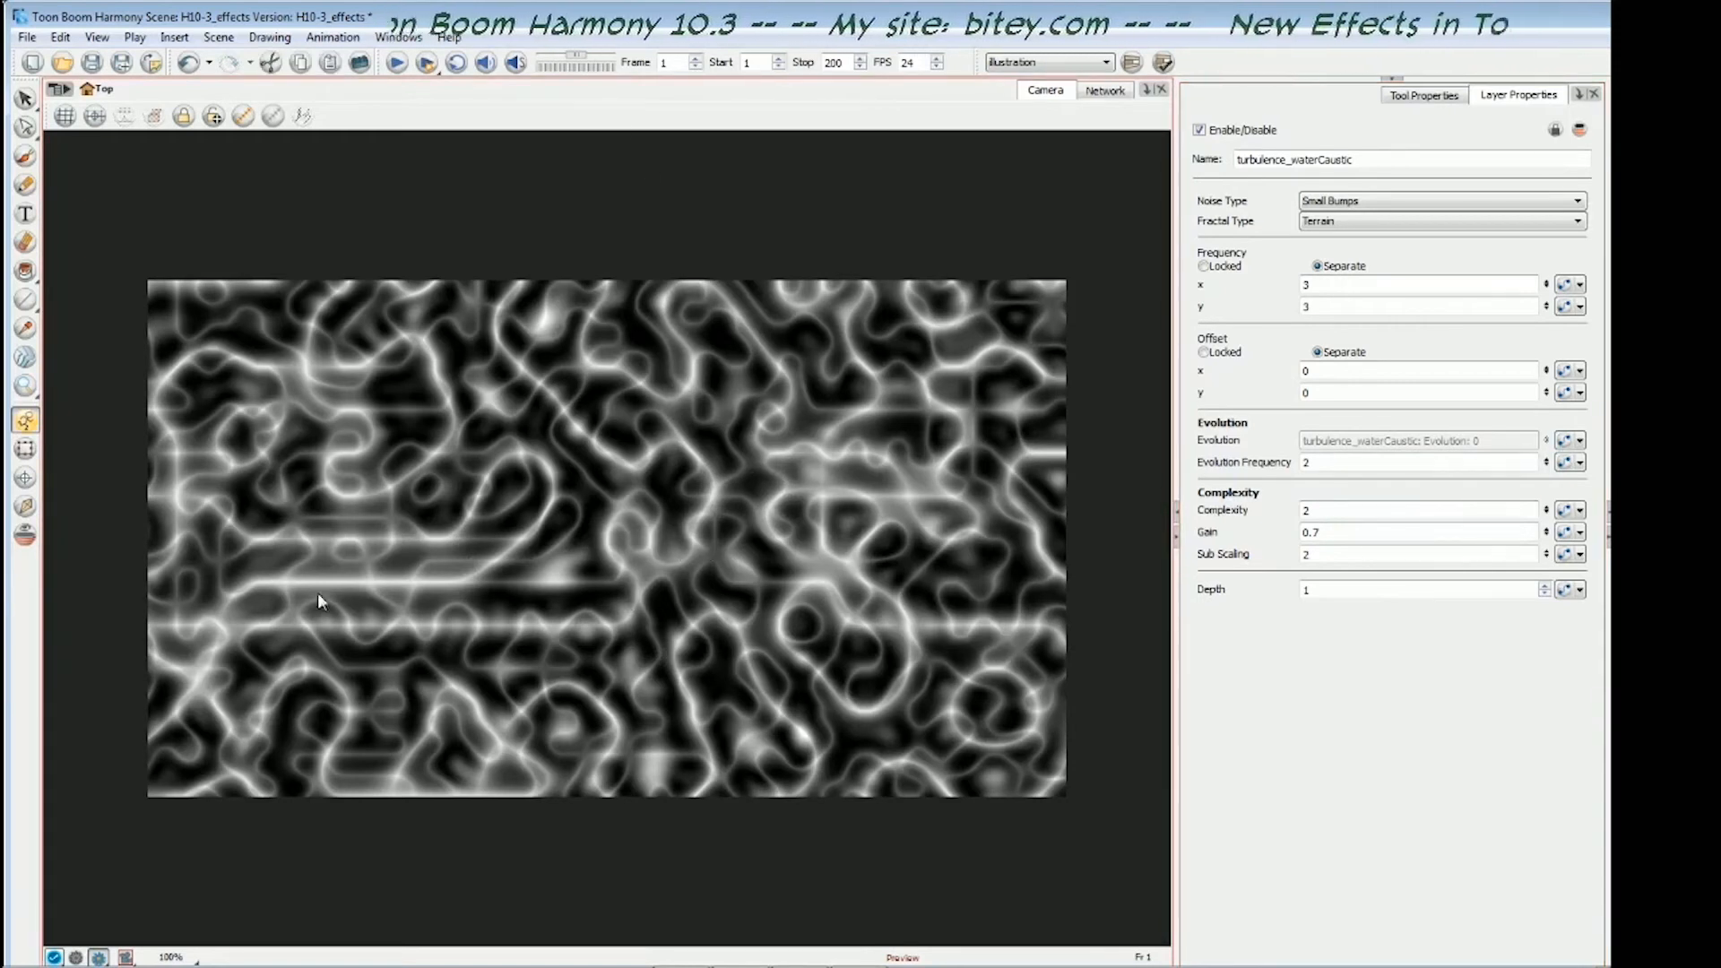
key("period")
key("period")
key("period")
key("period")
key("period")
key("period")
key("period")
key("period")
key("period")
key("period")
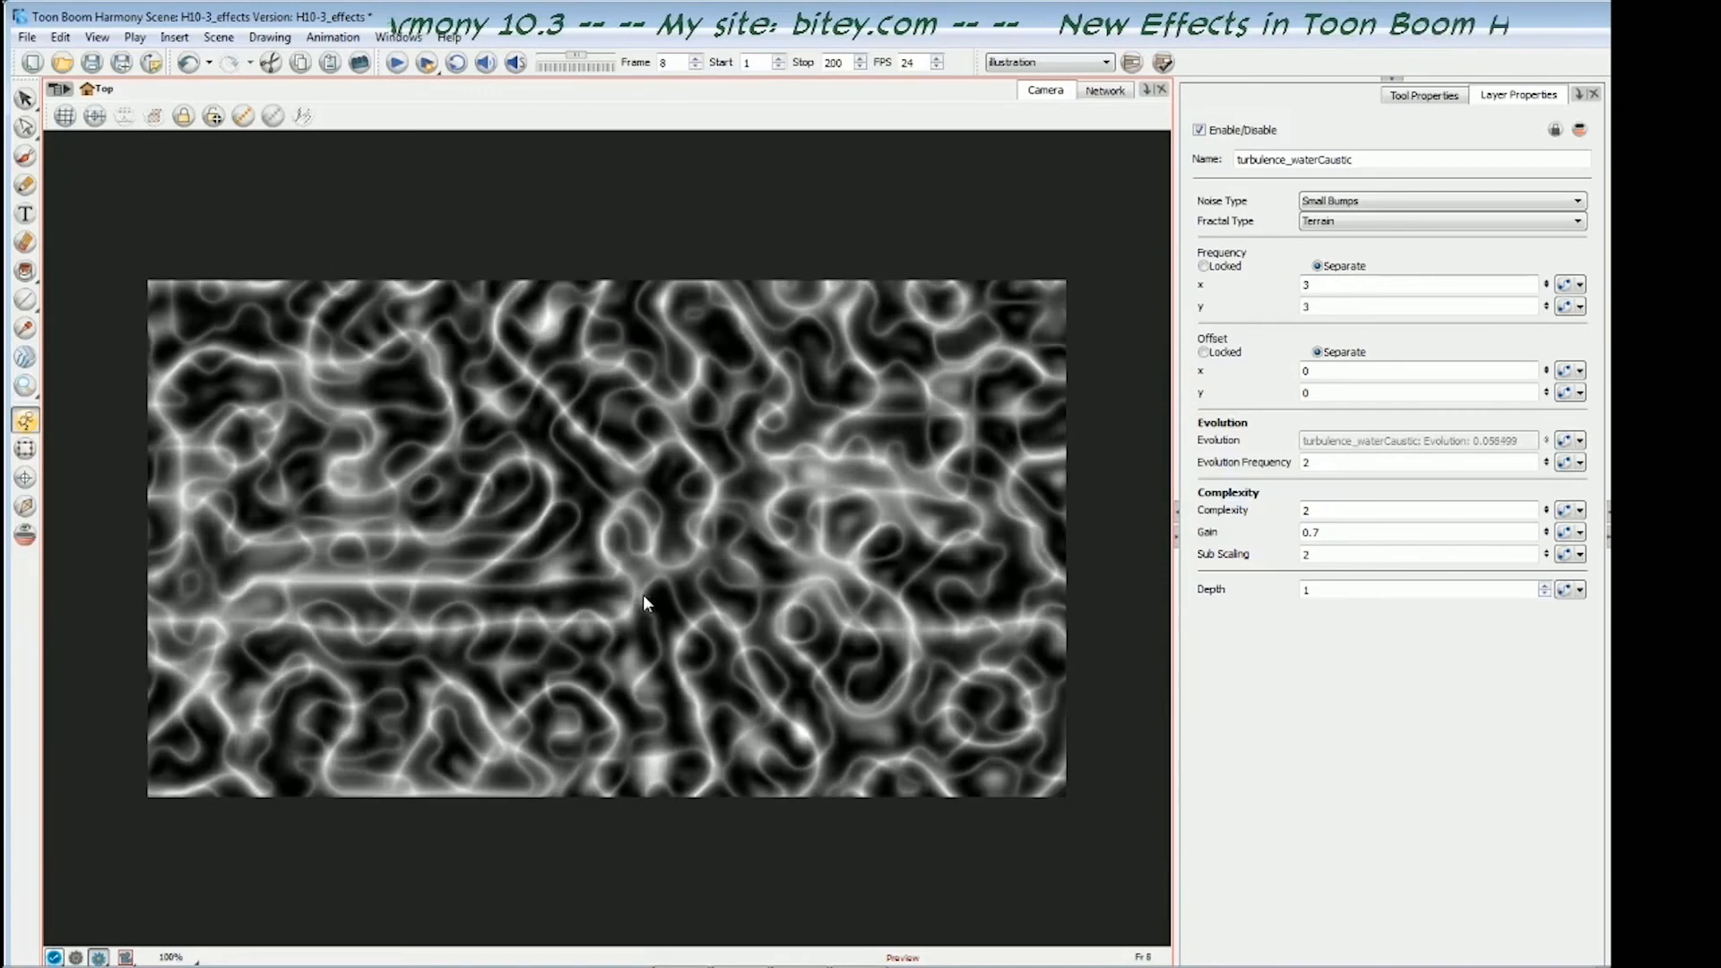
key("period")
key("period")
key("period")
key("period")
key("period")
key("period")
key("period")
key("period")
key("period")
key("period")
key("period")
key("period")
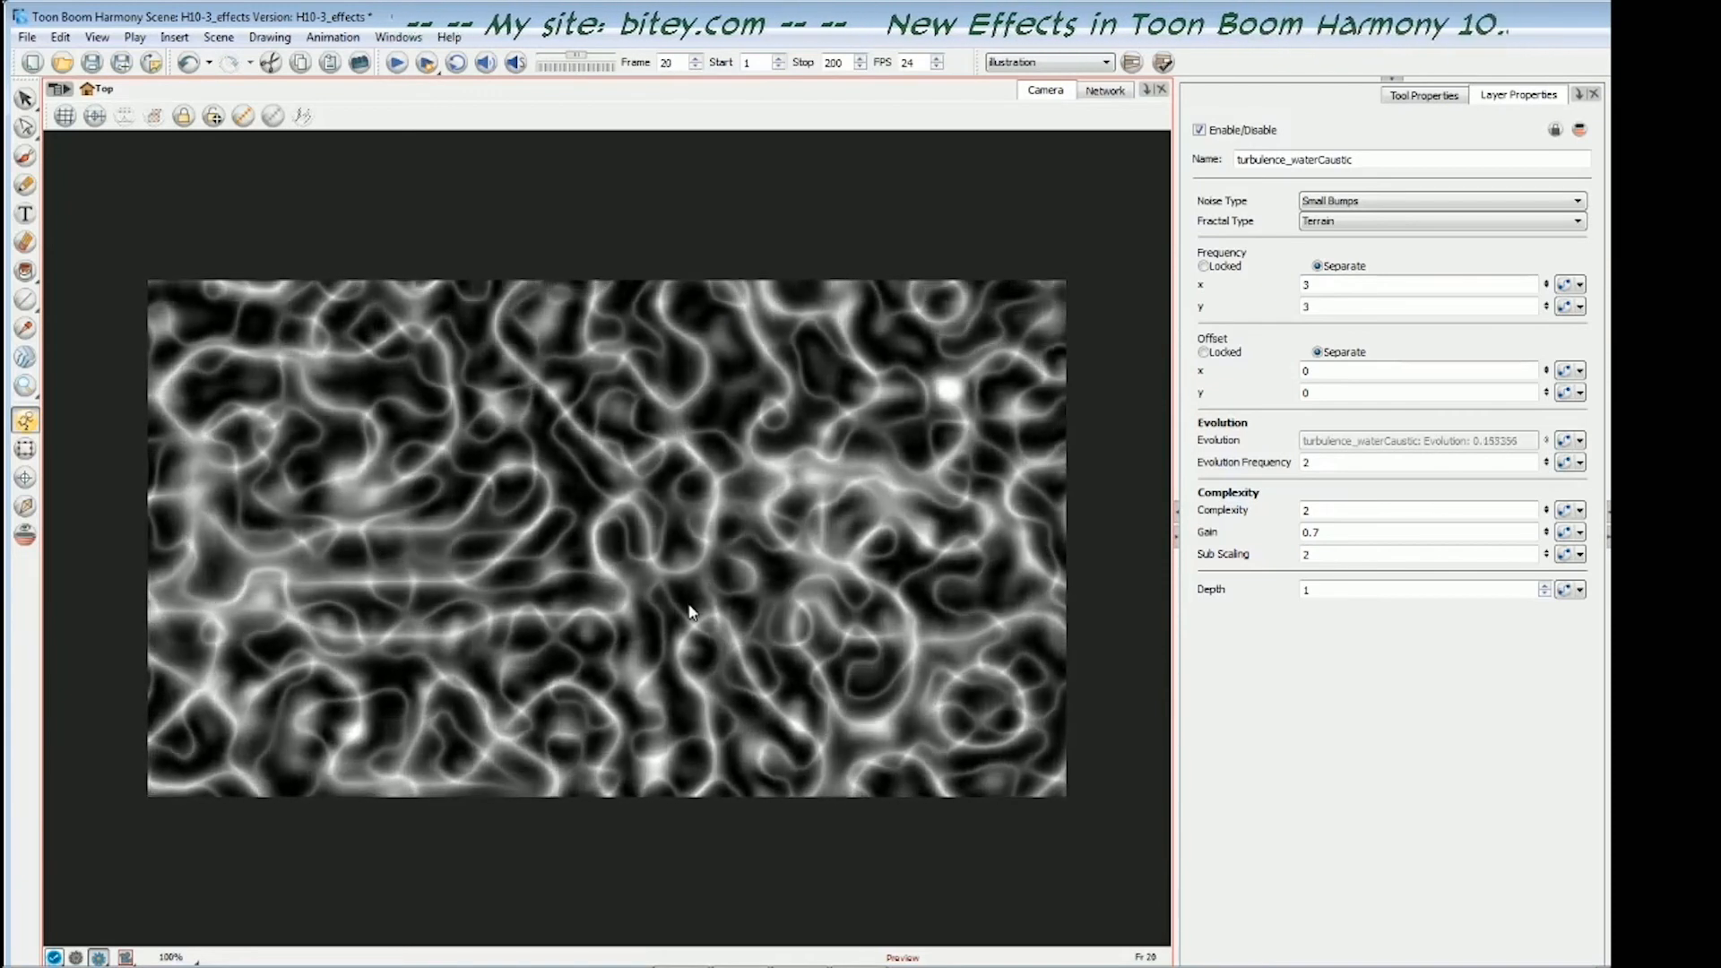
key("period")
key("period")
key("period")
key("period")
key("period")
key("period")
key("period")
key("period")
key("period")
key("period")
key("period")
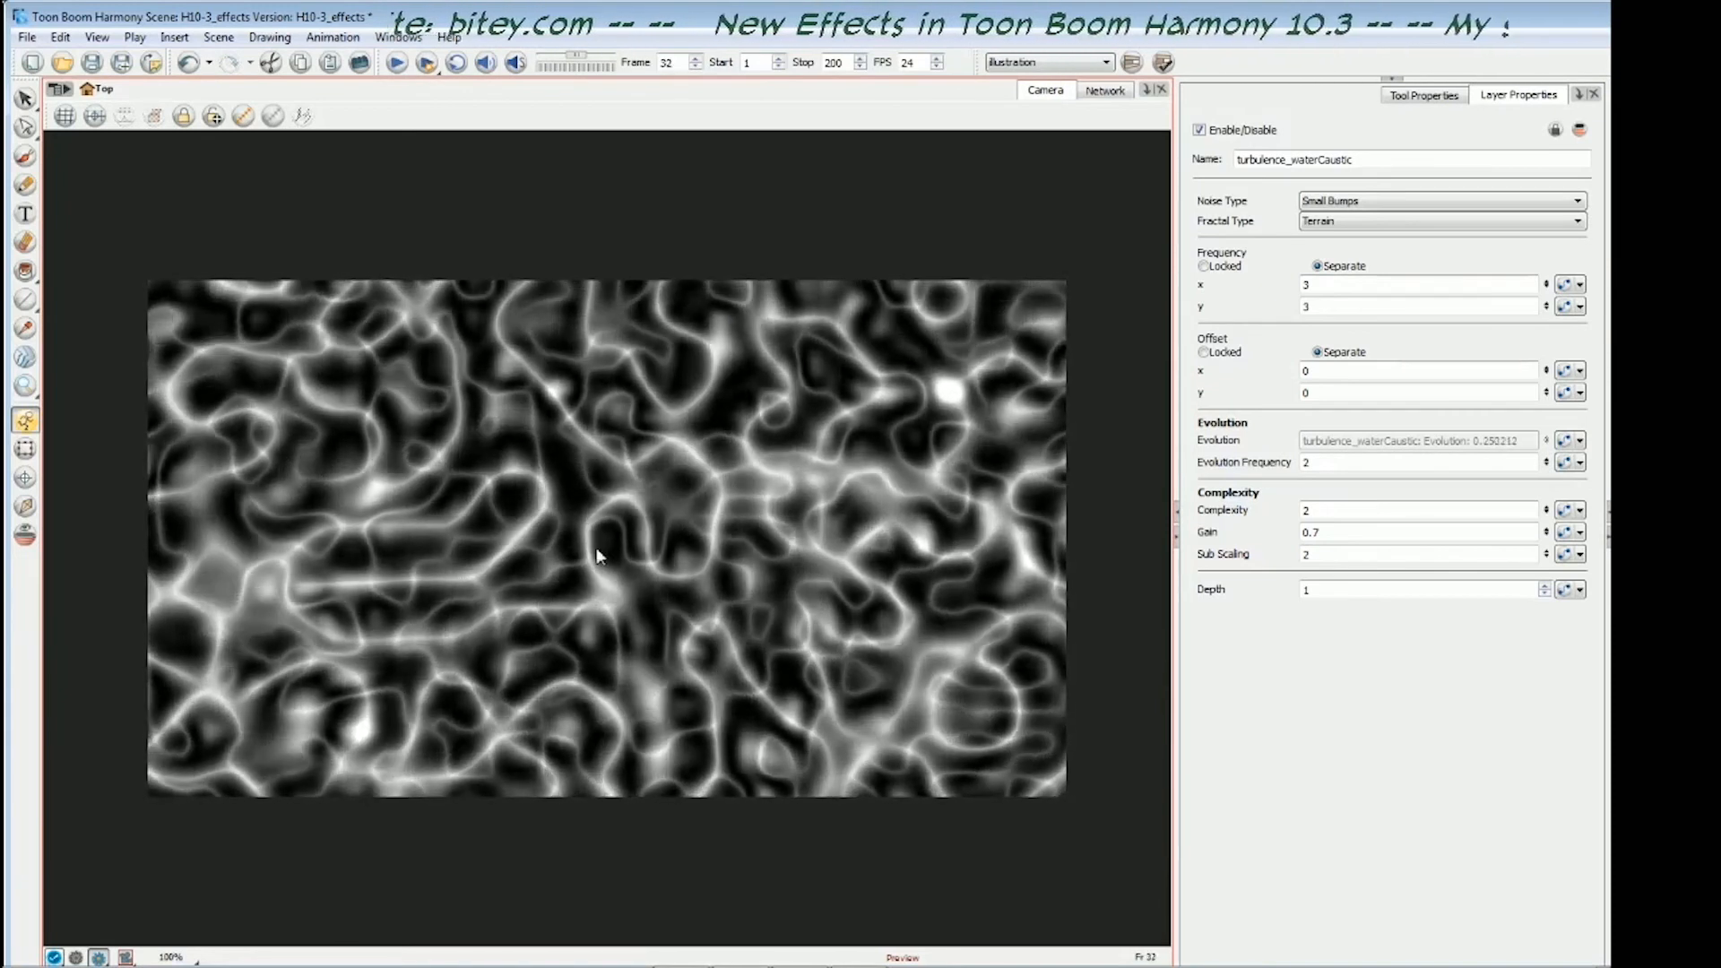
key("period")
key("period")
key("period")
key("period")
key("period")
key("period")
key("period")
key("period")
key("period")
key("period")
key("period")
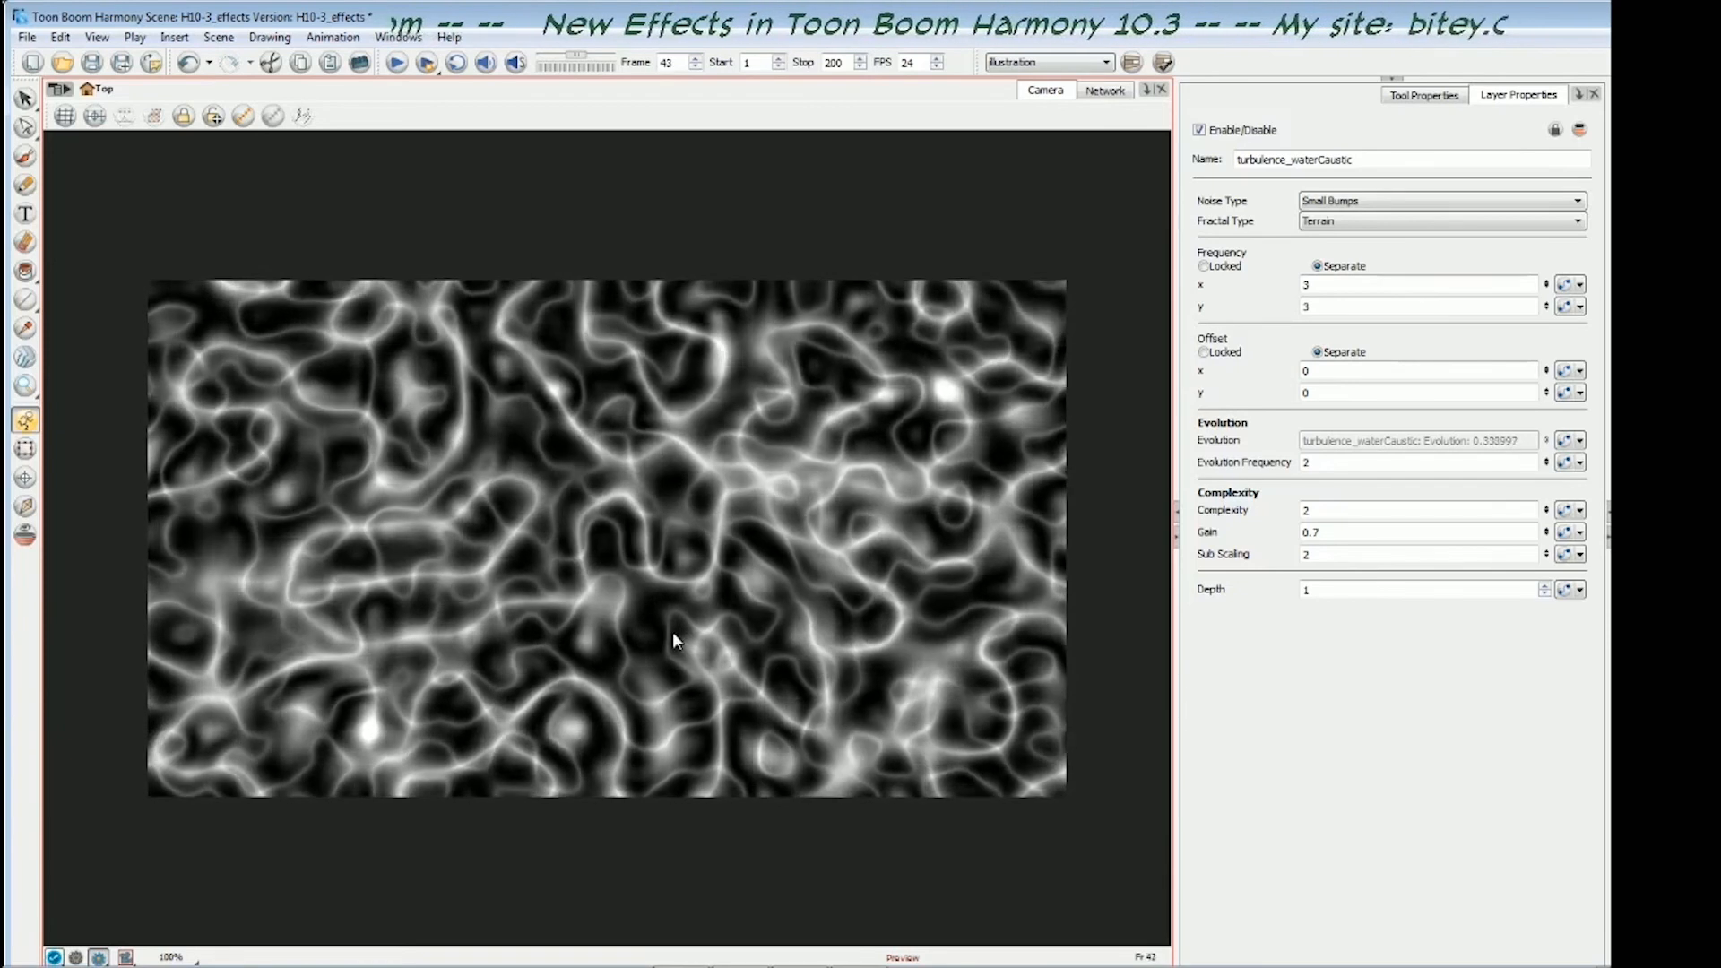
key("period")
key("period")
key("period")
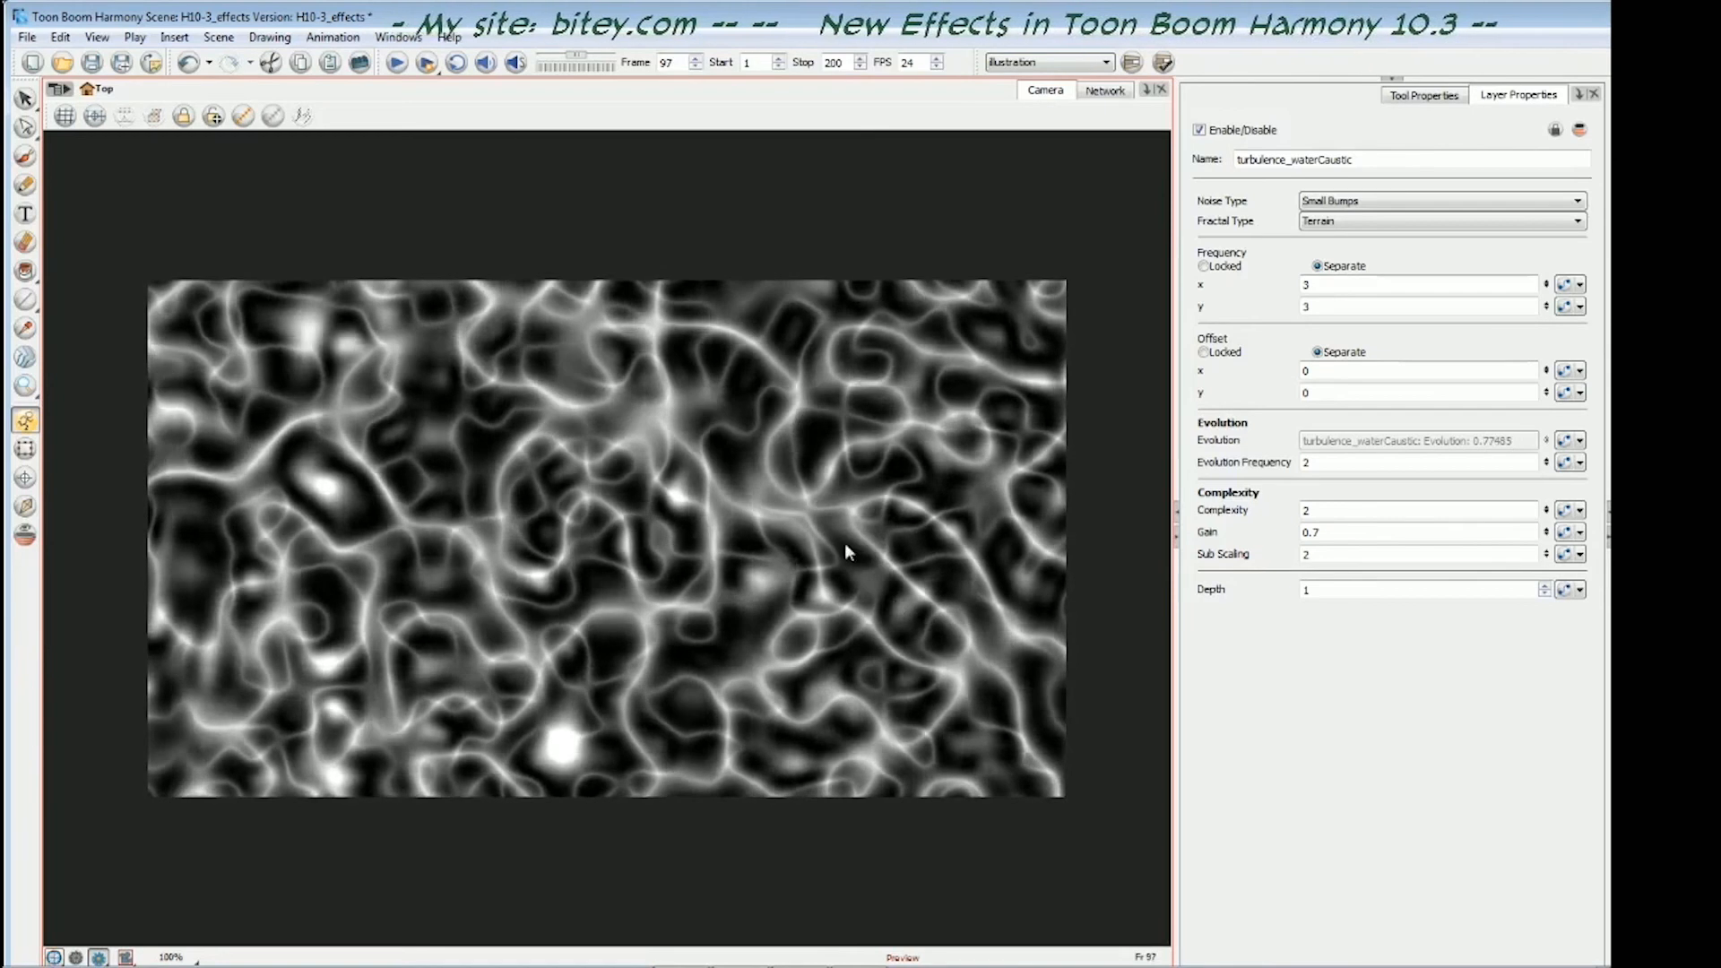
- Set the turbulence_waterCaustic frequency to 2 in both x and y
left_click(1327, 284)
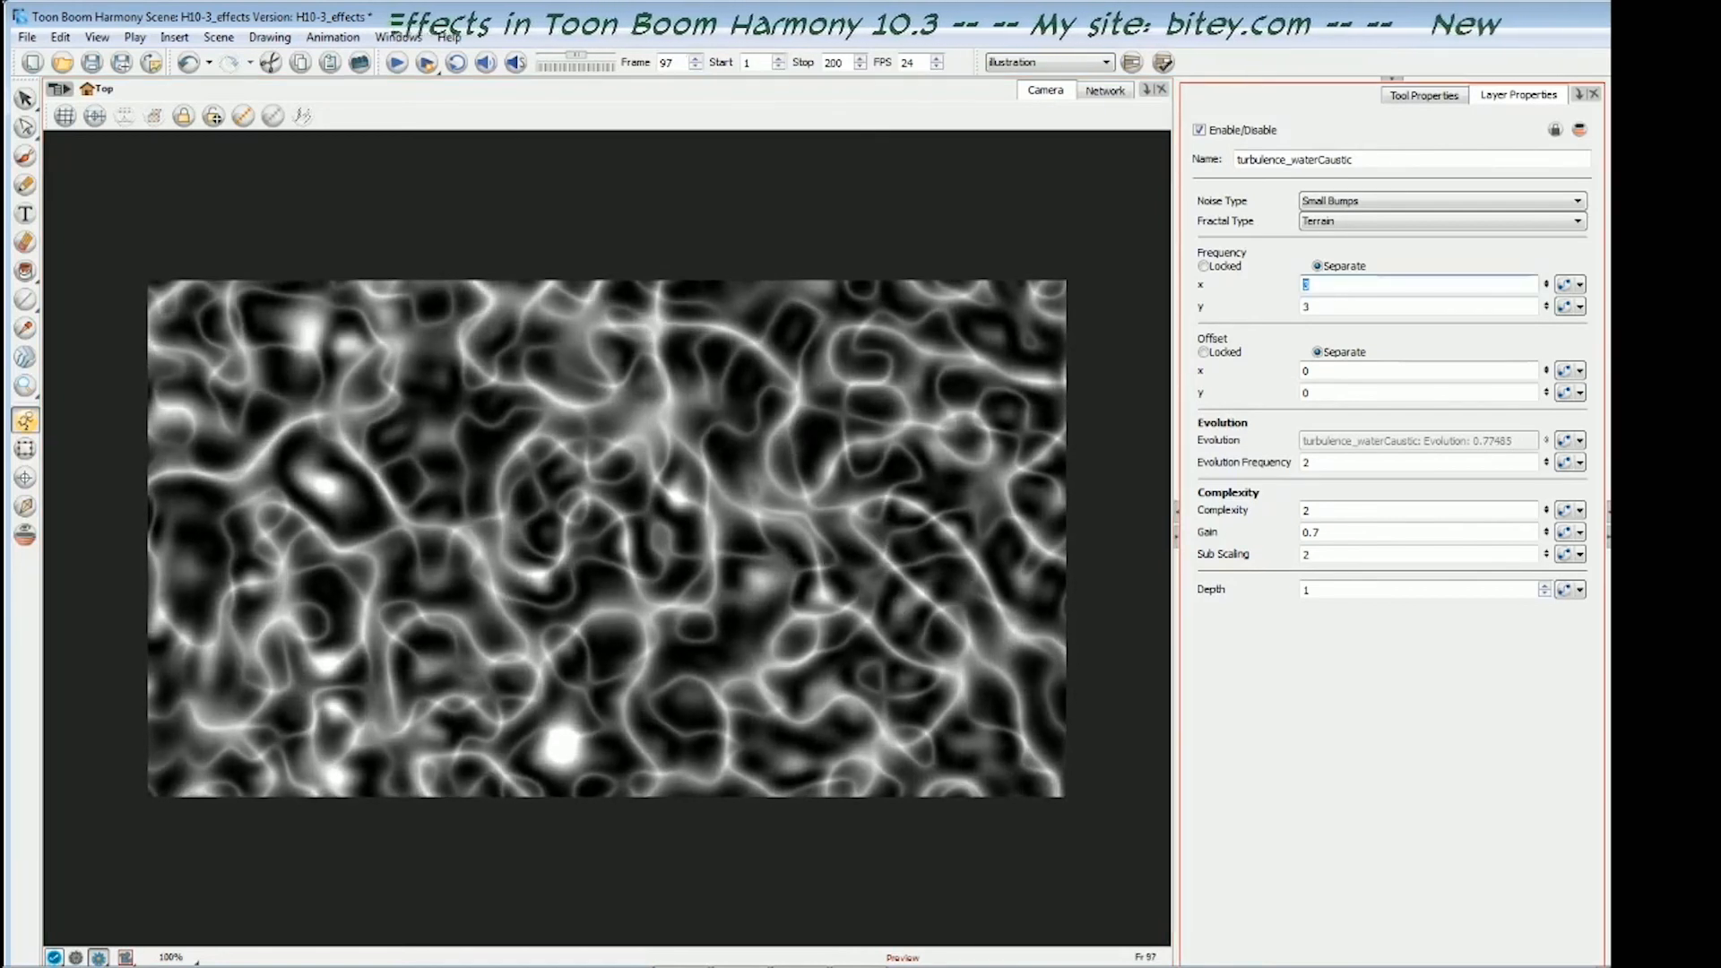
type("2")
key("Tab")
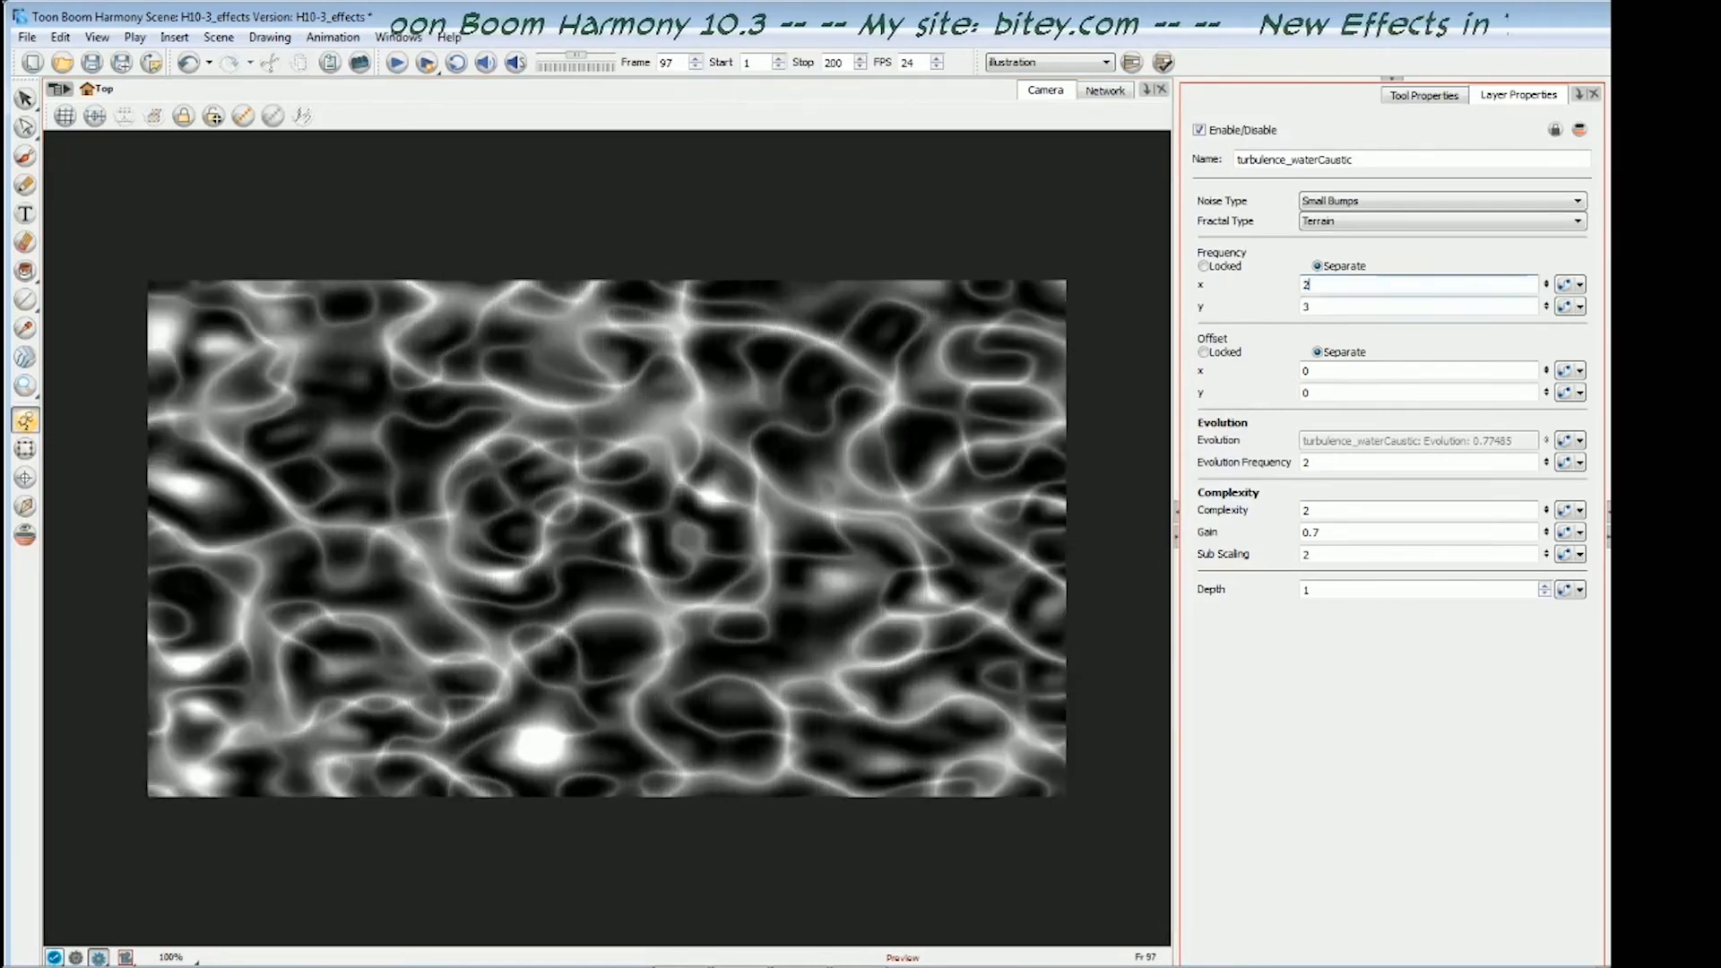
type("2")
key("Return")
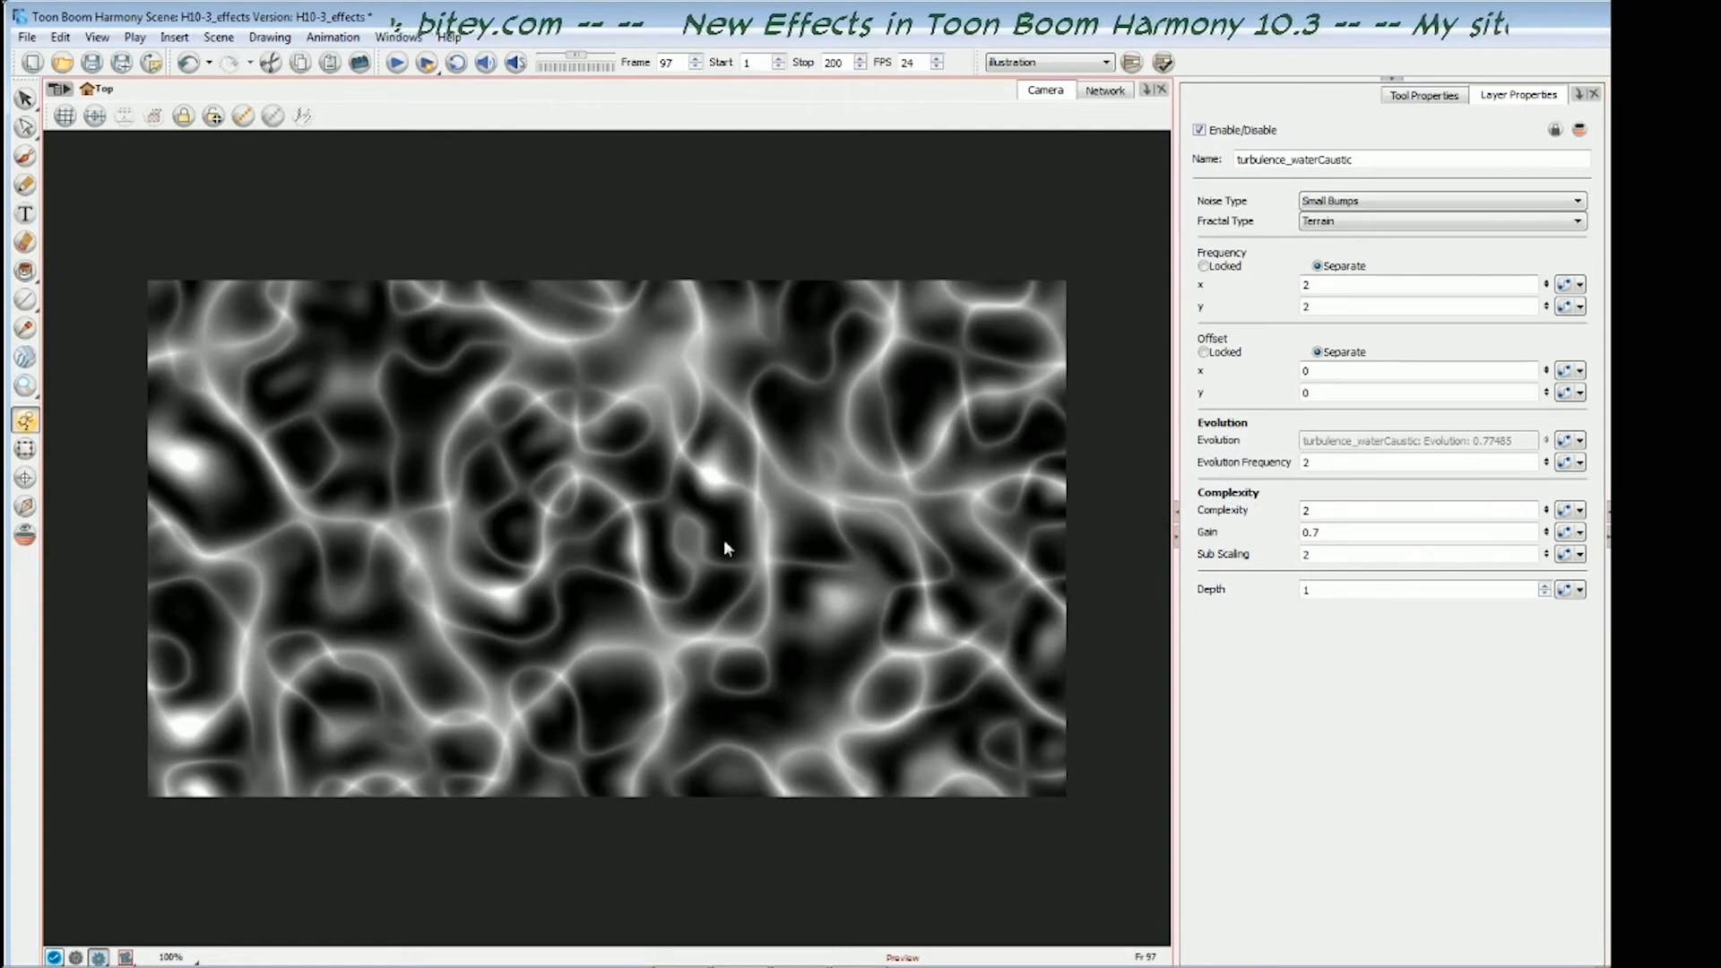
- Try a Complexity of 1 on the water caustic noise, and restore it to 2
double_click(1307, 510)
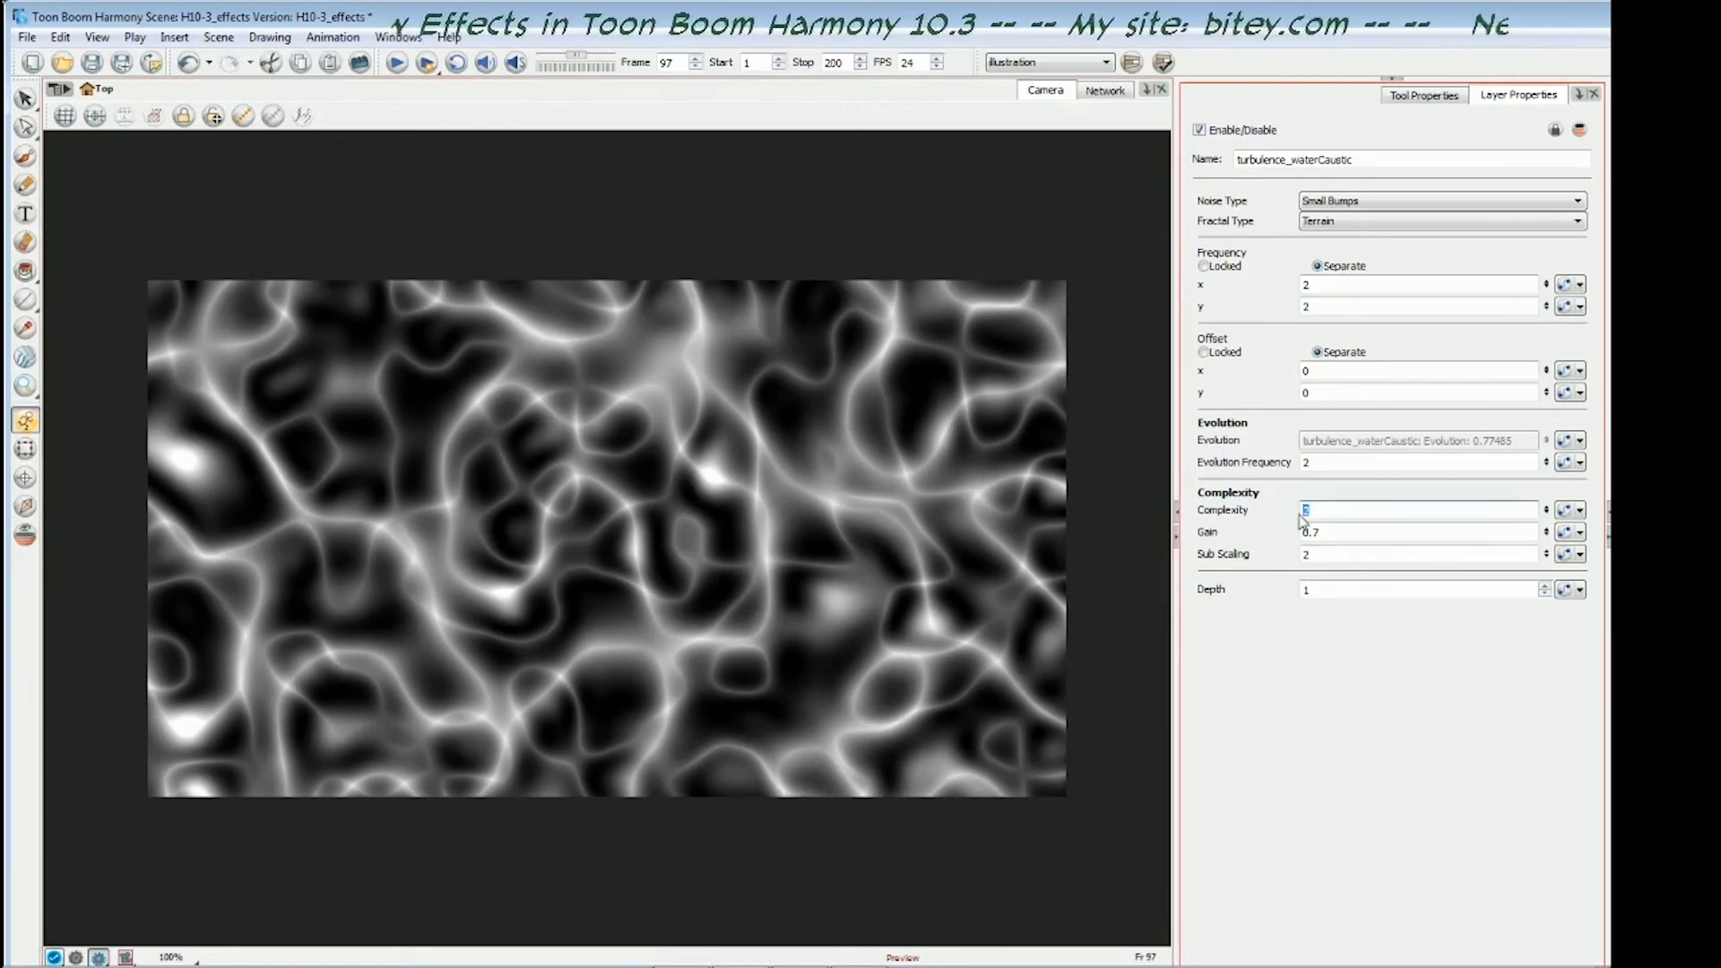
type("1")
key("Return")
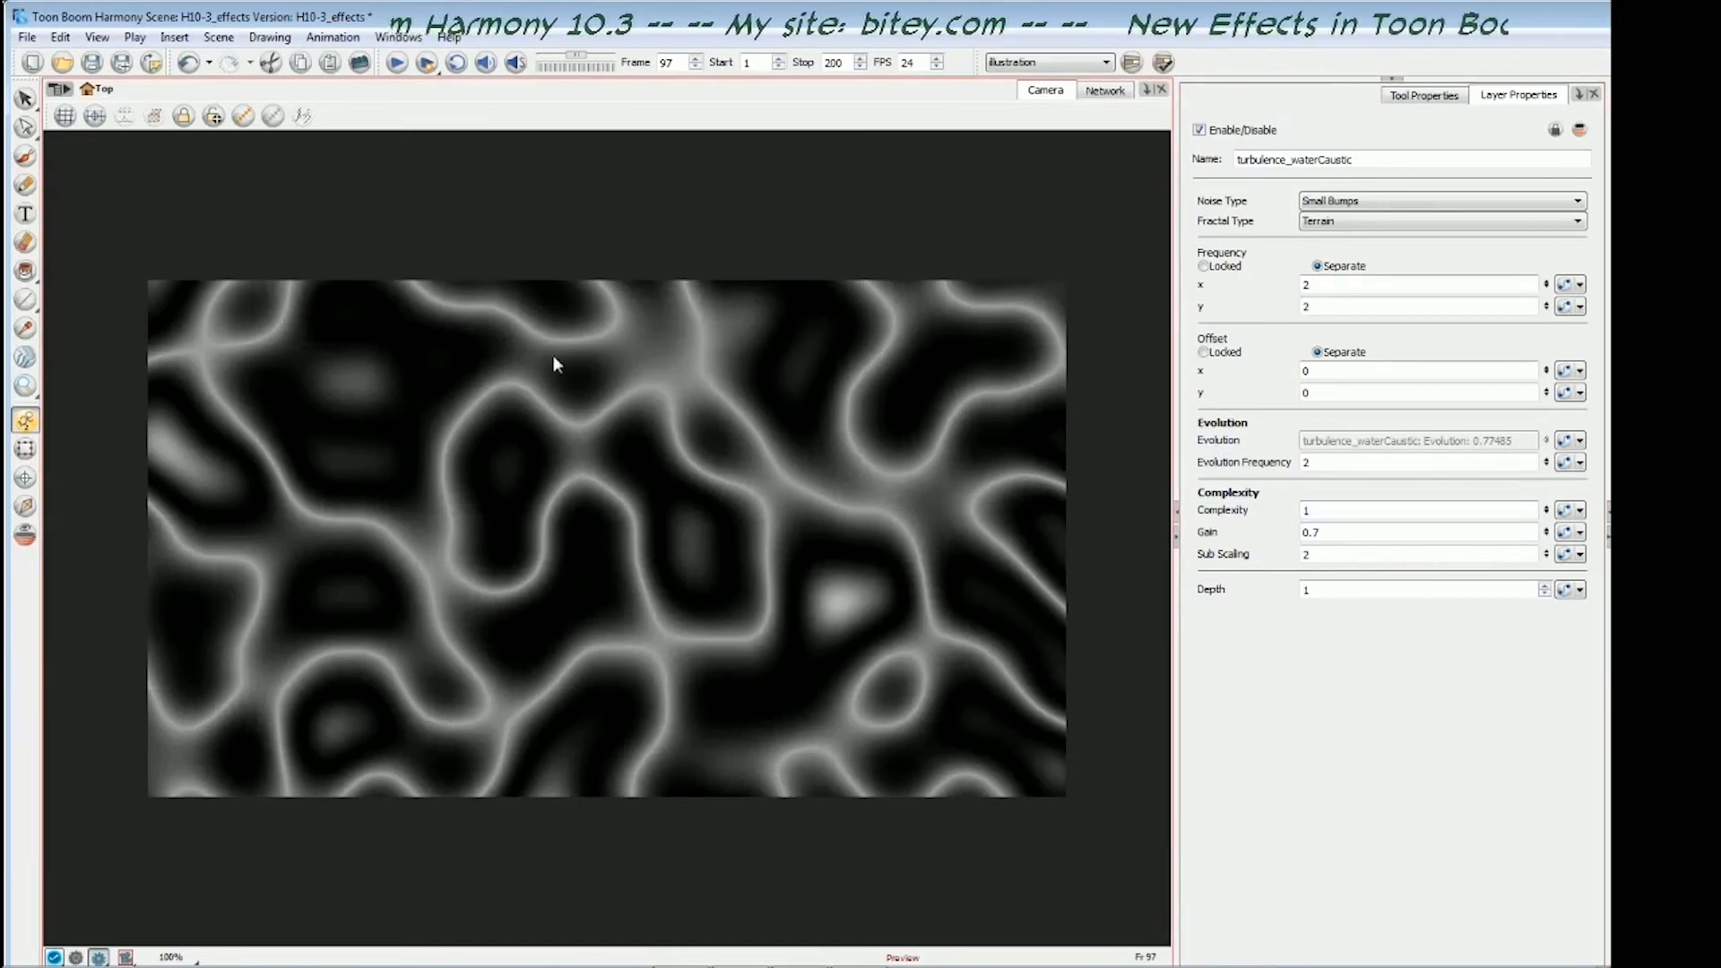
double_click(1324, 504)
type("2")
key("Return")
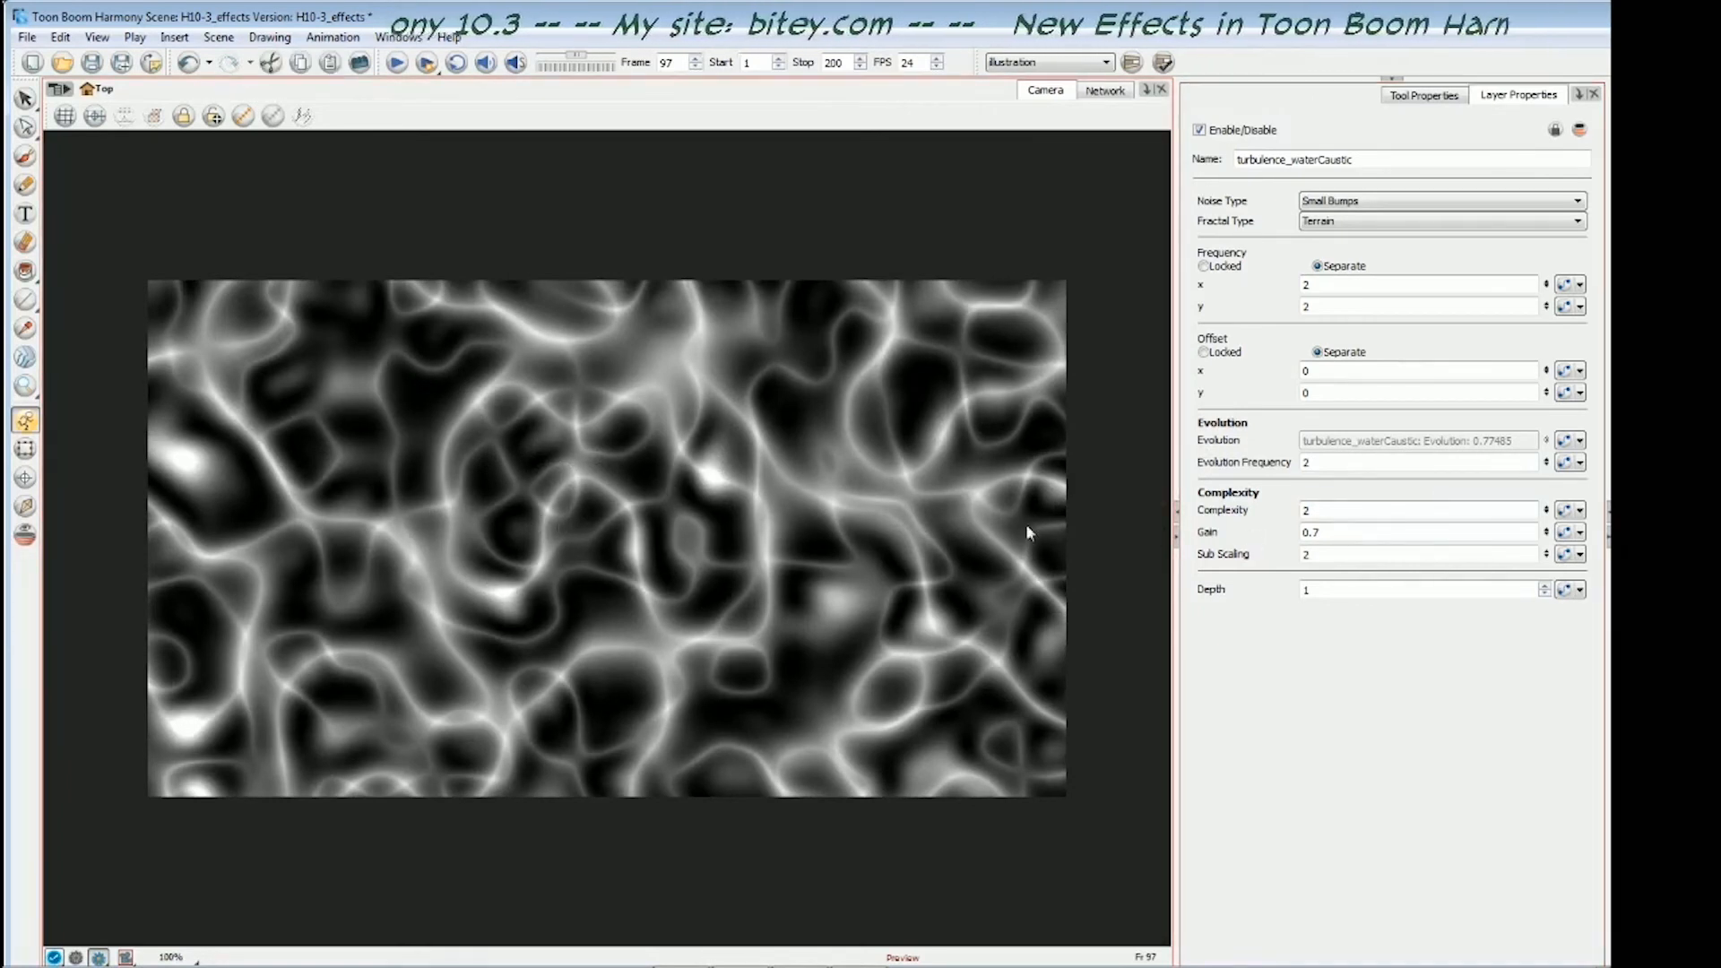
- Try a Gain of 1 on the water caustic noise, and restore it to 0.7
left_click(1318, 532)
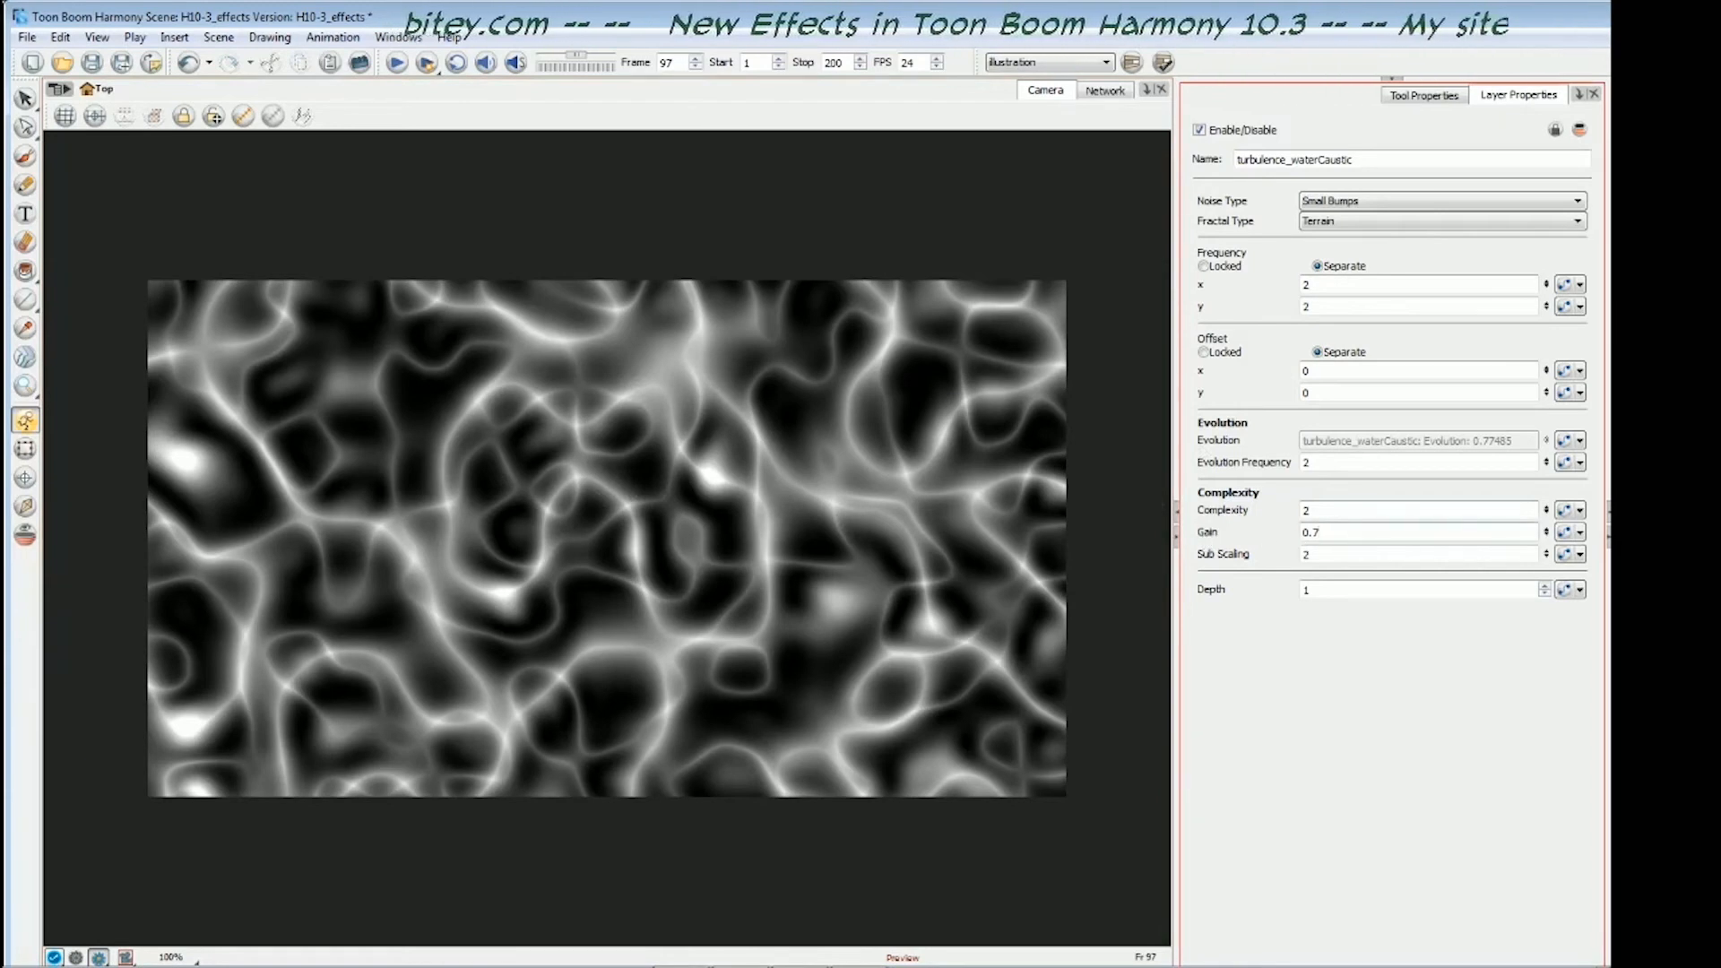
left_click_drag(1318, 532, 1299, 544)
type("1")
key("Return")
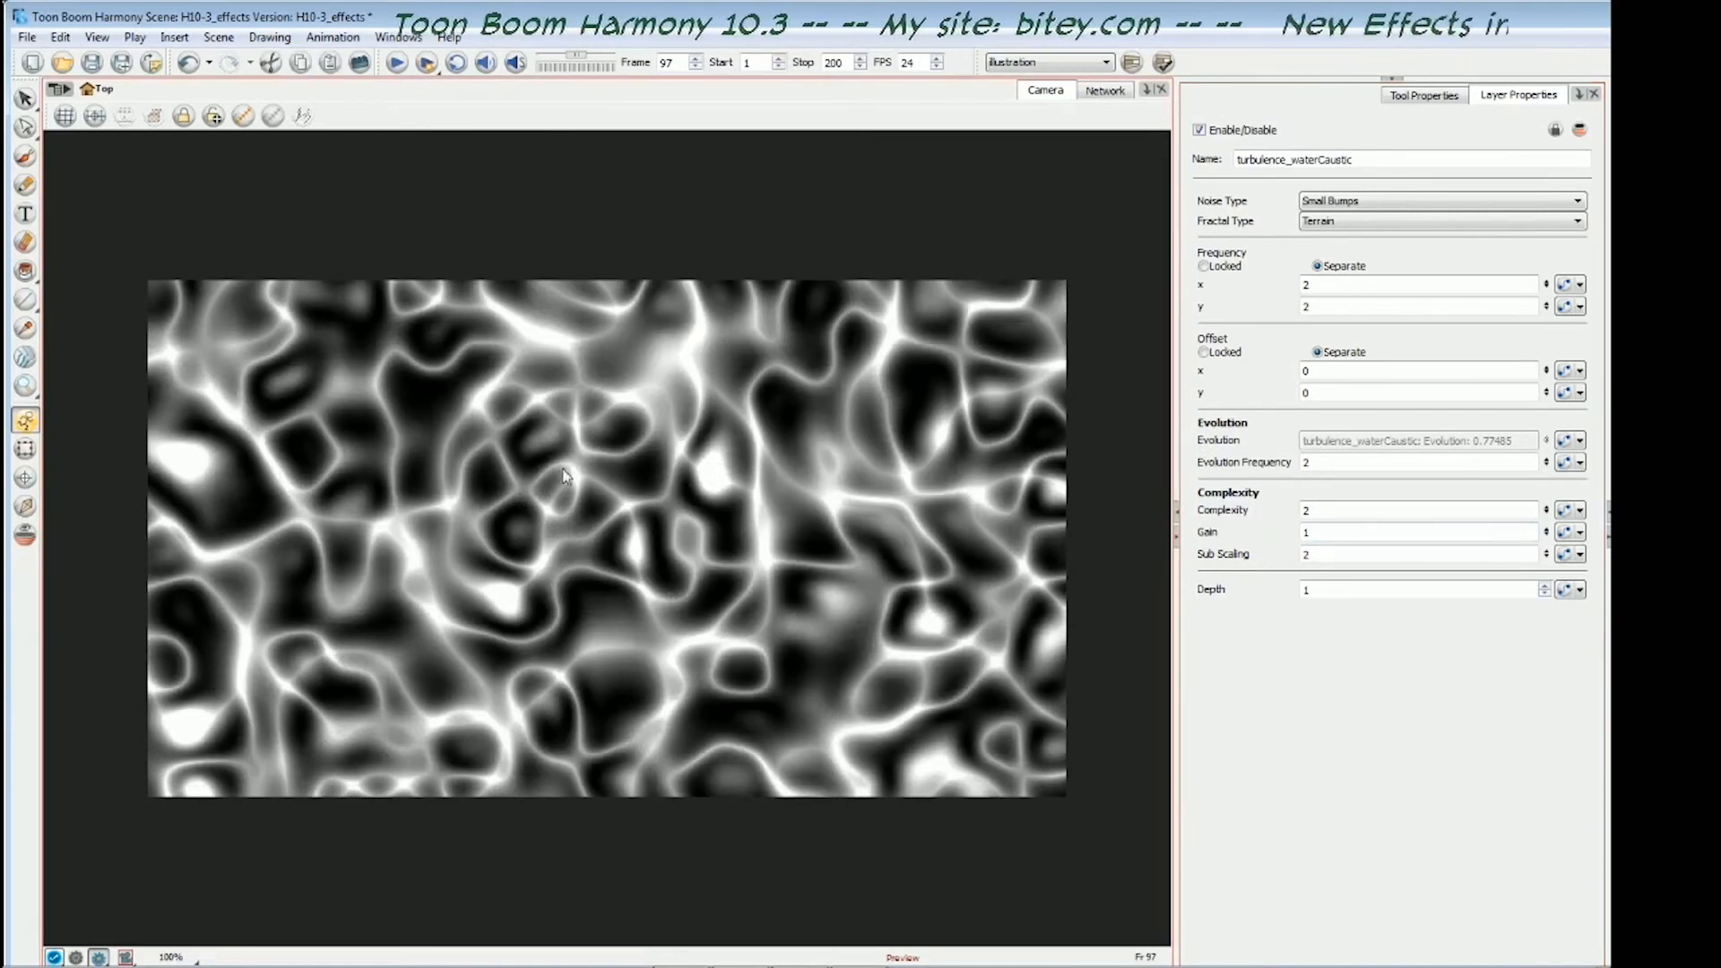
left_click_drag(1314, 532, 1299, 540)
type("10")
type("0.")
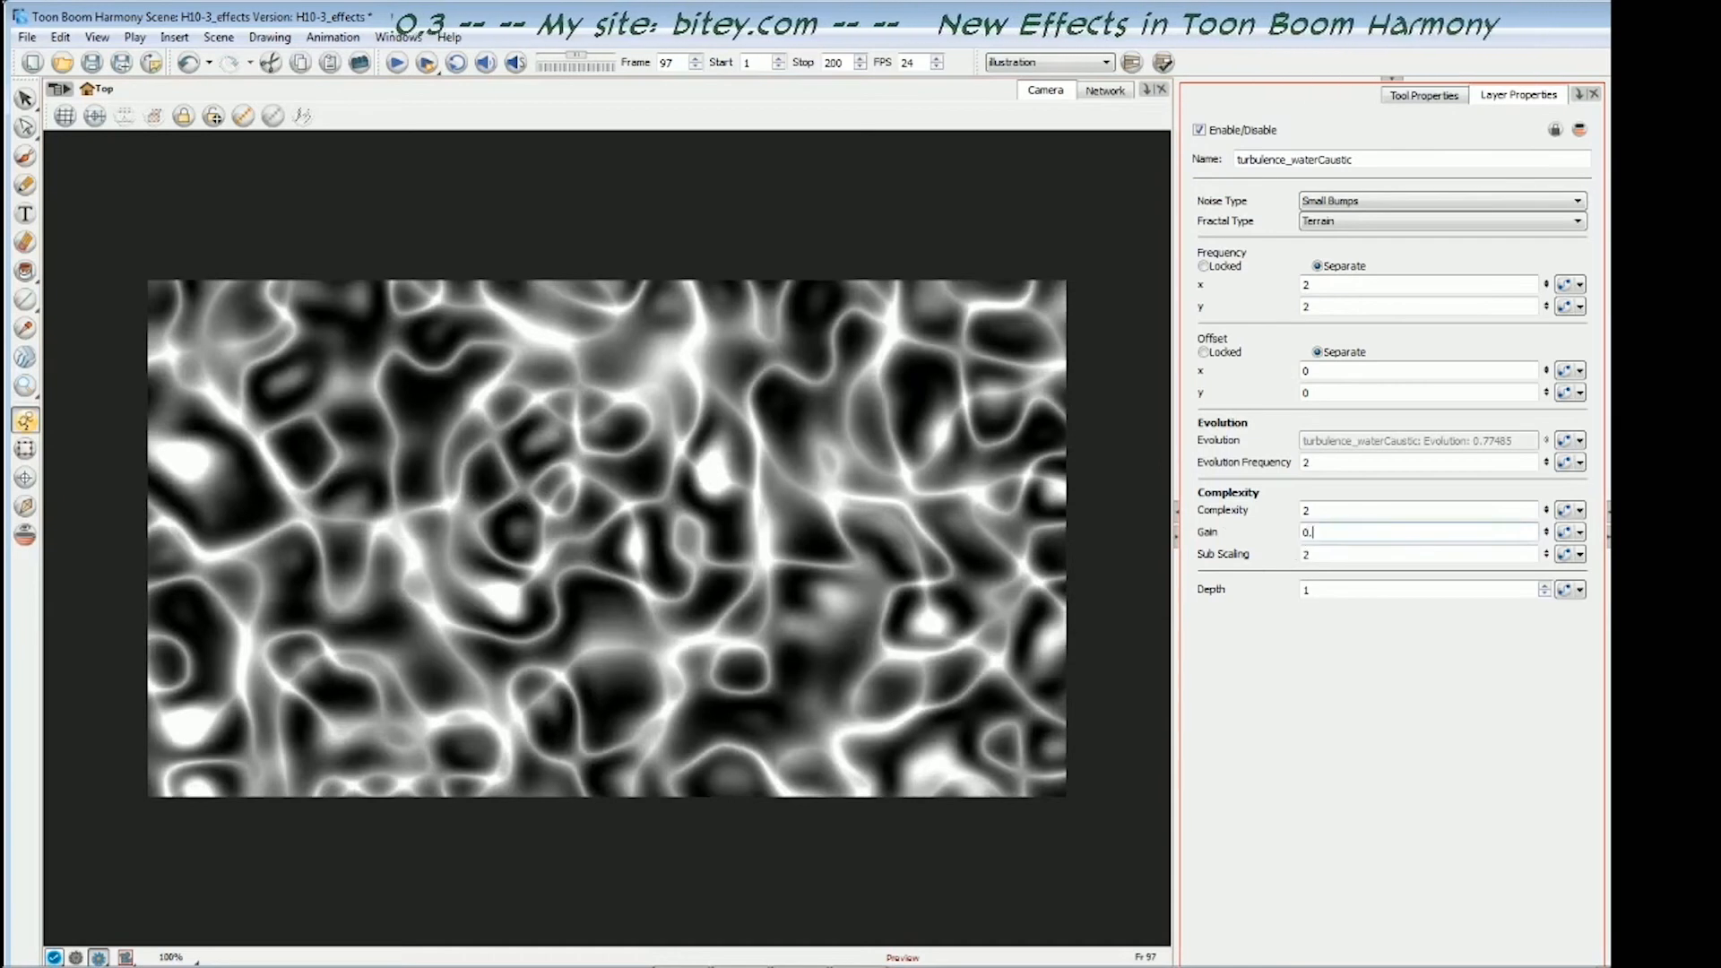
type("7")
key("Return")
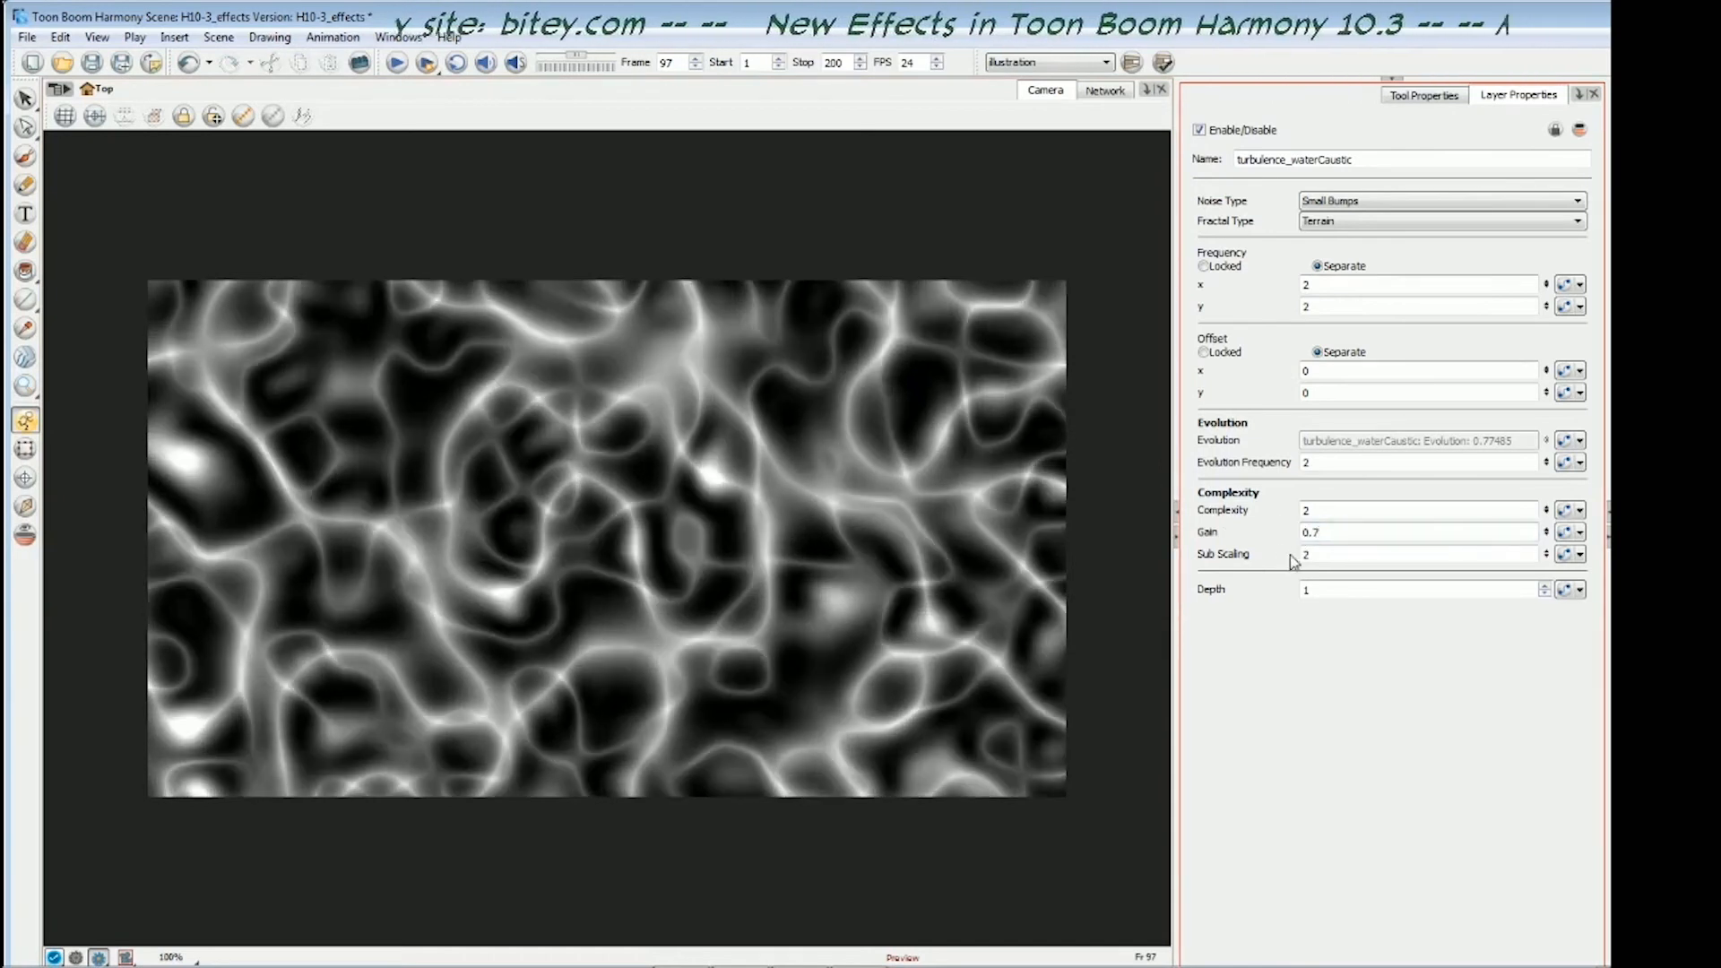
- Compare Sub Scaling values of 1, 2 and 3 on the water caustic noise, and return it to 2
left_click(1307, 554)
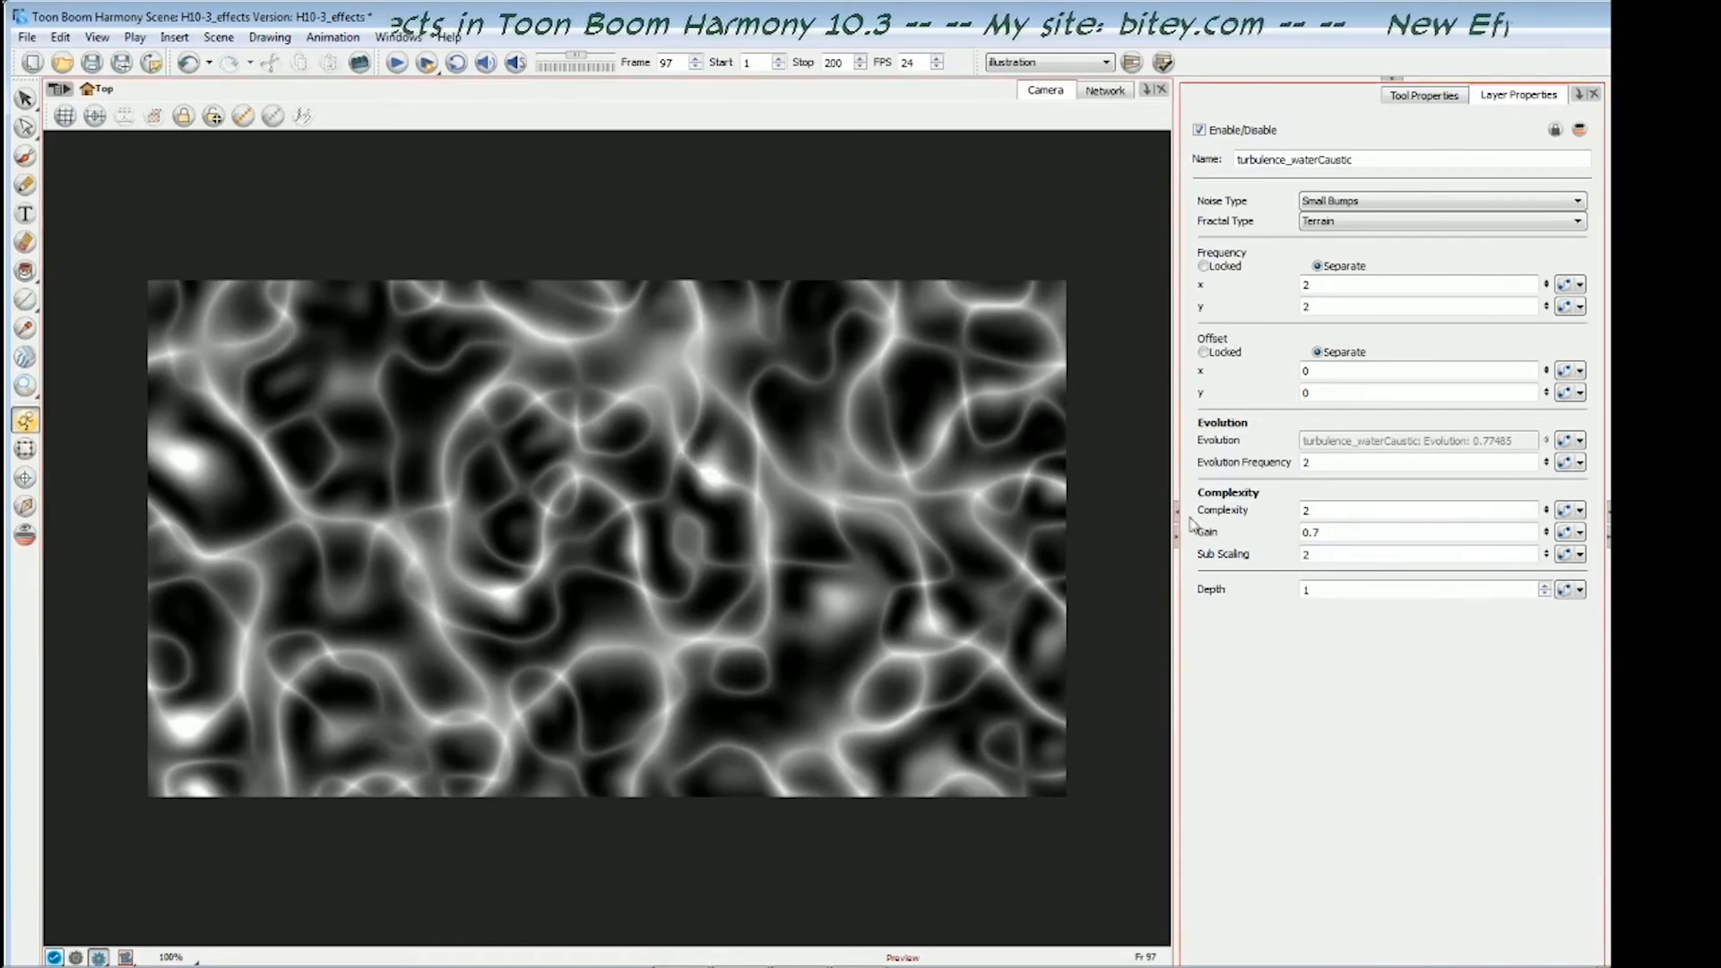
double_click(1306, 554)
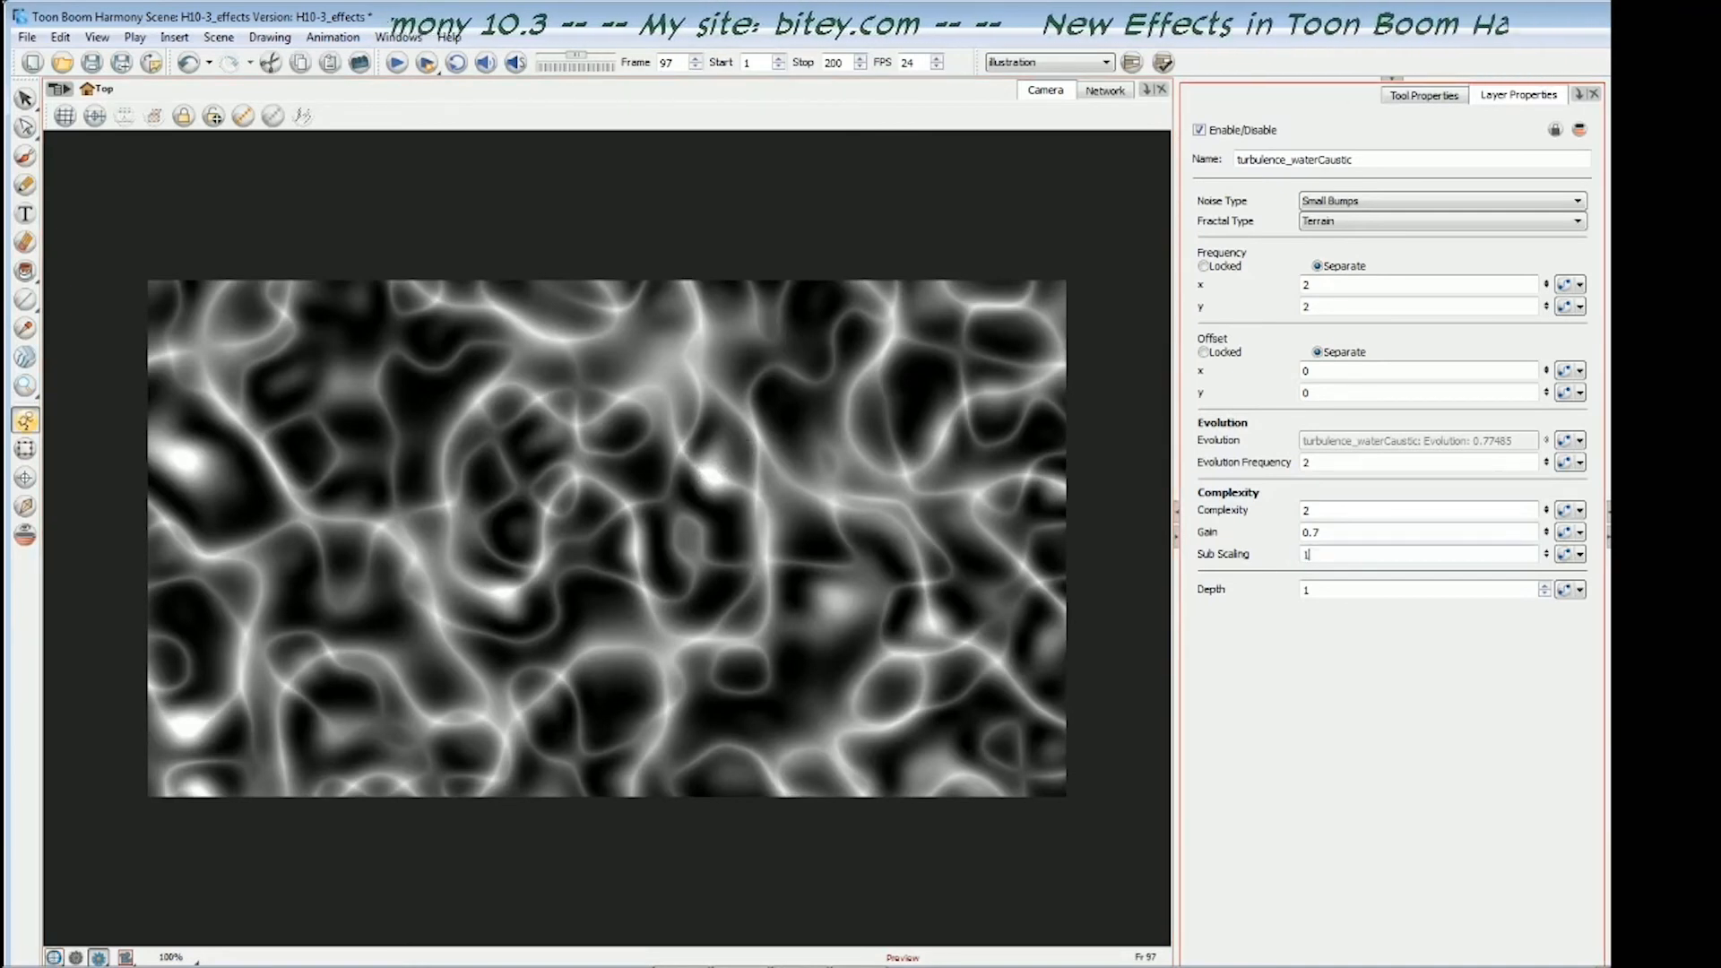
key("Return")
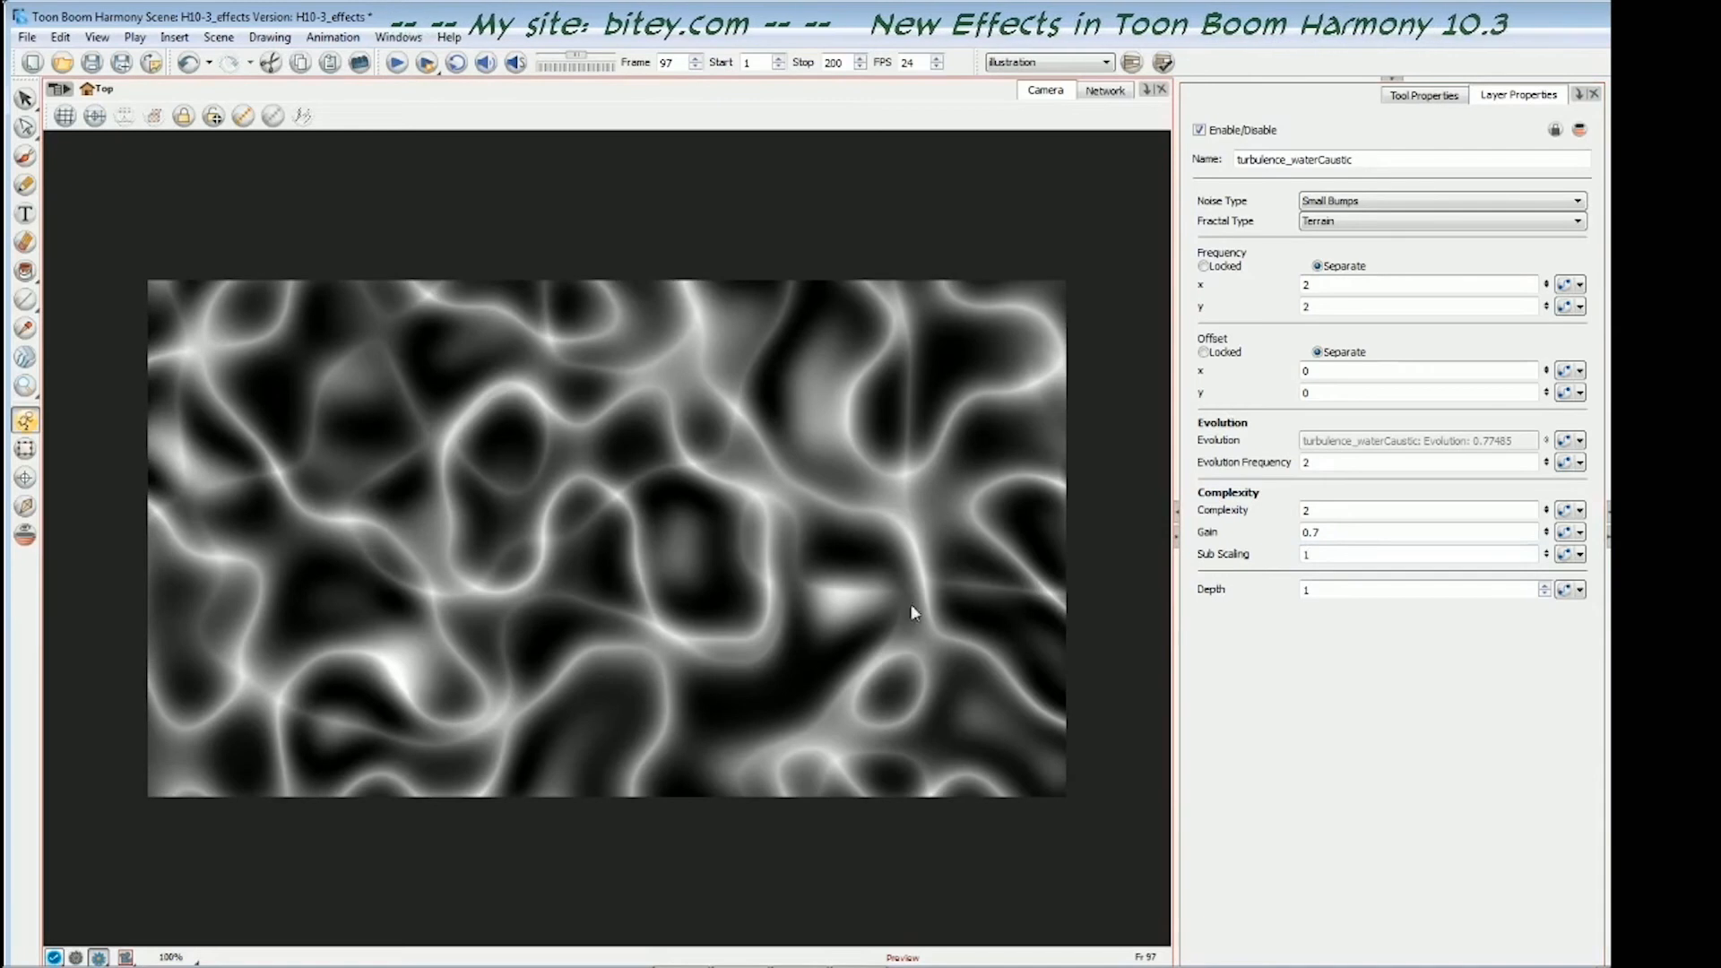
double_click(1305, 554)
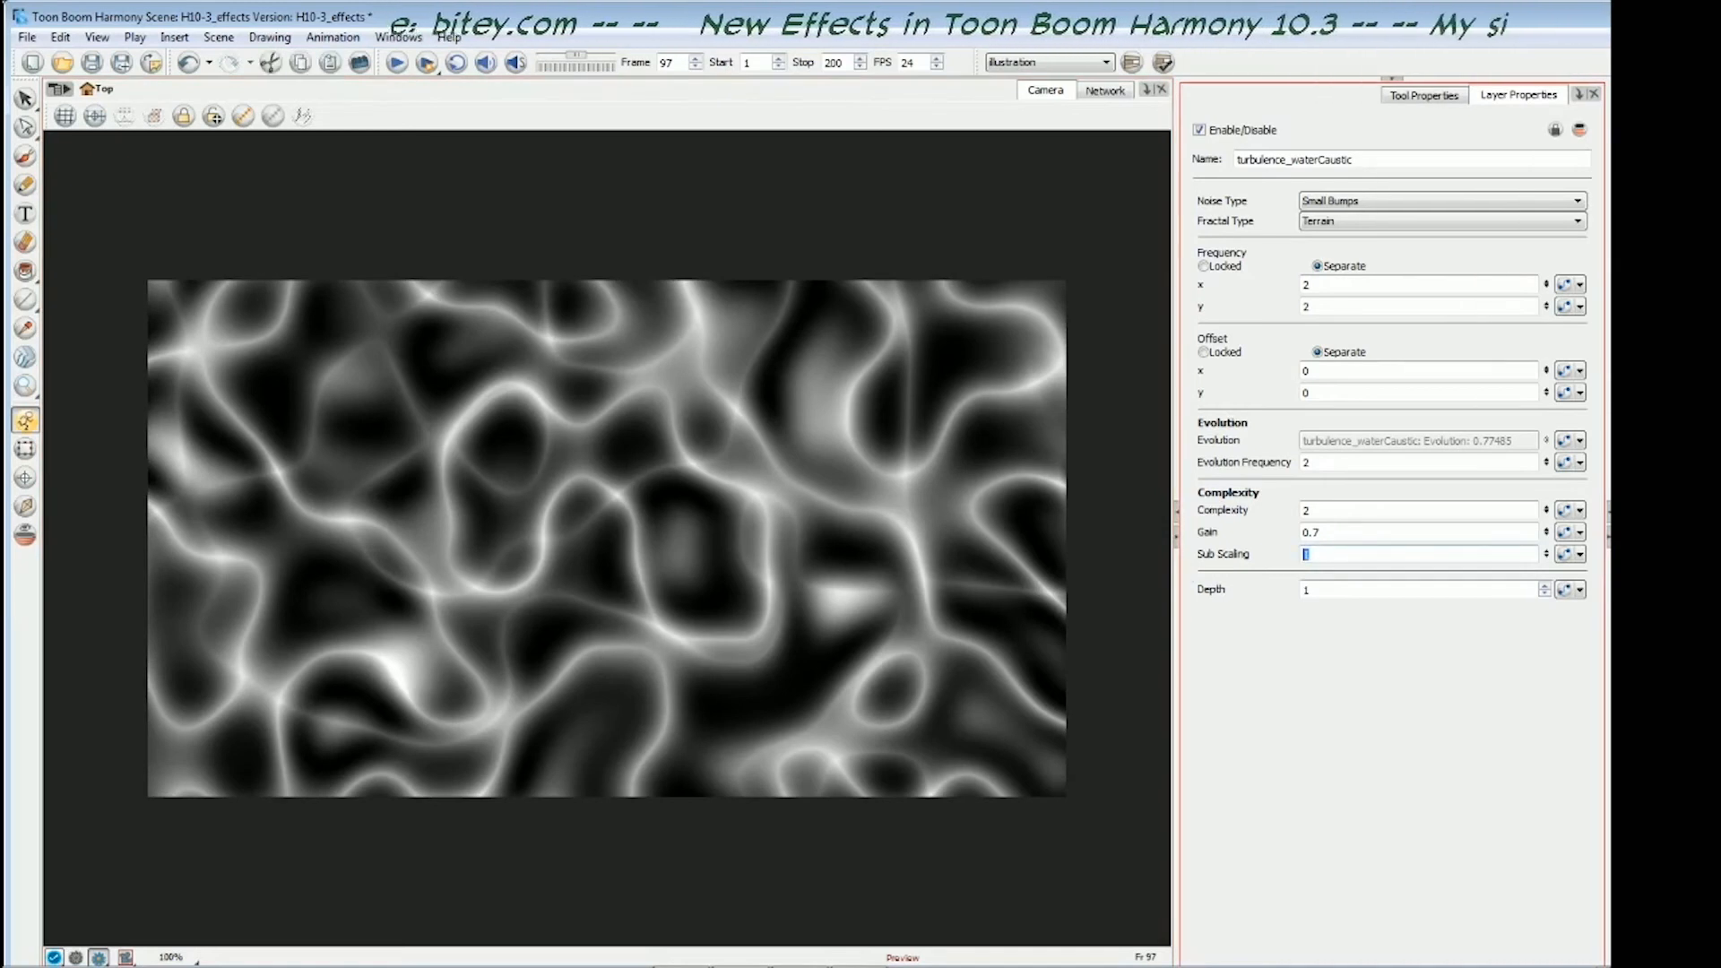
type("2")
key("Return")
type("3")
key("Return")
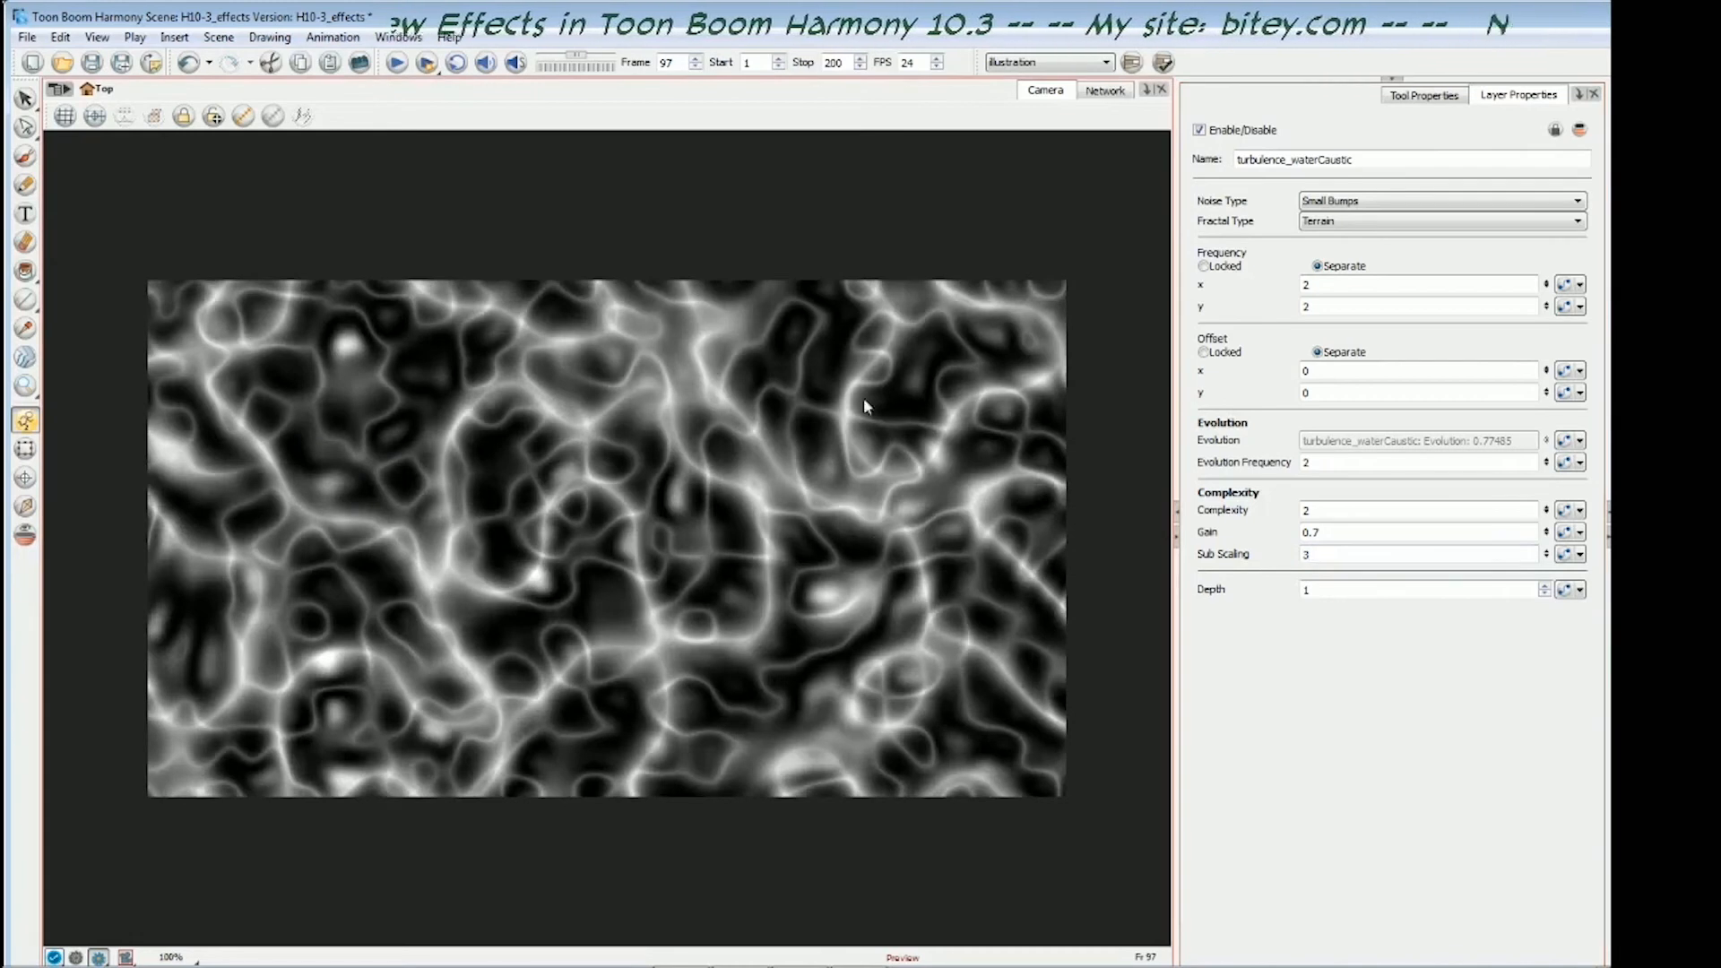
double_click(1304, 555)
type("2")
key("Return")
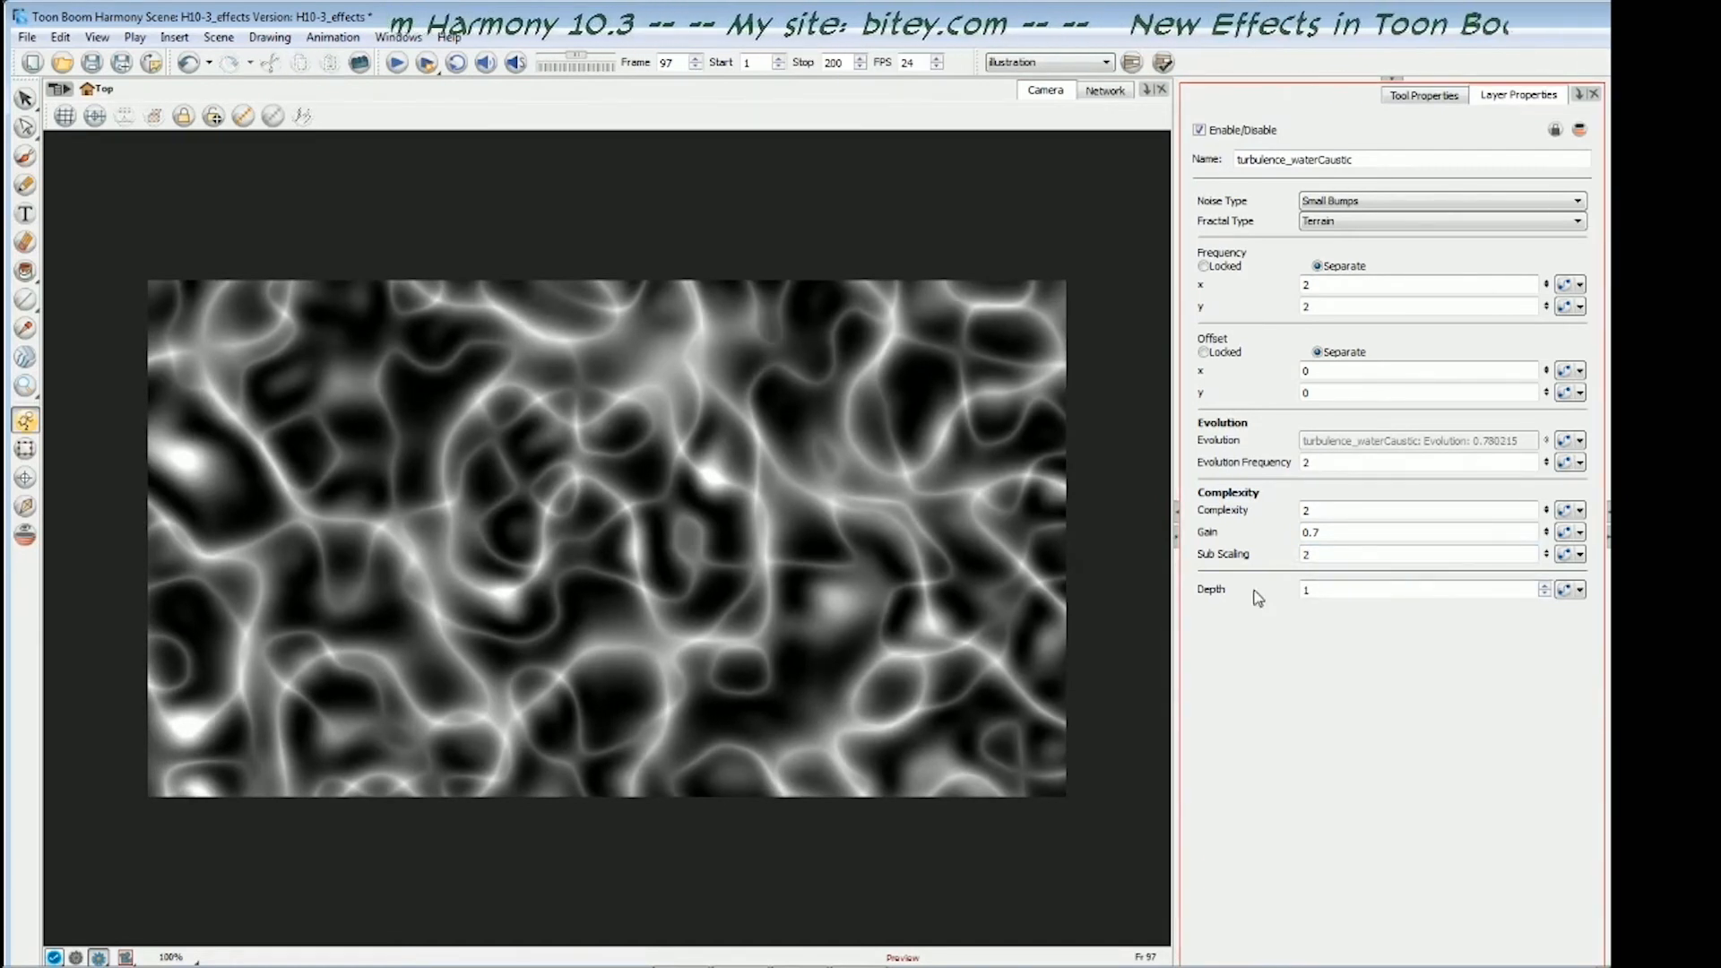
- Set the Sub Scaling of the water caustic noise to 1.4
double_click(1308, 555)
type("1.")
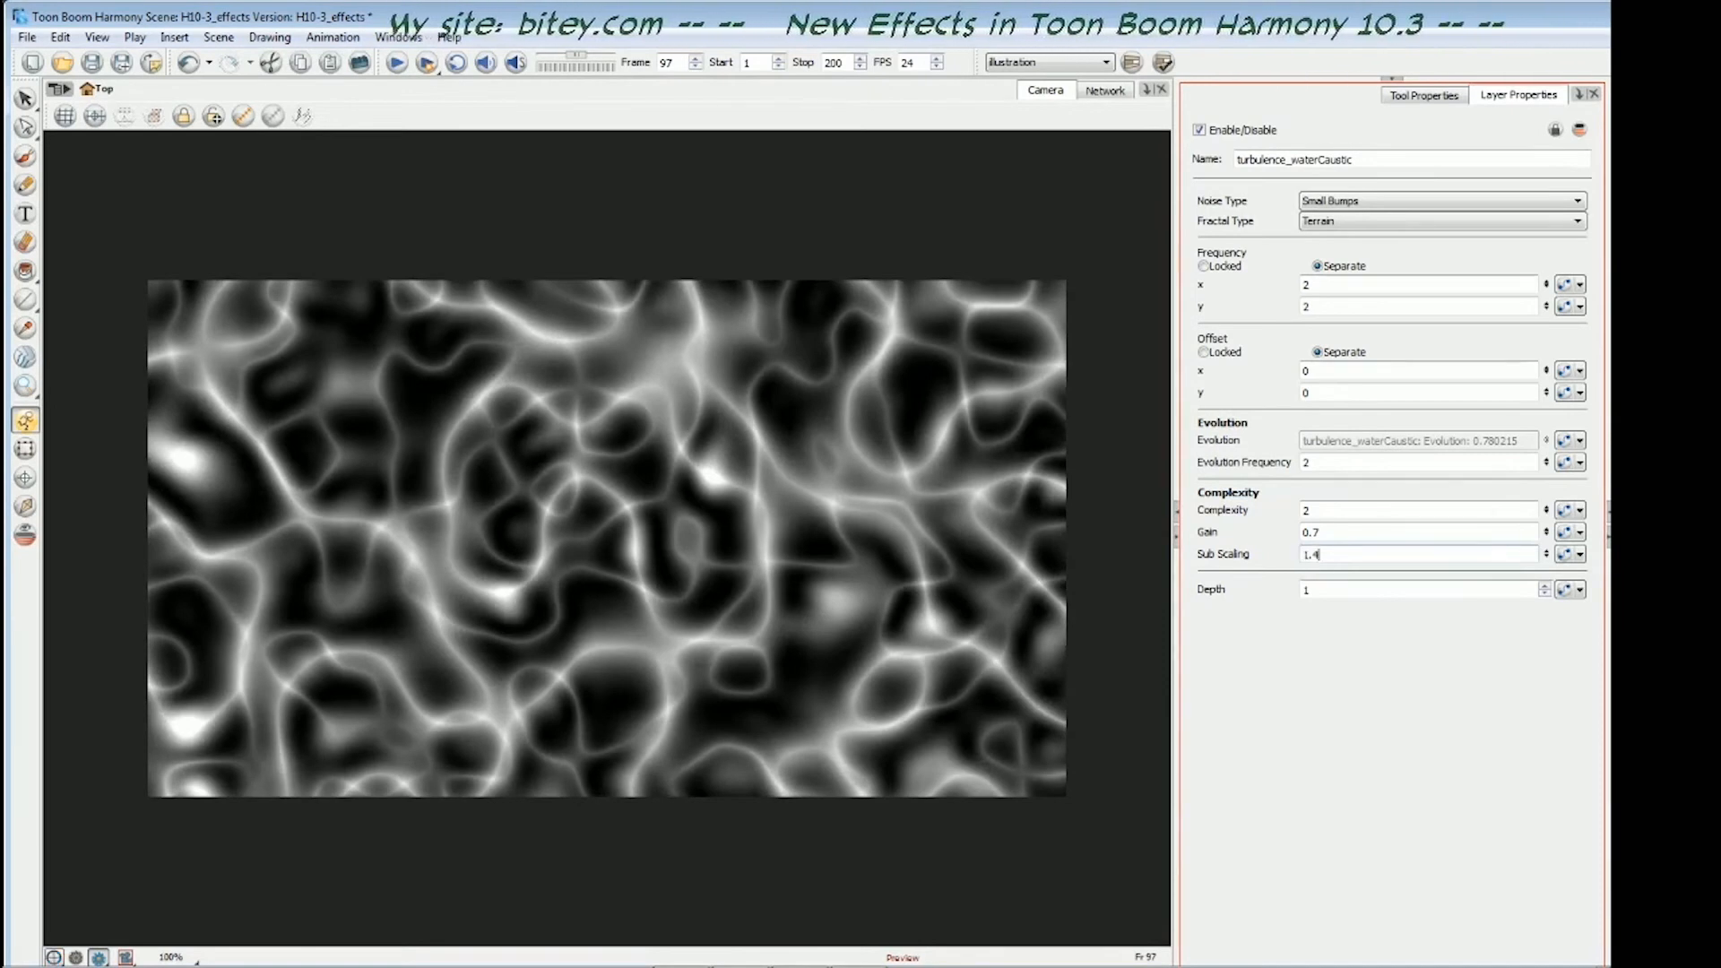
type("4")
key("Return")
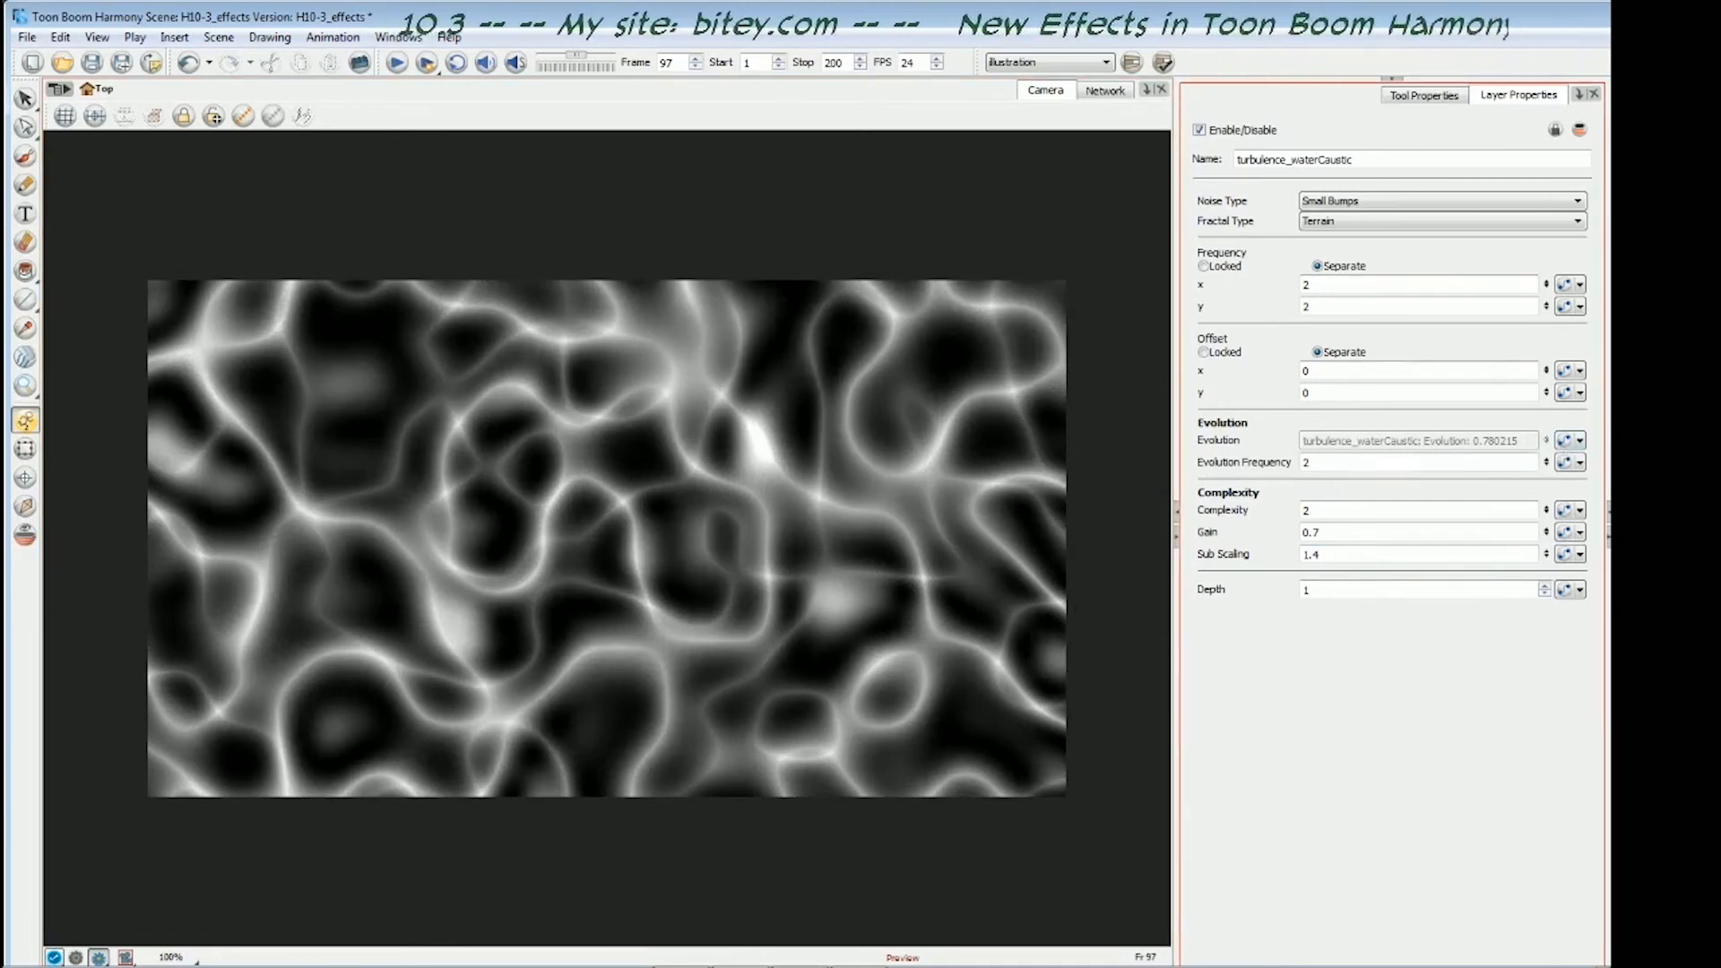
- Examine the Bezier curve that animates the water caustic noise's Evolution over the scene
left_click(1566, 440)
left_click_drag(1336, 271, 1185, 257)
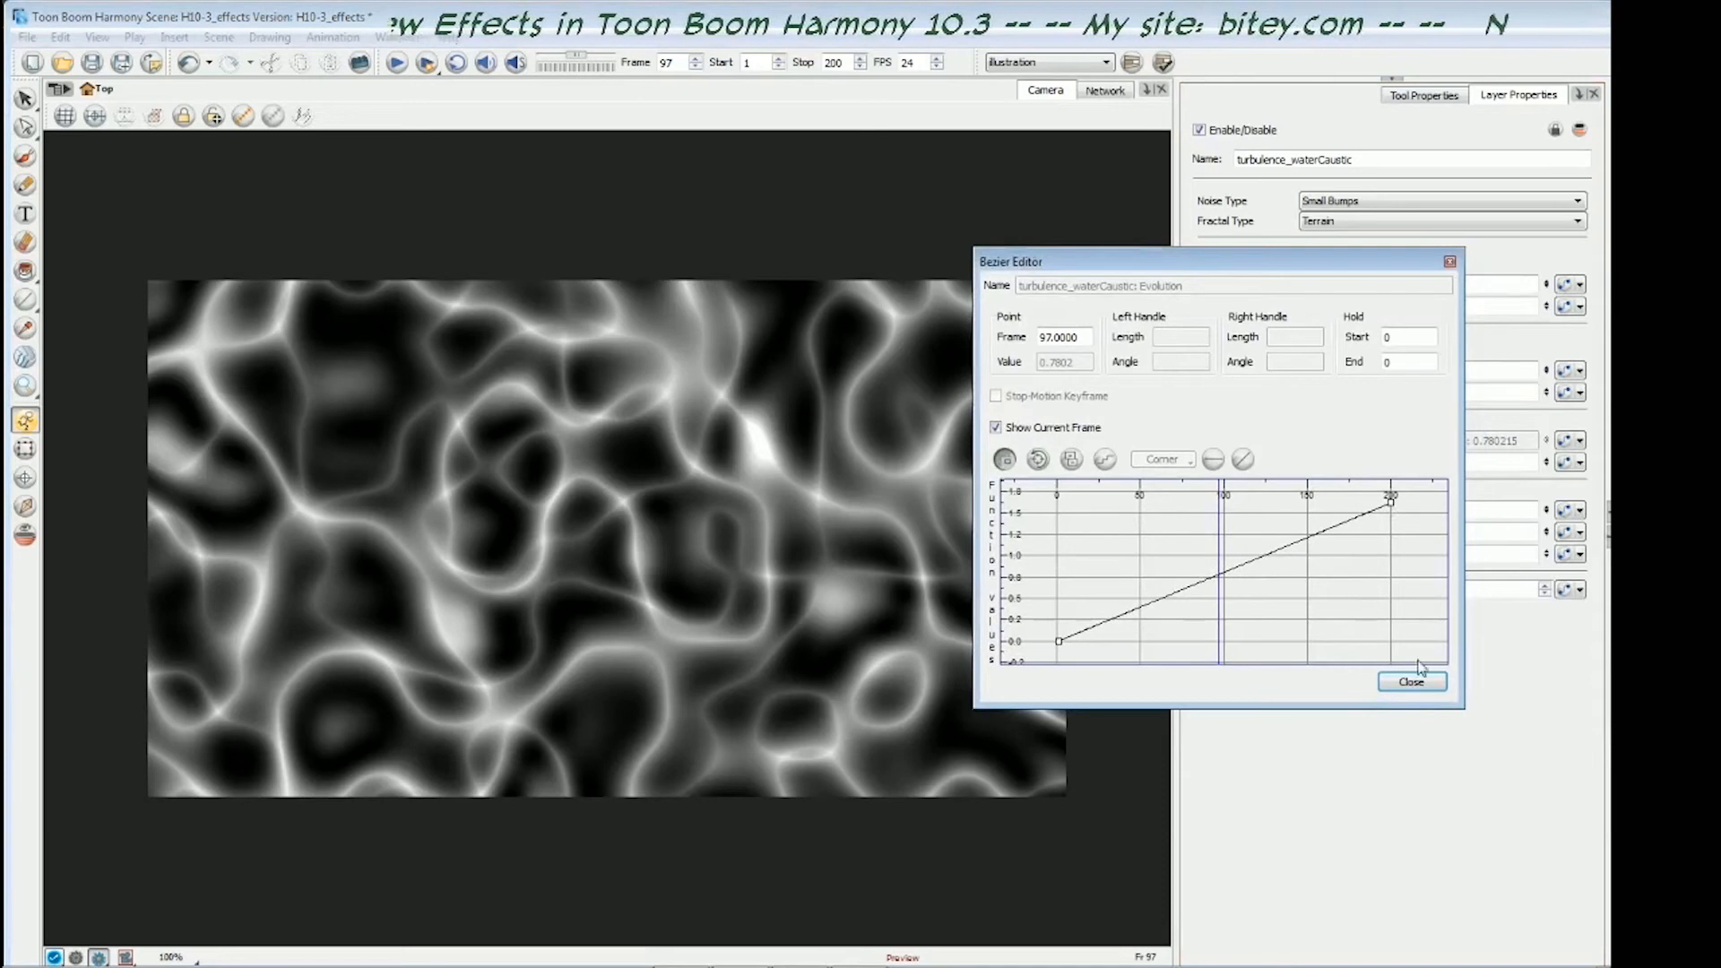
left_click(1412, 684)
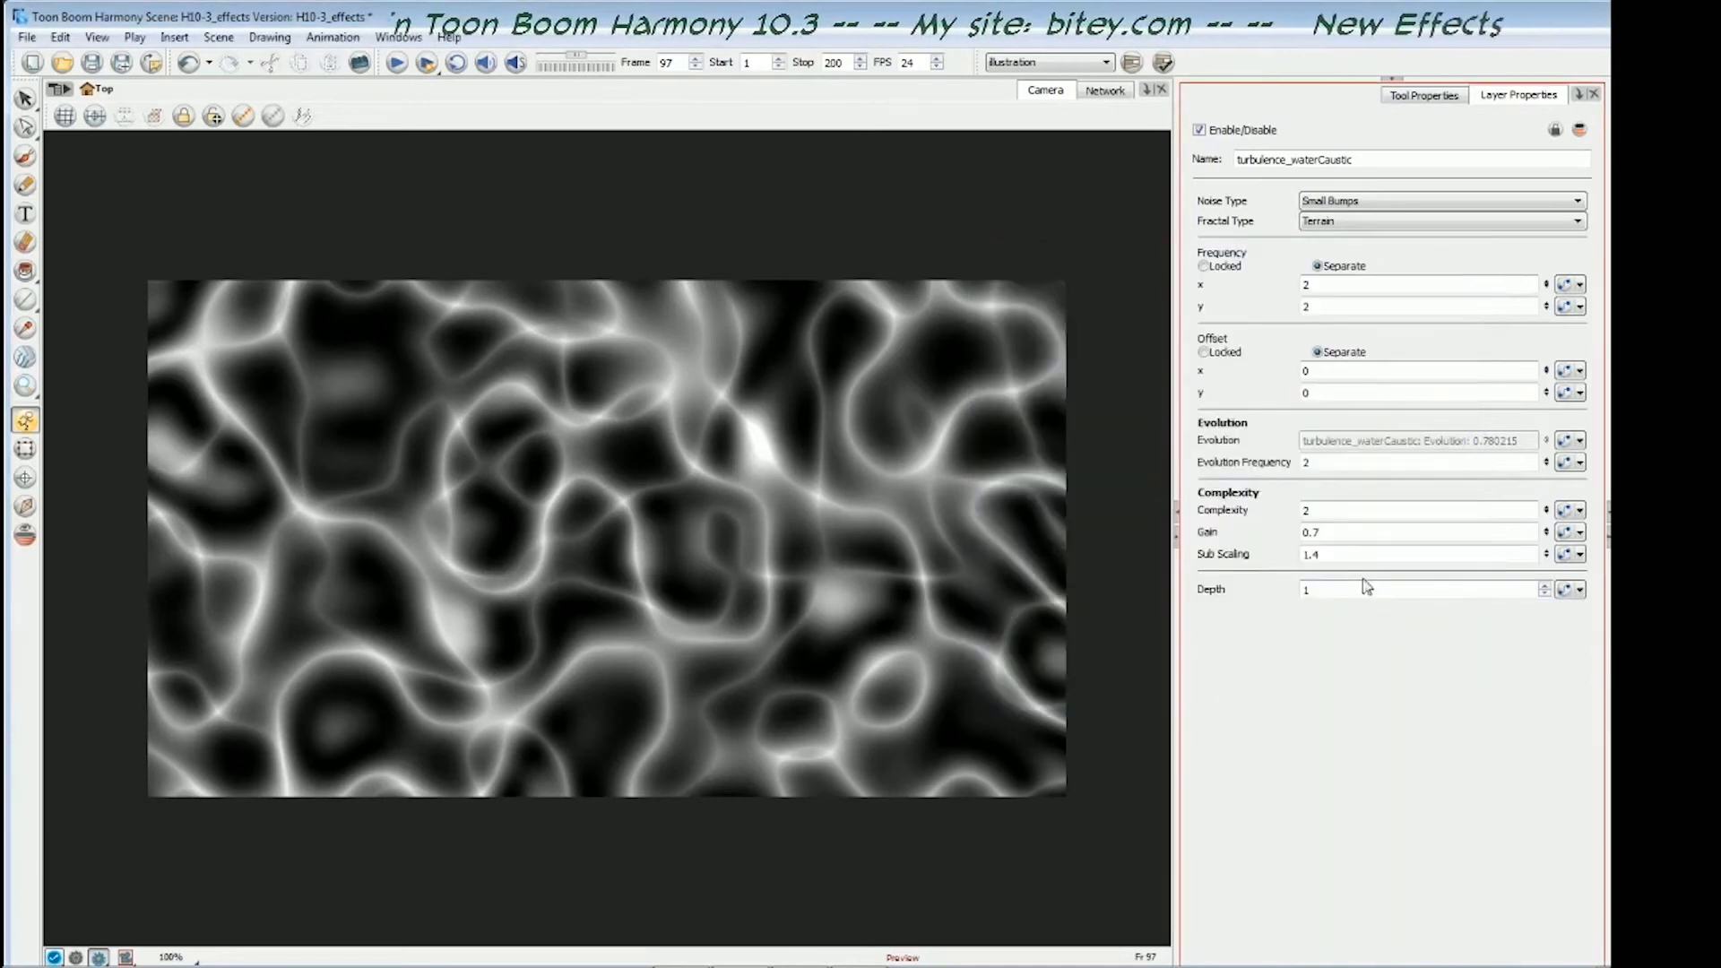
- Step back through the frames to frame 74 to examine the evolving water caustic pattern
left_click(786, 122)
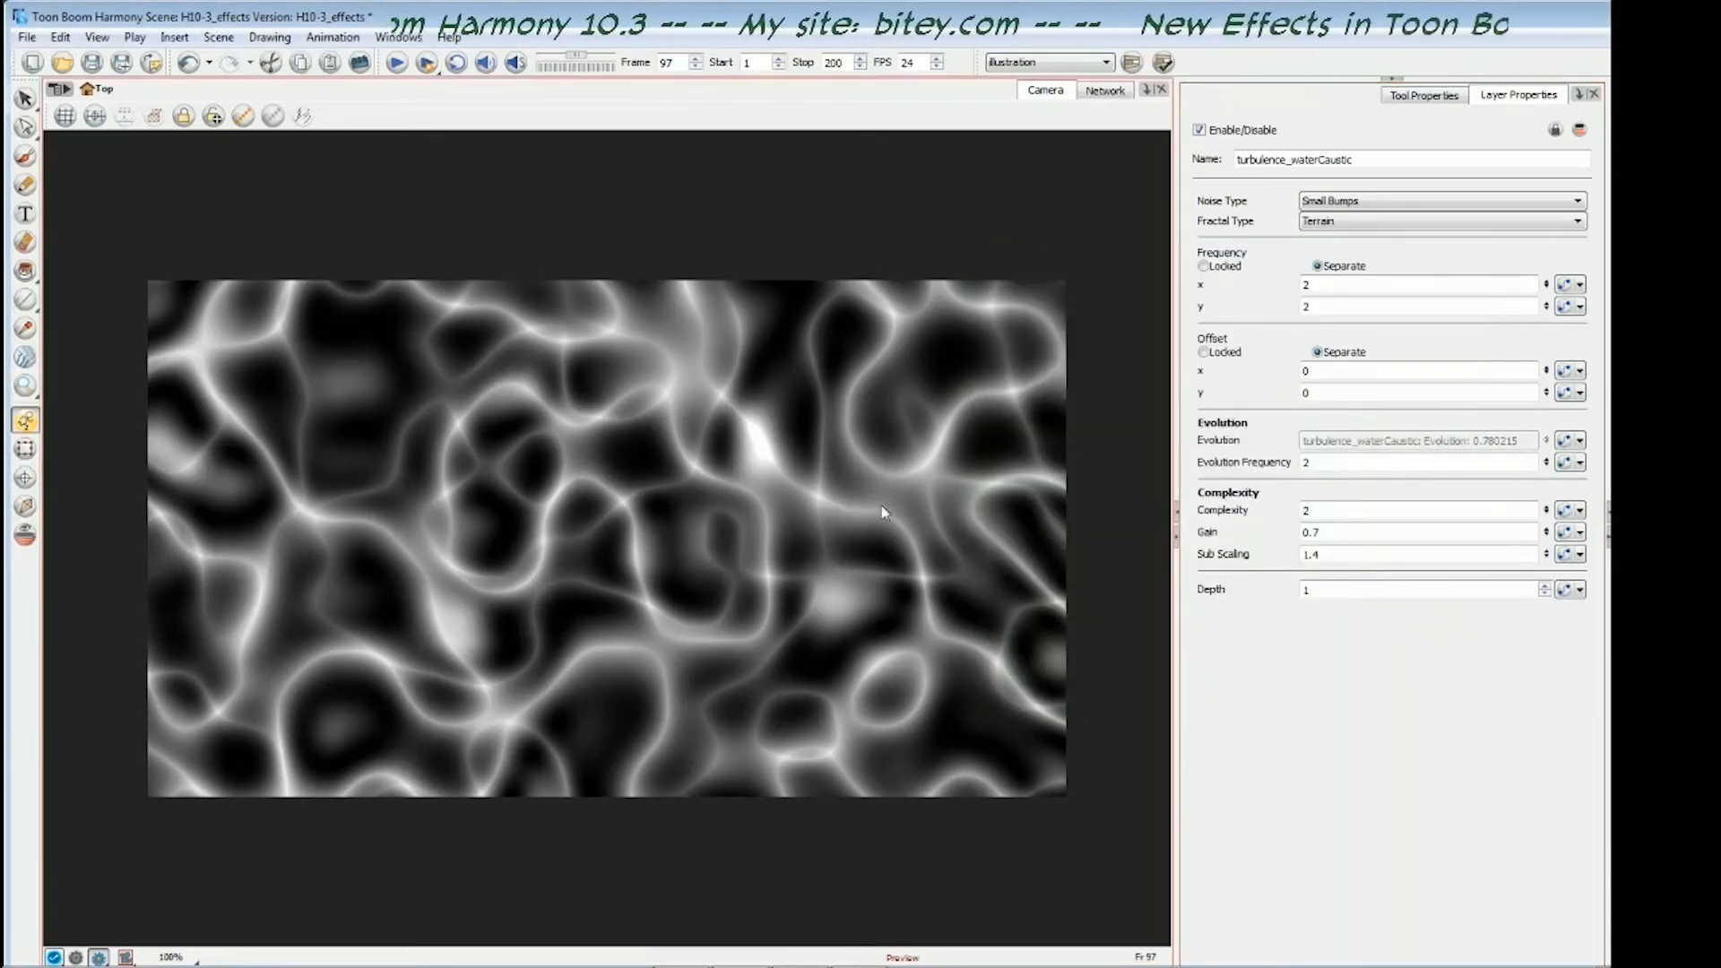
key("comma")
key("comma")
key("comma")
key("comma")
key("comma")
key("comma")
key("comma")
key("comma")
key("comma")
key("comma")
key("comma")
key("comma")
key("comma")
key("comma")
key("comma")
key("comma")
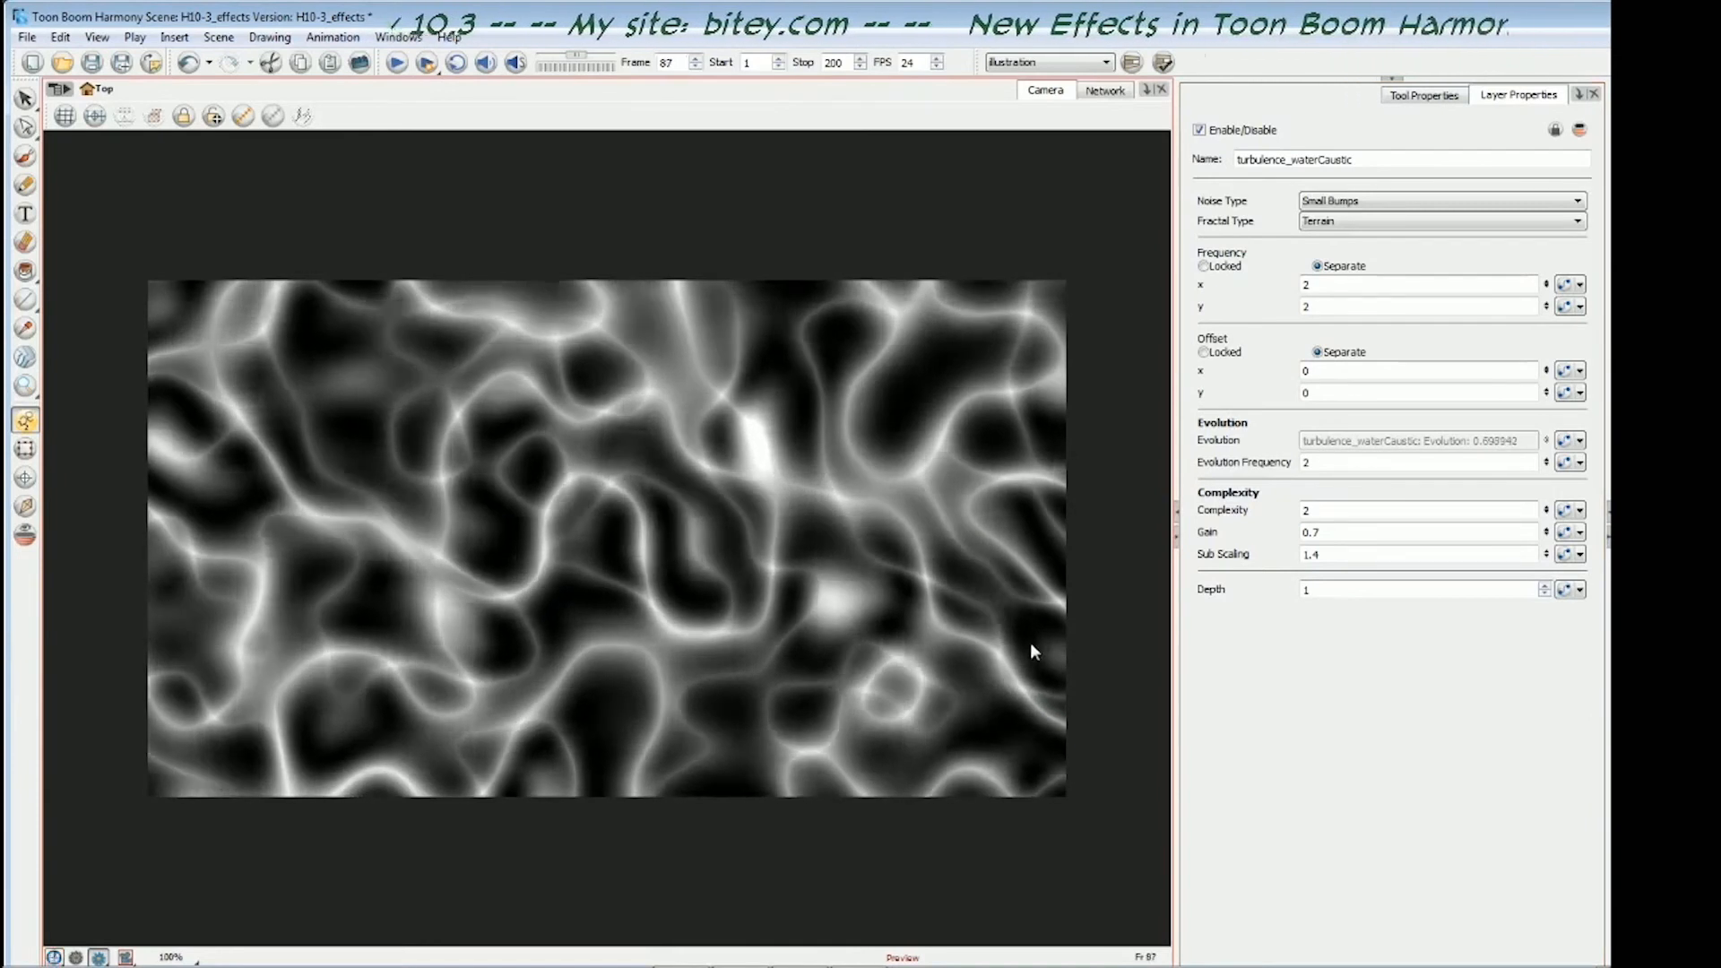
key("comma")
key("comma")
key("comma")
key("comma")
key("comma")
key("comma")
key("comma")
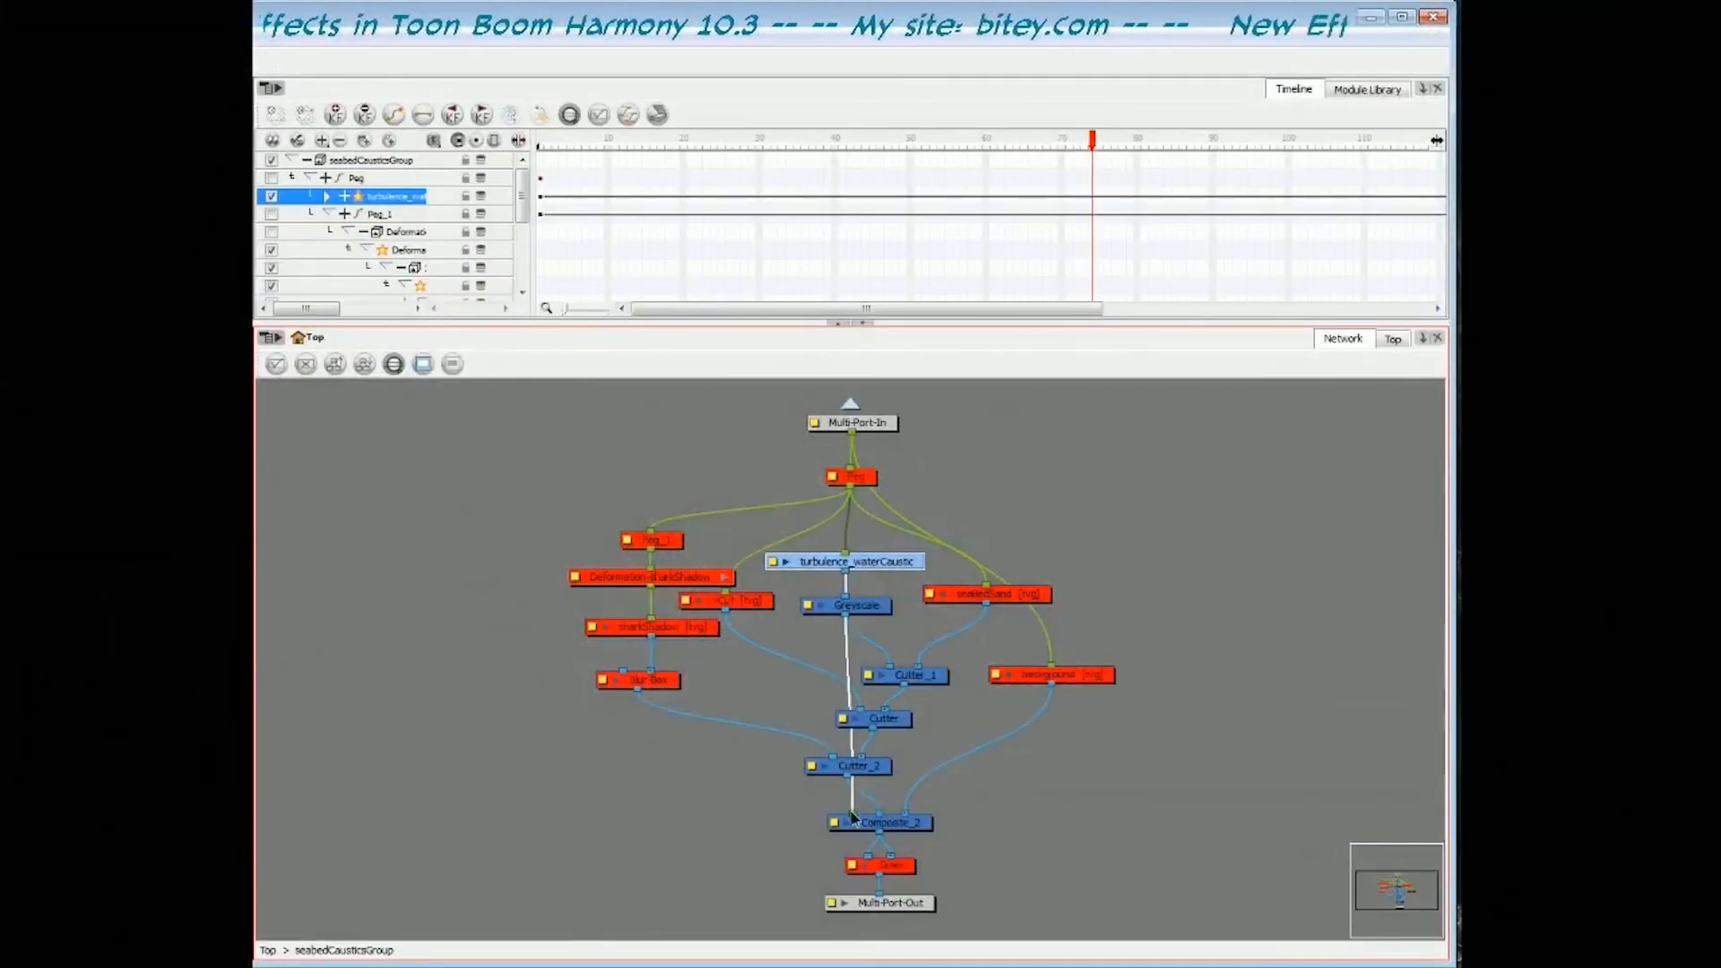
- Remove turbulence_waterCaustic's direct link to Composite_2, leaving it routed through Greyscale into Cutter_1, and select the Greyscale node
left_click(868, 608)
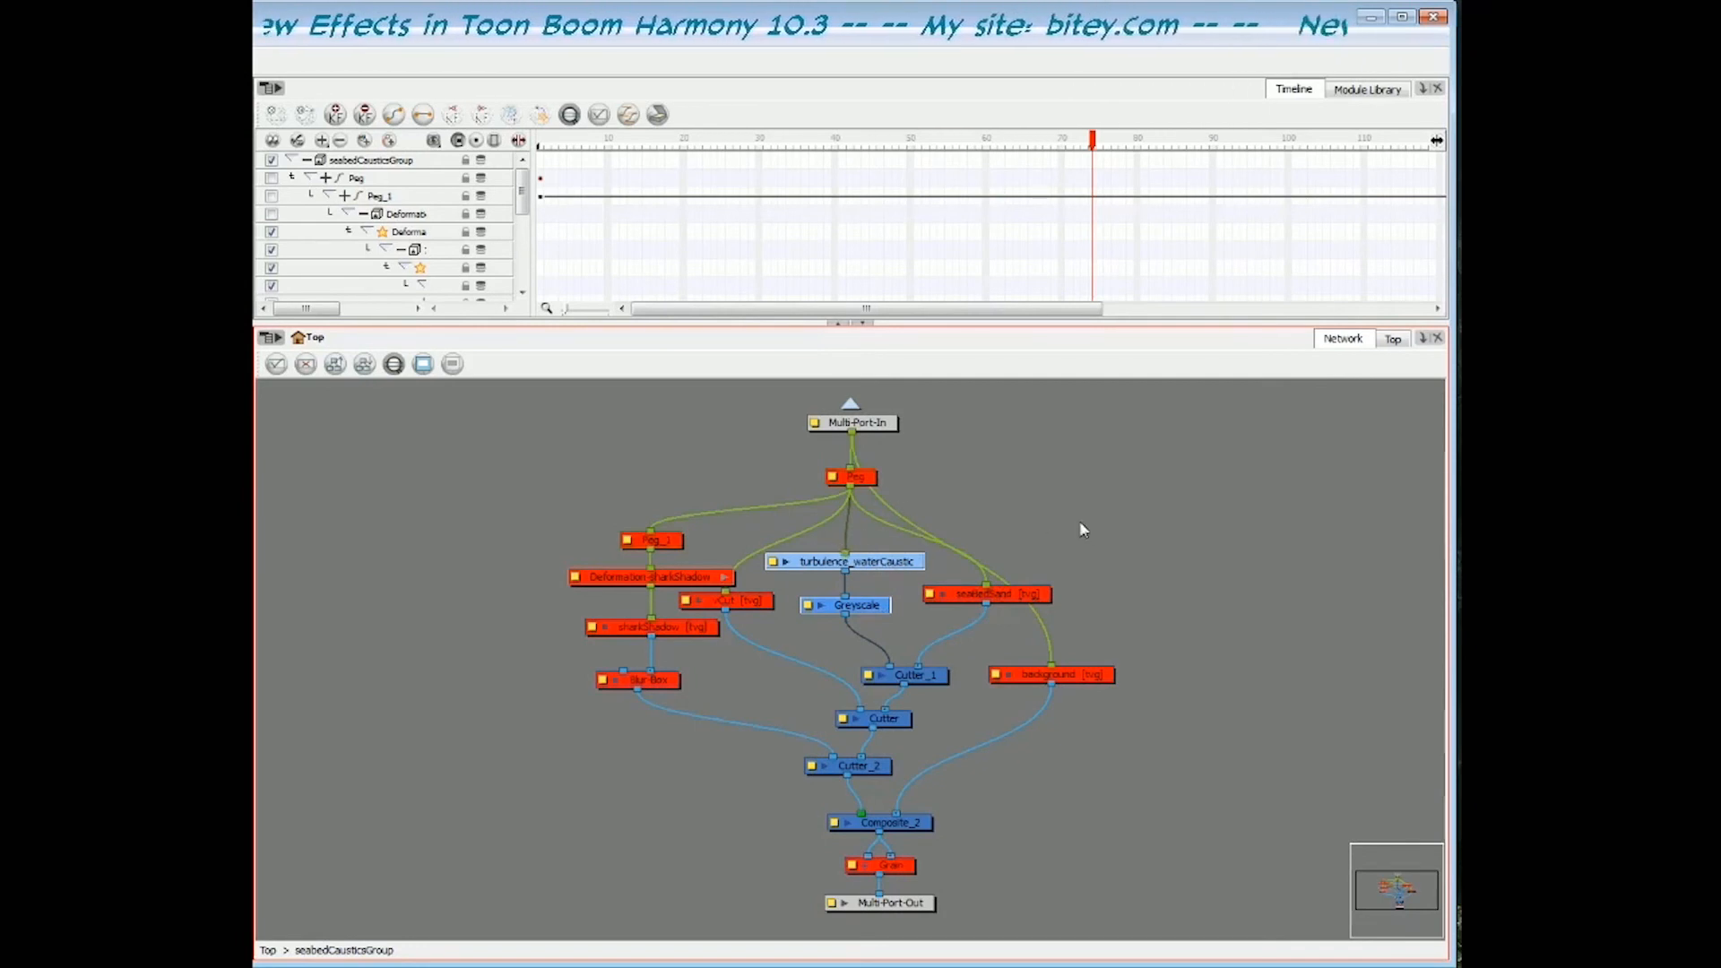
left_click(871, 603)
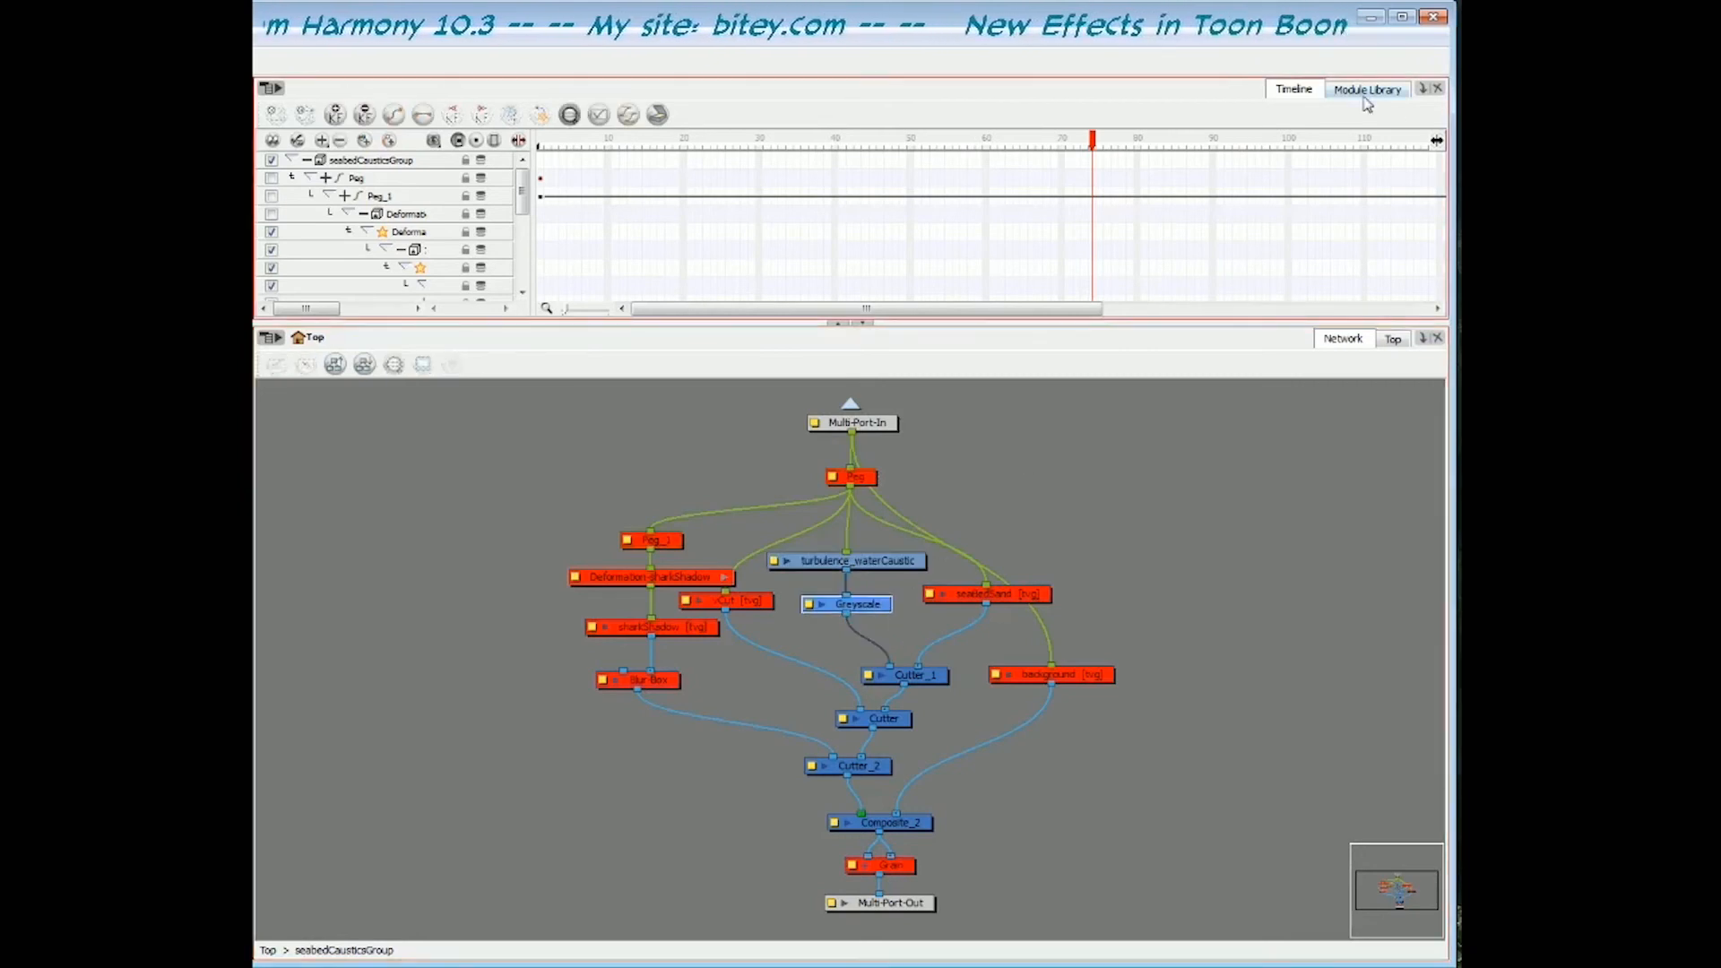
- Locate the GreyScale filter in the module library and review the Greyscale node's Matte Output option
left_click(1367, 90)
left_click(1085, 285)
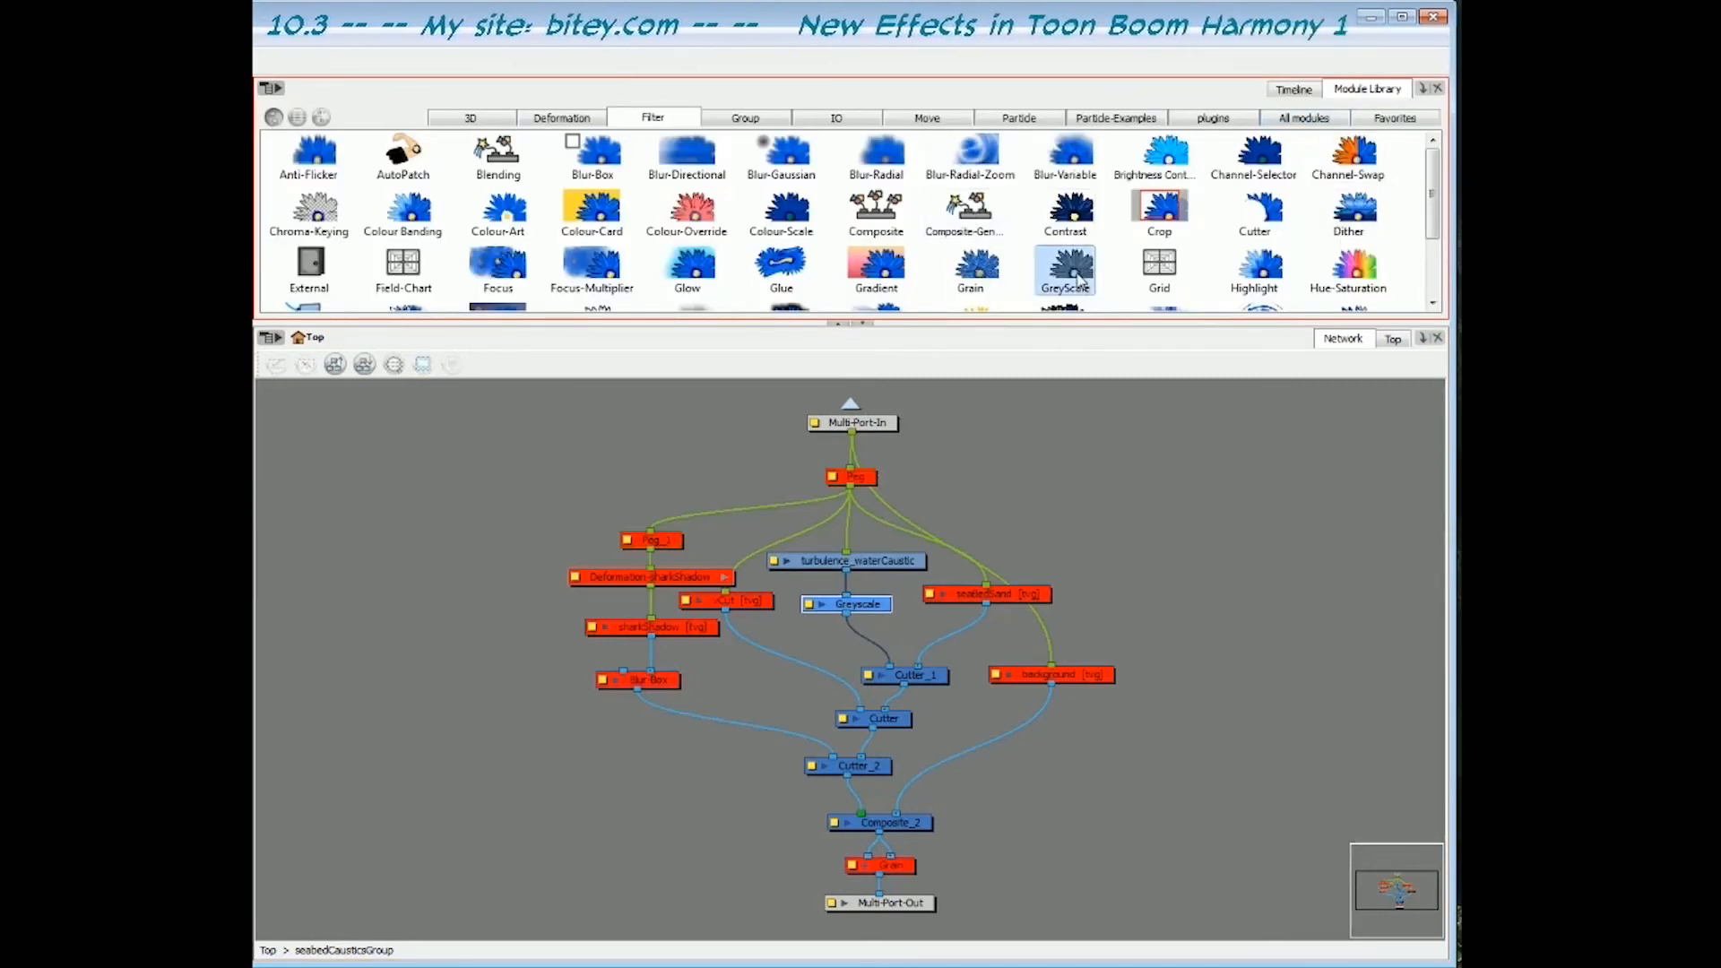
left_click(994, 349)
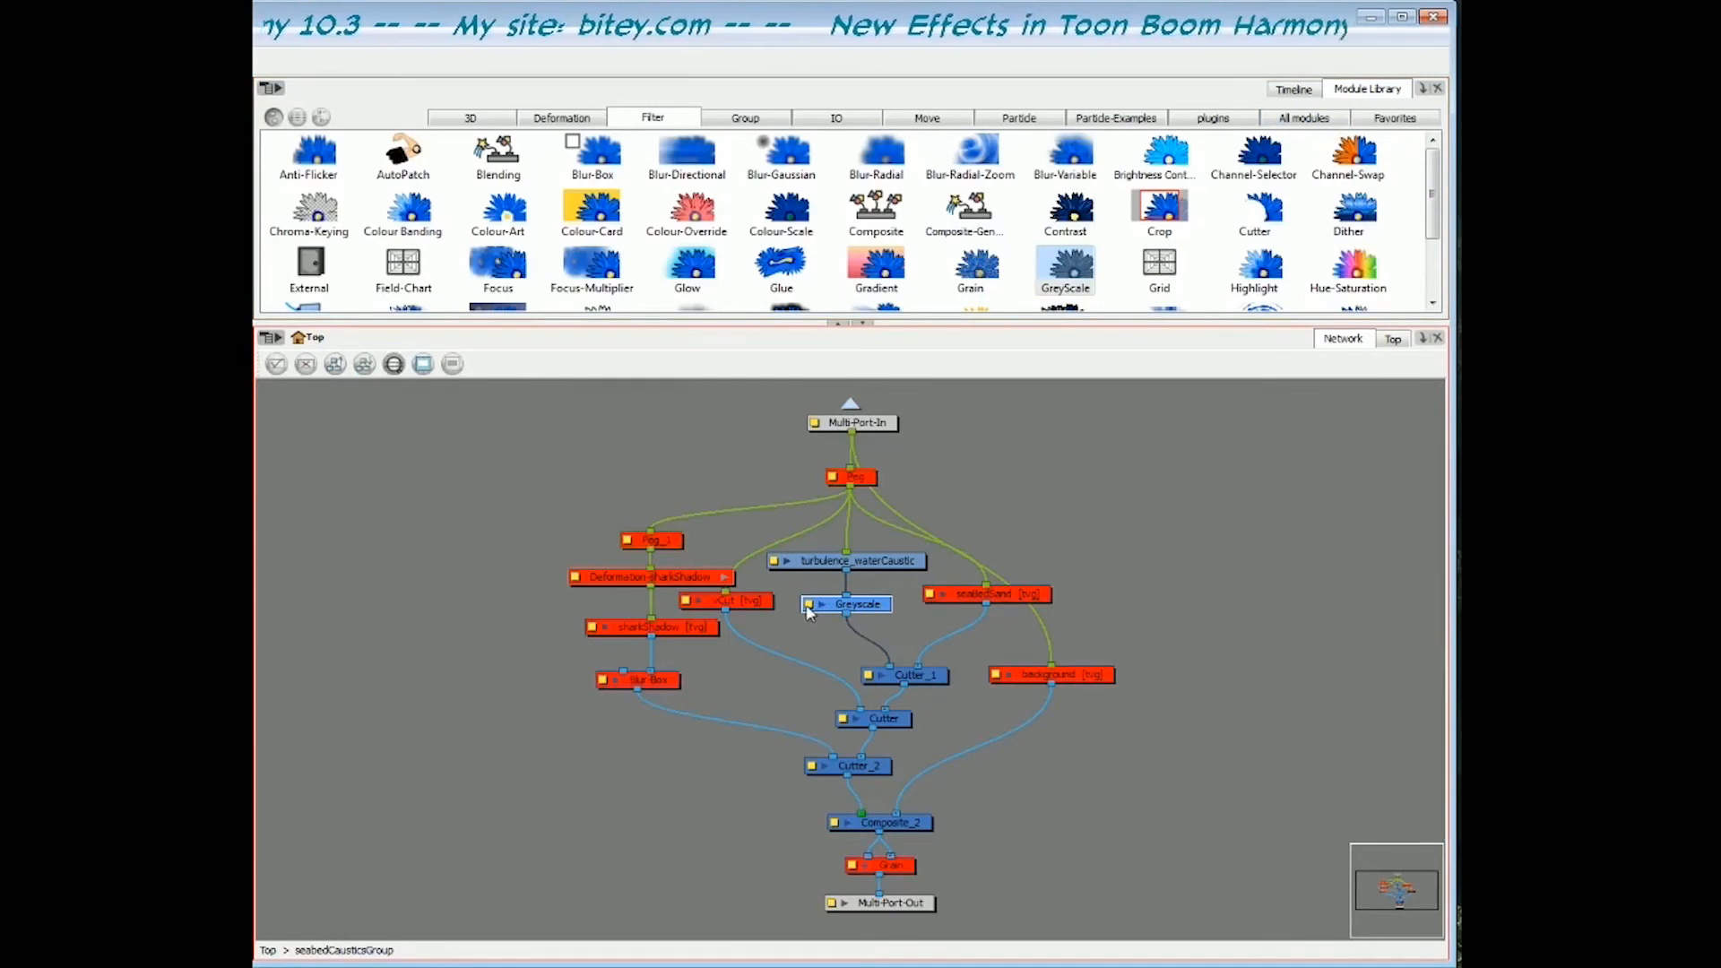
left_click(810, 606)
left_click(566, 562)
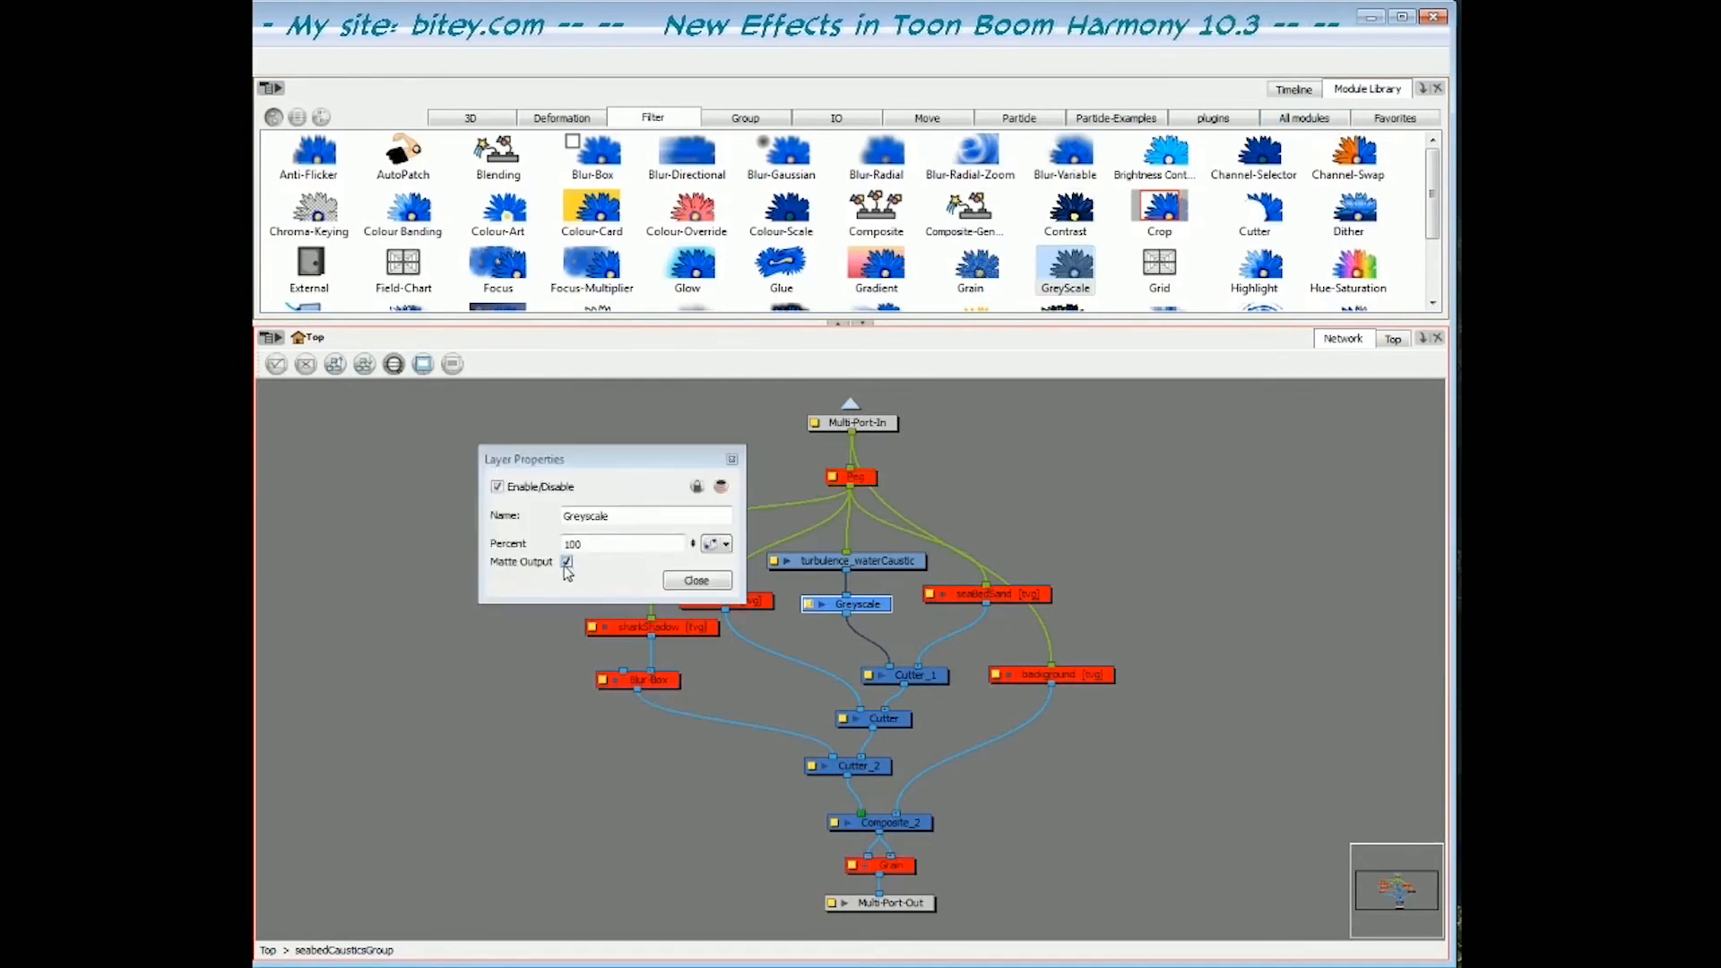
left_click(692, 583)
- Enable the seabedSand drawing that feeds Cutter_1
left_click(916, 673)
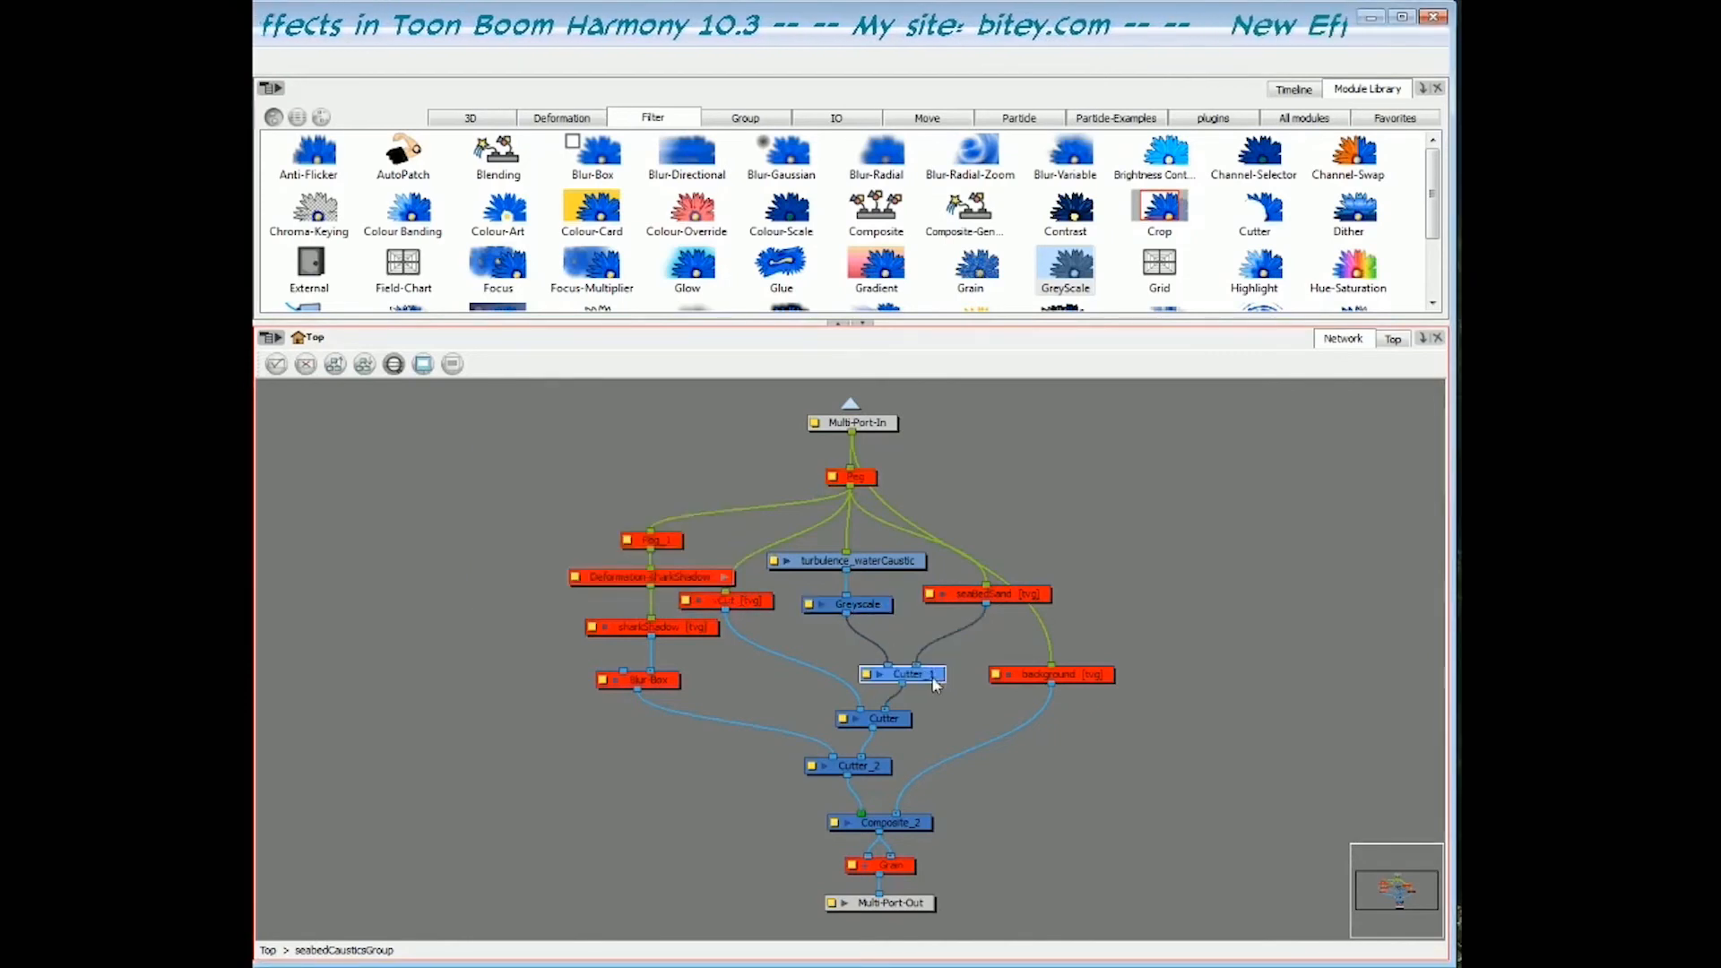
left_click(951, 594)
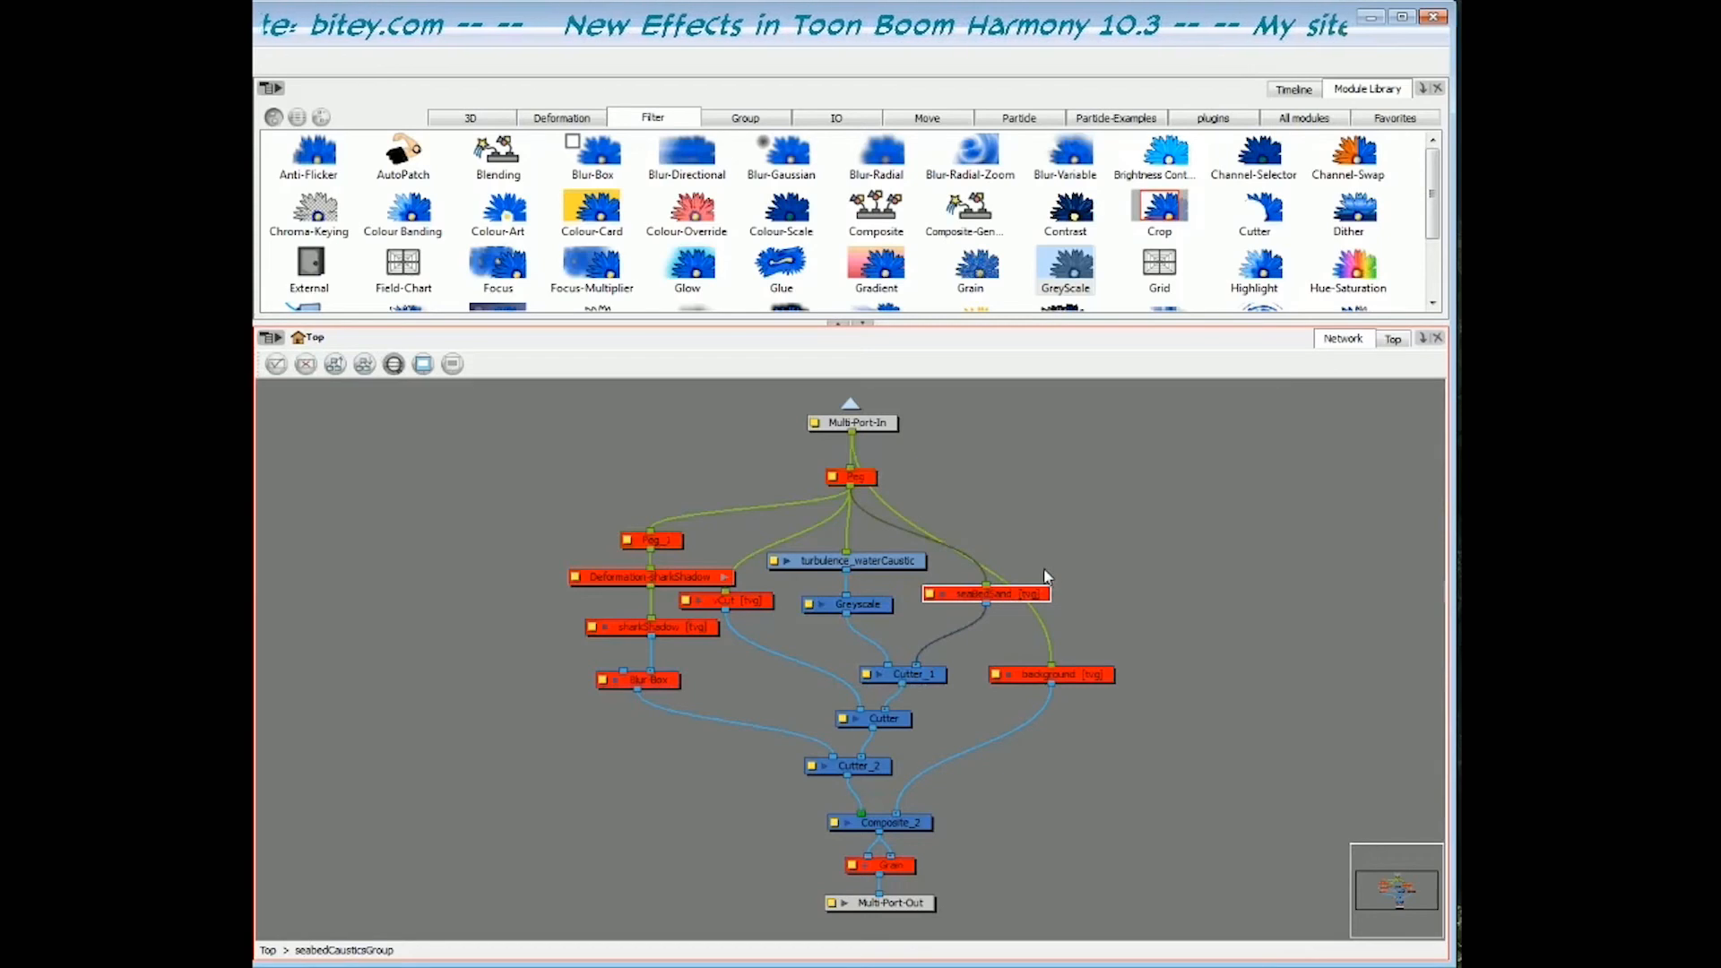
key("d")
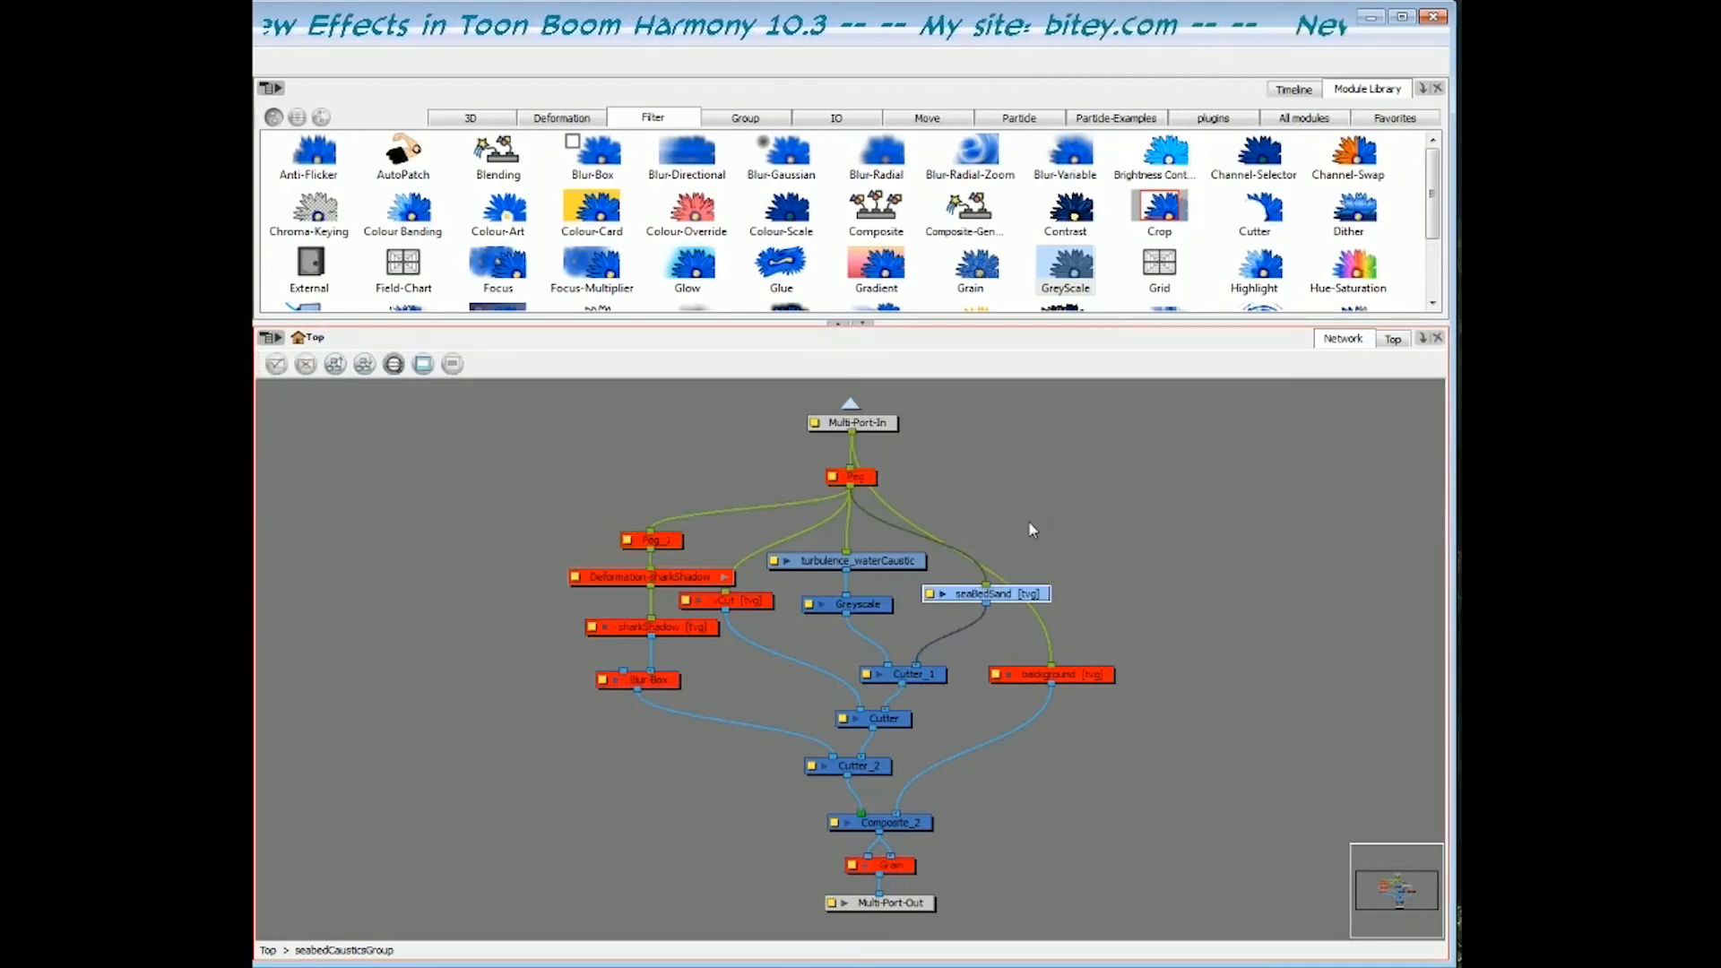
- Enable Cutter_1 to matte the seabedSand colour with the water caustic noise
left_click(1090, 537)
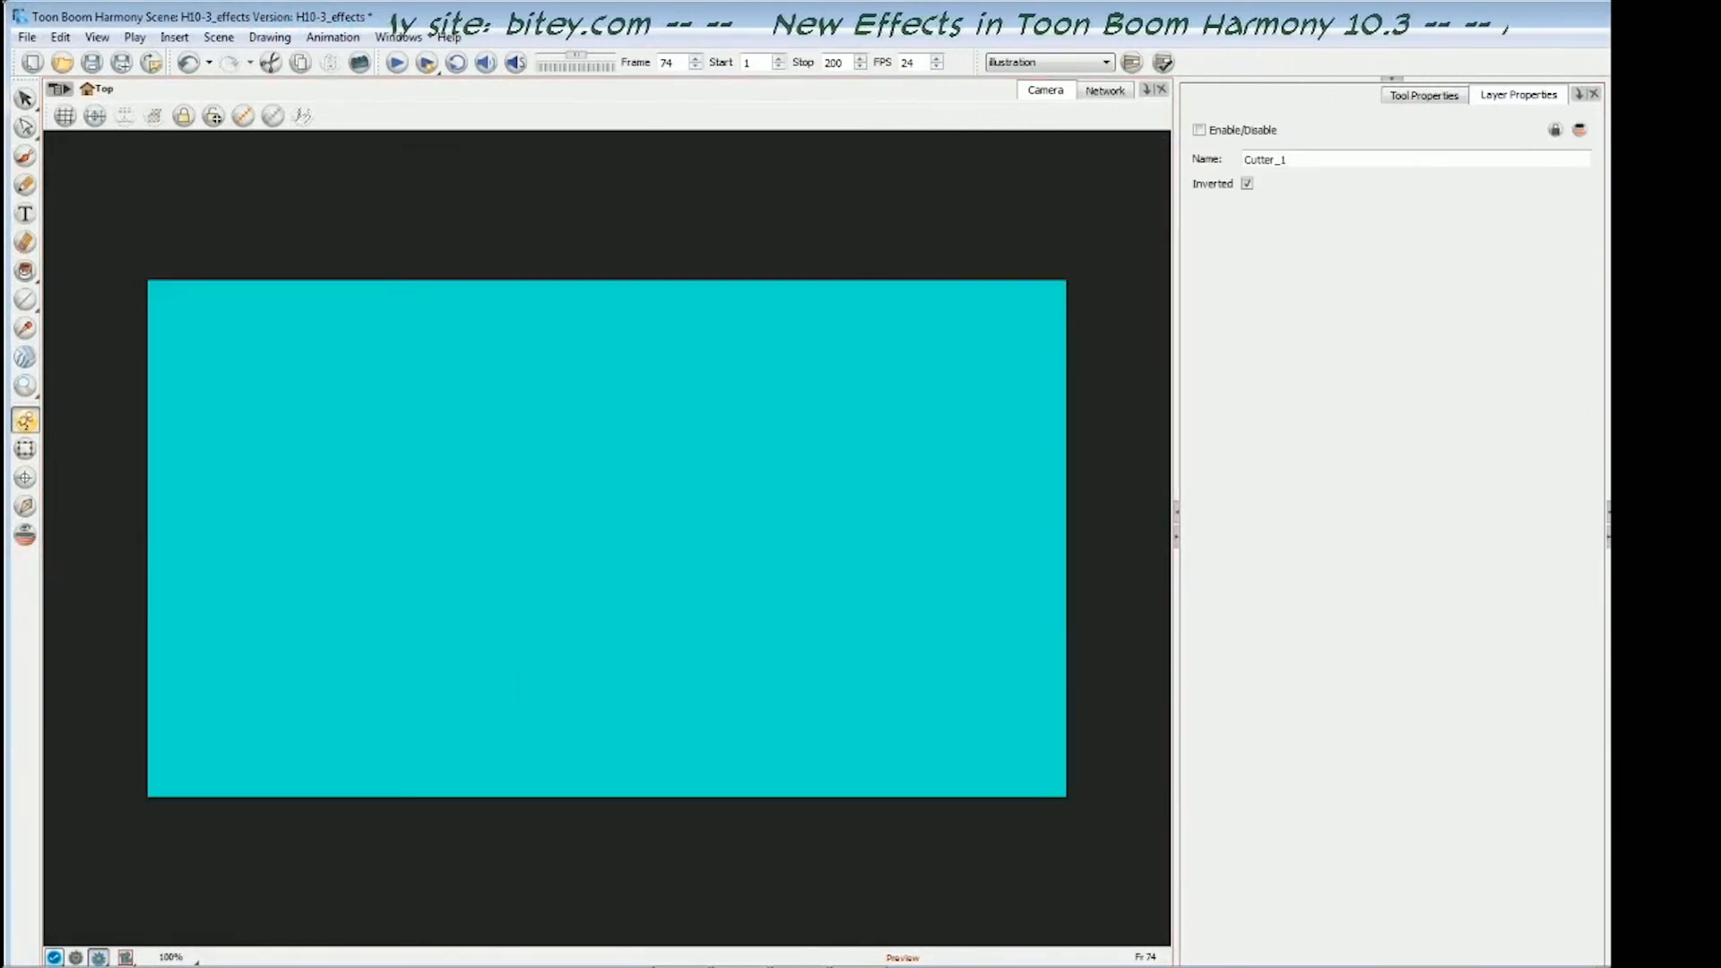
key("a")
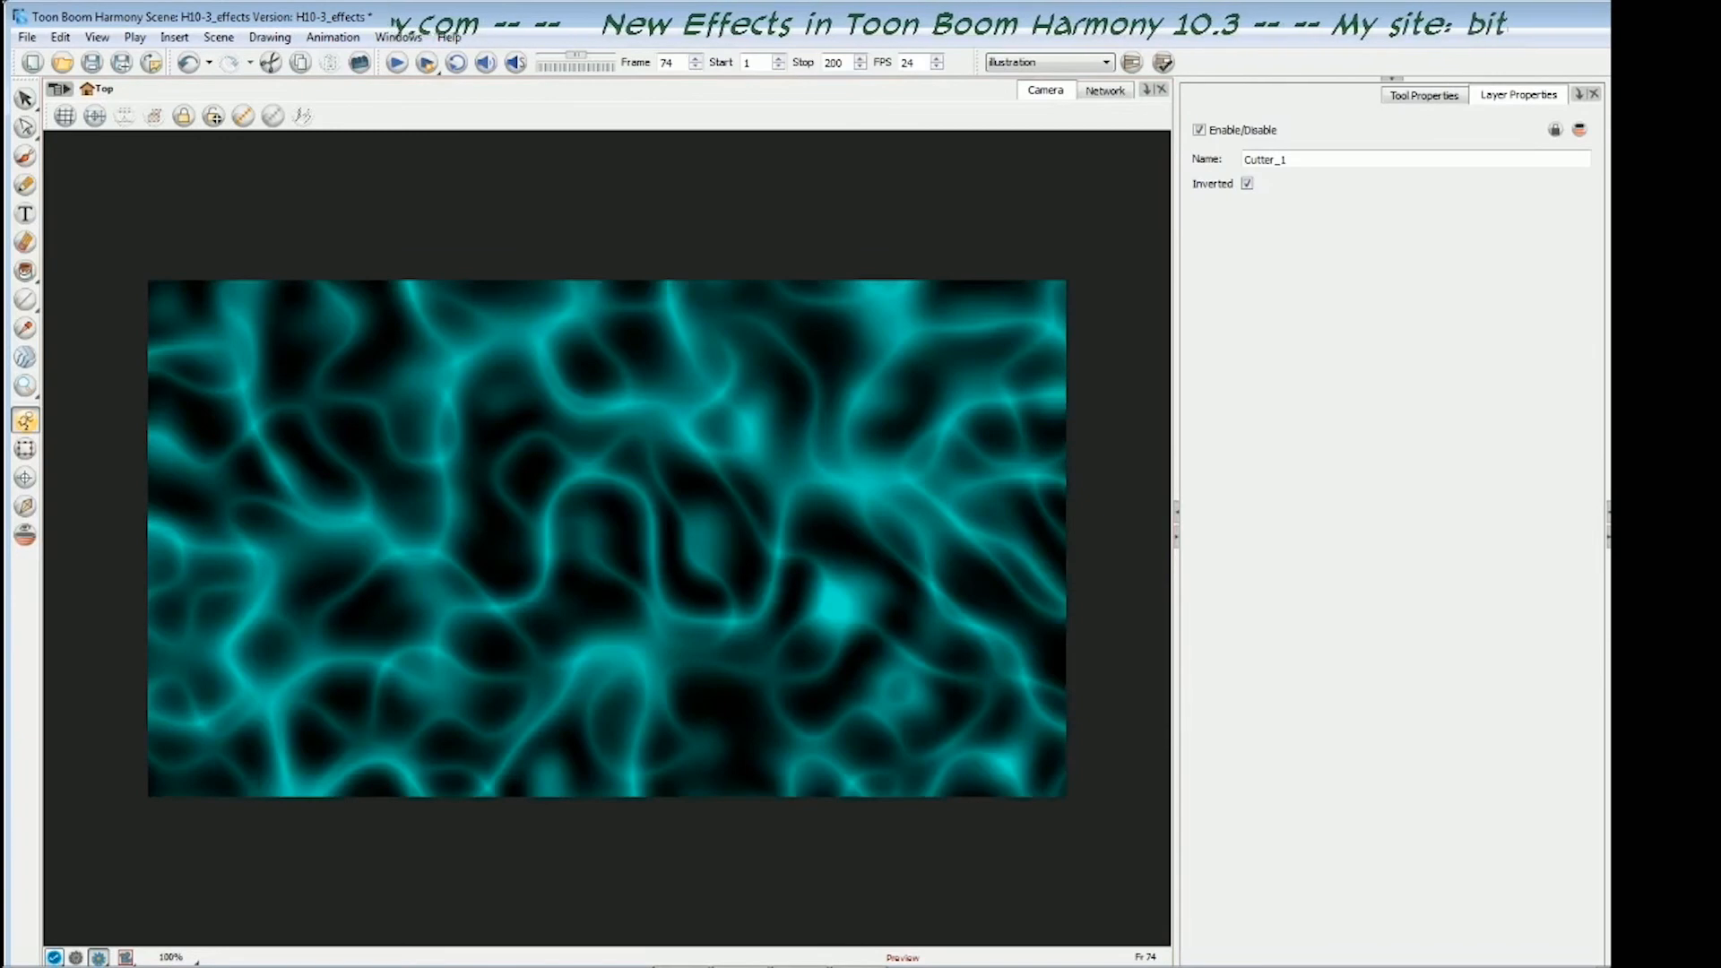
key("Escape")
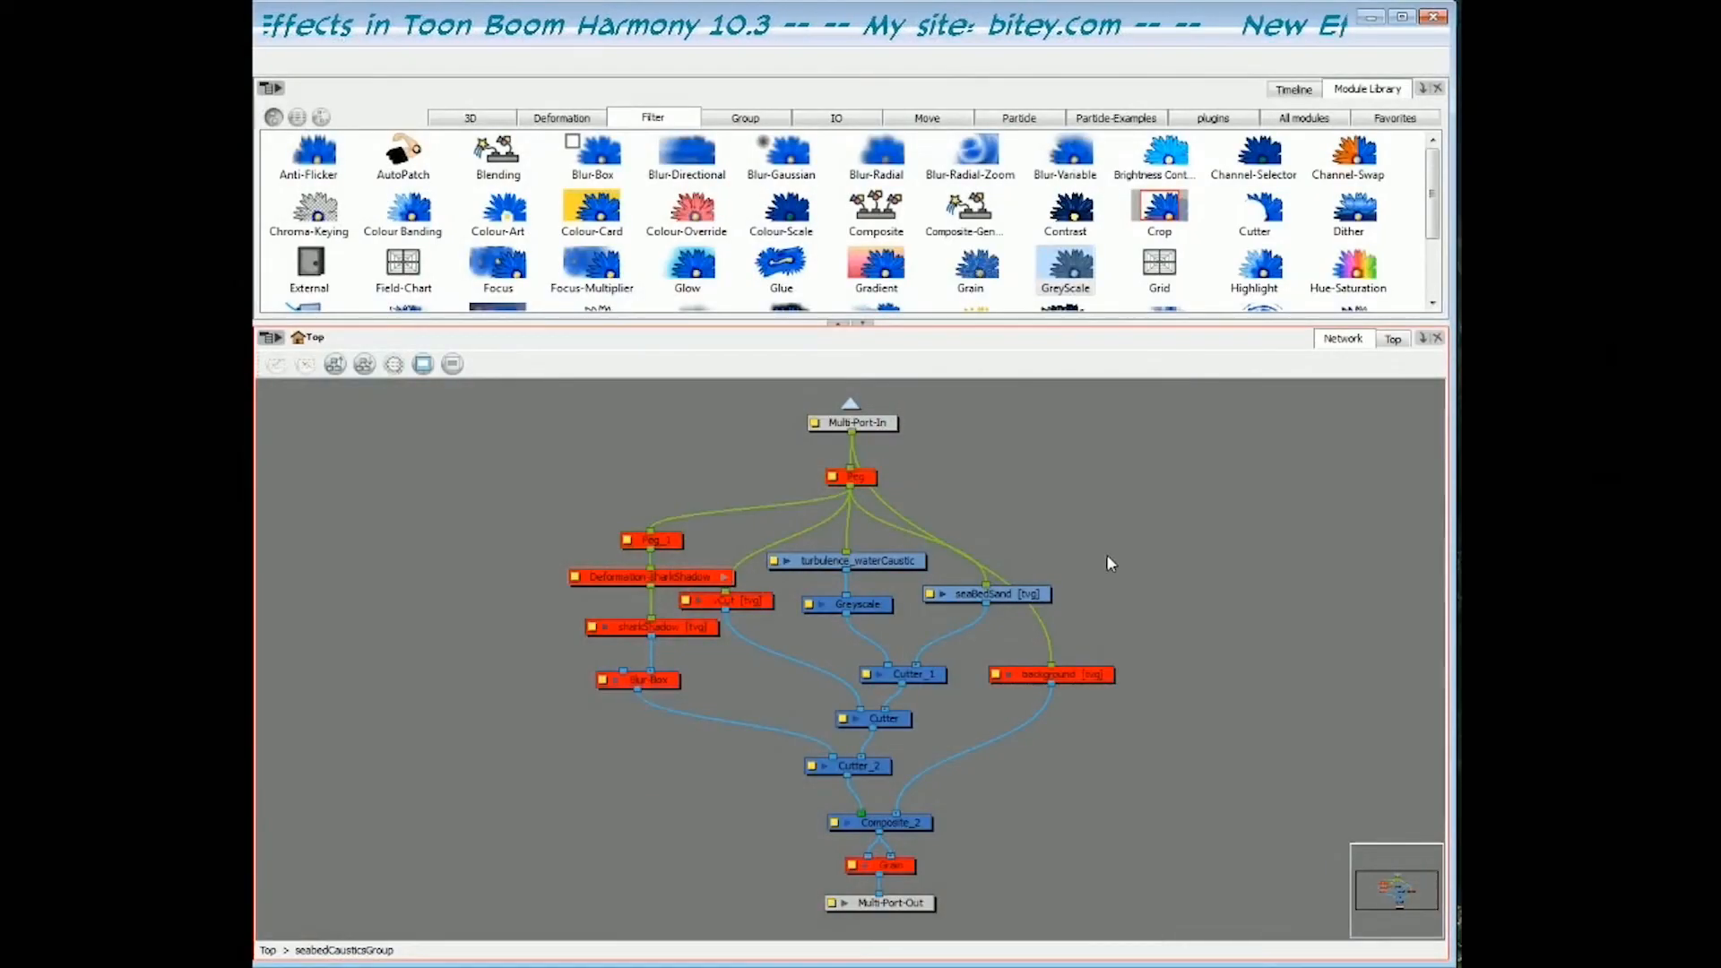
- Enable the main Peg to tilt the caustic layers in 3D as a receding seabed plane
left_click(1038, 588)
left_click(1106, 527)
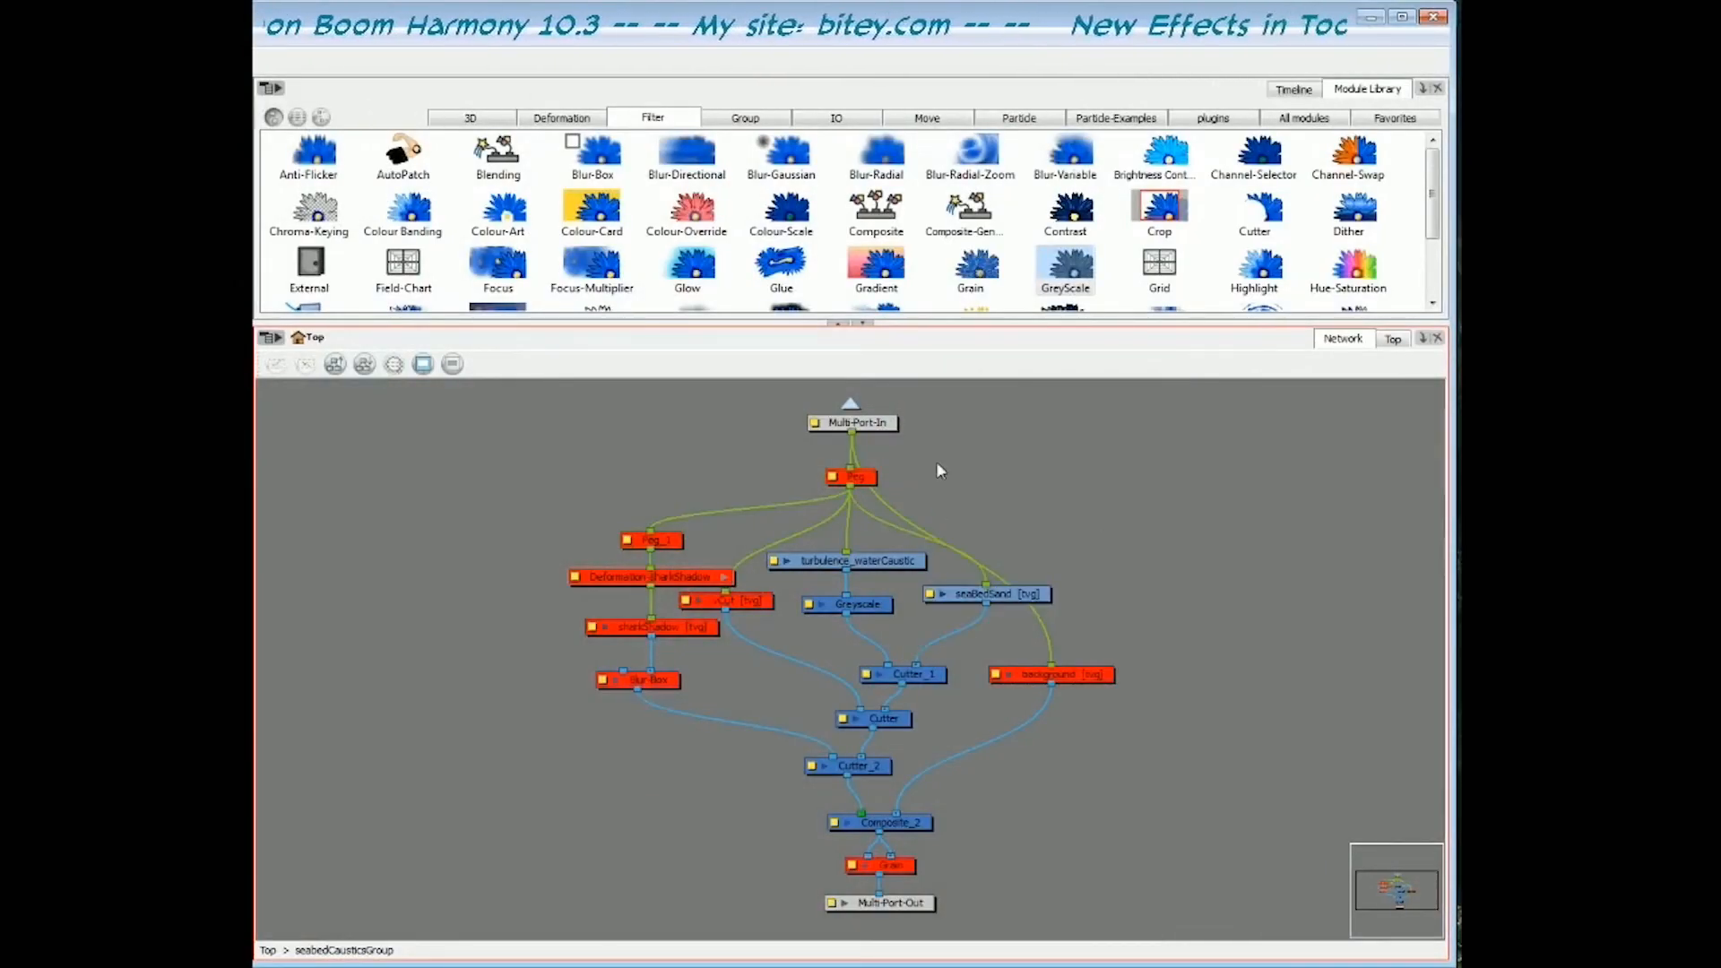
left_click(869, 476)
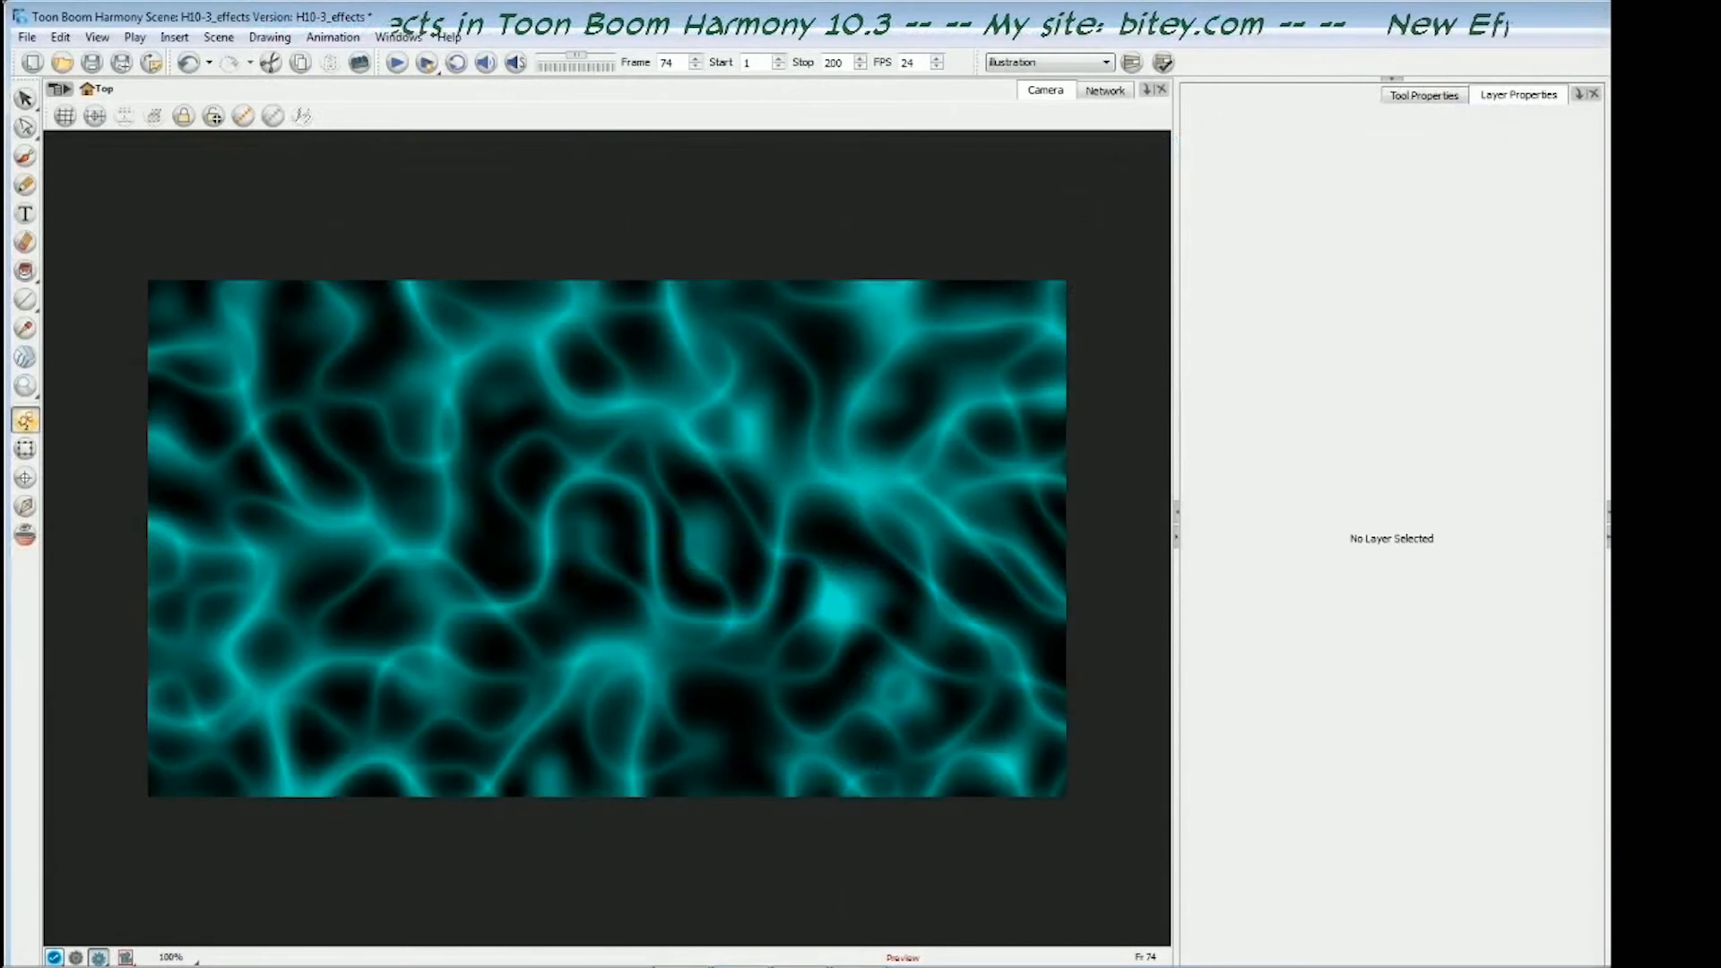
key("a")
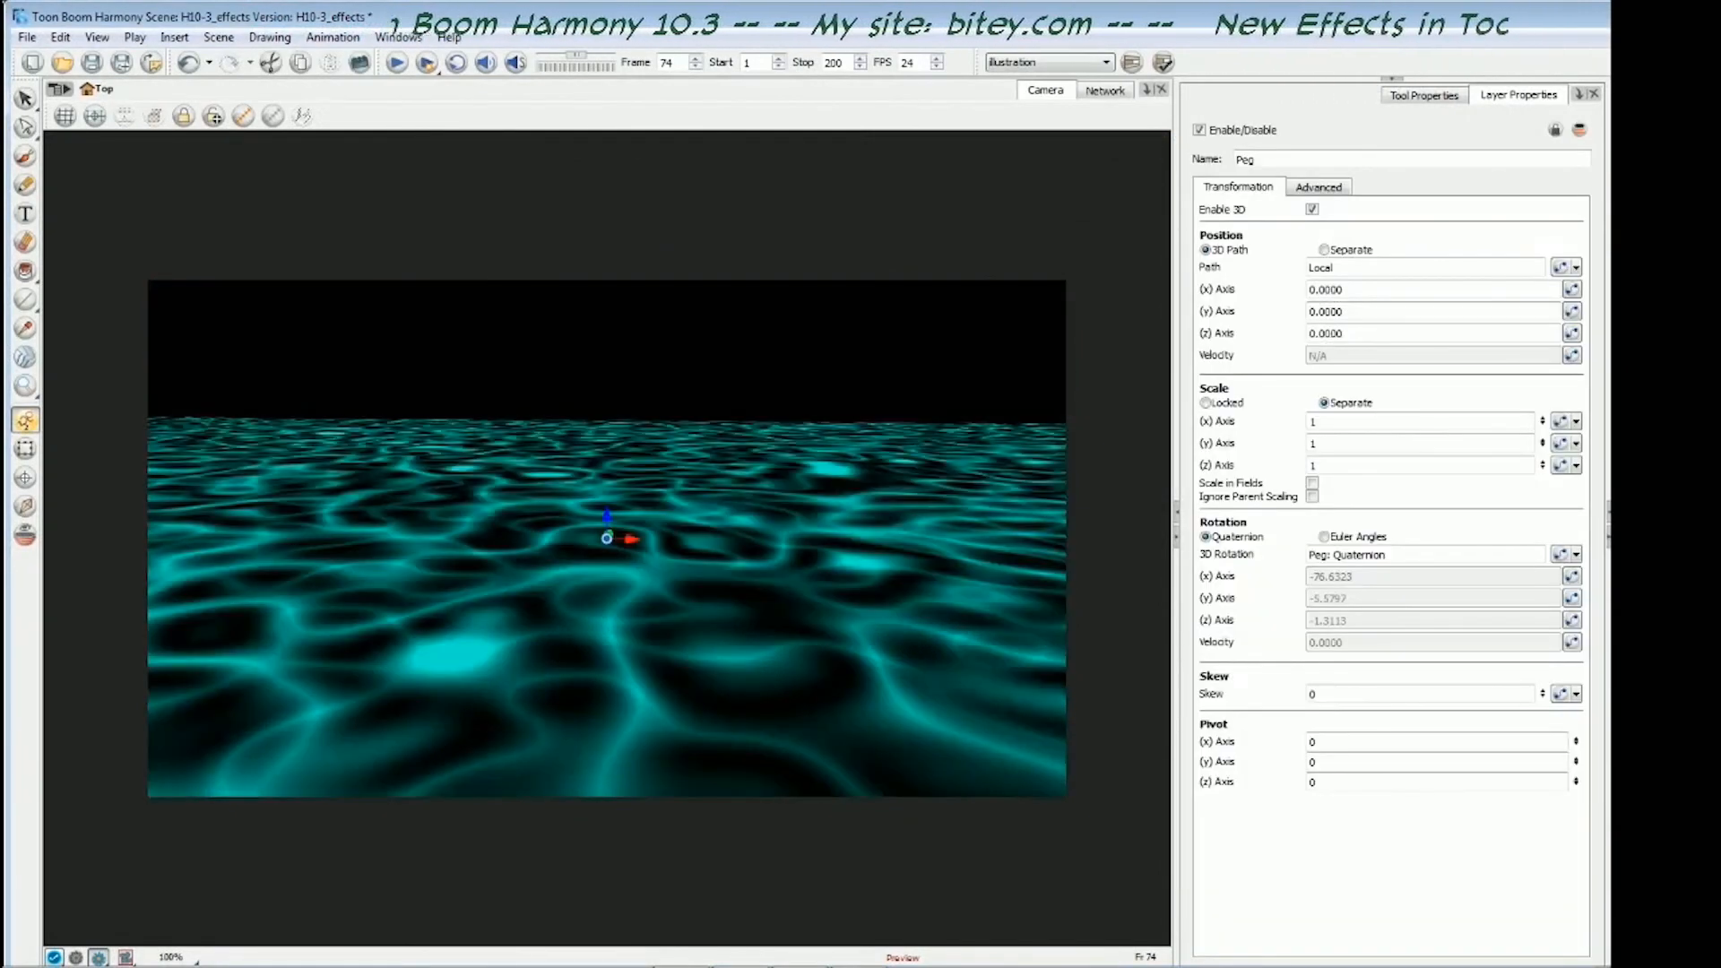
key("Escape")
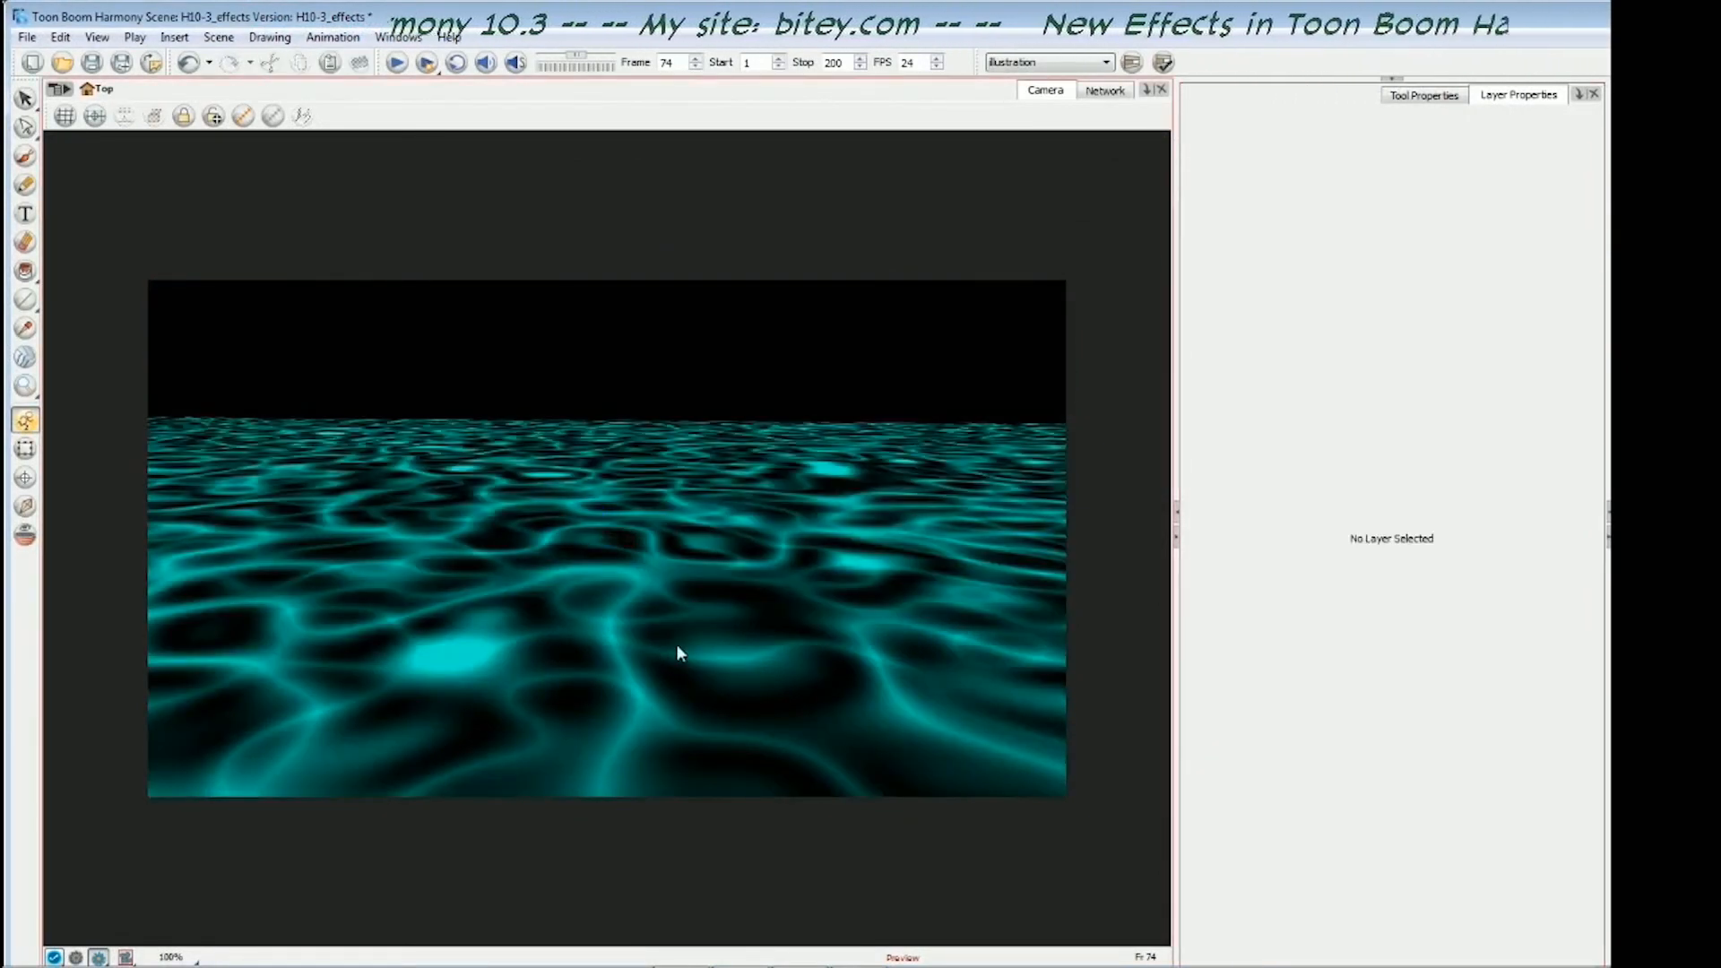
- Review the animated seabed caustics by stepping backward, returning to frame 1 and advancing to frame 37, and check another camera display mode
key("comma")
key("comma")
key("comma")
key("comma")
key("comma")
key("comma")
key("comma")
key("comma")
key("comma")
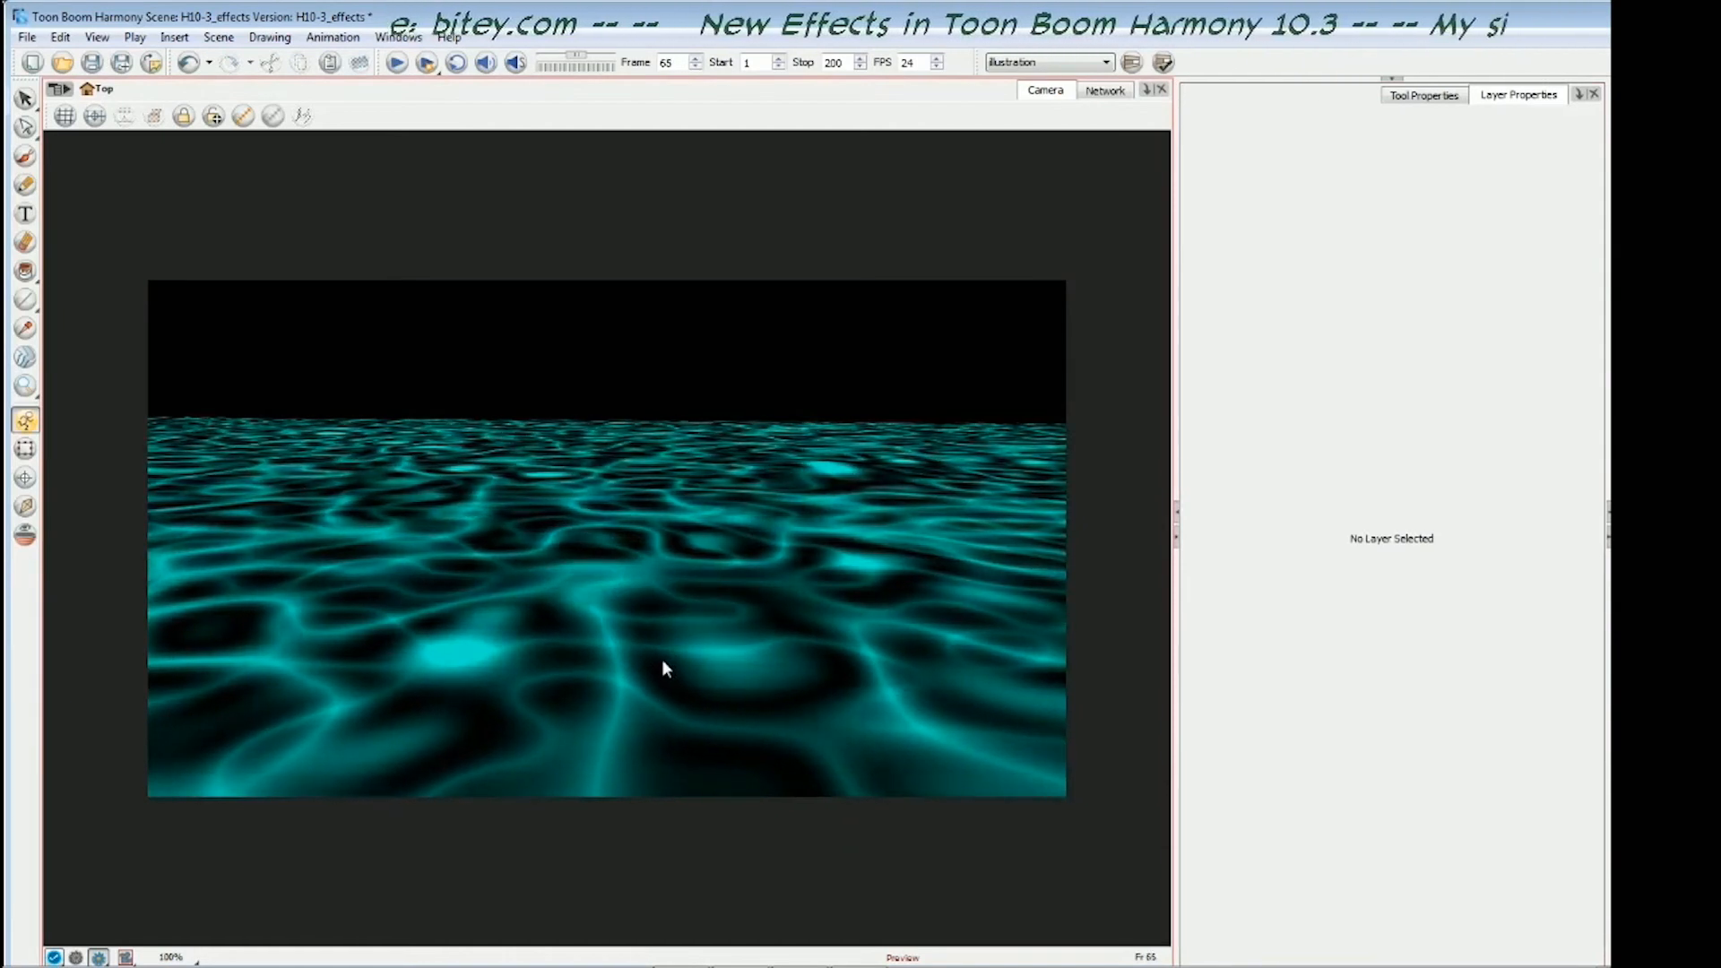
key("shift+comma")
key("period")
key("period")
key("period")
key("period")
key("period")
key("period")
key("period")
key("period")
key("period")
key("period")
key("period")
key("period")
key("period")
key("period")
key("period")
key("period")
key("period")
key("period")
key("period")
key("period")
key("period")
key("period")
key("period")
key("period")
key("period")
key("period")
key("period")
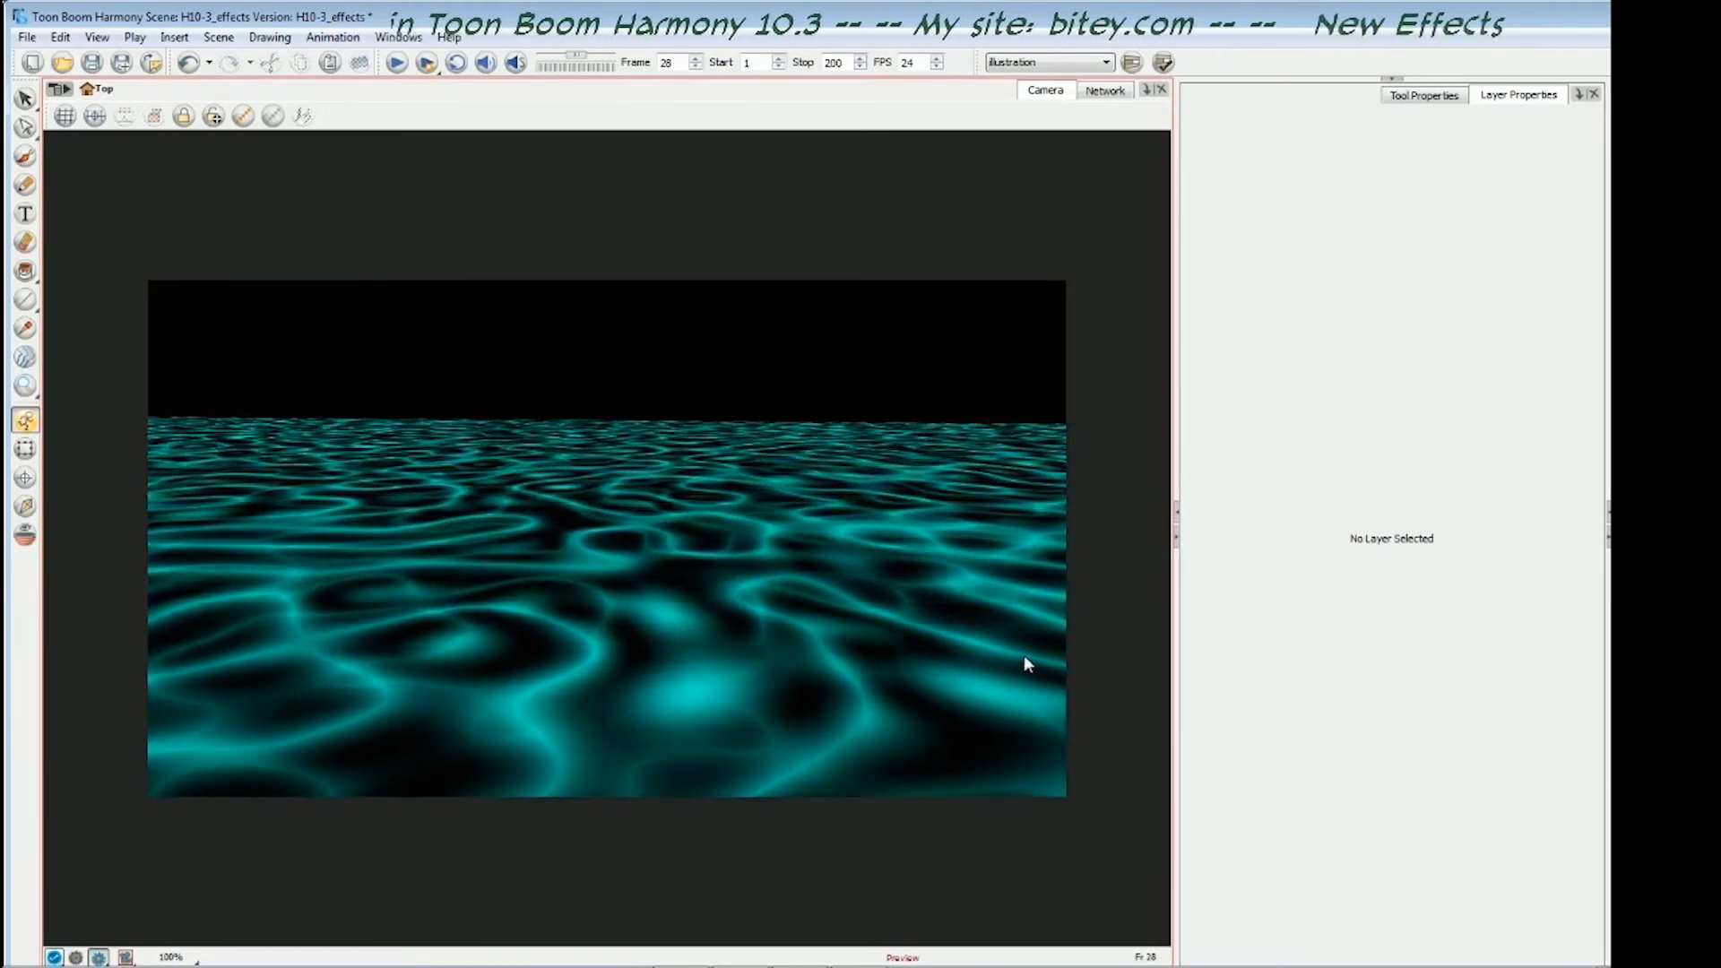
key("period")
key("period")
key("period")
key("period")
key("period")
key("period")
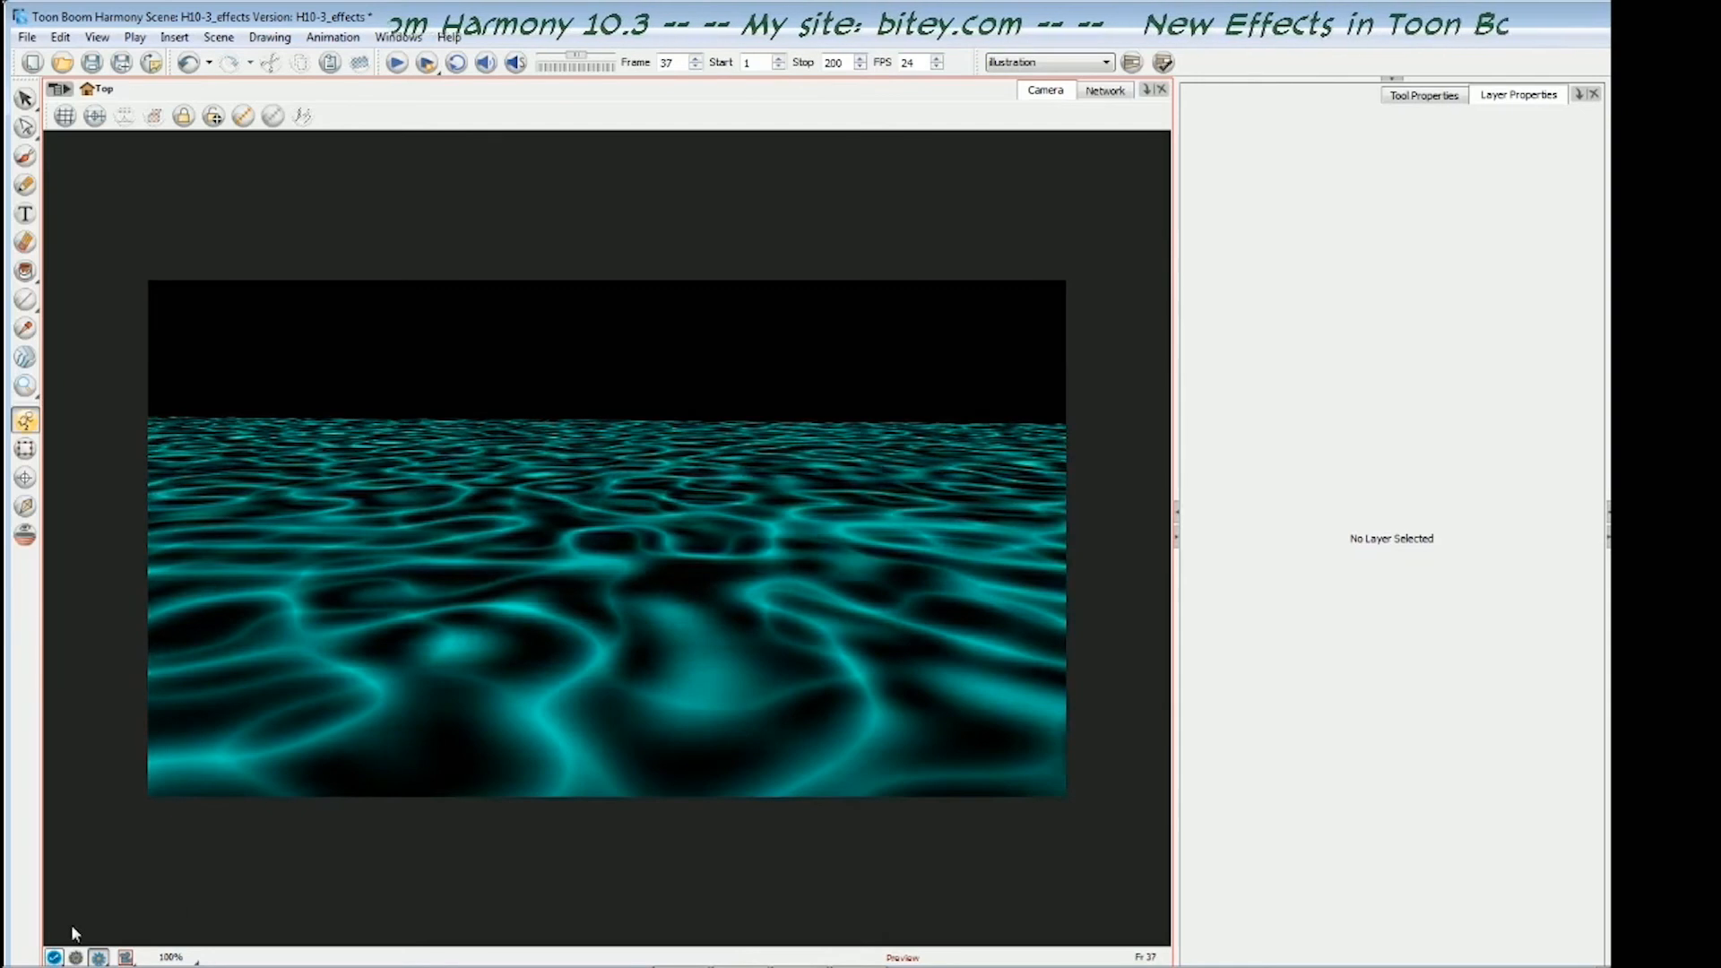
left_click(77, 957)
left_click(99, 958)
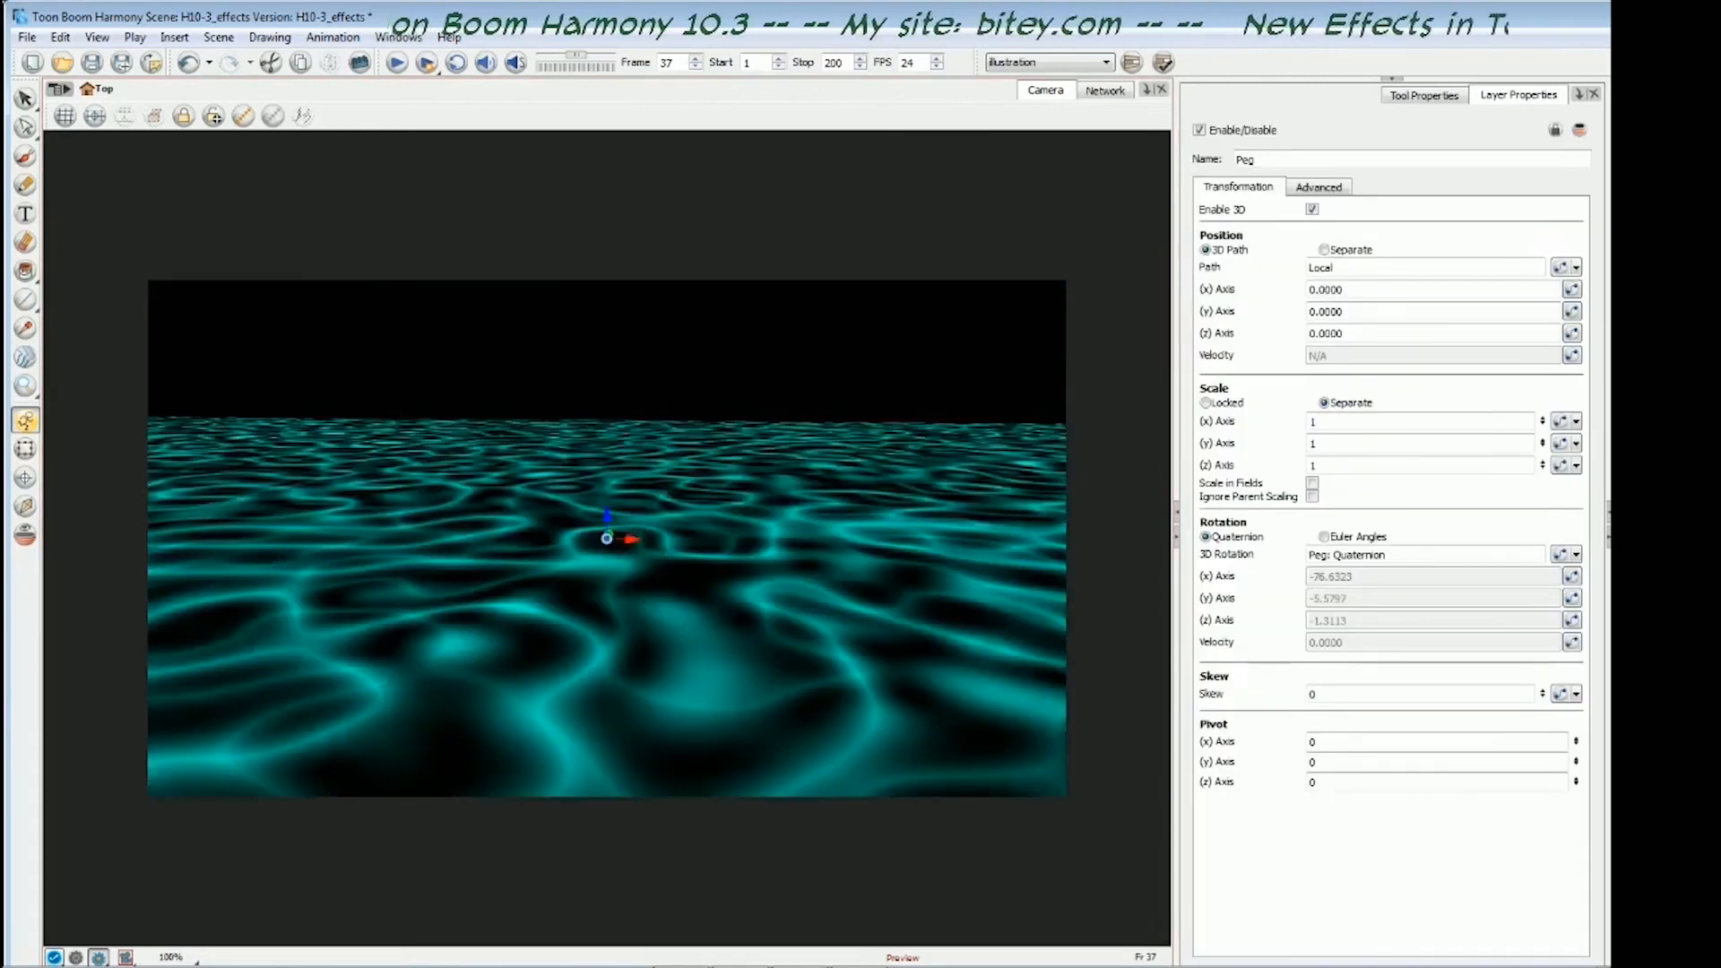
- Enable the vCut drawing to fade the caustics out towards the horizon
left_click(61, 864)
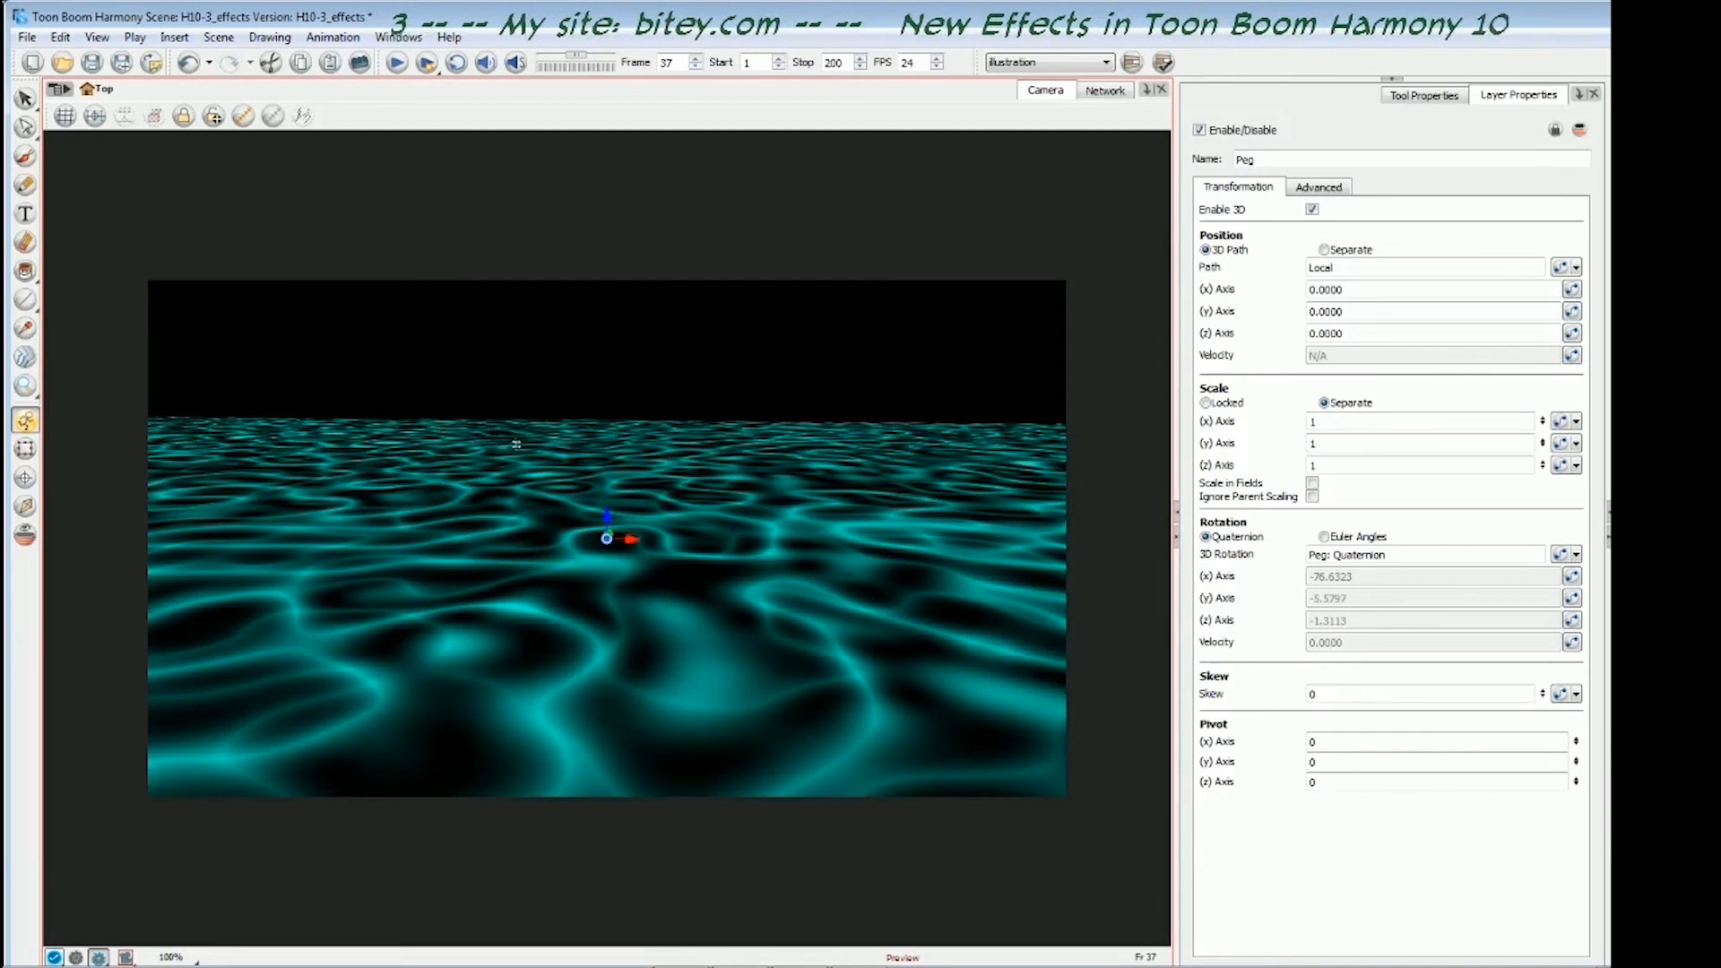
left_click(526, 397)
left_click(607, 516)
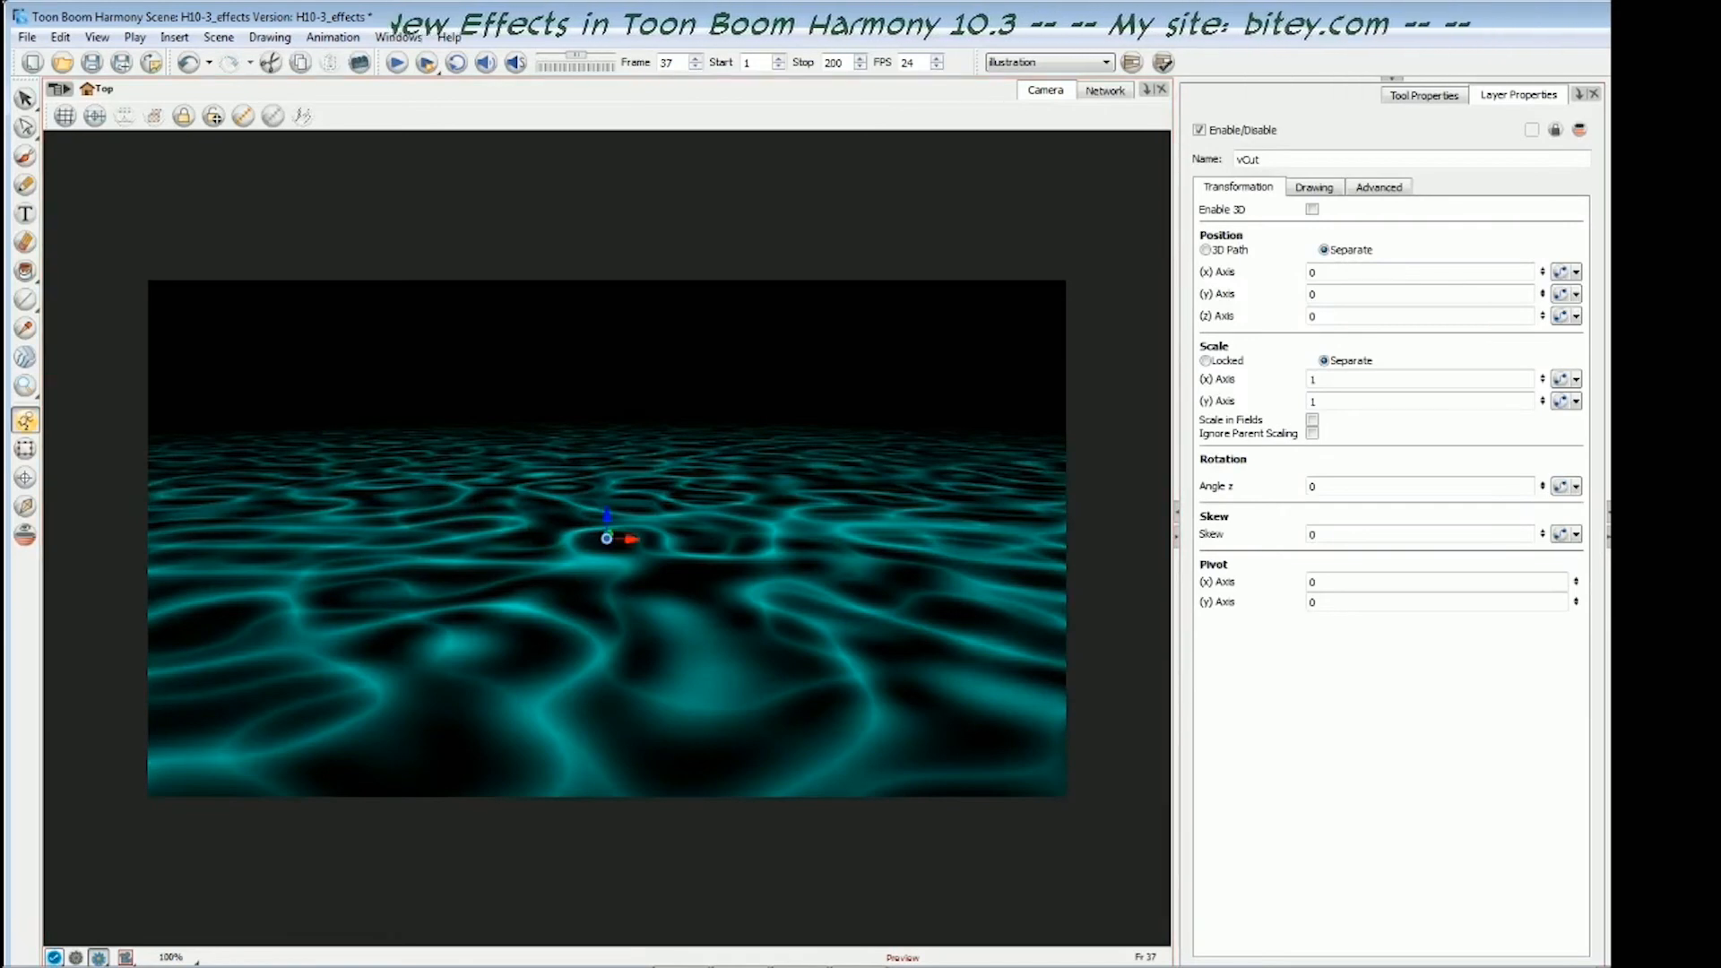
key("Escape")
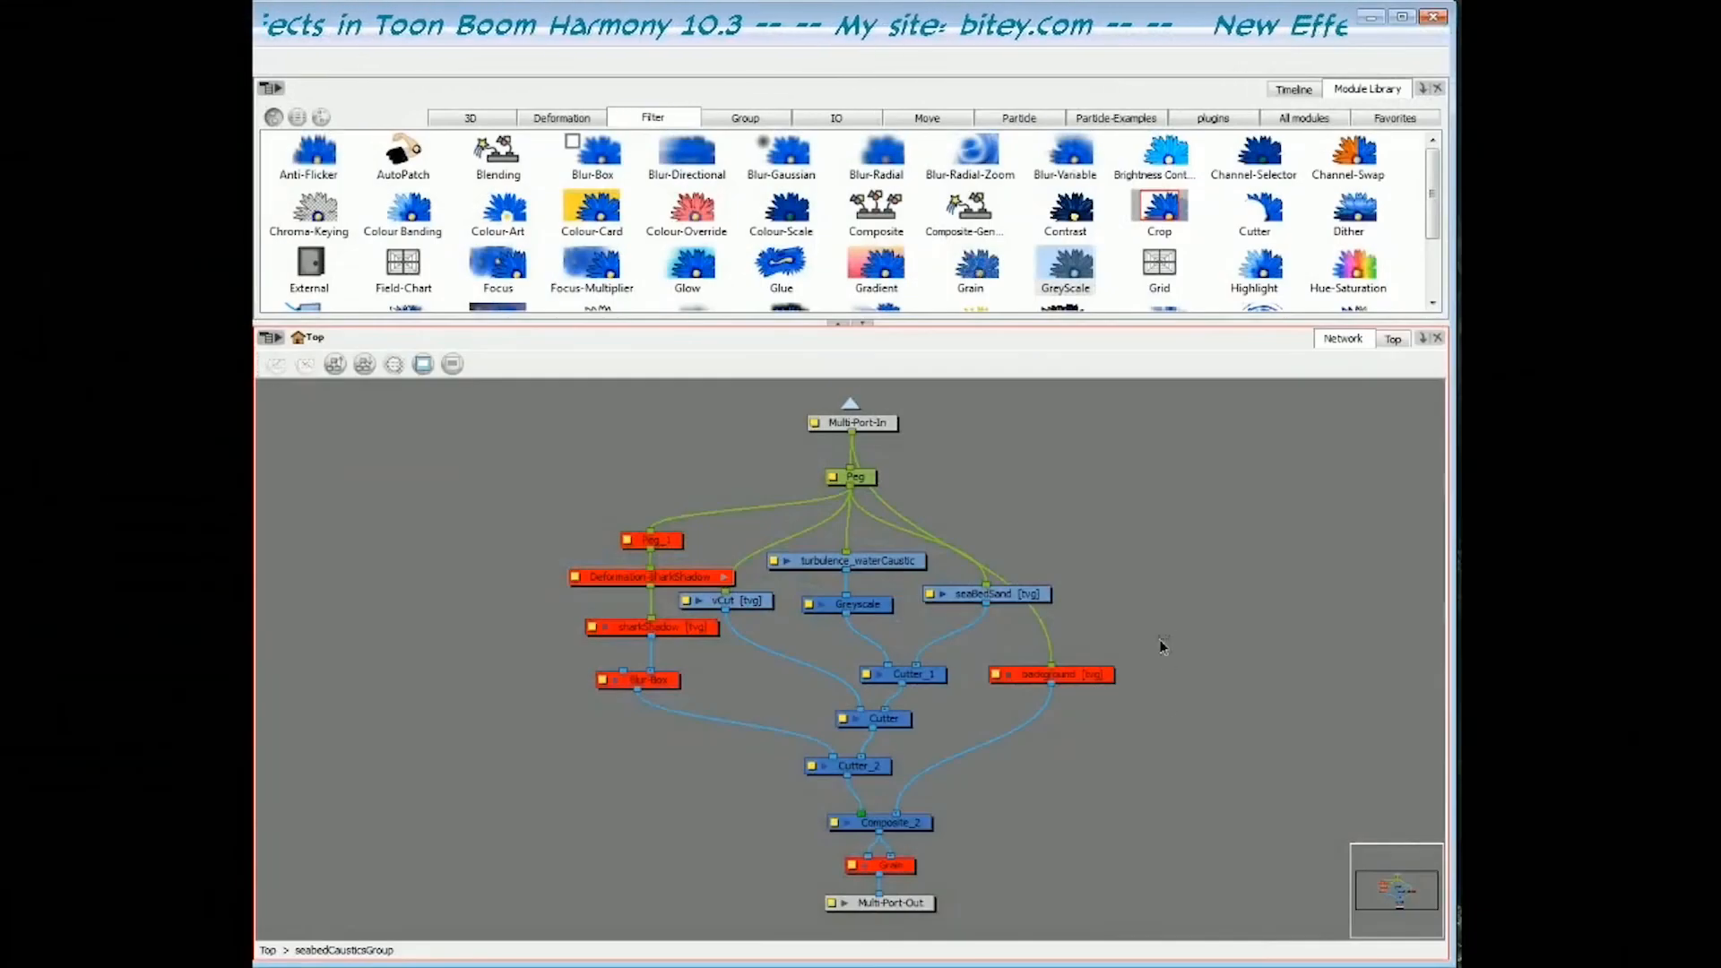
- Enable the background drawing behind the seabed caustics
left_click(1044, 677)
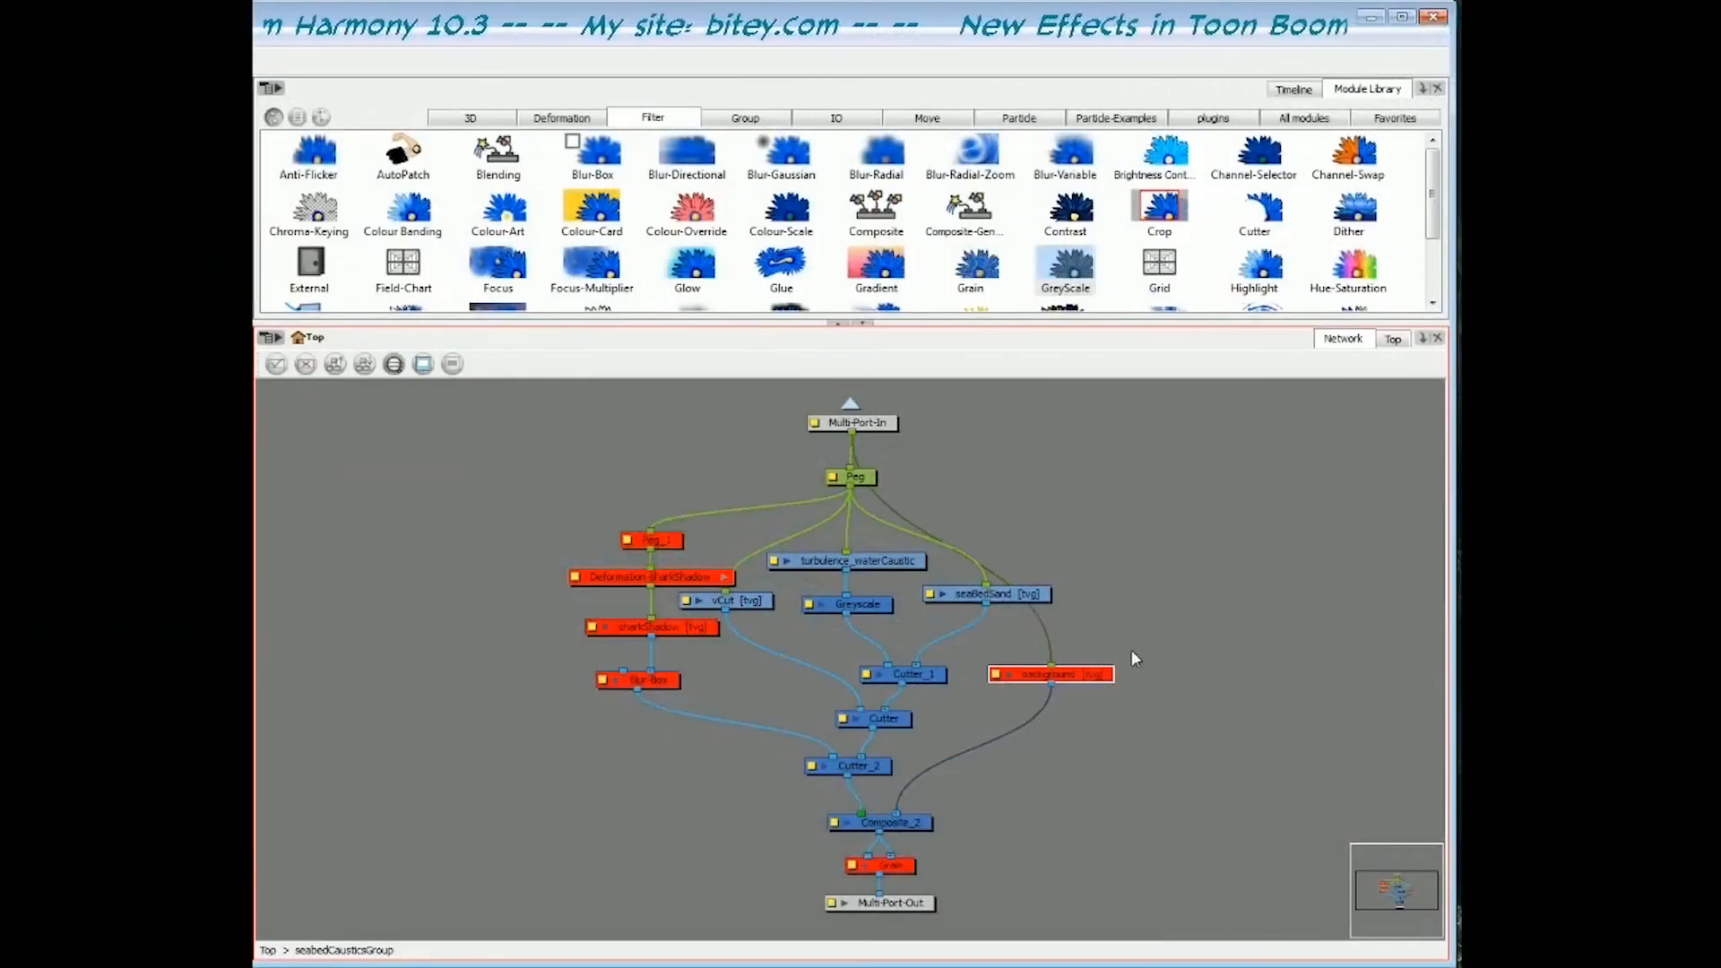
key("a")
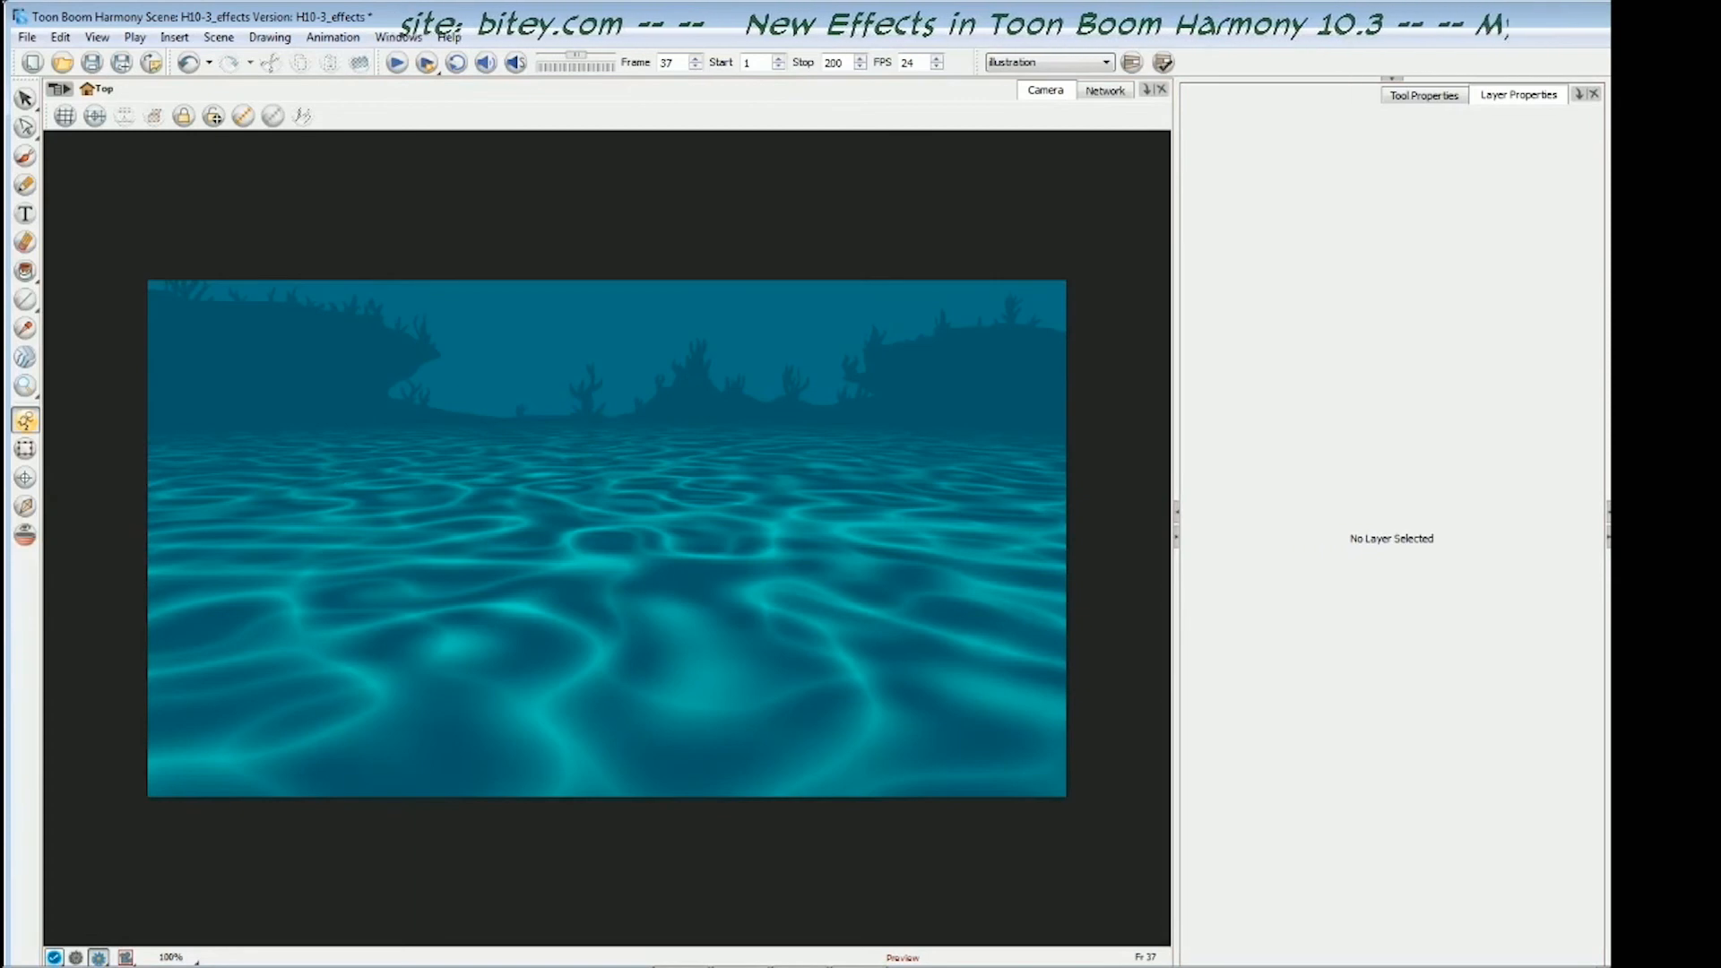
- Enable the shark shadow branch of Peg_1, Deformation-sharkShadow, sharkShadow and Blur-Box, and step forward a few frames to view it
key("a")
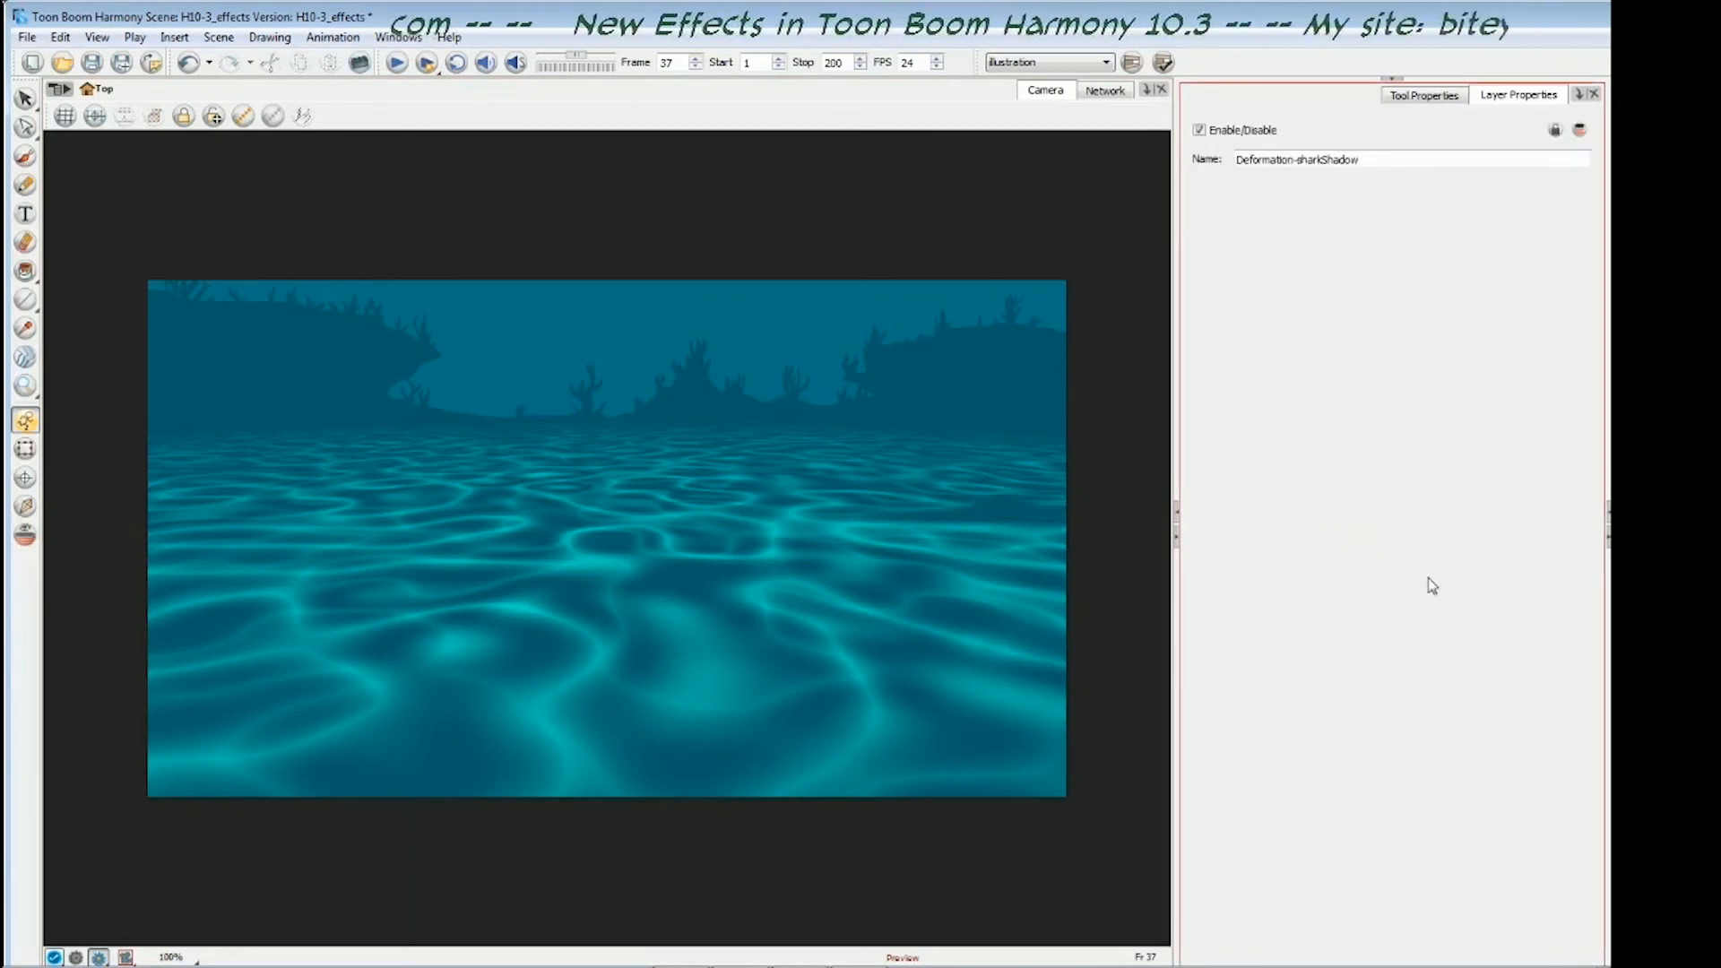
key("period")
key("period")
key("period")
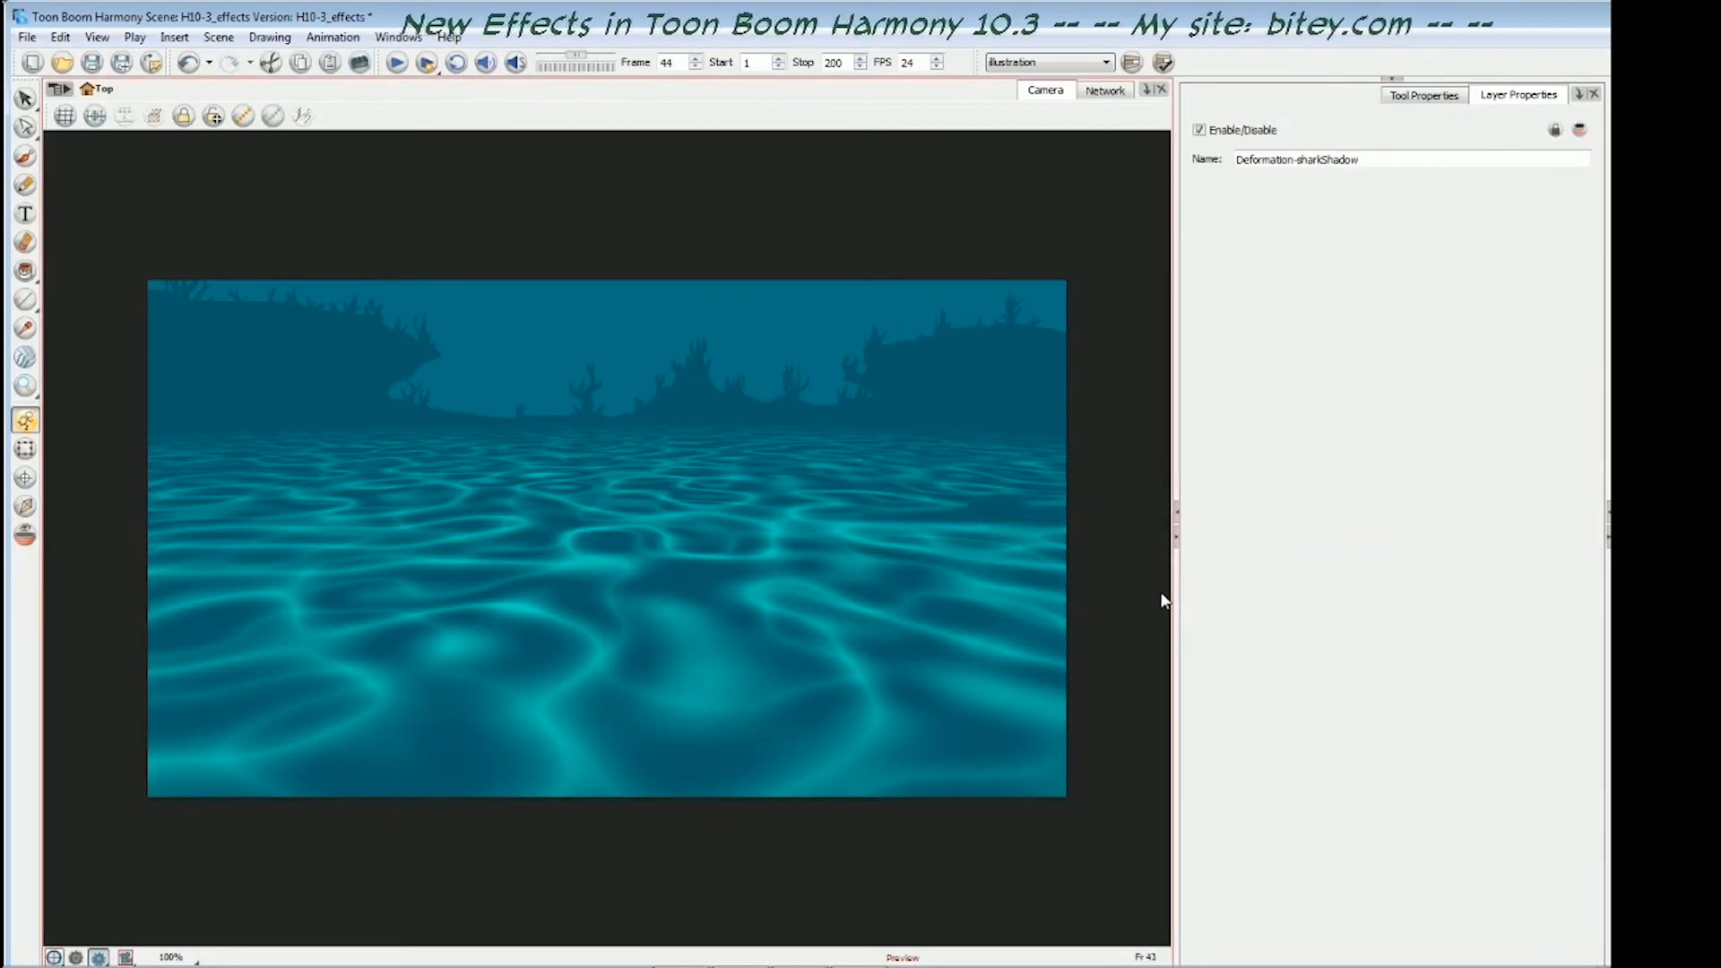
key("period")
key("period")
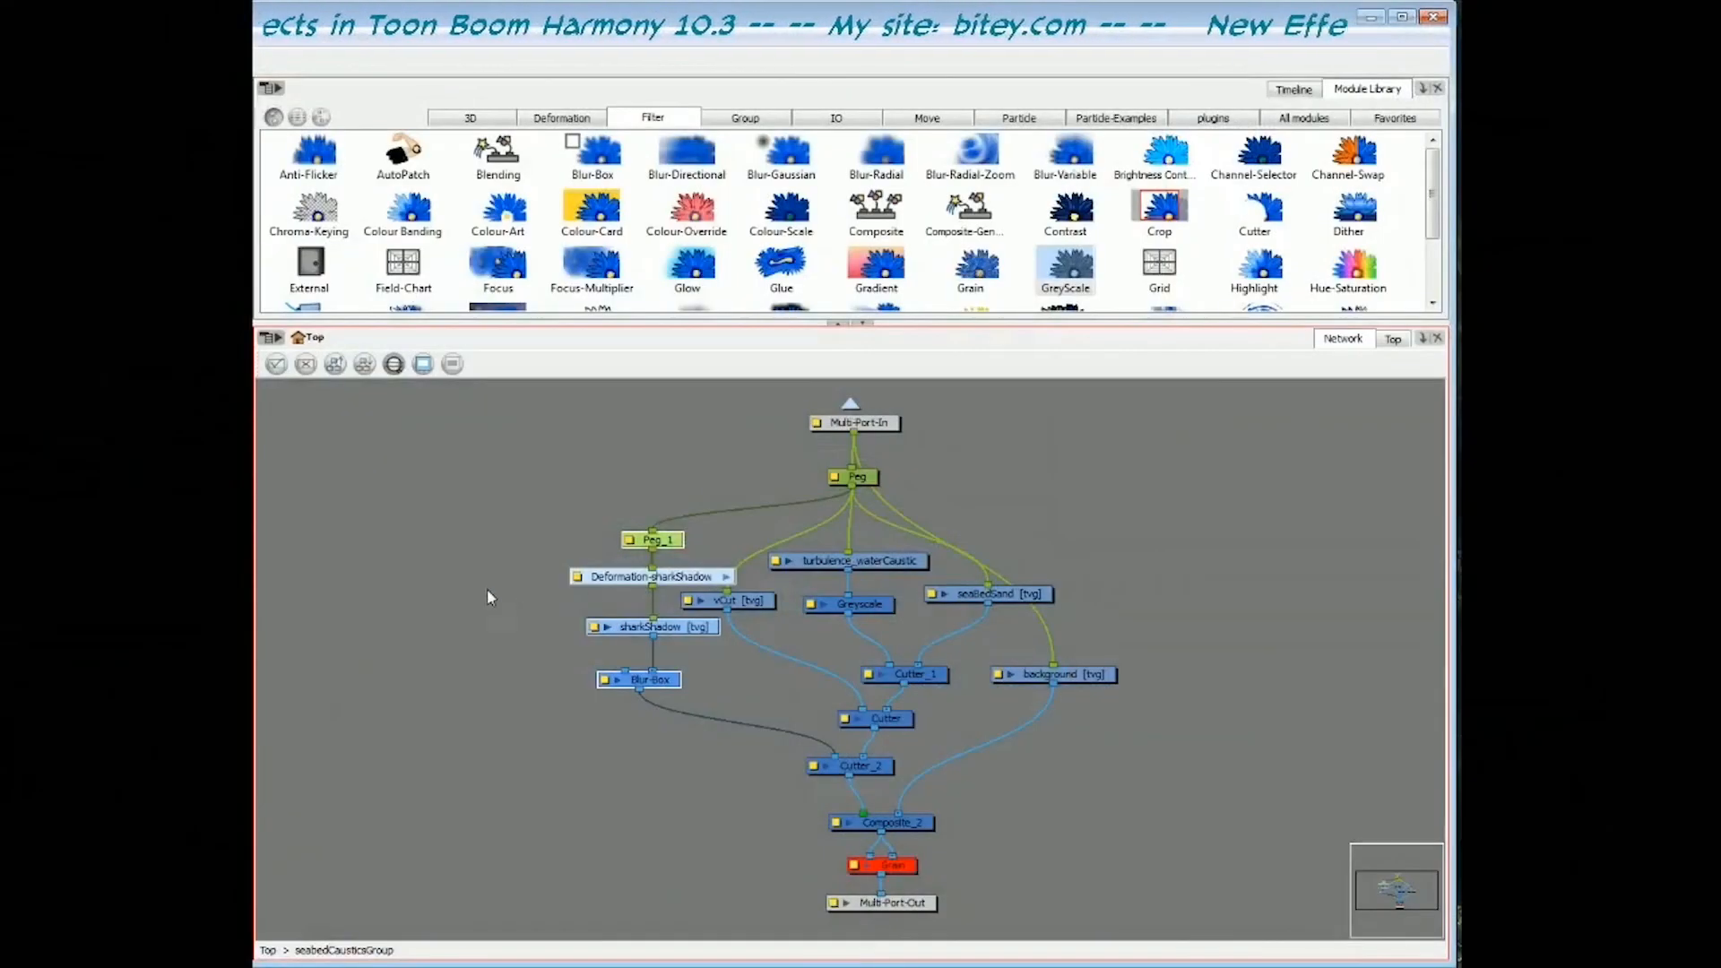
left_click_drag(542, 503, 662, 707)
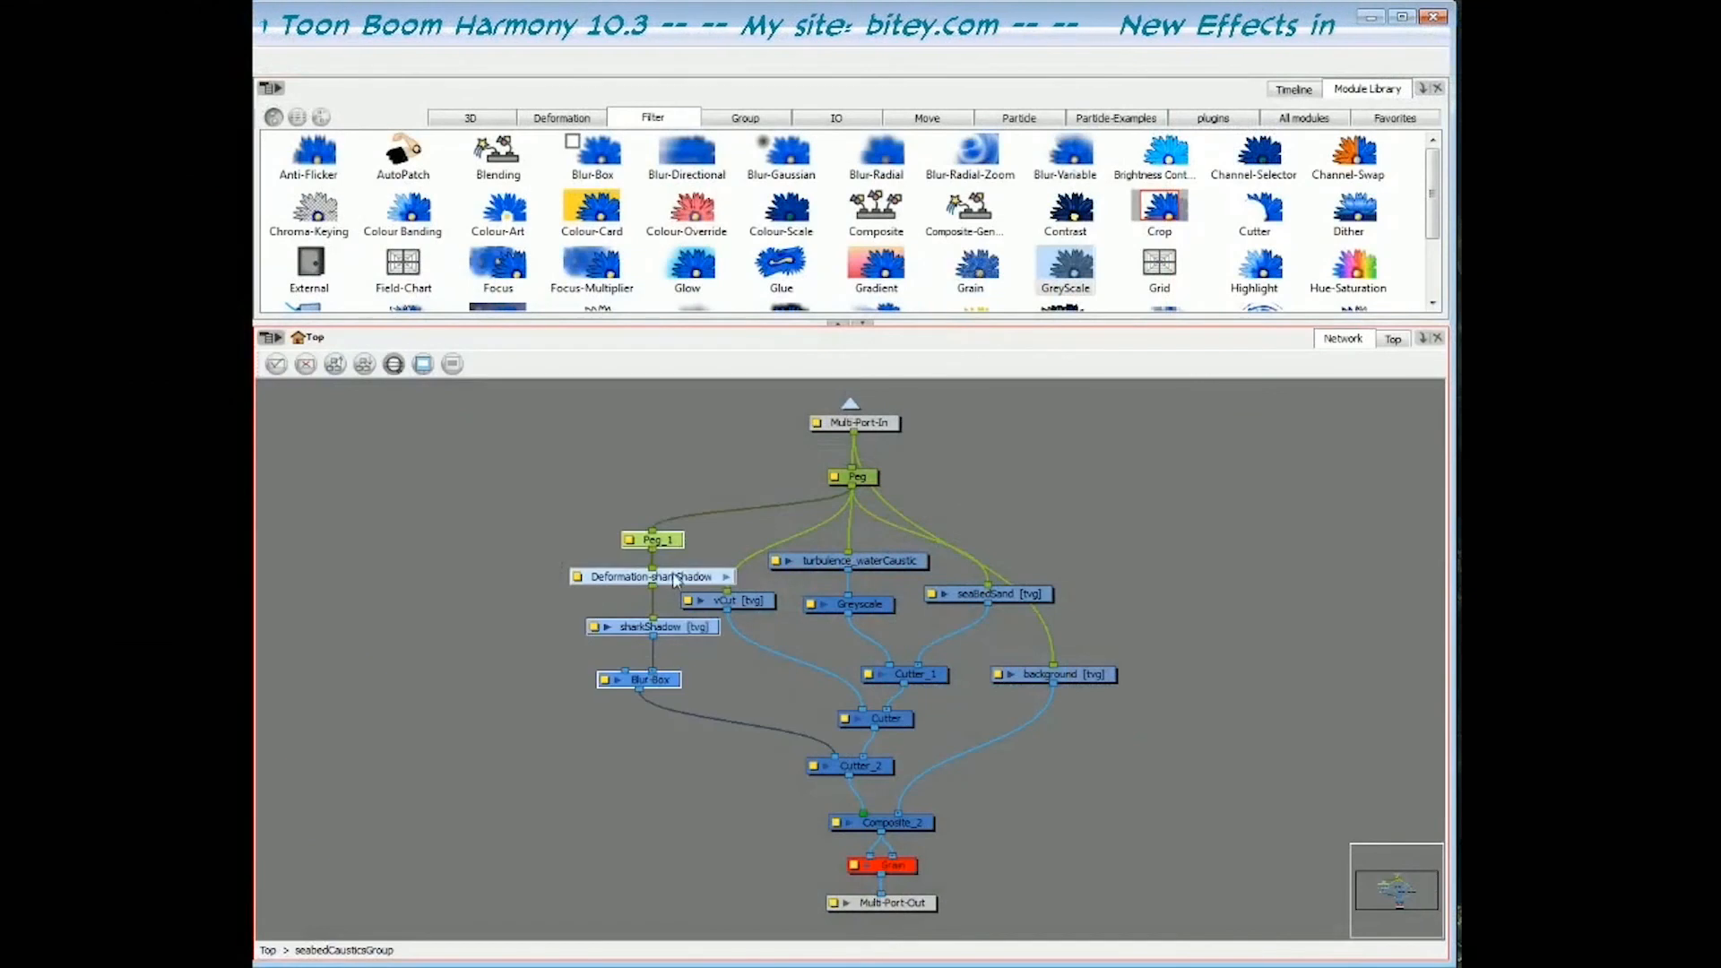
- Move the shark shadow branch farther from the vCut drawing in the network, and play the rendered seabed animation
left_click_drag(656, 576, 594, 576)
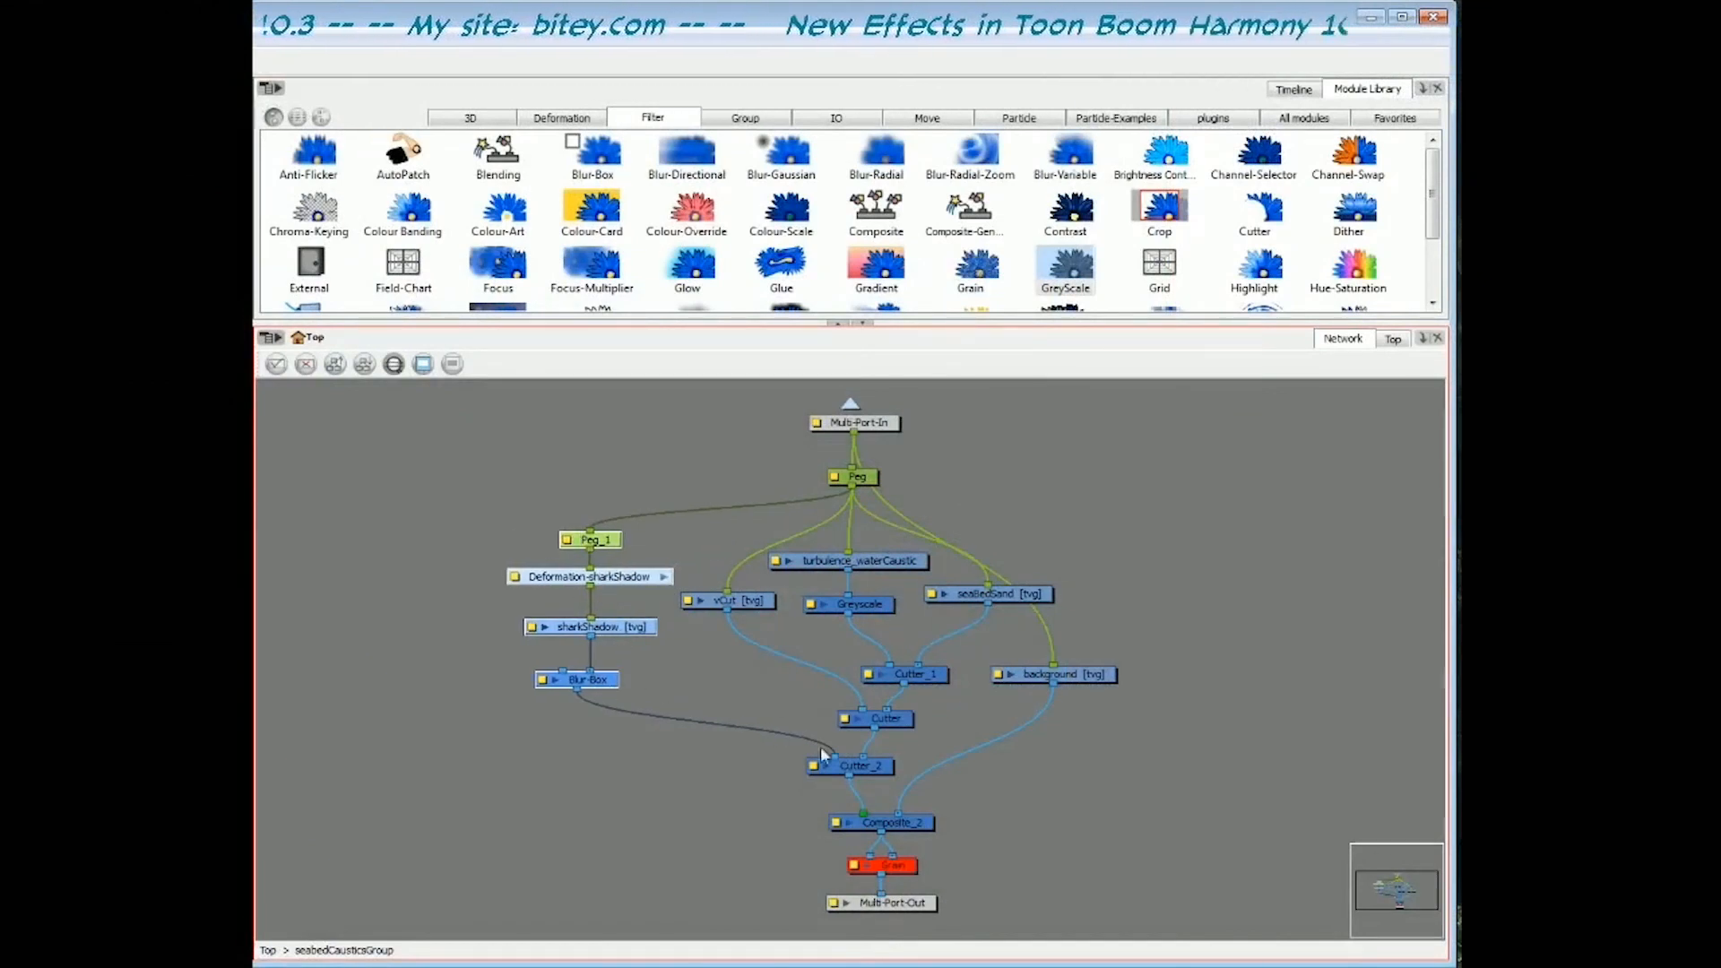
left_click(860, 770)
left_click_drag(753, 784, 880, 771)
left_click_drag(554, 514, 603, 702)
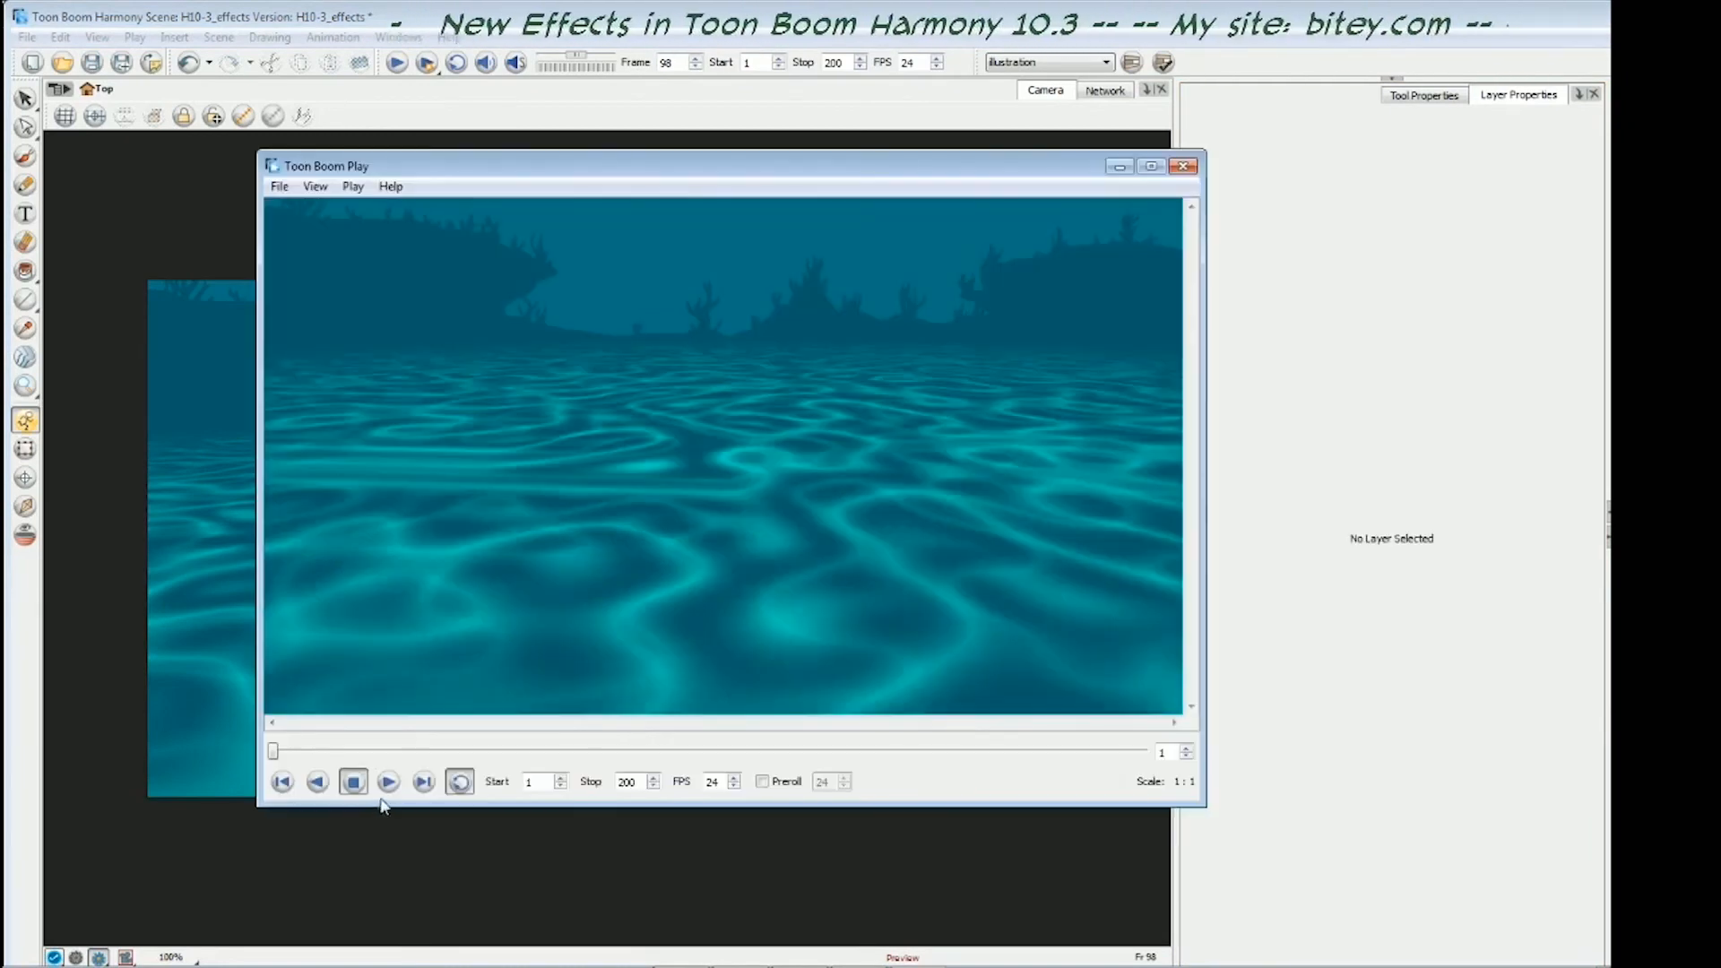
left_click(391, 785)
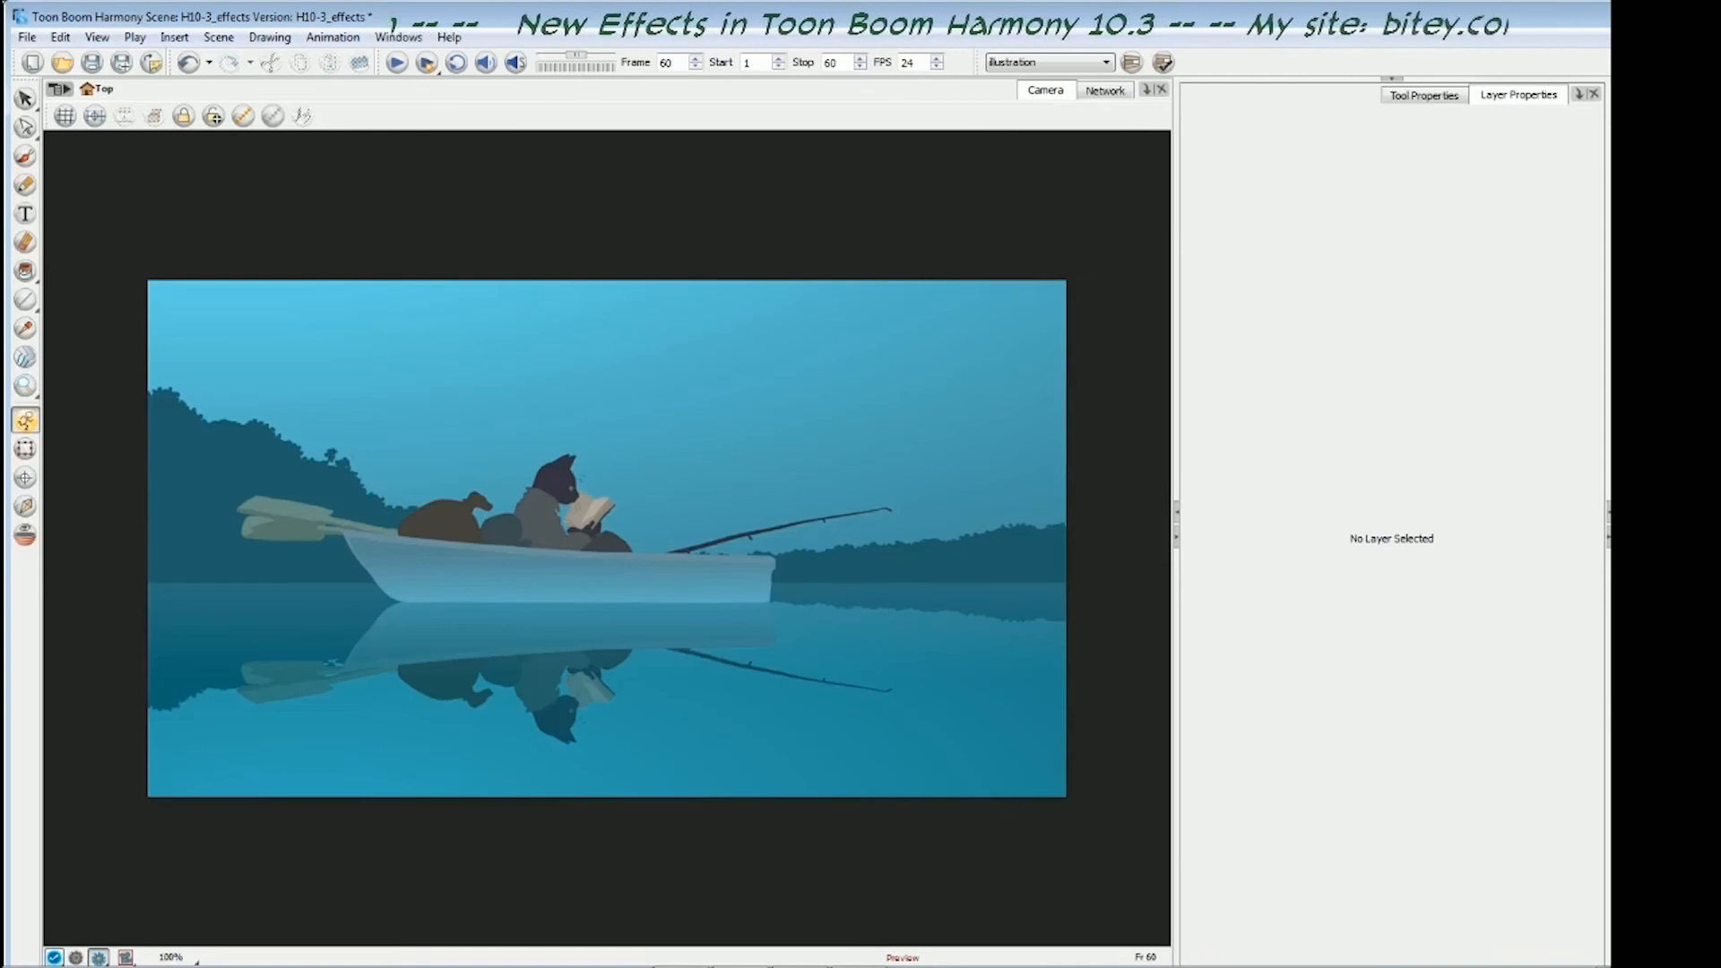
- Space out the BoatRefl, backgroundRefl and Transparency modules in the ReflectionGroup2 network
left_click(339, 702)
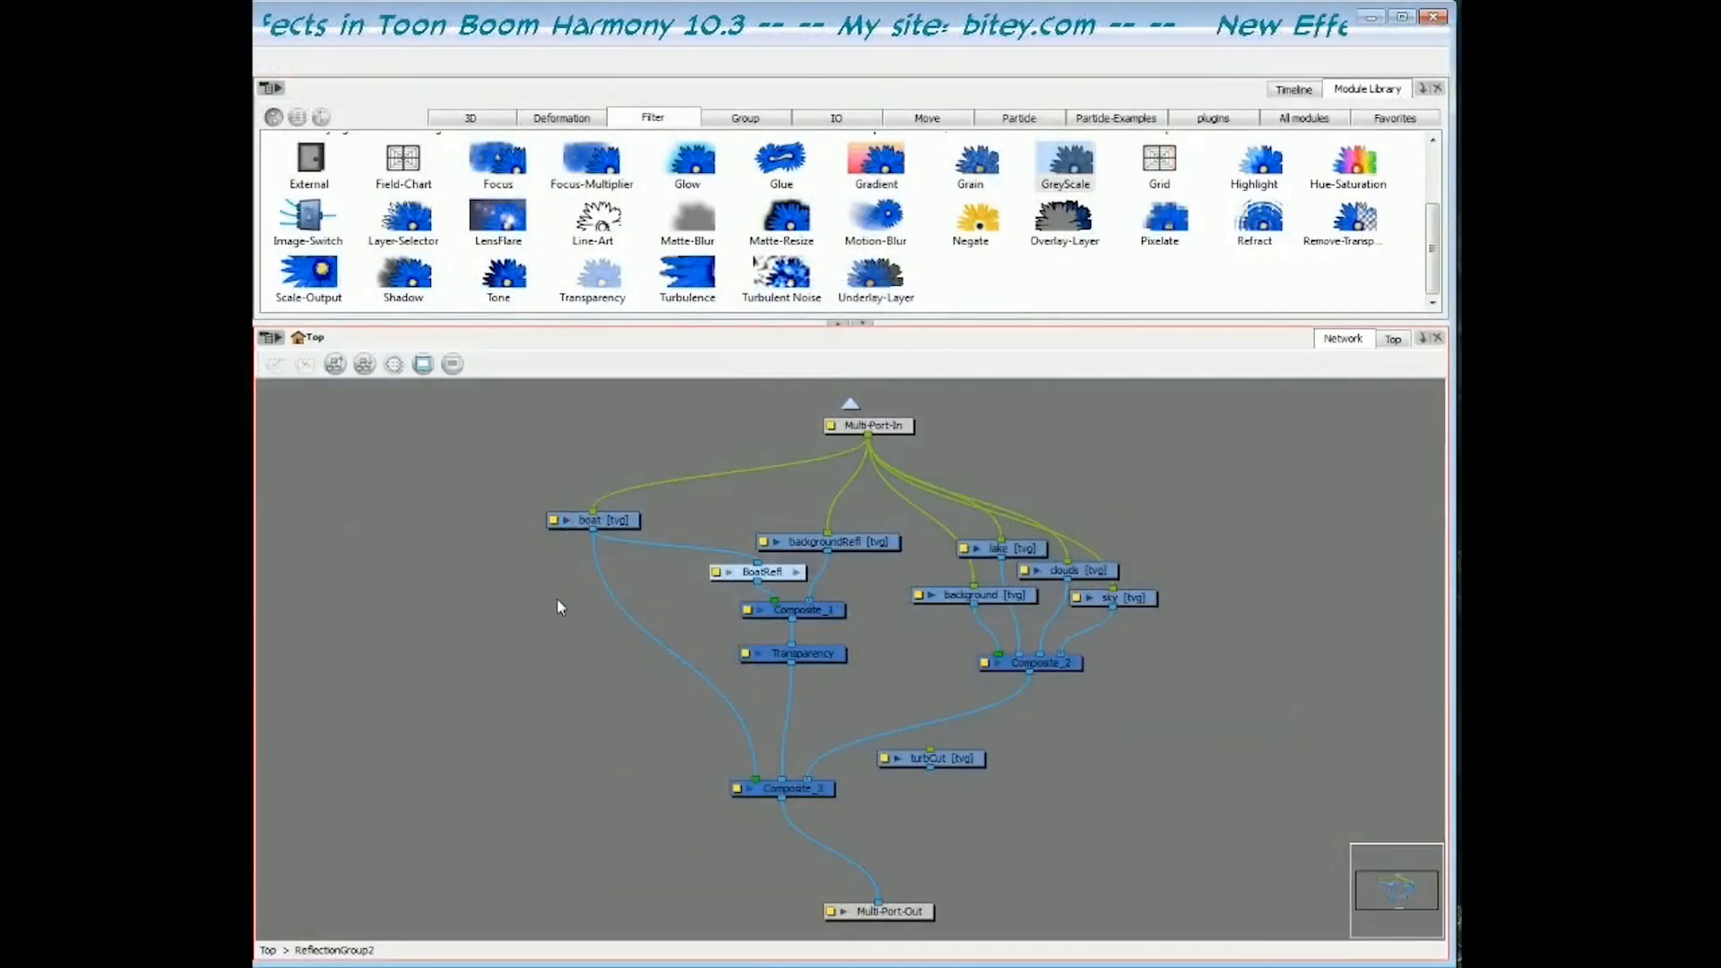
left_click_drag(759, 572, 712, 562)
left_click_drag(856, 550, 873, 556)
left_click(740, 571)
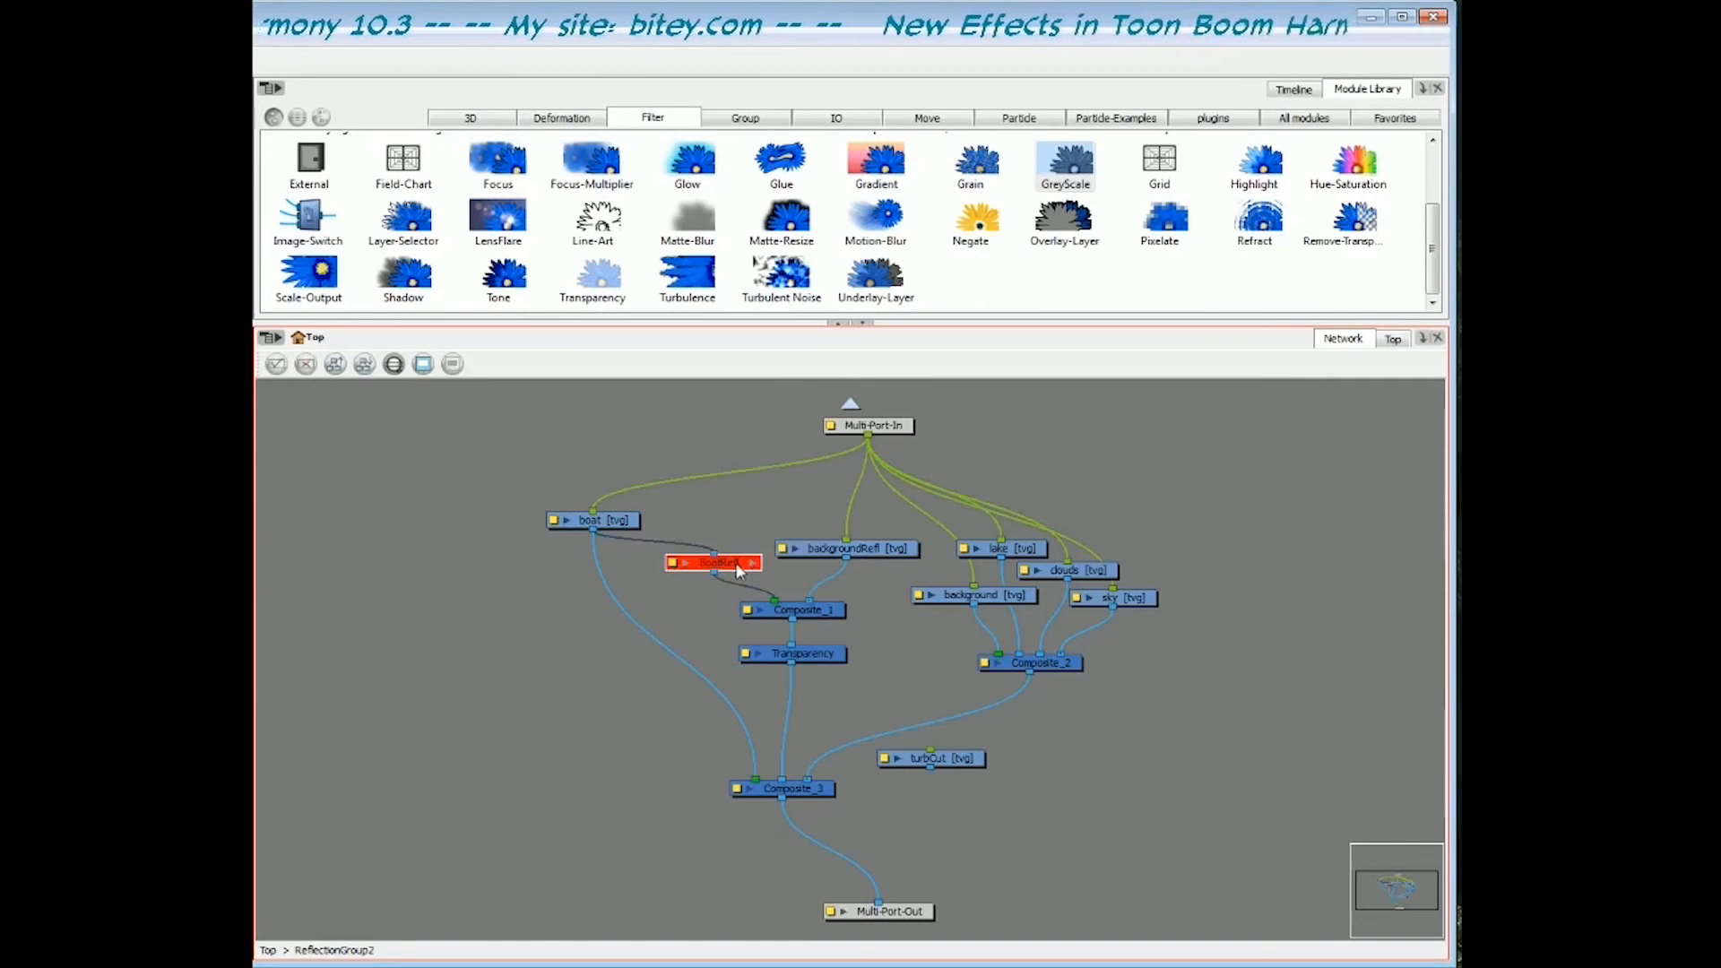
left_click(797, 553, "ctrl")
left_click(726, 529)
left_click_drag(726, 529, 843, 565)
left_click(866, 601)
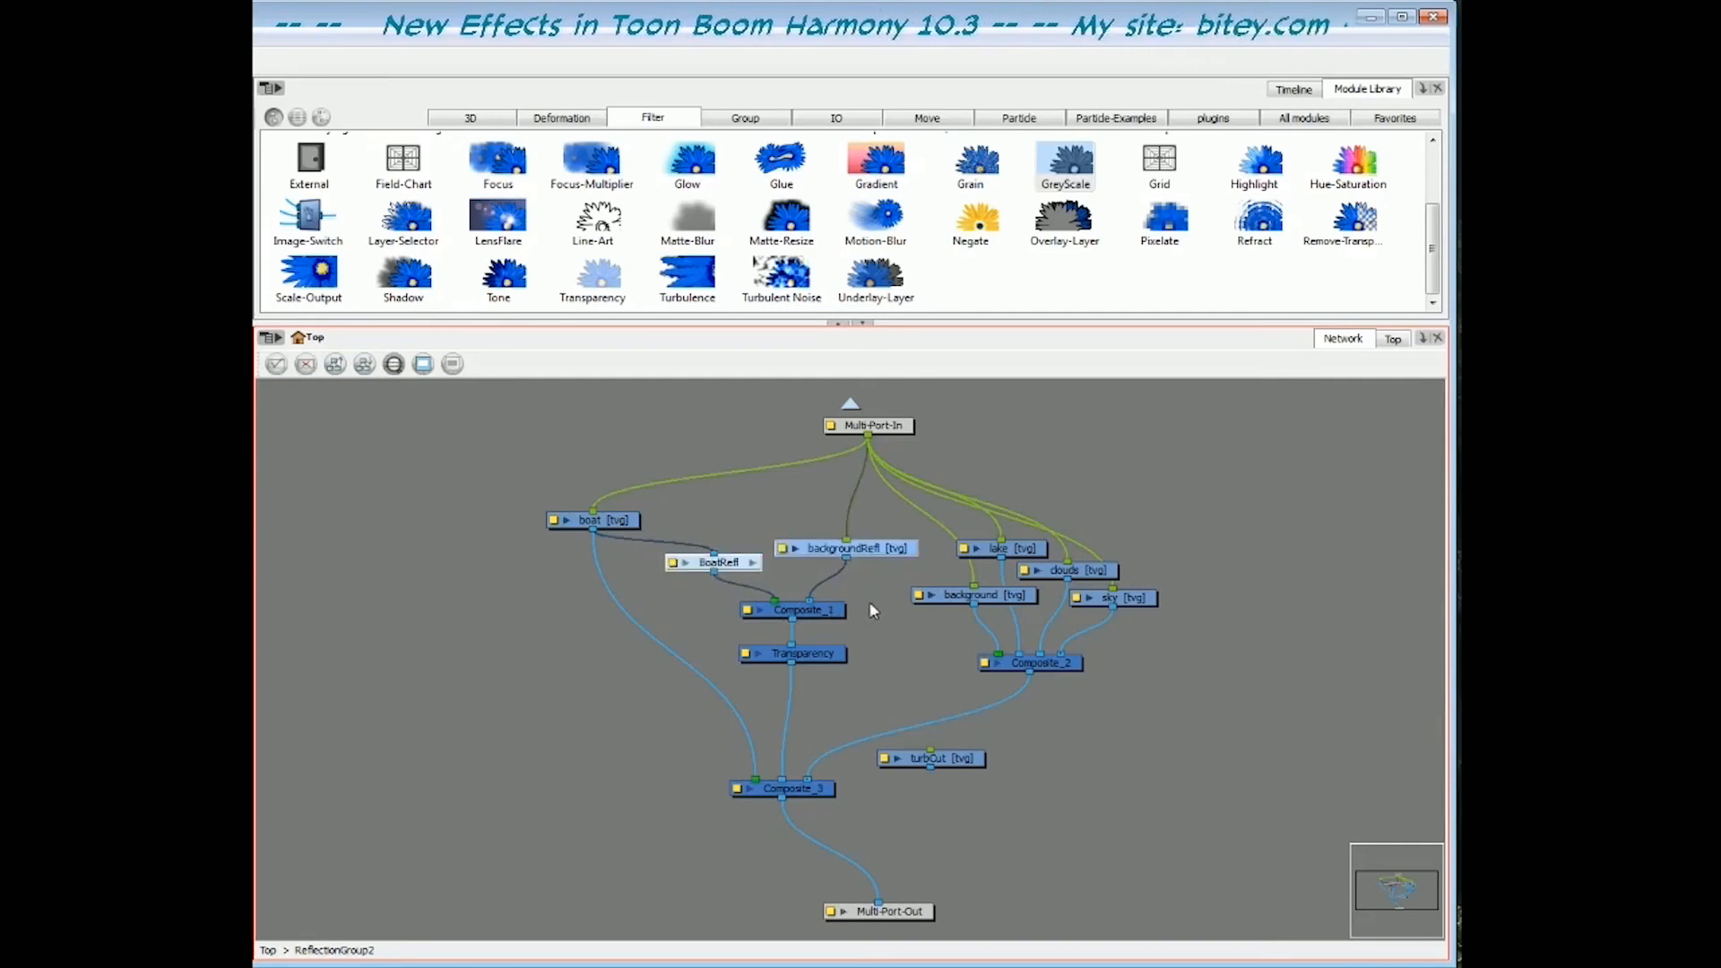
left_click(844, 610)
left_click(826, 657)
left_click_drag(827, 656, 841, 648)
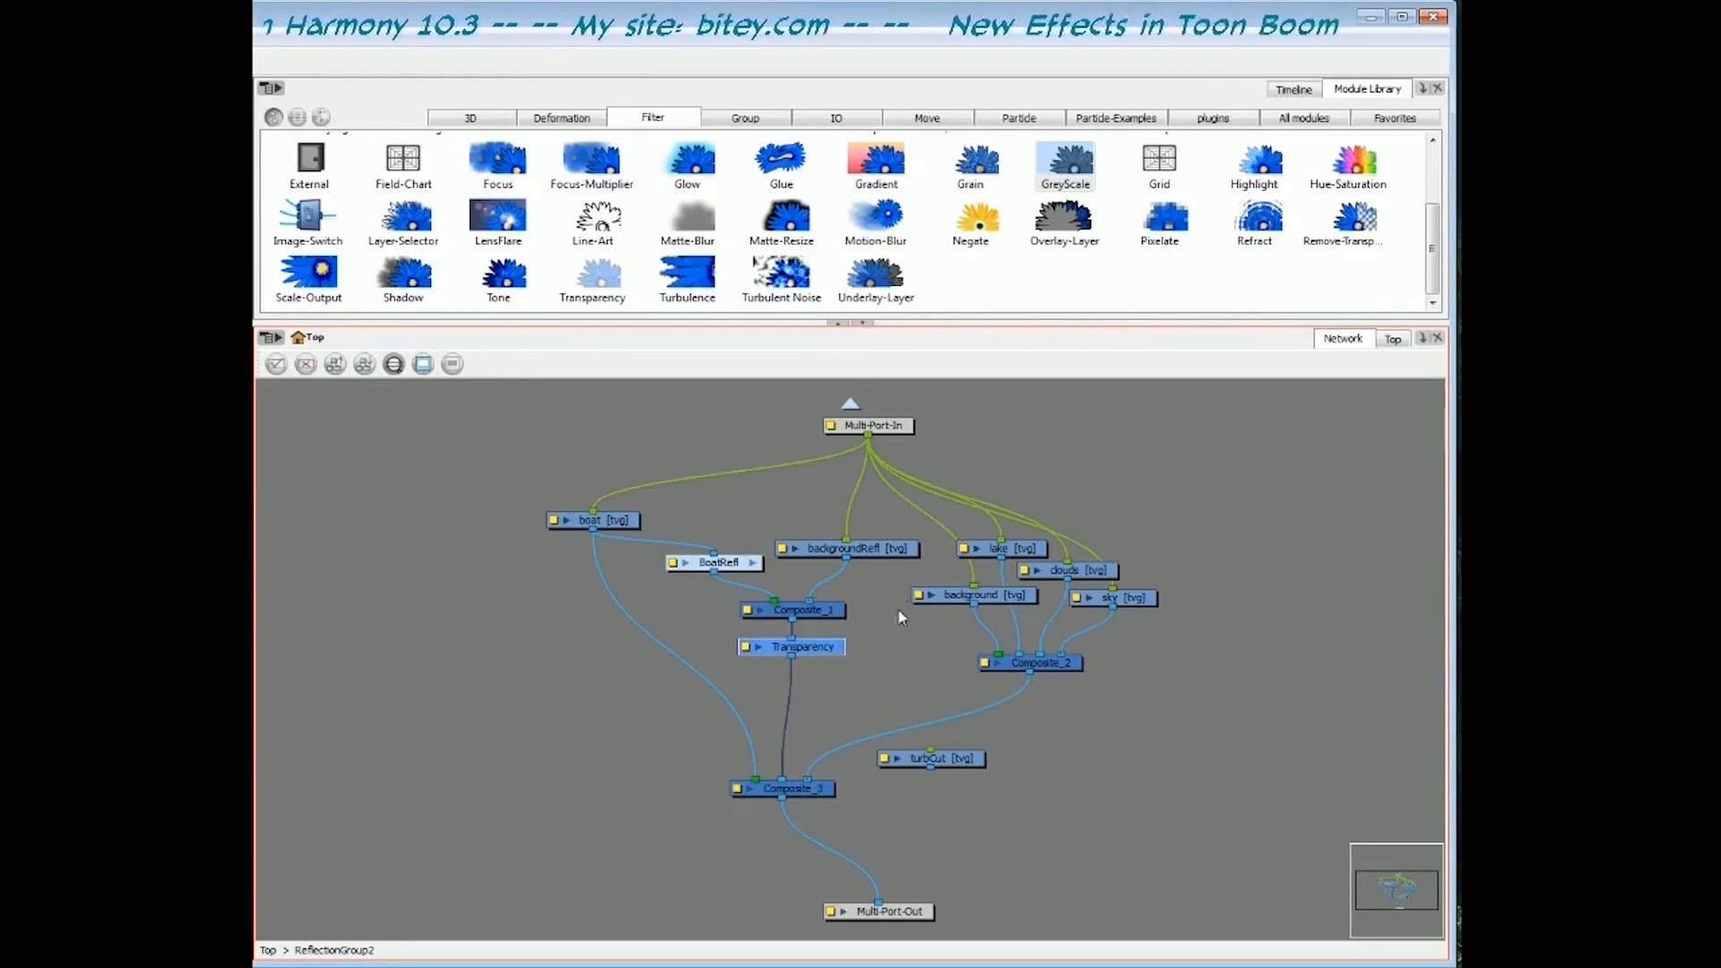
- Insert a Turbulence module between Transparency and Composite_3, and align it with the modules around it
left_click(692, 283)
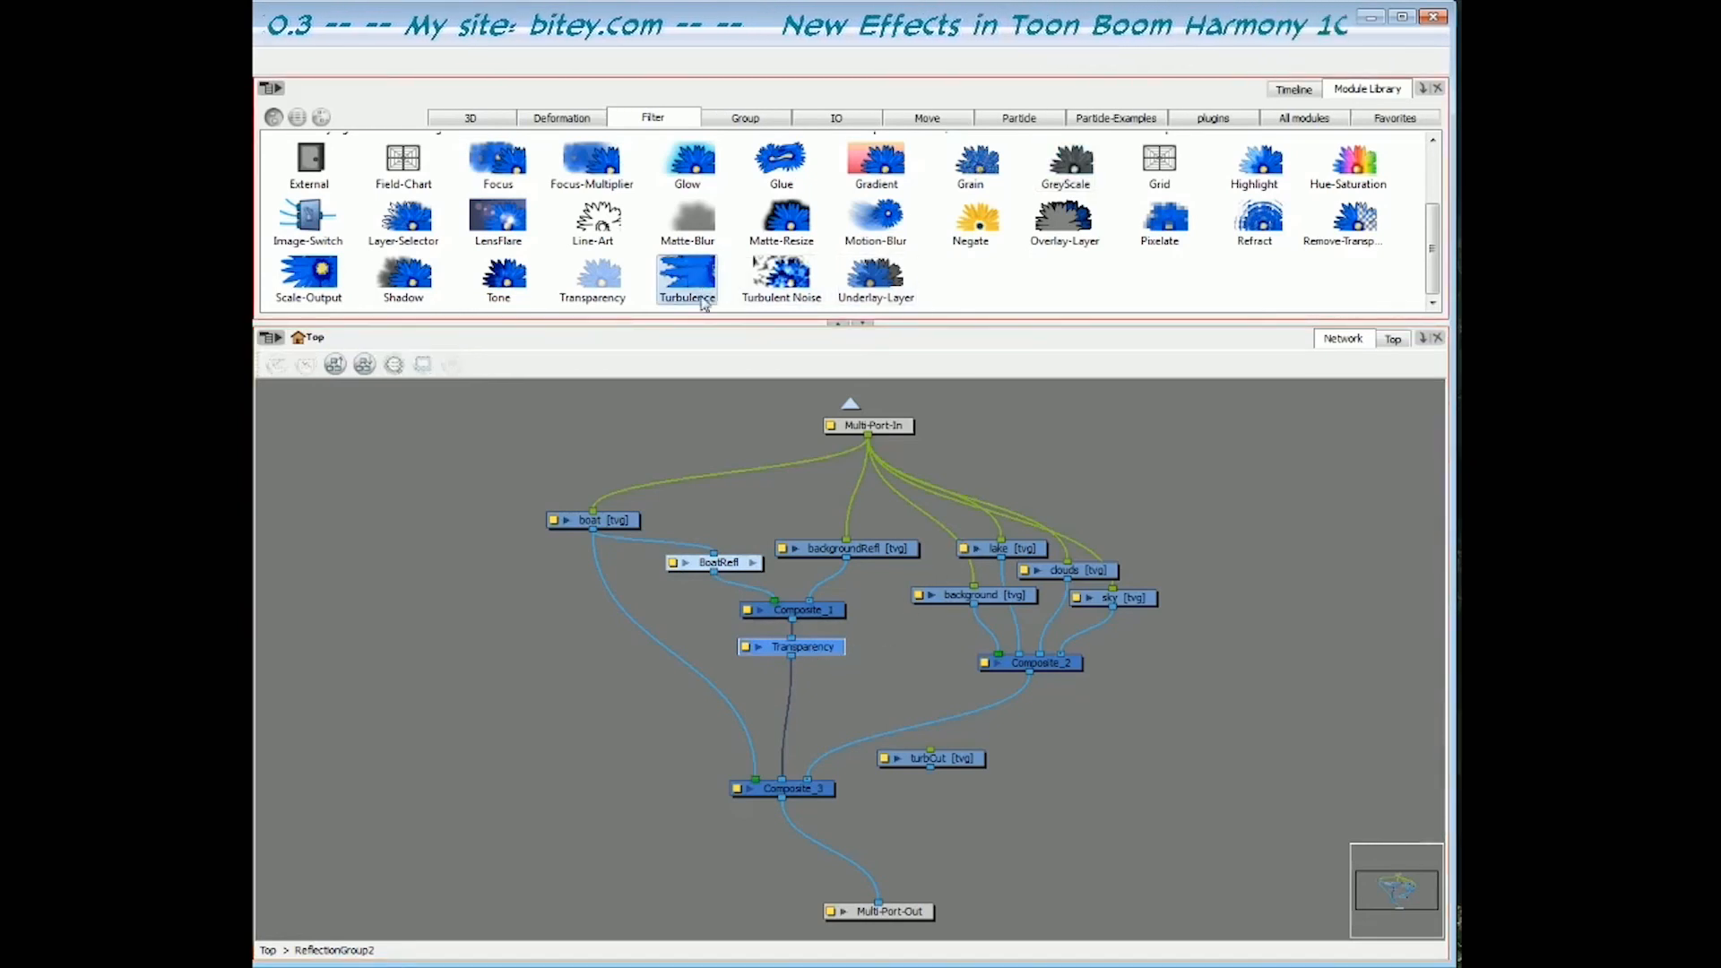
left_click_drag(694, 285, 782, 722)
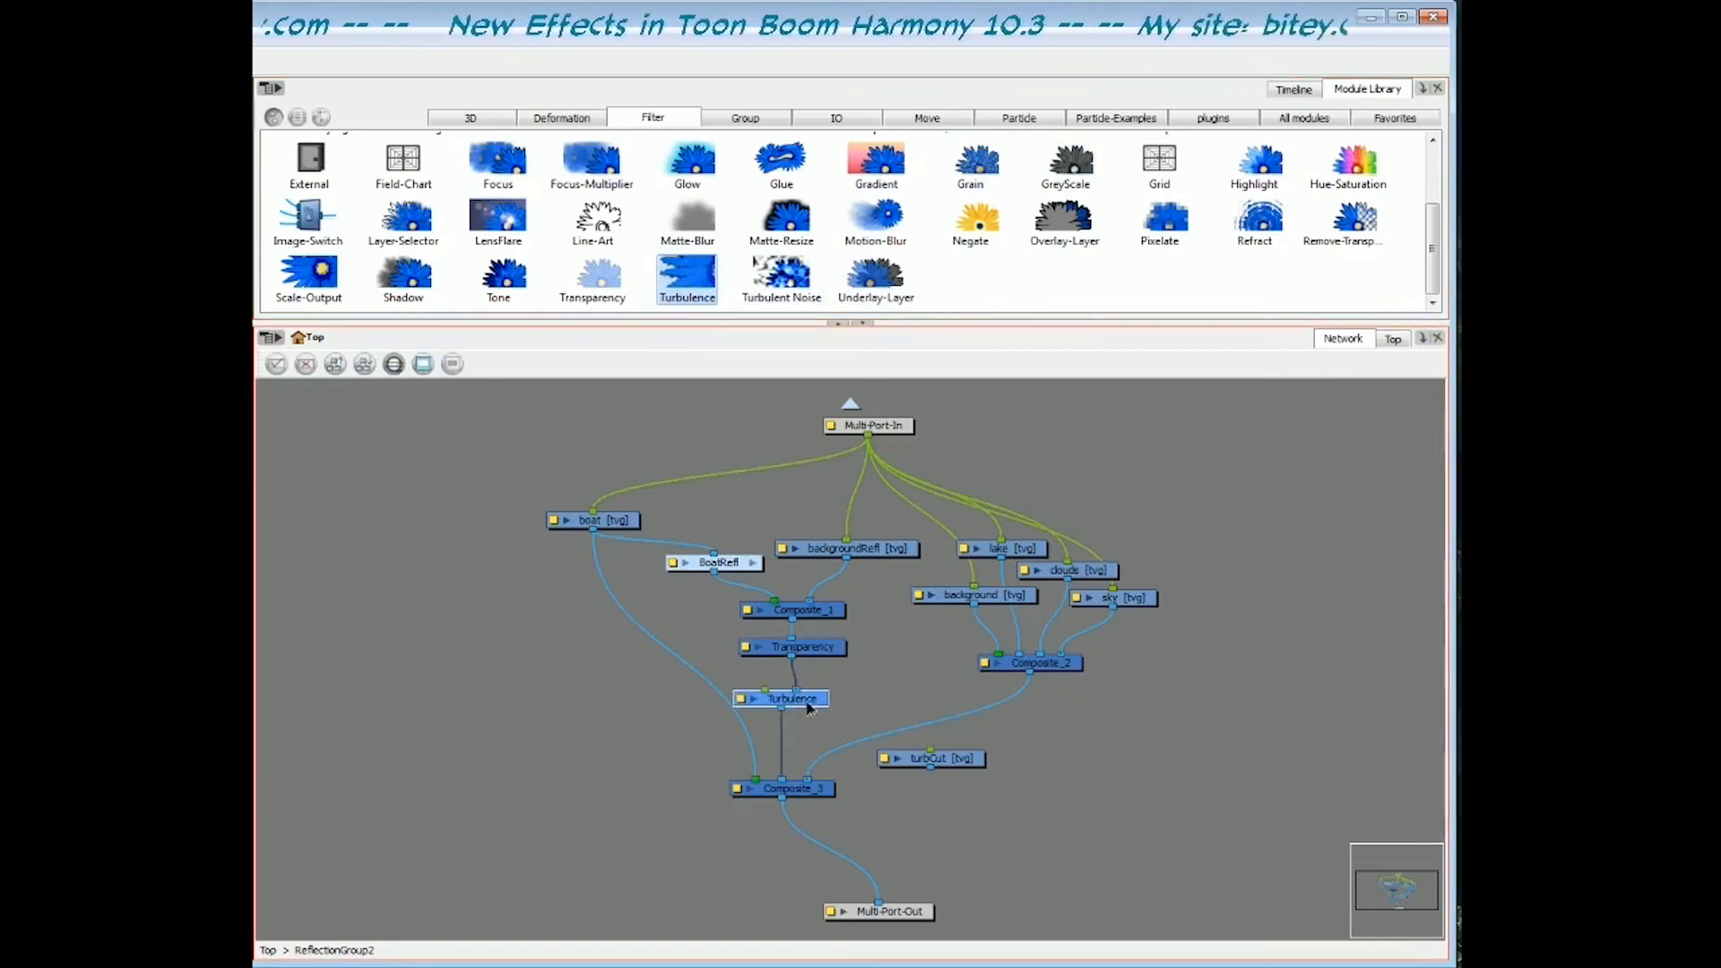
left_click_drag(823, 789, 808, 793)
left_click_drag(814, 697, 804, 703)
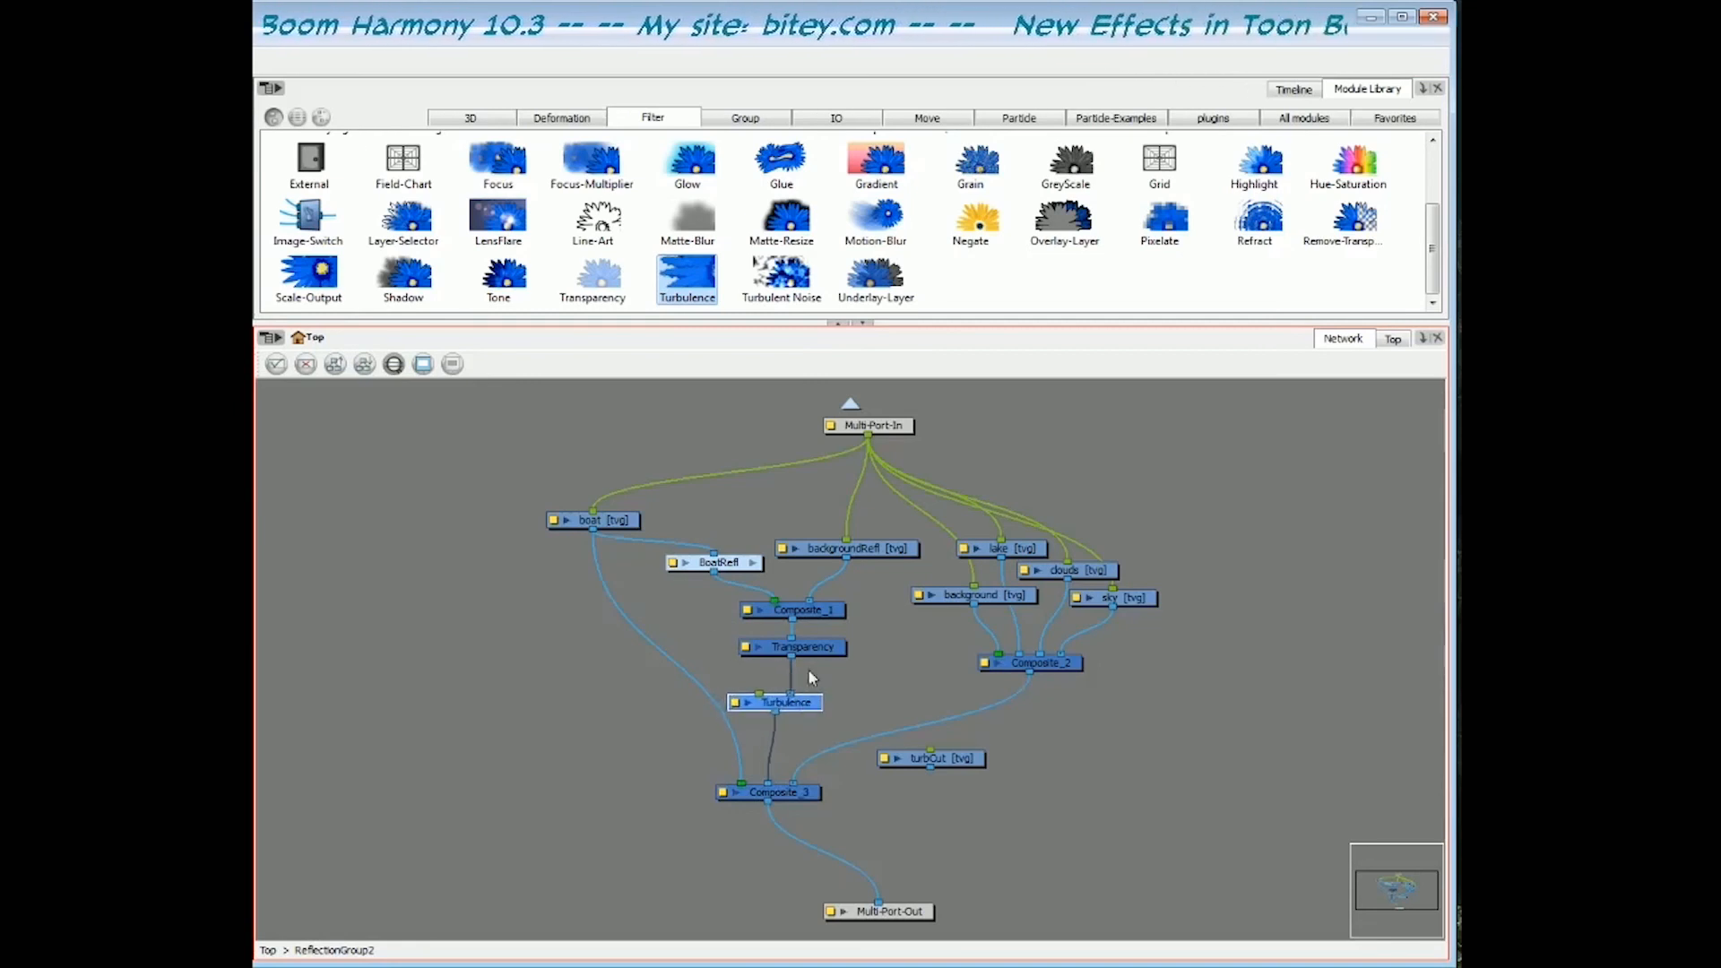
left_click_drag(808, 714, 805, 713)
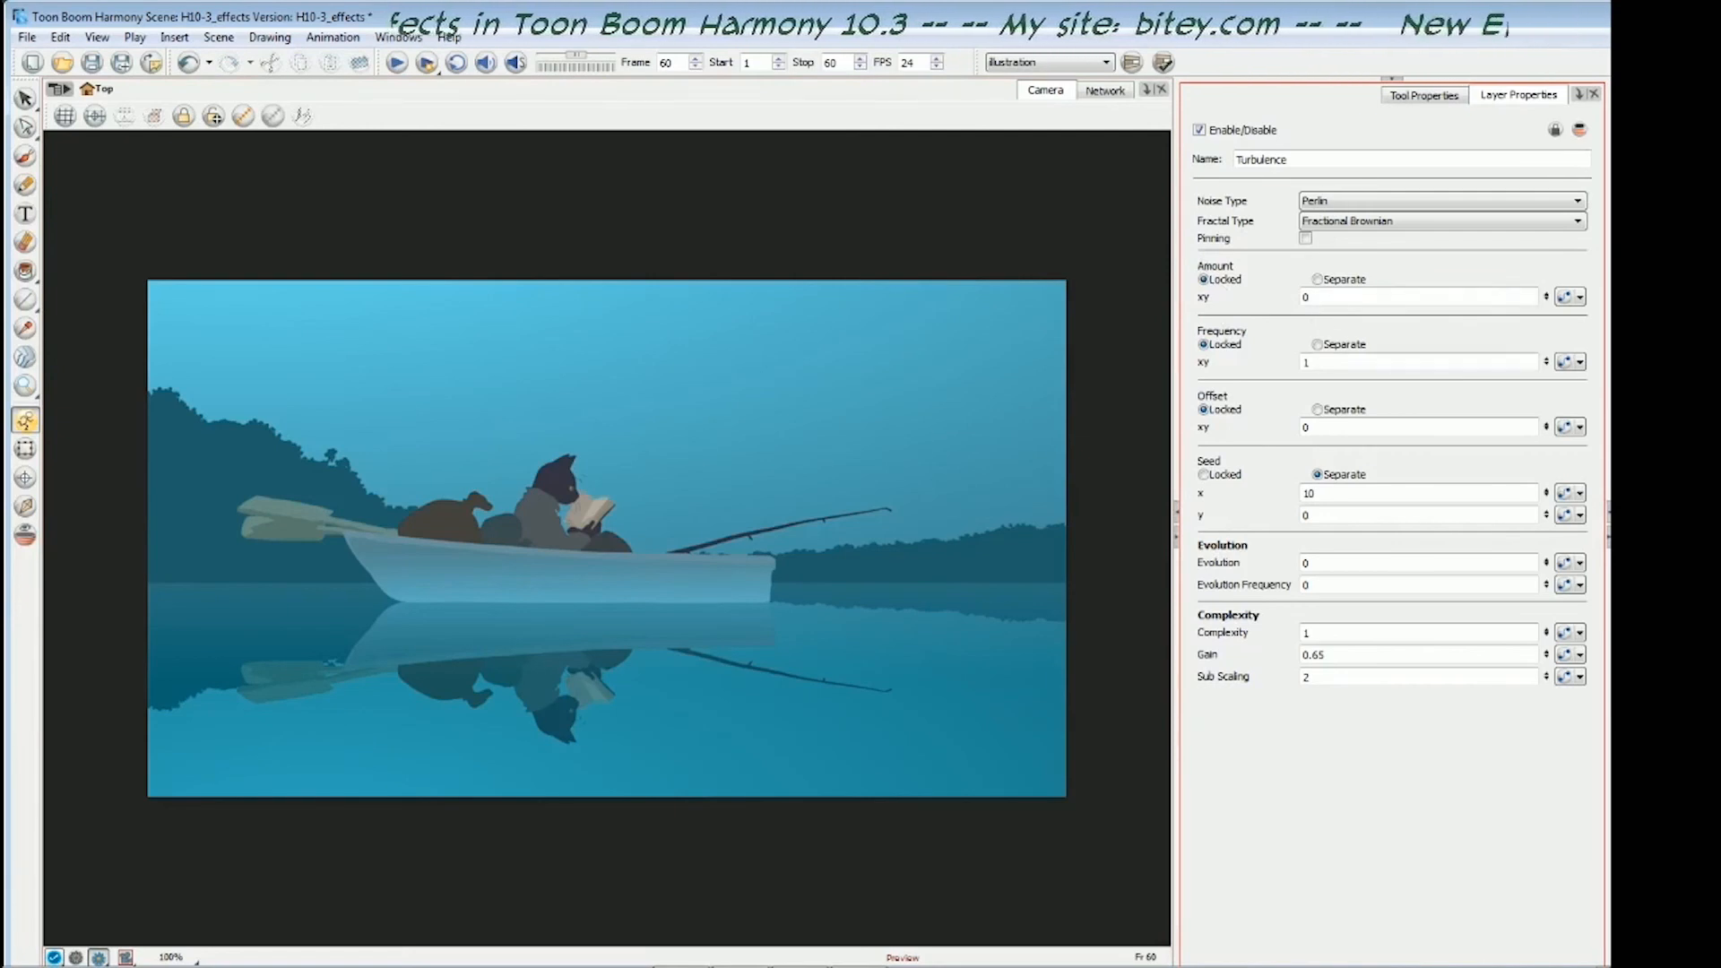
- Set the Turbulence effect's locked frequency to 5 and its locked amount to 100
double_click(1306, 362)
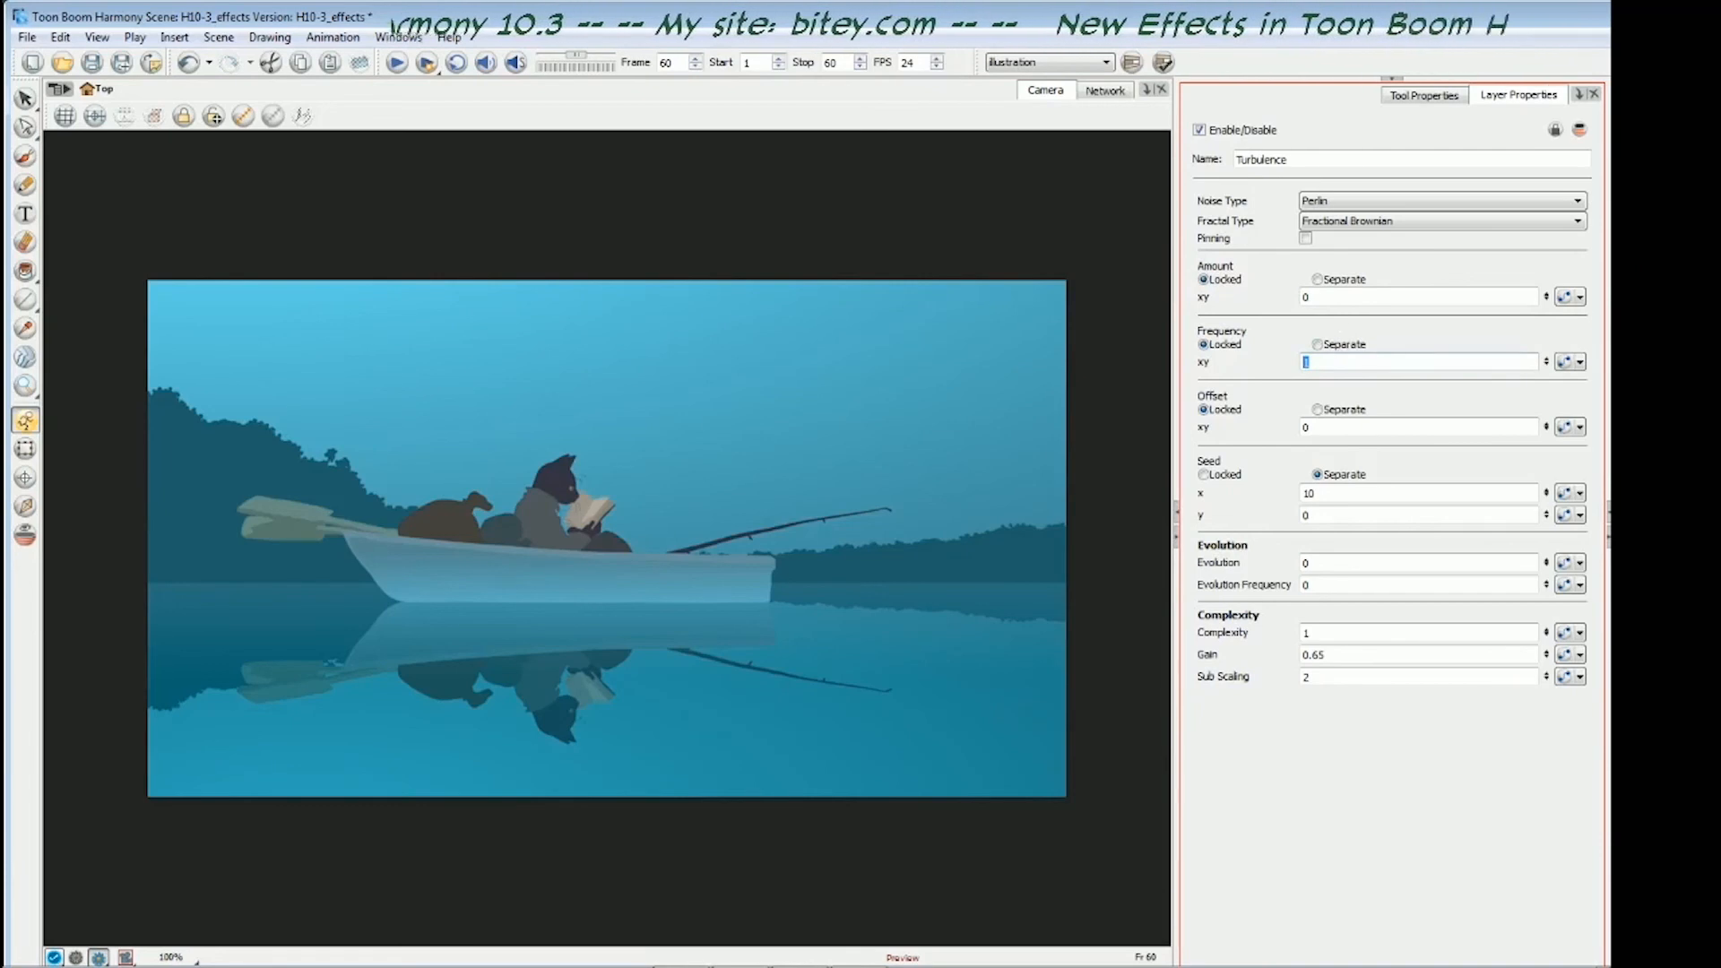
type("5")
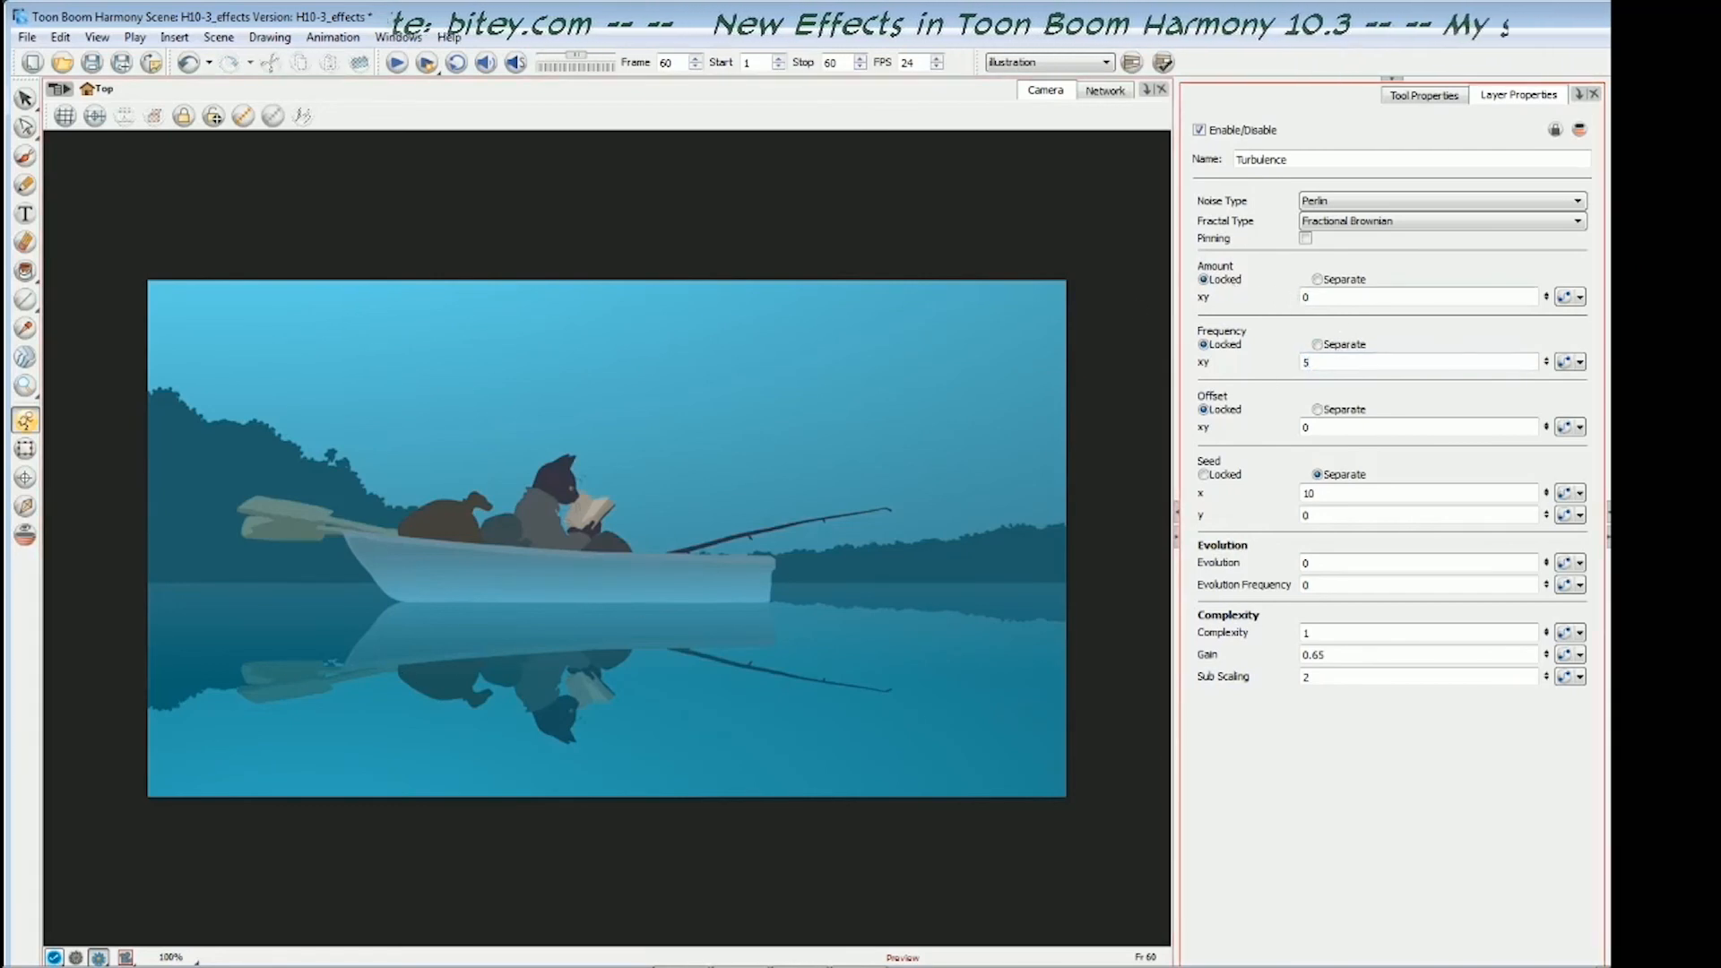
double_click(1307, 297)
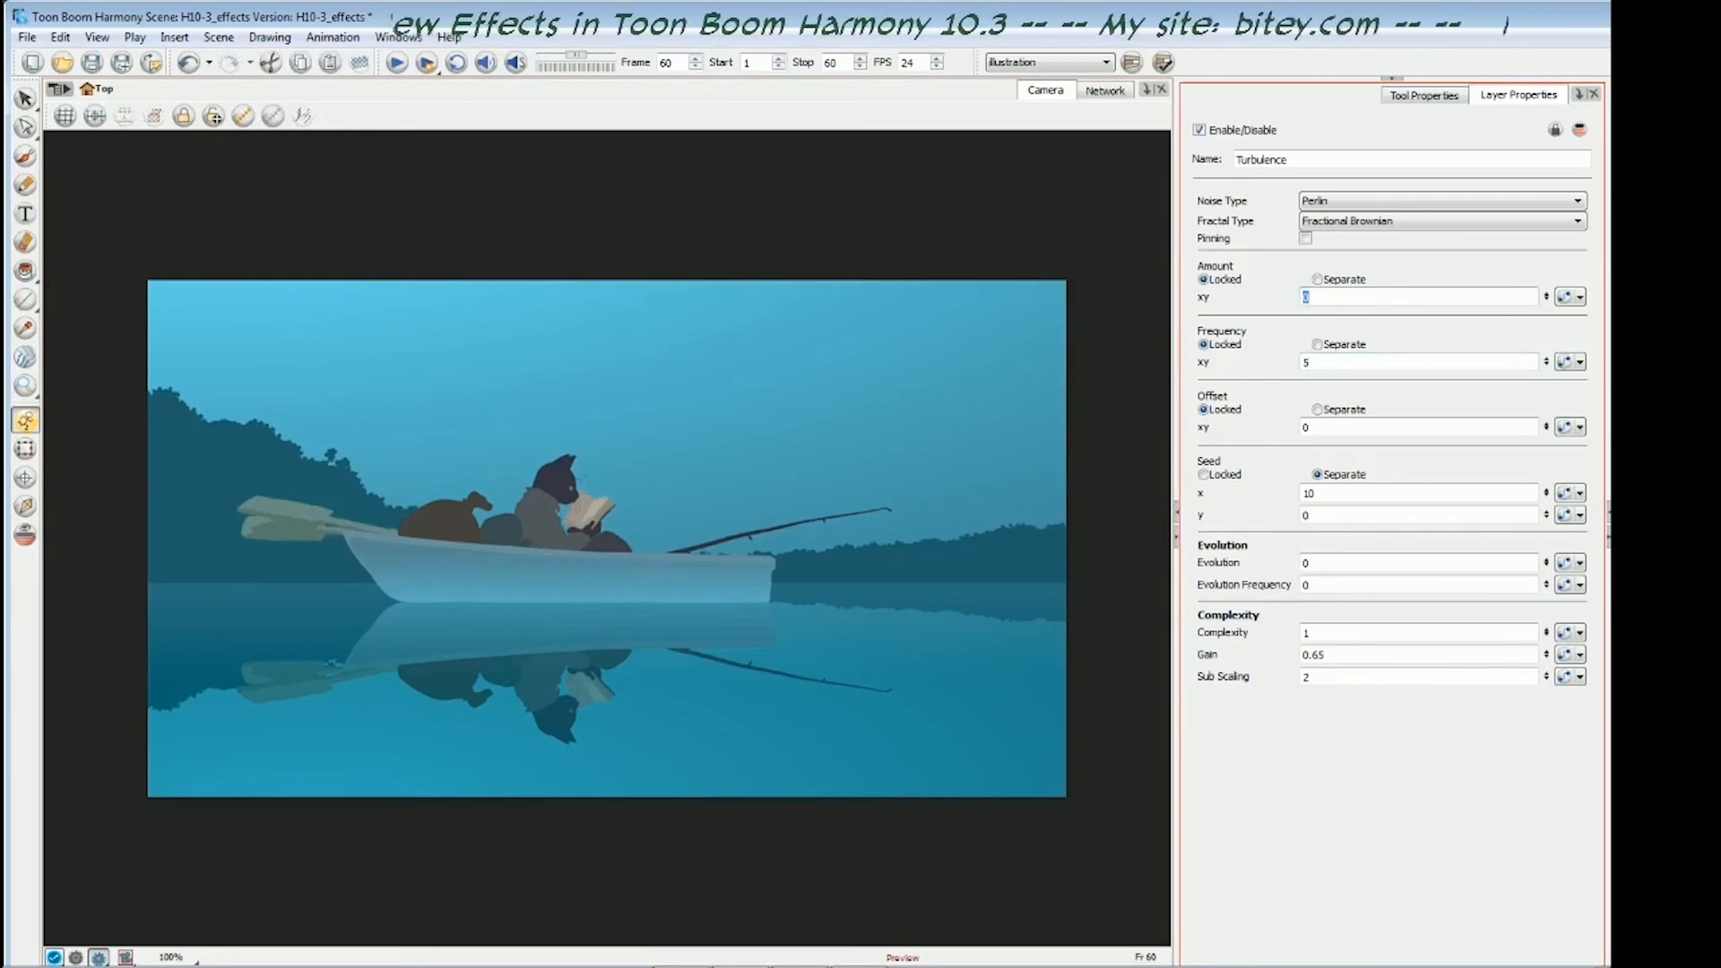
type("100")
key("Return")
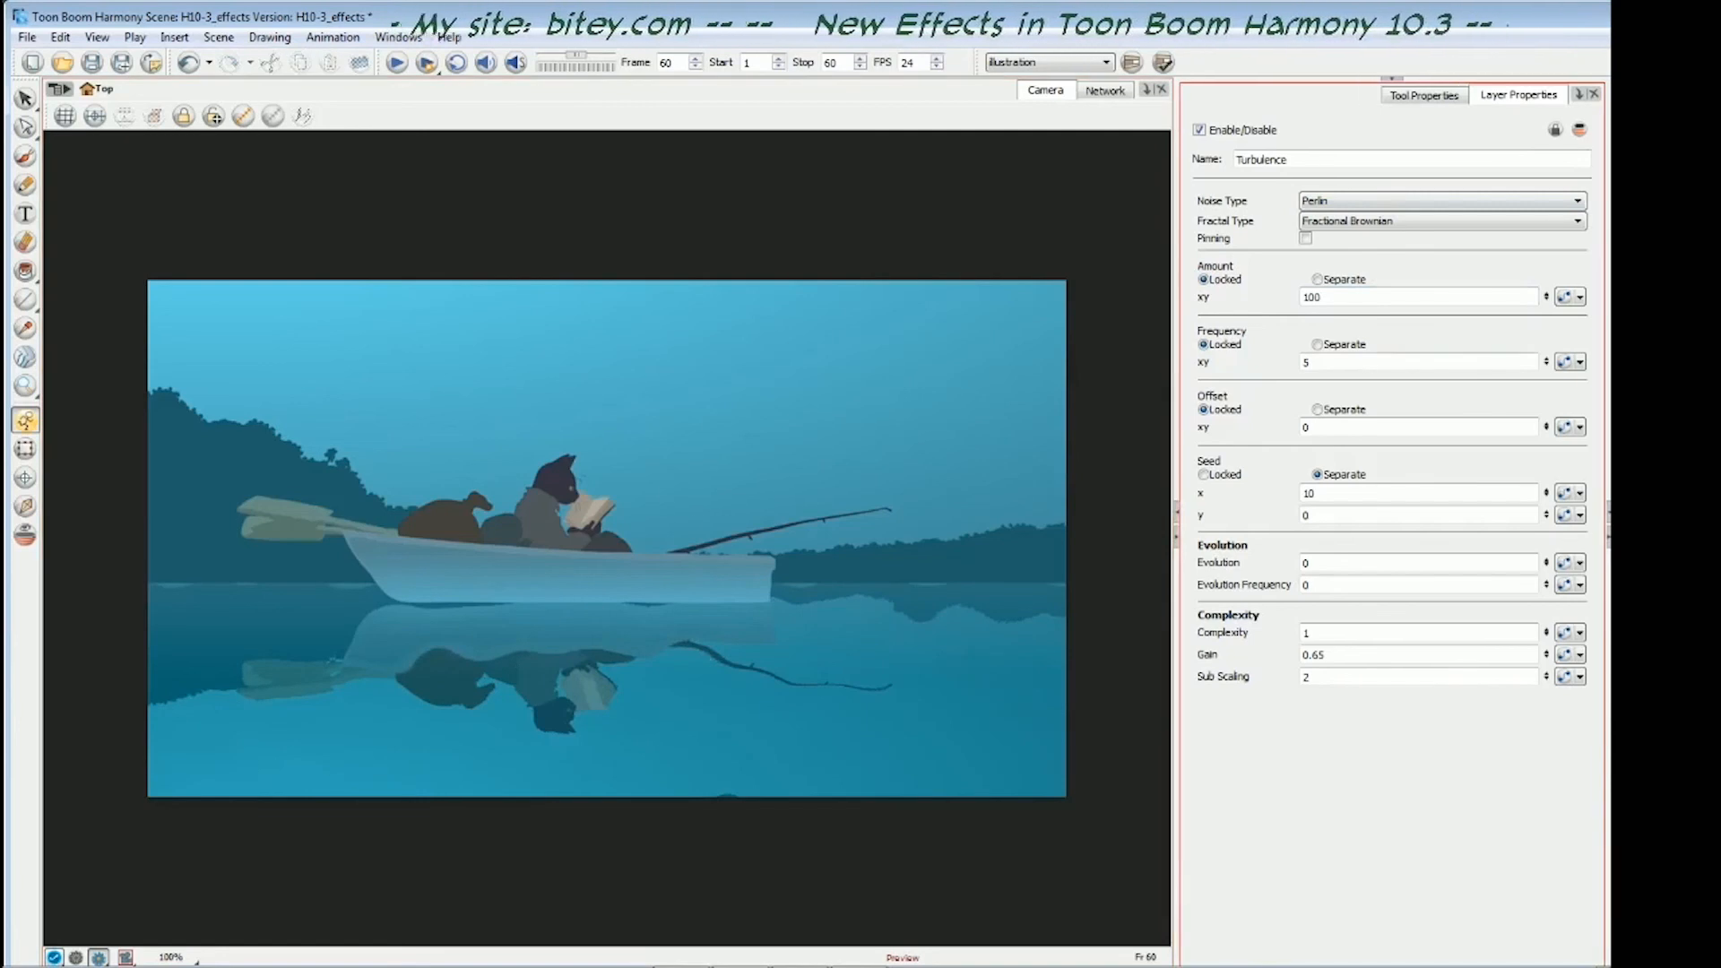
- Try Turbulence frequencies of 50, 20 and 10 on the reflection
double_click(1309, 363)
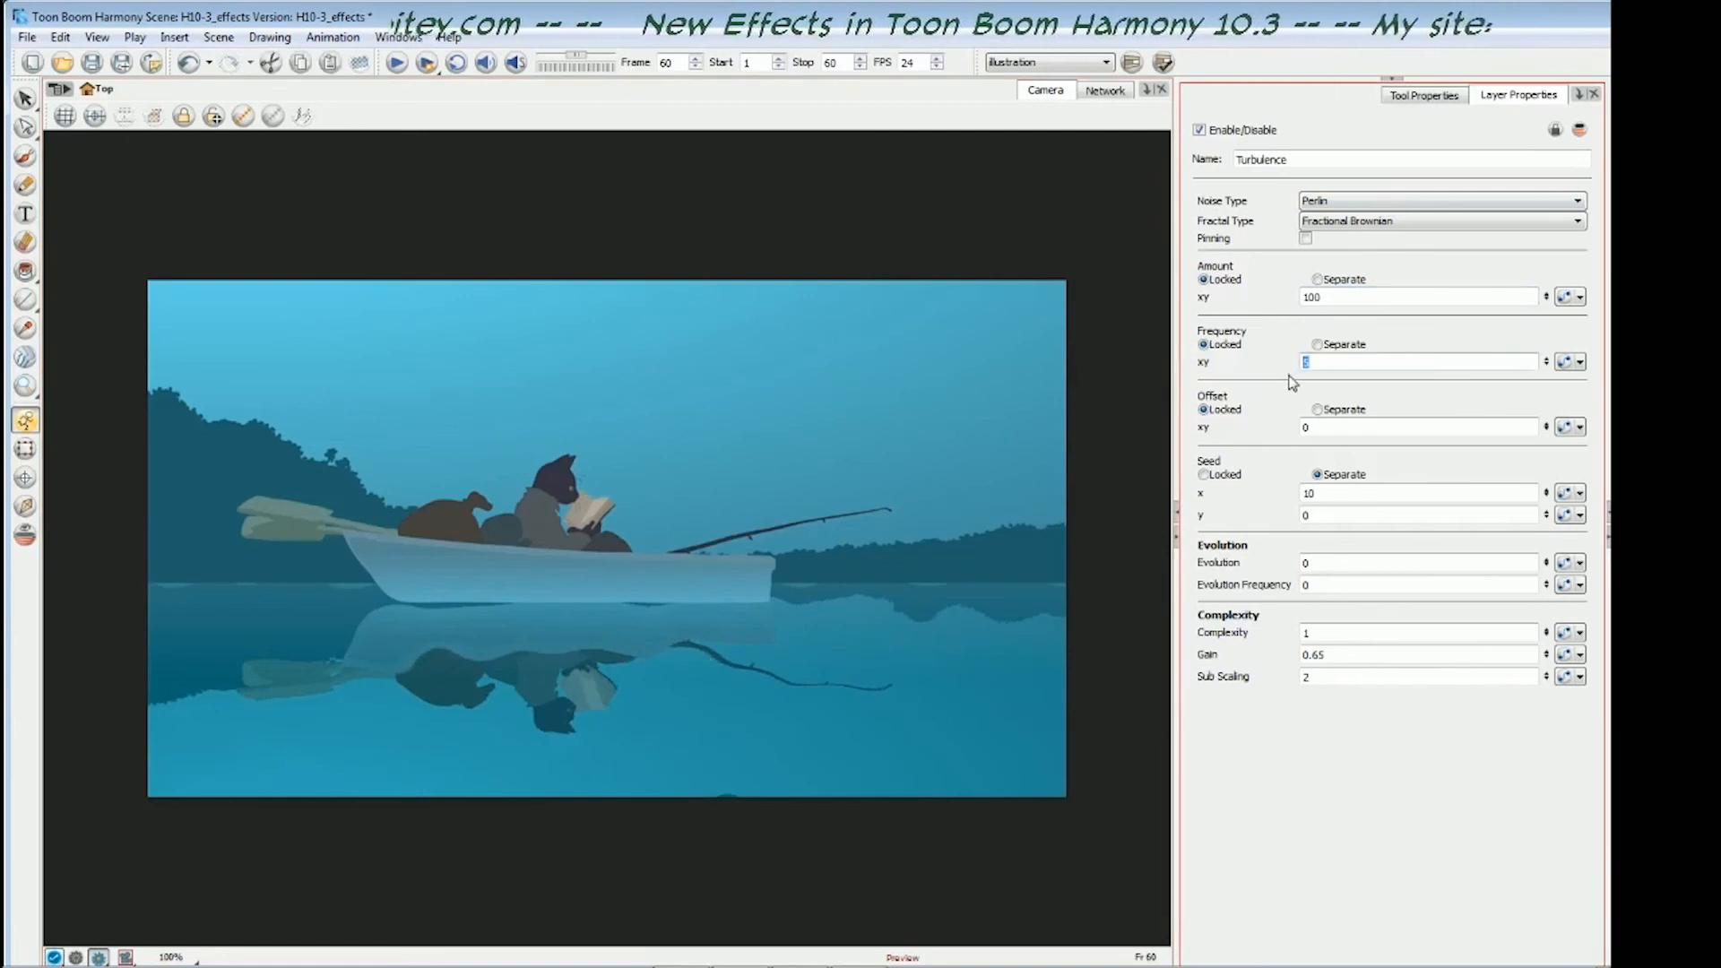
type("50")
key("Return")
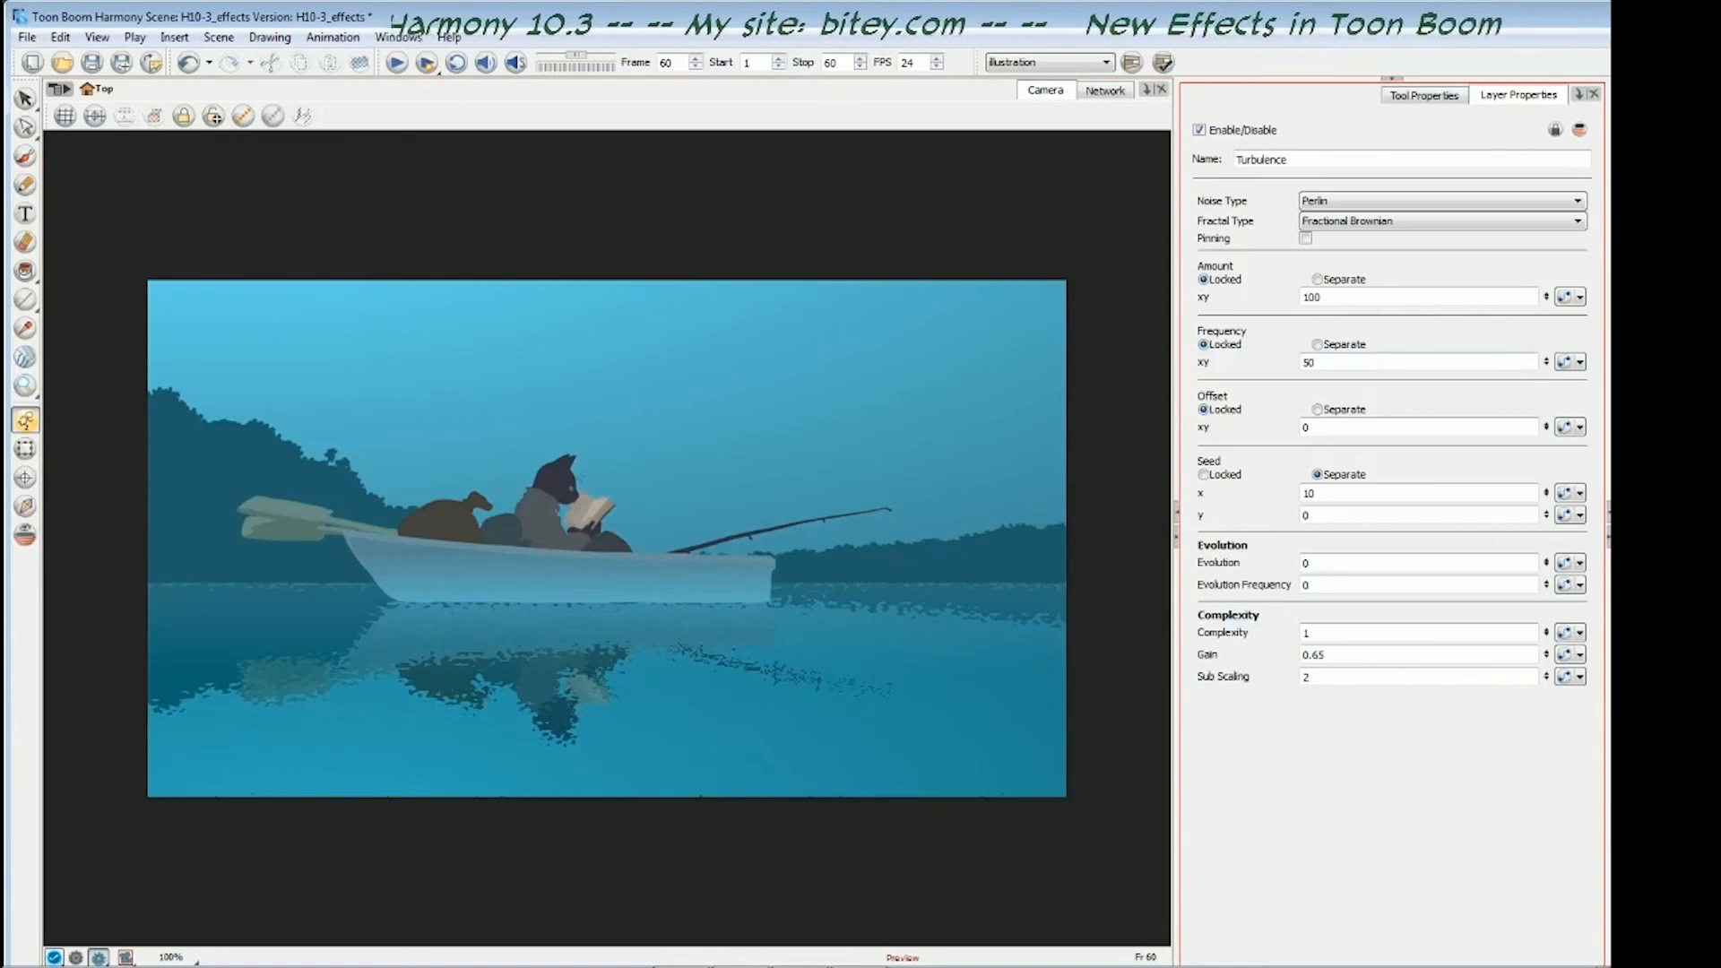
double_click(1305, 362)
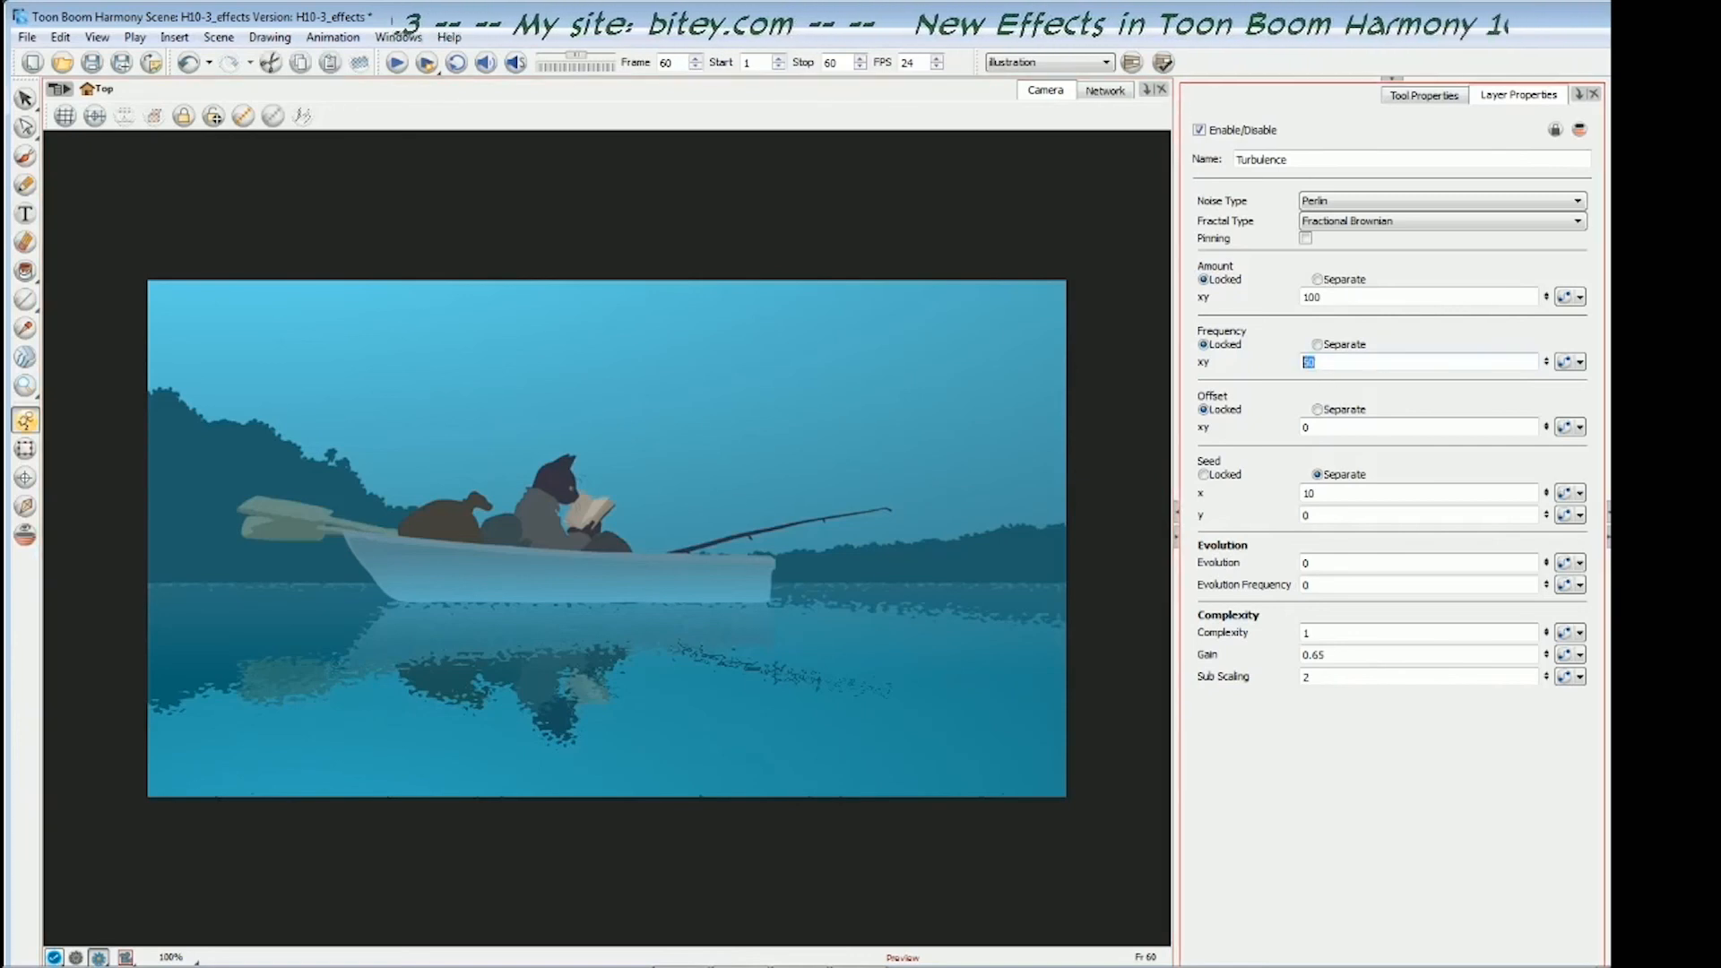
key("Return")
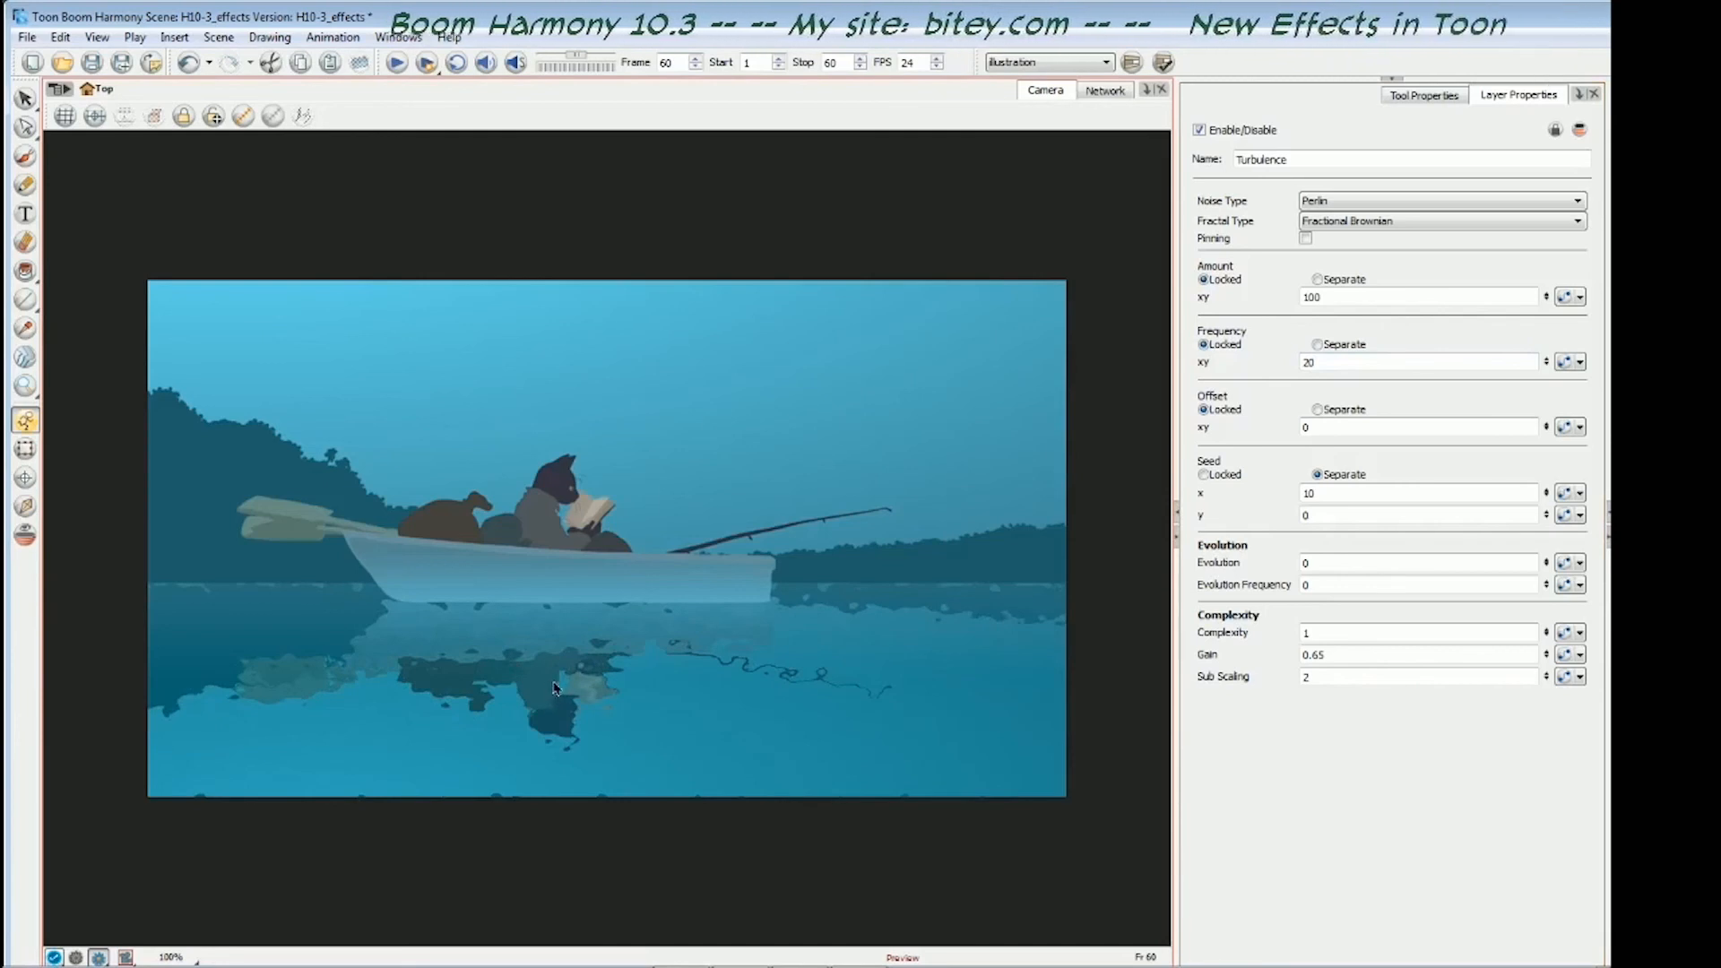
double_click(1308, 362)
type("10")
key("Return")
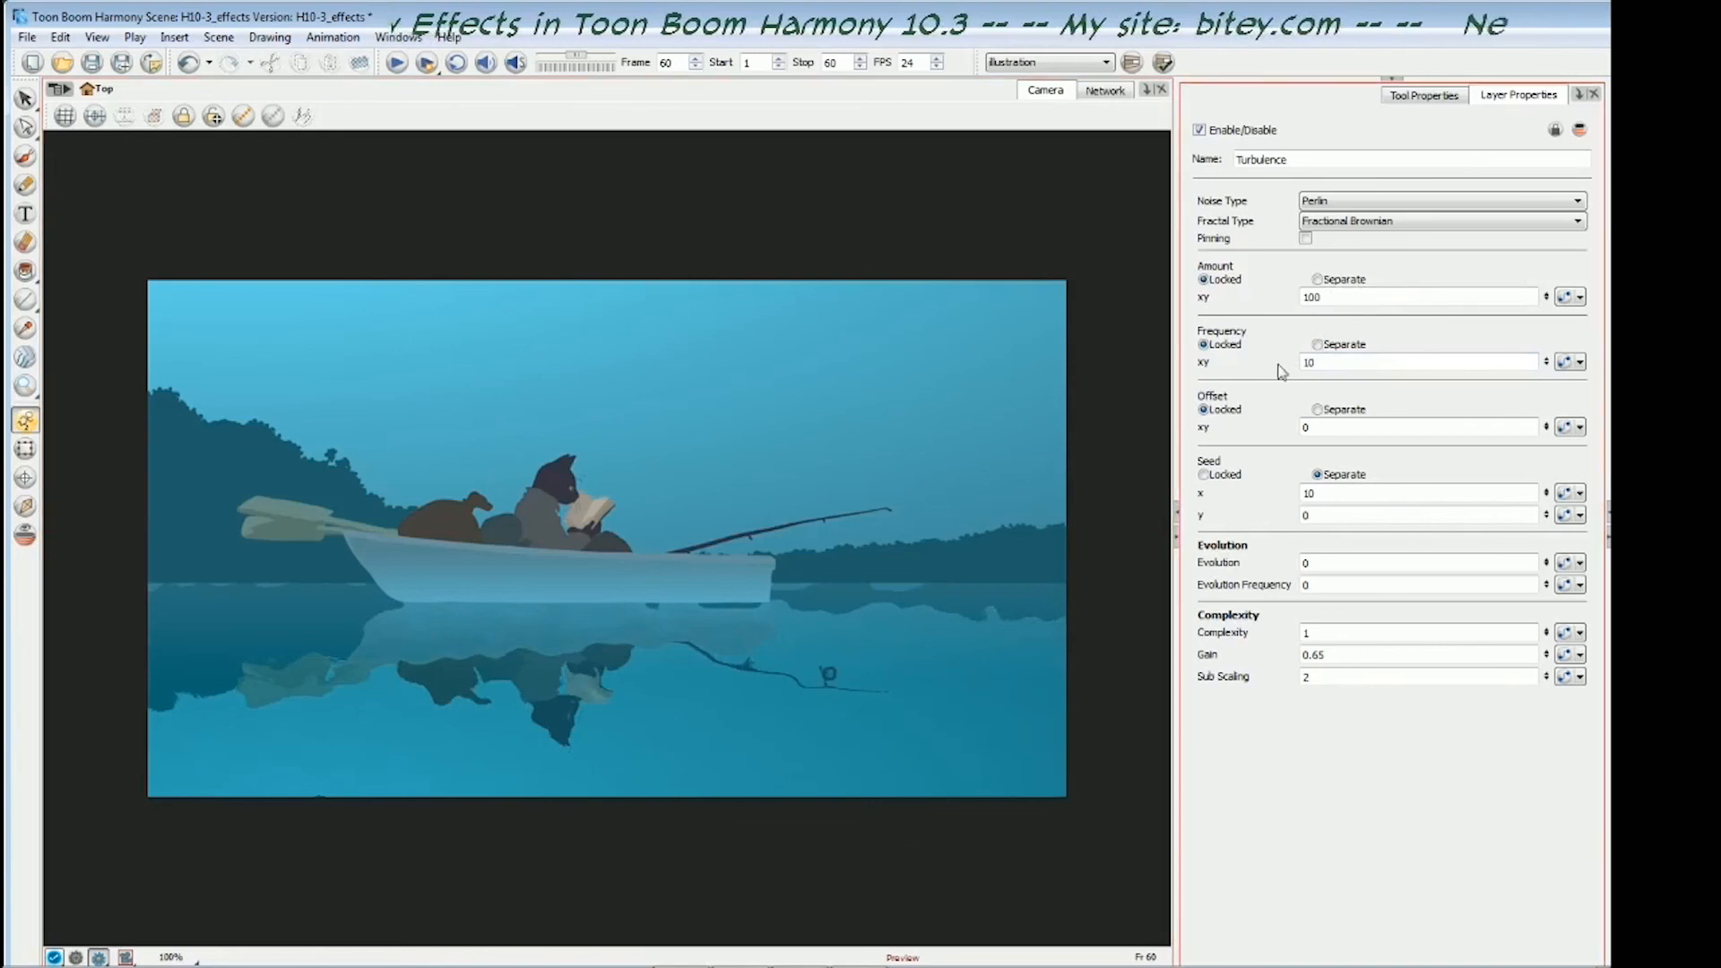
- Set the Turbulence frequency to 15, and lower the amount to 50 and finally to 20
left_click_drag(1322, 362, 1300, 362)
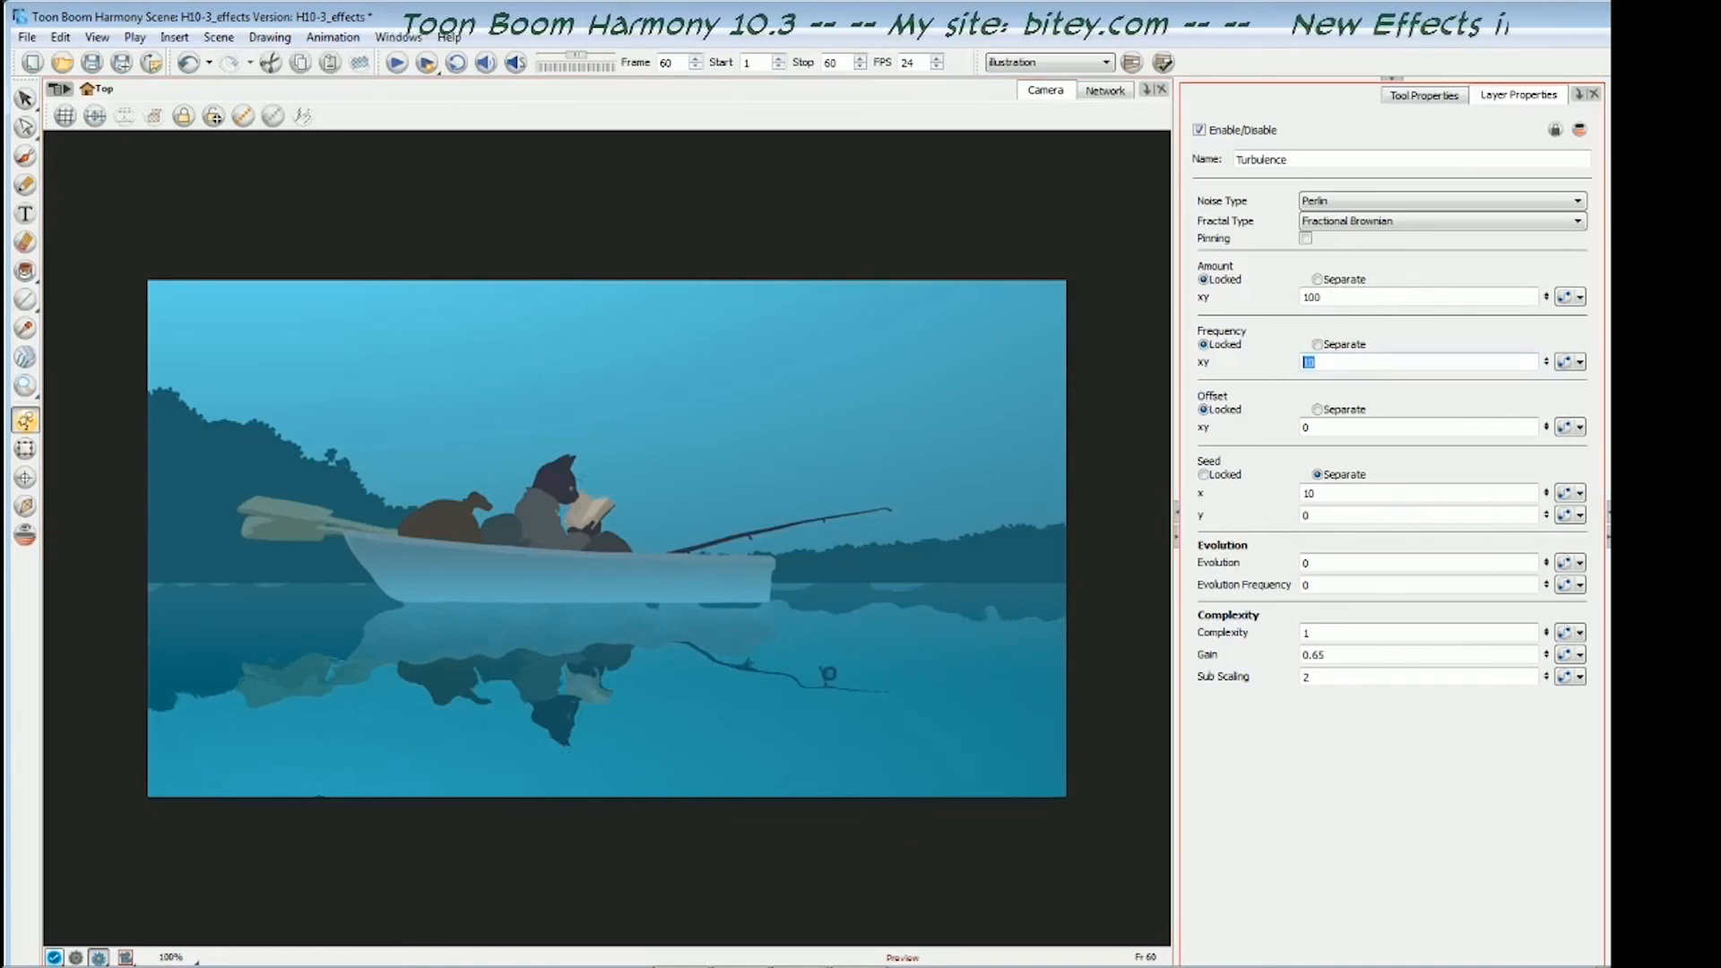
key("Return")
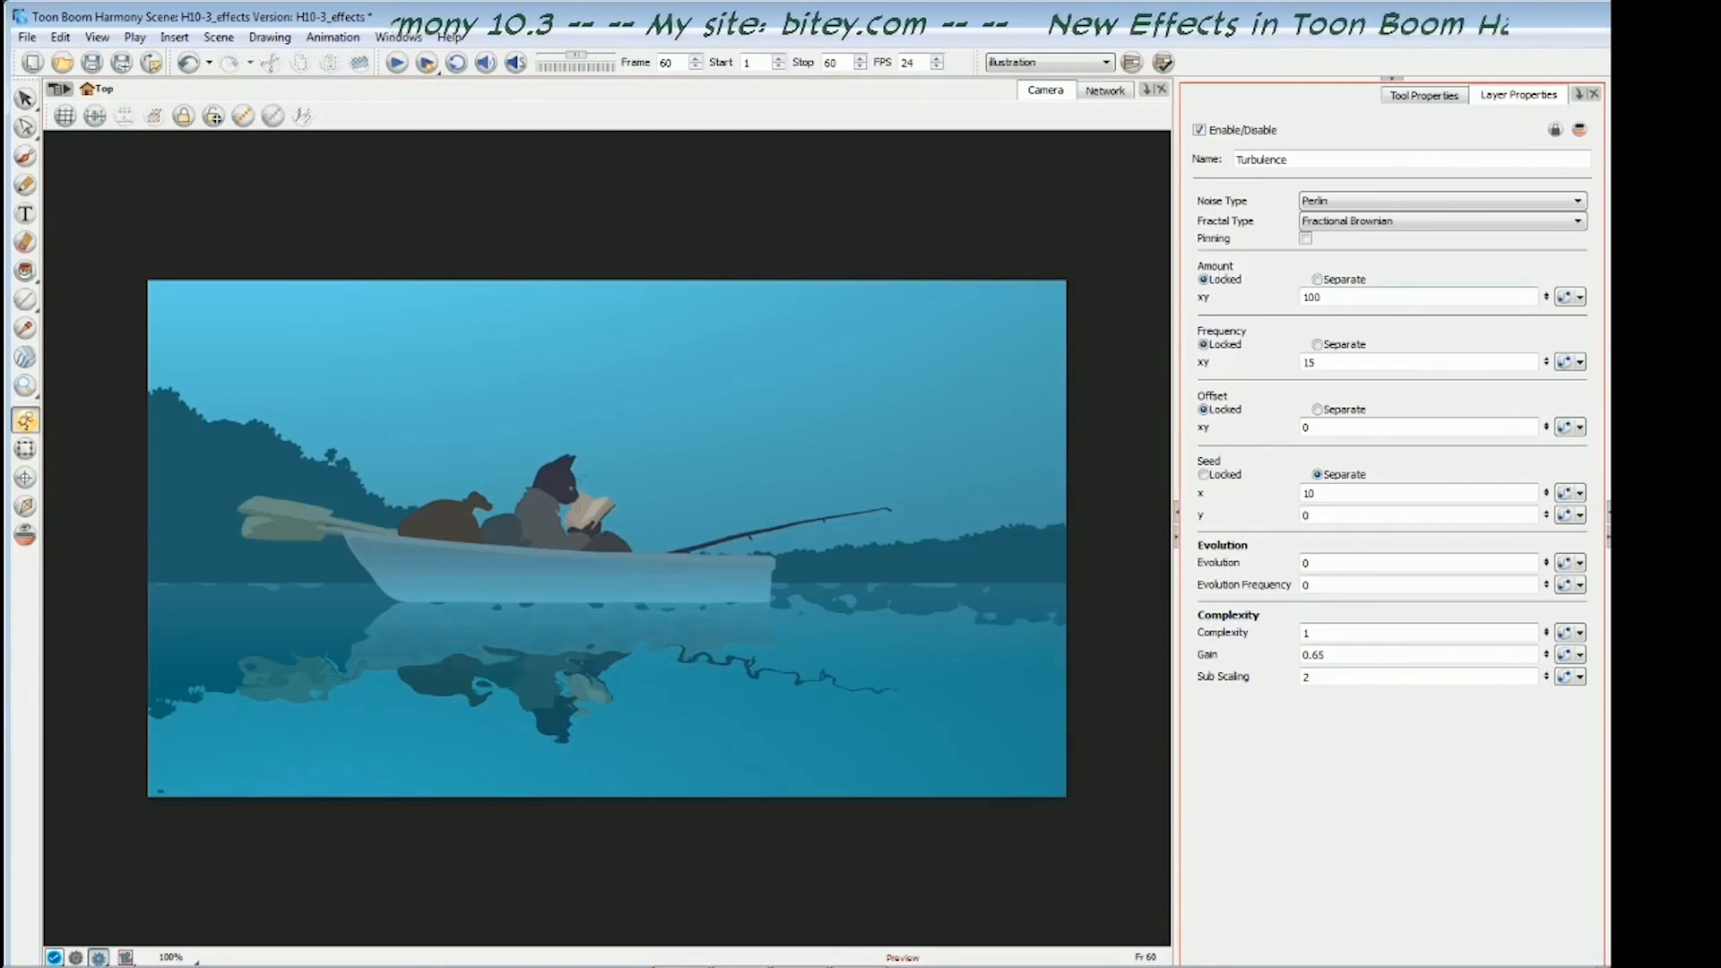
left_click_drag(1317, 297, 1305, 298)
type("50")
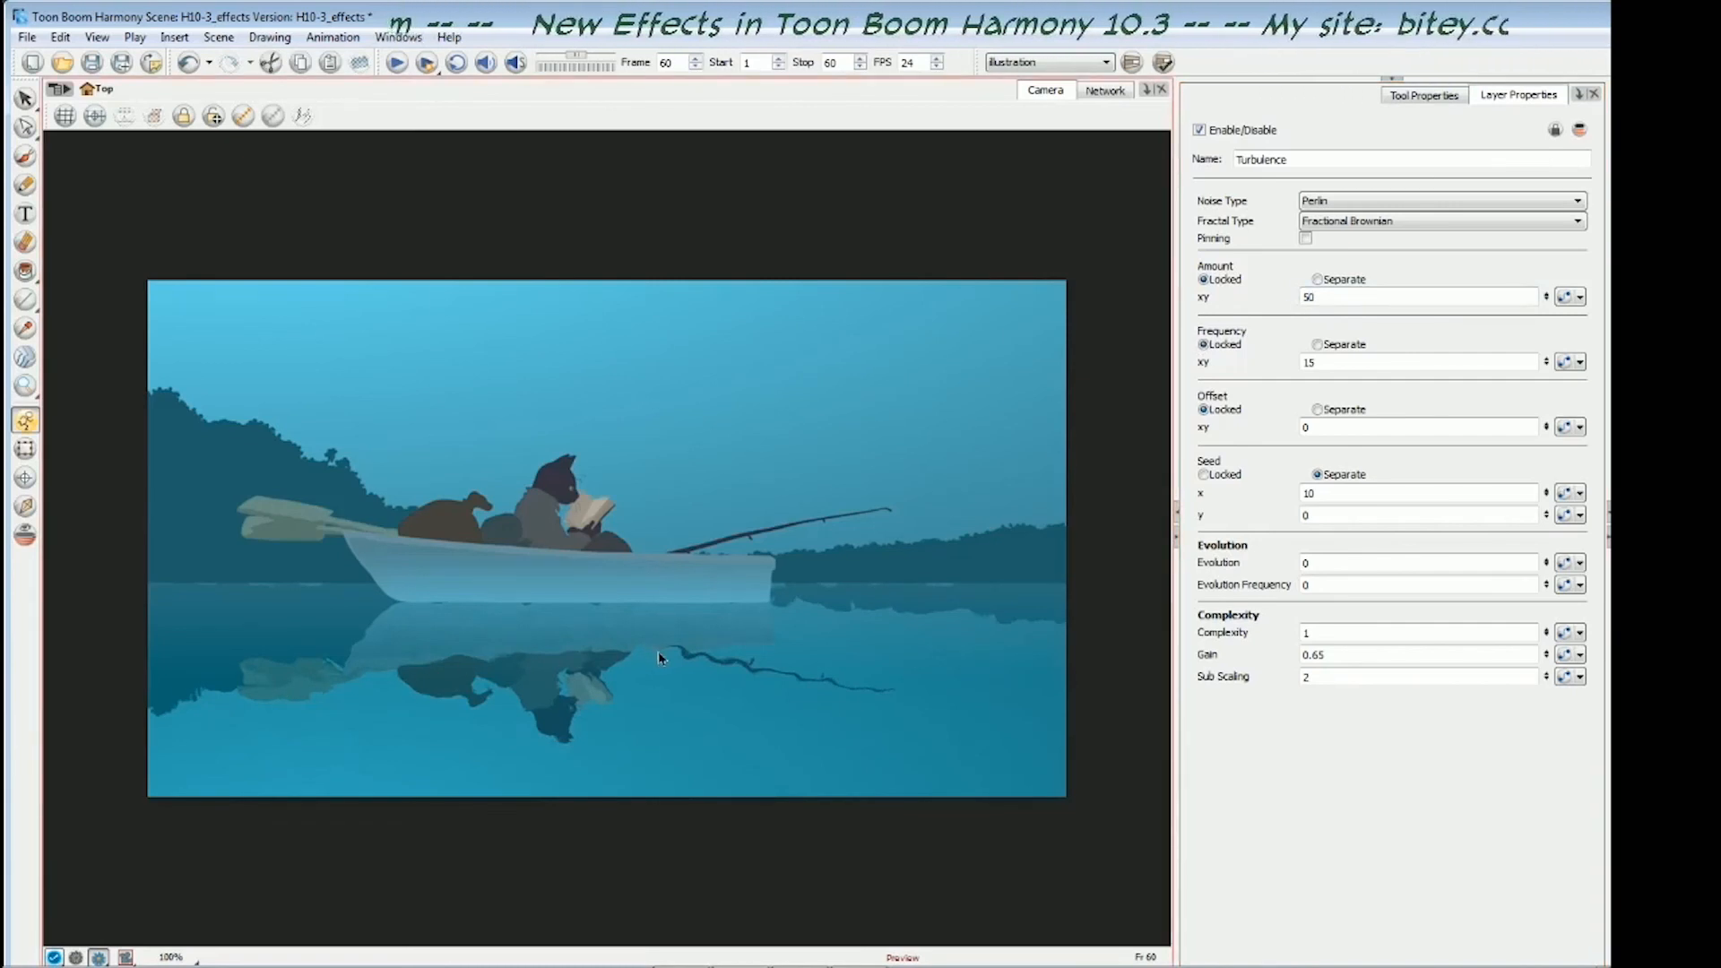
left_click_drag(1318, 297, 1302, 298)
type("20")
key("Return")
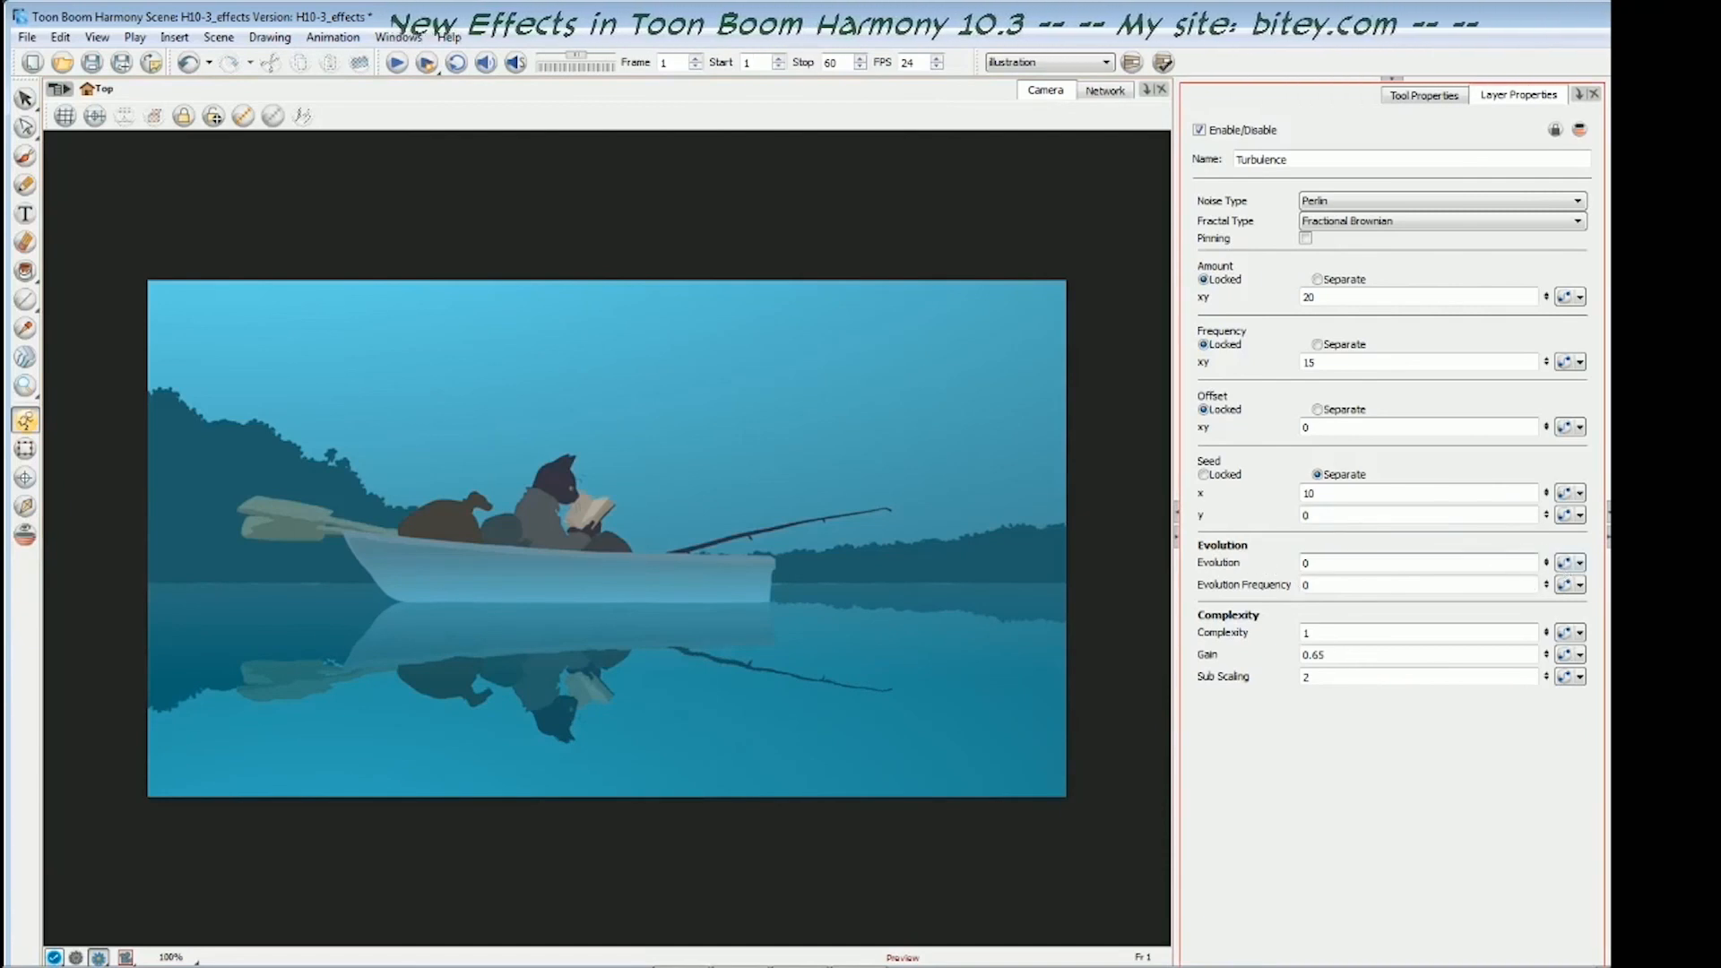
- Create a function for the Turbulence Evolution and add a keyframe to it at frame 1
left_click(1565, 563)
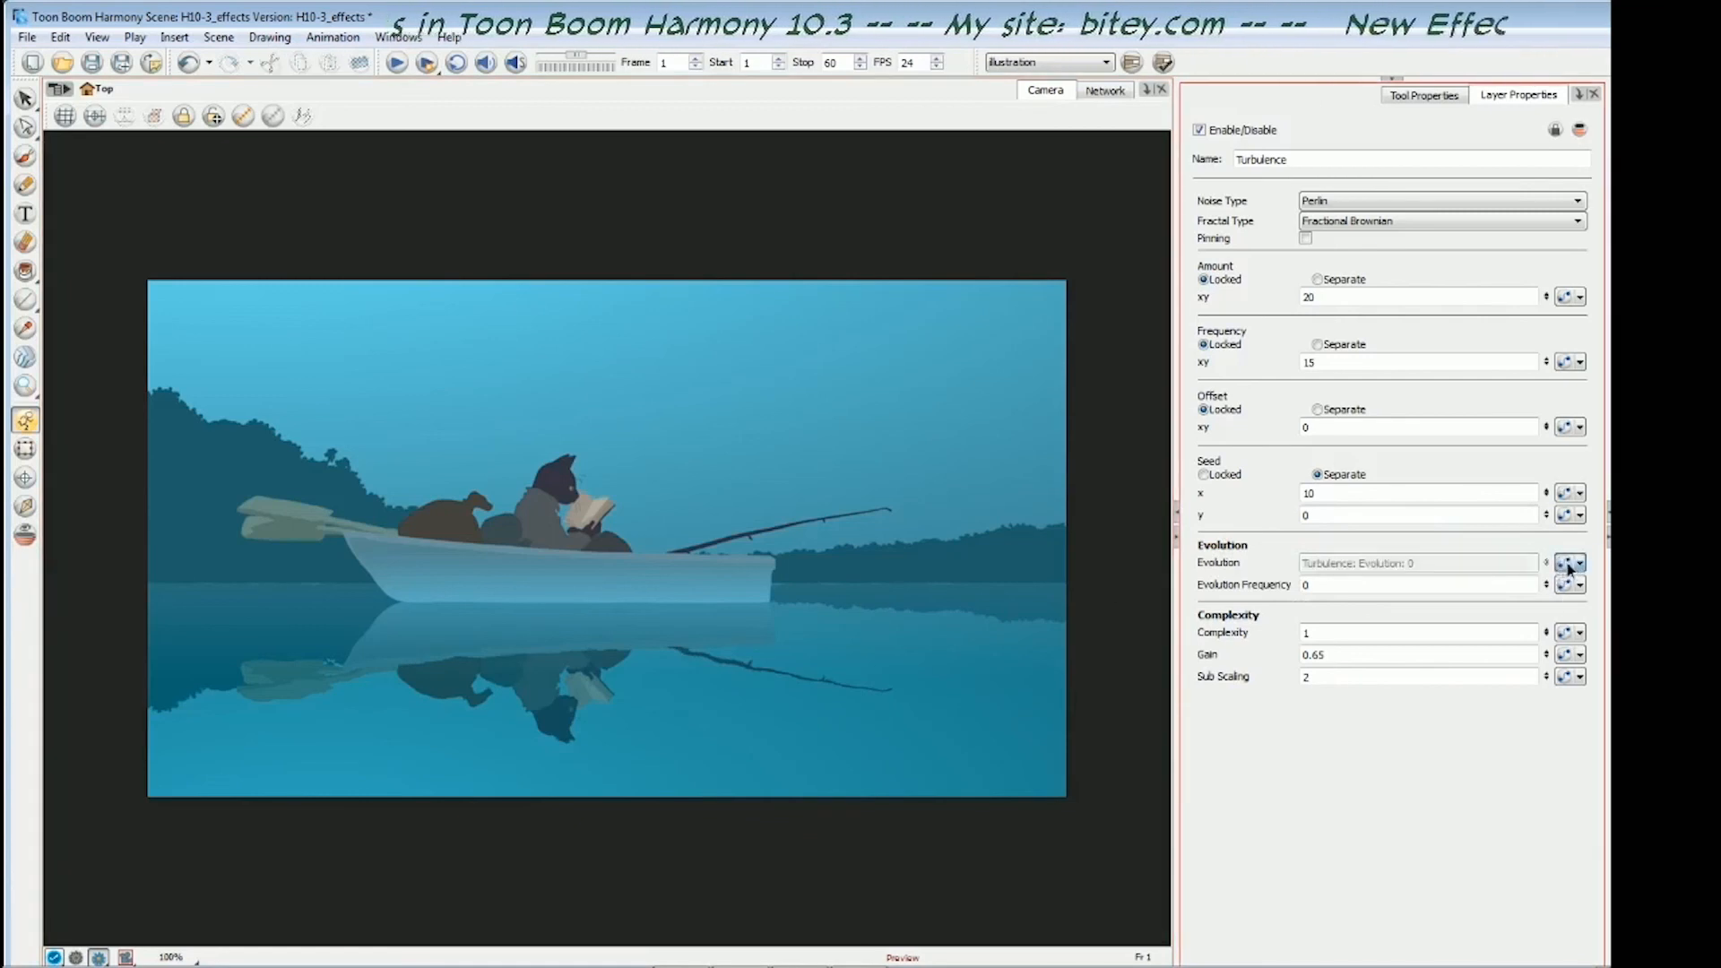
left_click(1566, 565)
left_click_drag(1308, 274, 1063, 273)
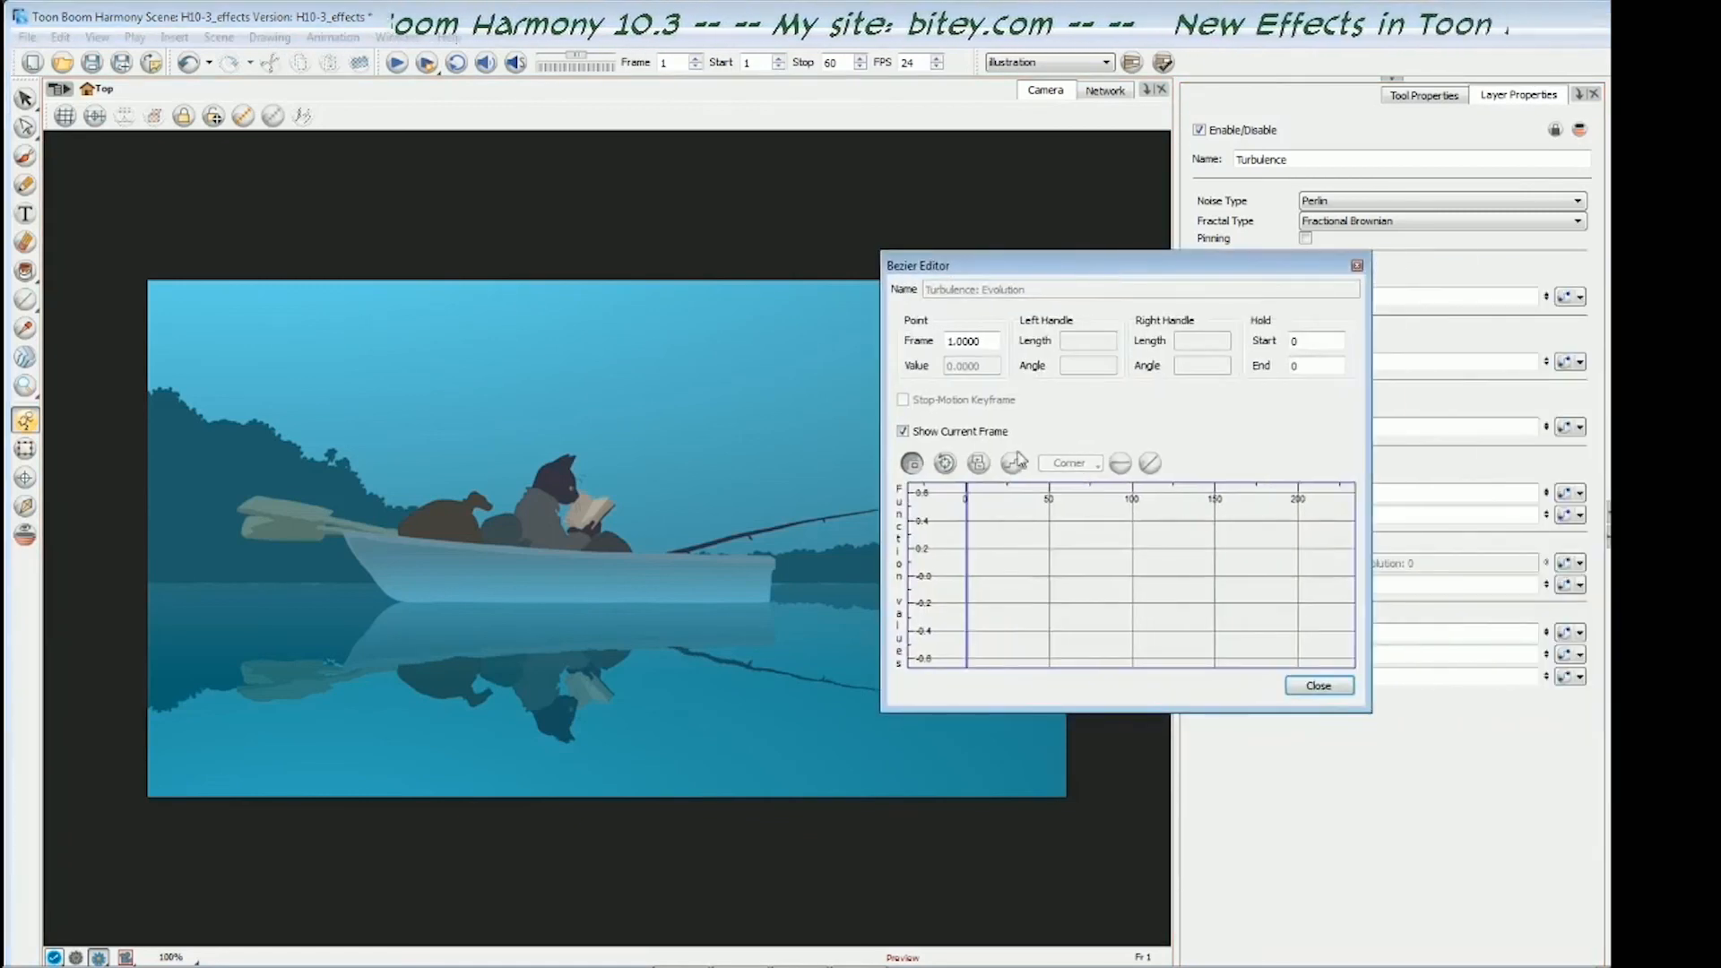
left_click(982, 467)
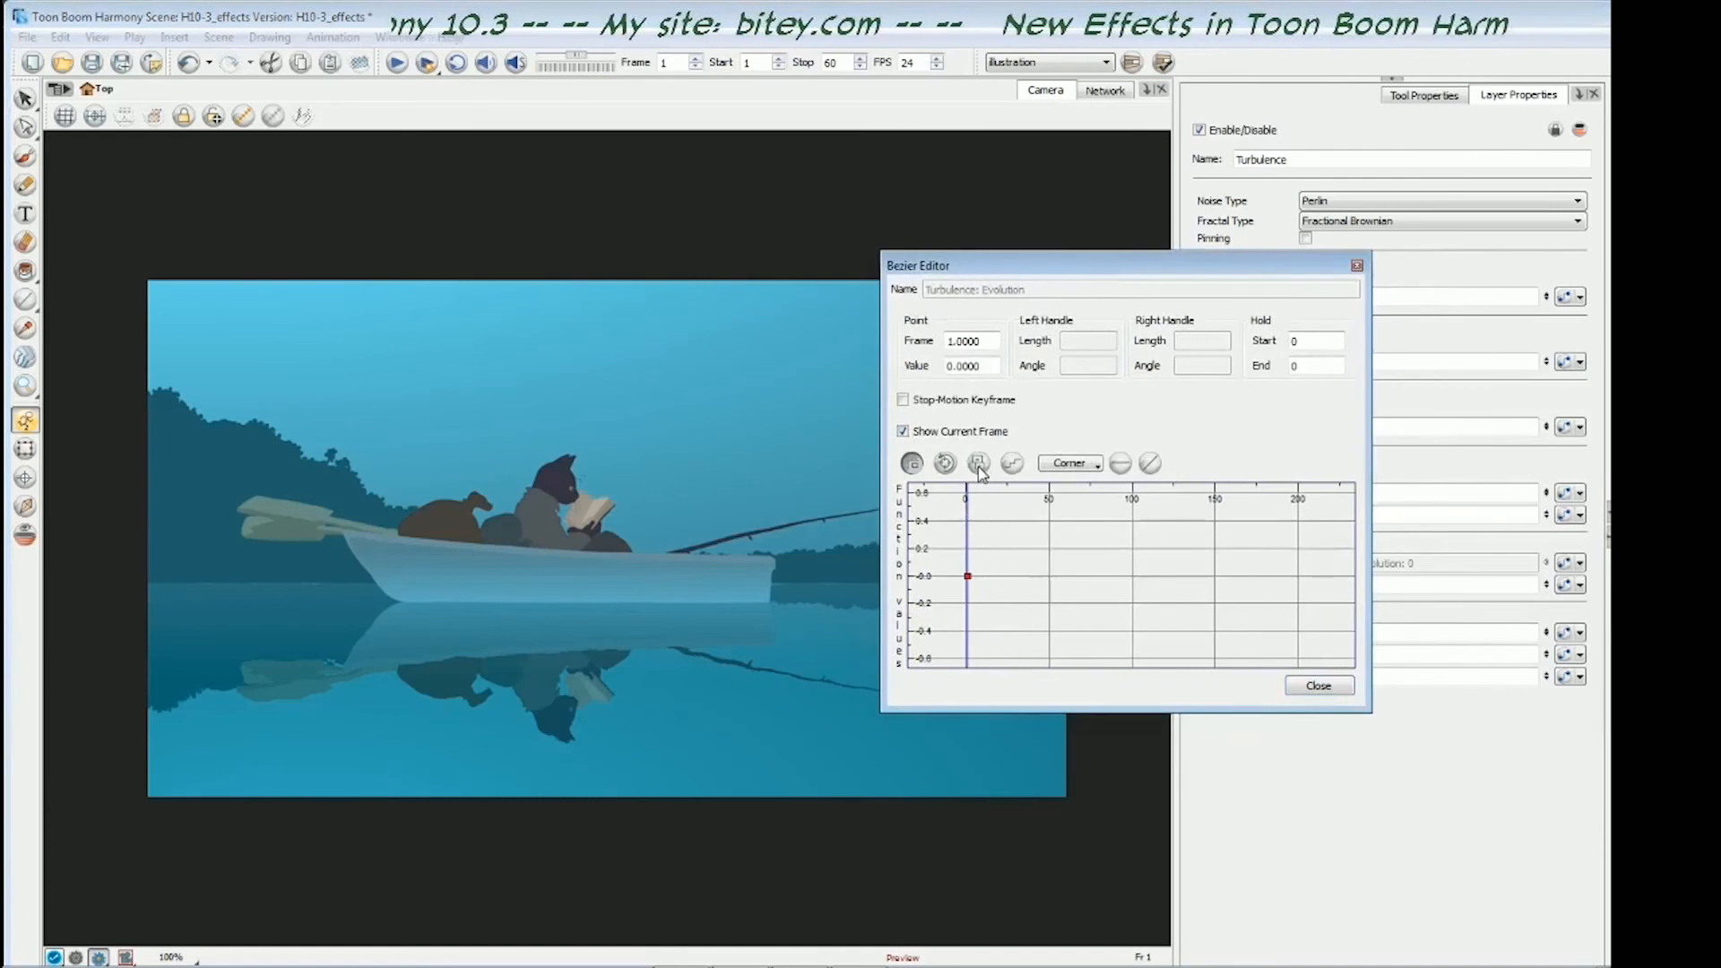
- Add an Evolution keyframe at frame 60 with a value of 12
left_click_drag(1177, 271, 949, 275)
key("shift+period")
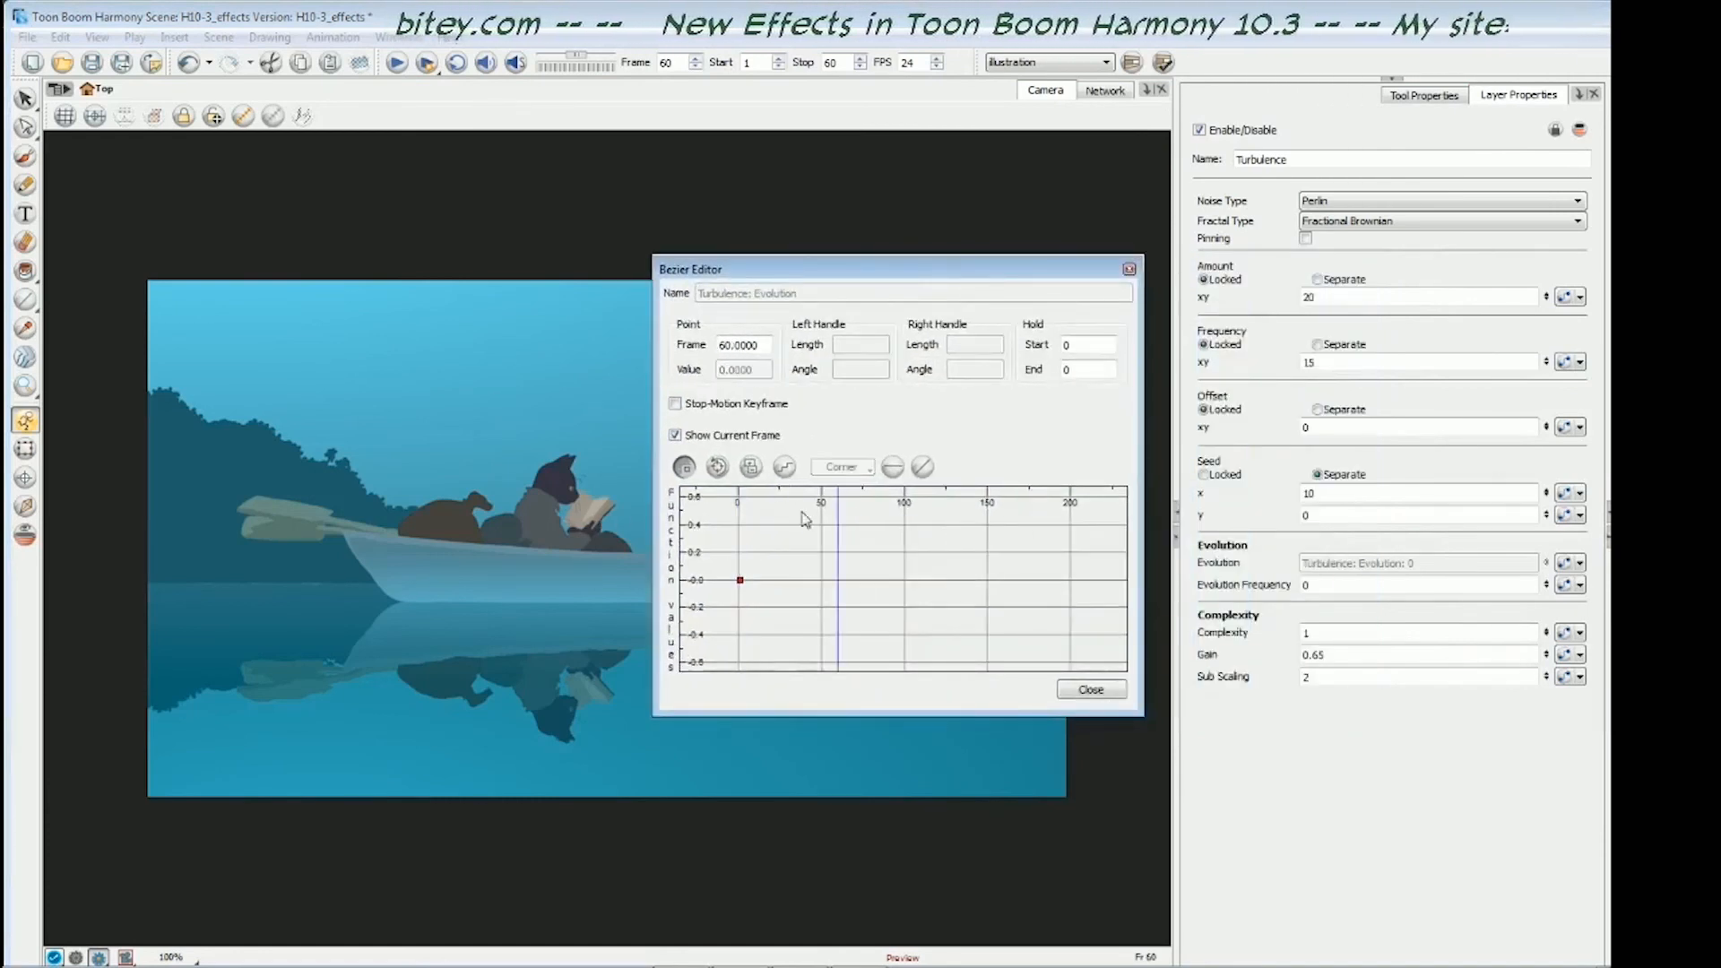
left_click(753, 473)
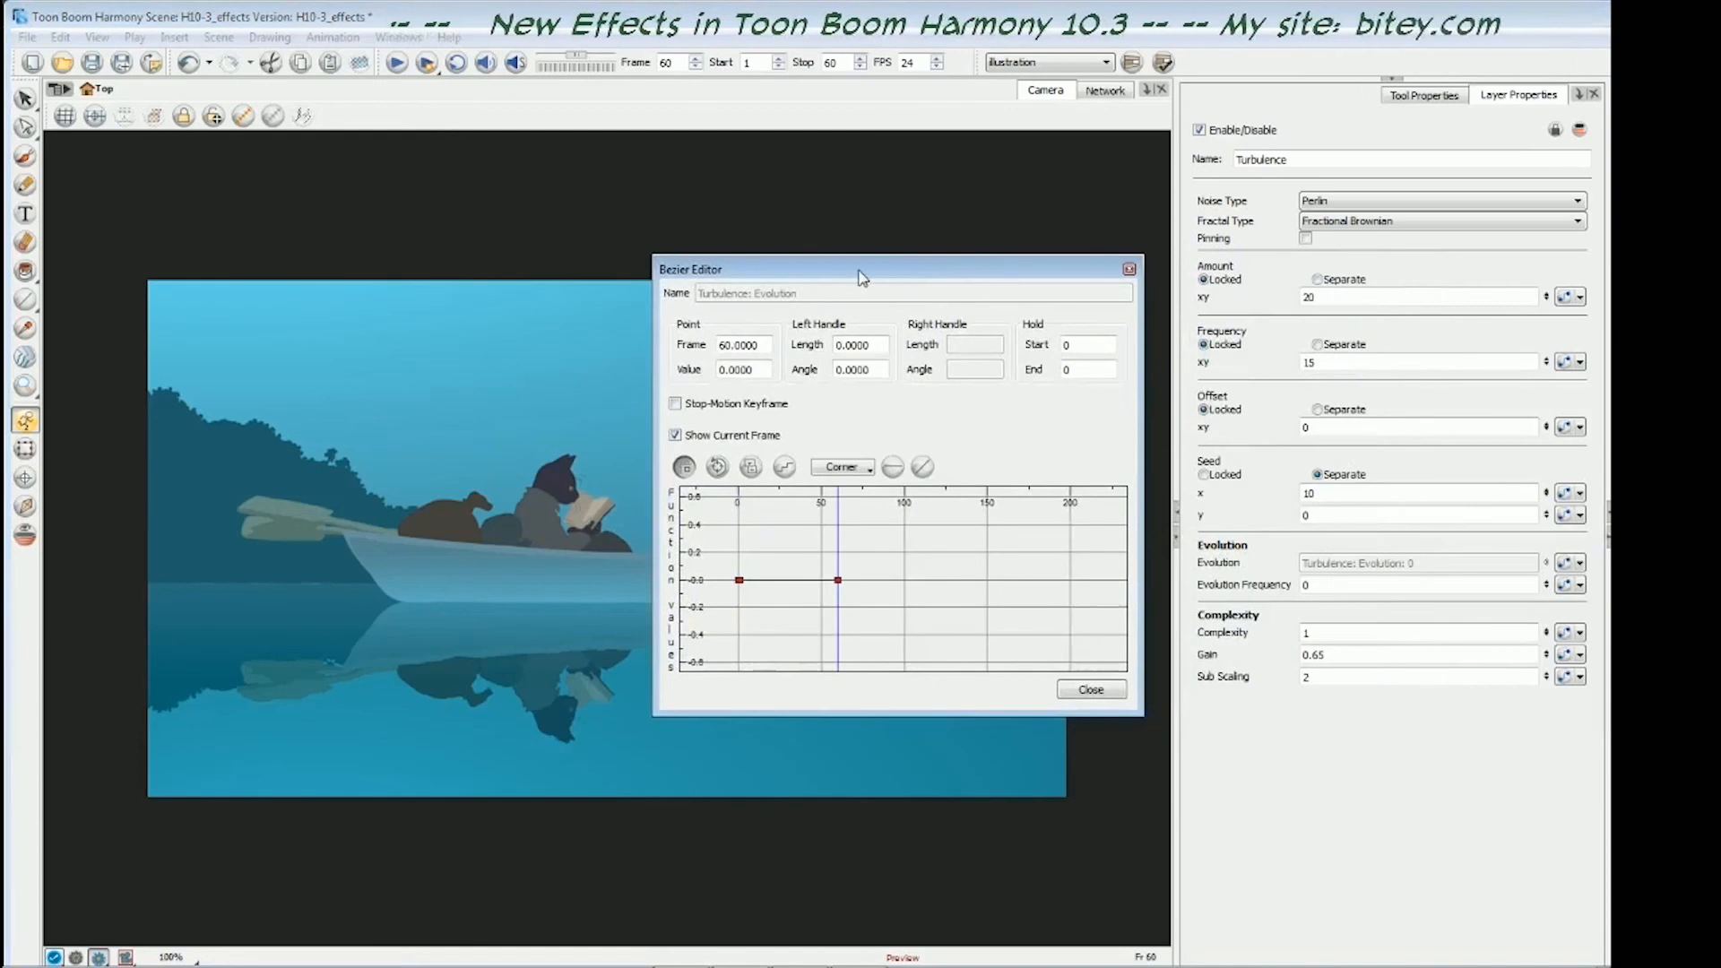
left_click_drag(857, 274, 1121, 278)
left_click(978, 377)
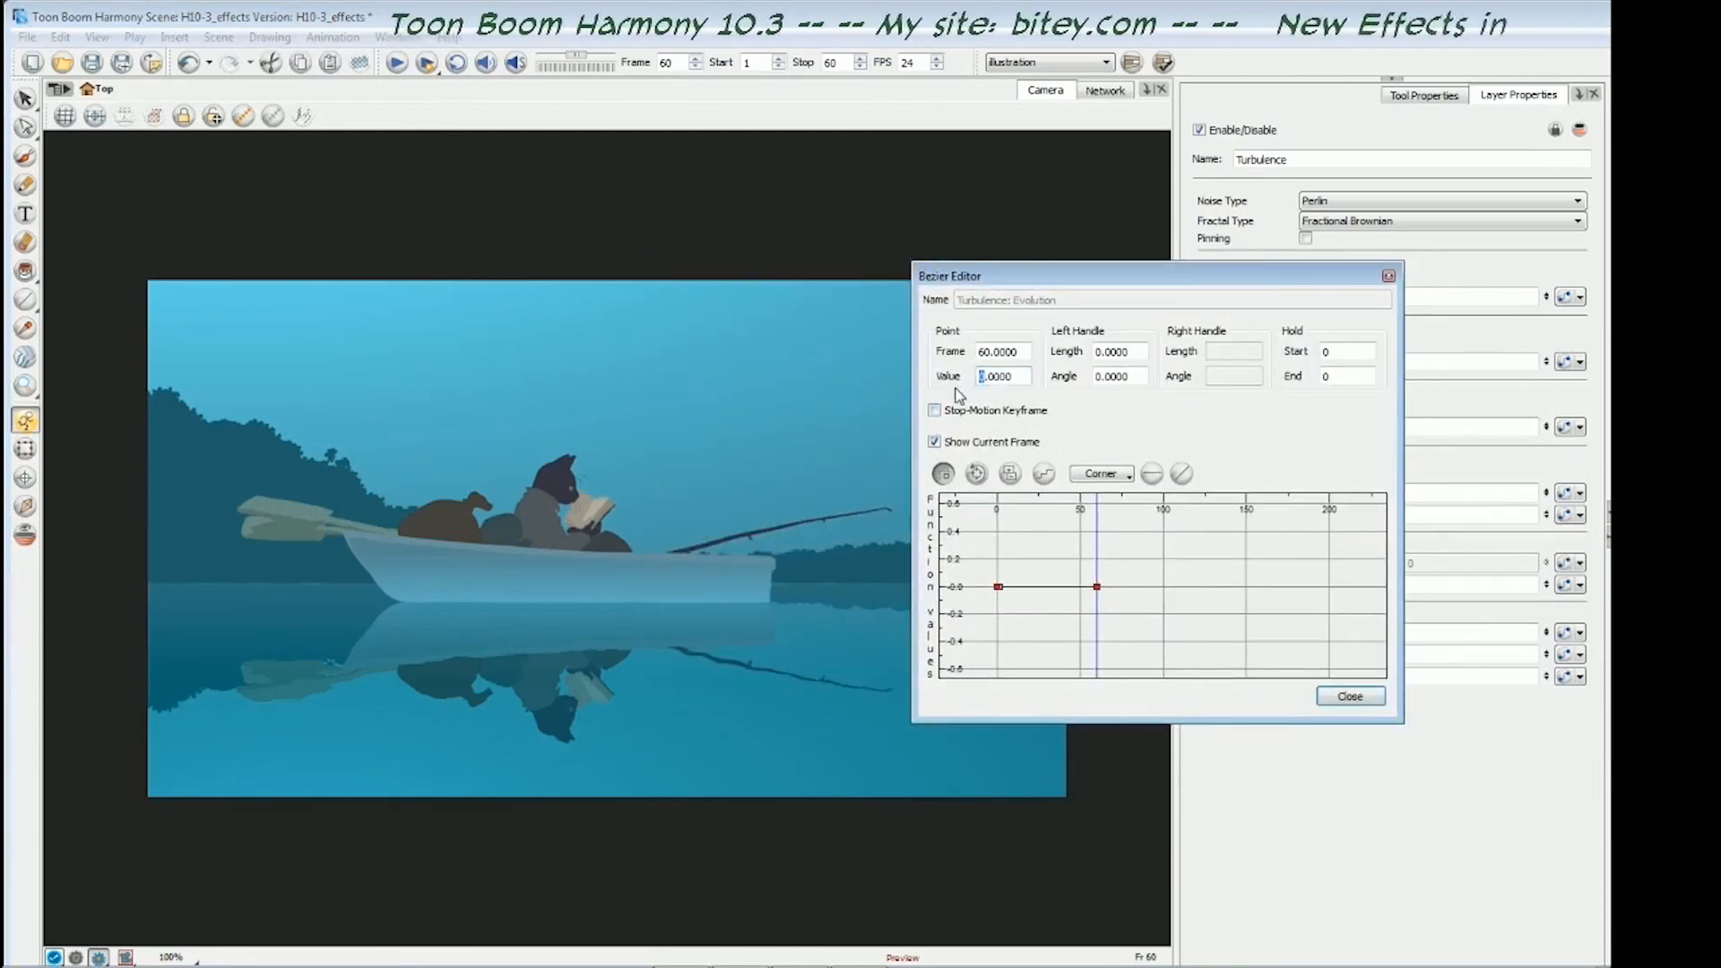
type("12")
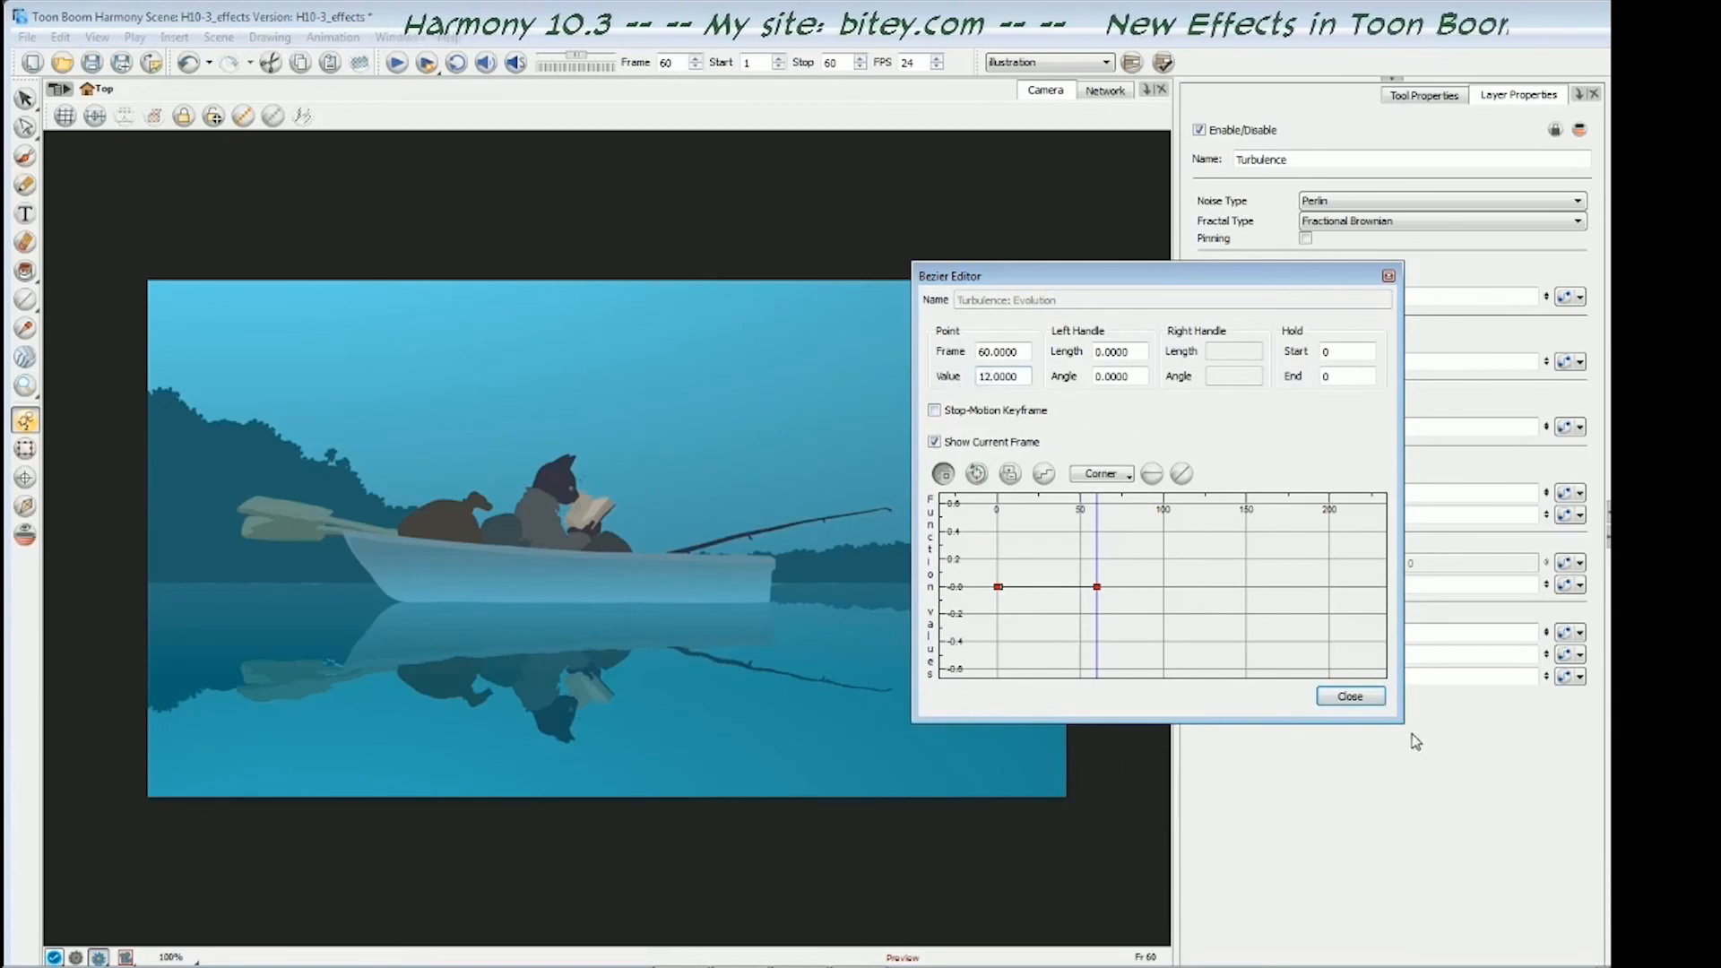
left_click(1347, 699)
- Step through the rippling reflection frame by frame from frame 1 to frame 61, and return to the first frame
key("shift+comma")
key("period")
key("period")
key("period")
key("period")
key("period")
key("period")
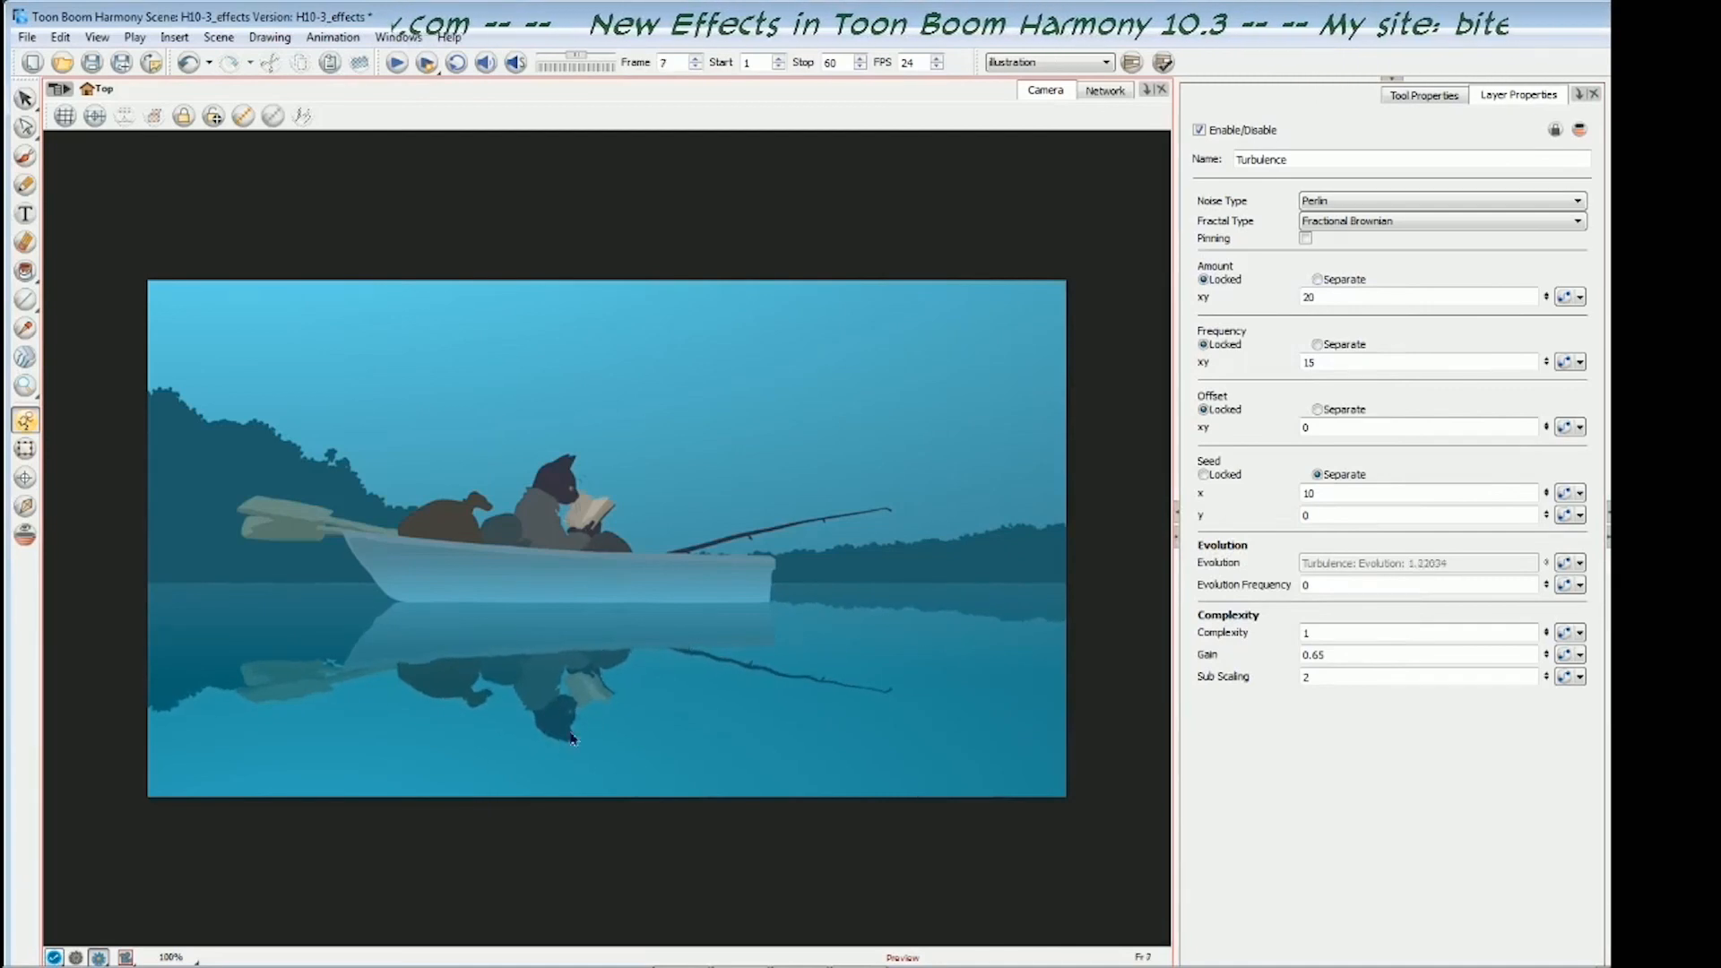
key("period")
key("period")
key("period")
key("period")
key("period")
key("period")
key("period")
key("period")
key("period")
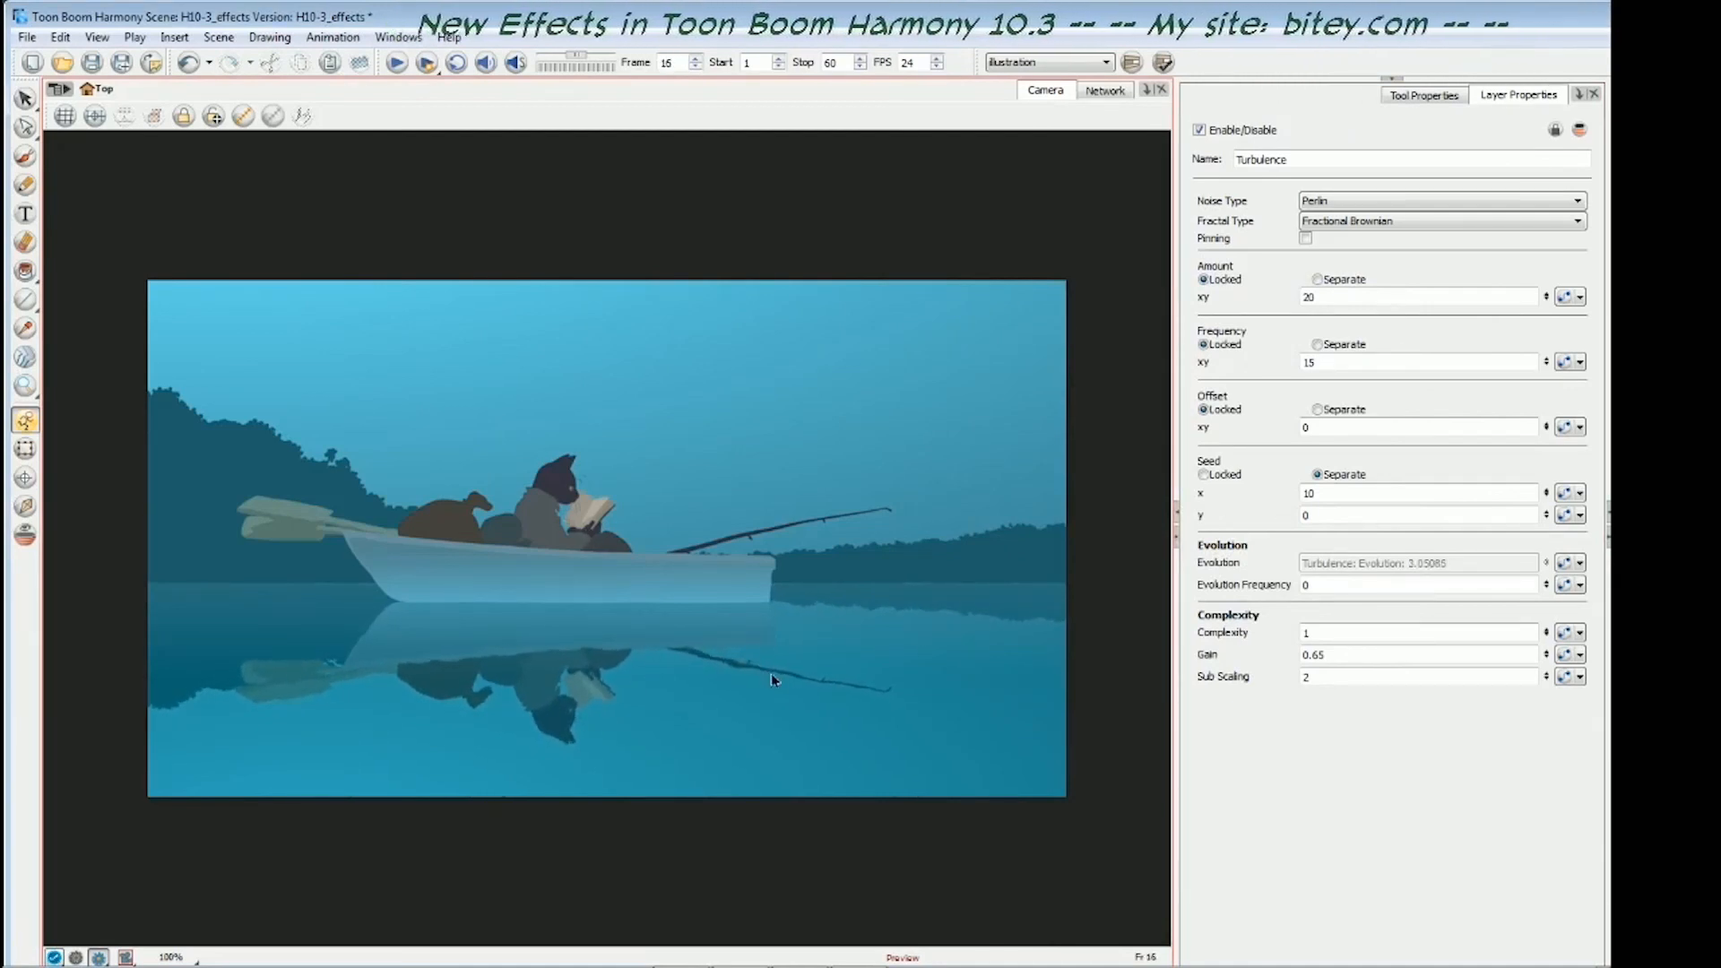
key("period")
key("period")
key("period")
key("period")
key("period")
key("period")
key("period")
key("period")
key("period")
key("period")
key("period")
key("period")
key("period")
key("period")
key("period")
key("period")
key("period")
key("period")
key("period")
key("period")
key("period")
key("period")
key("period")
key("period")
key("period")
key("period")
key("period")
key("period")
key("period")
key("period")
key("period")
key("period")
key("period")
key("period")
key("period")
key("period")
key("period")
key("period")
key("period")
key("period")
key("period")
key("period")
key("period")
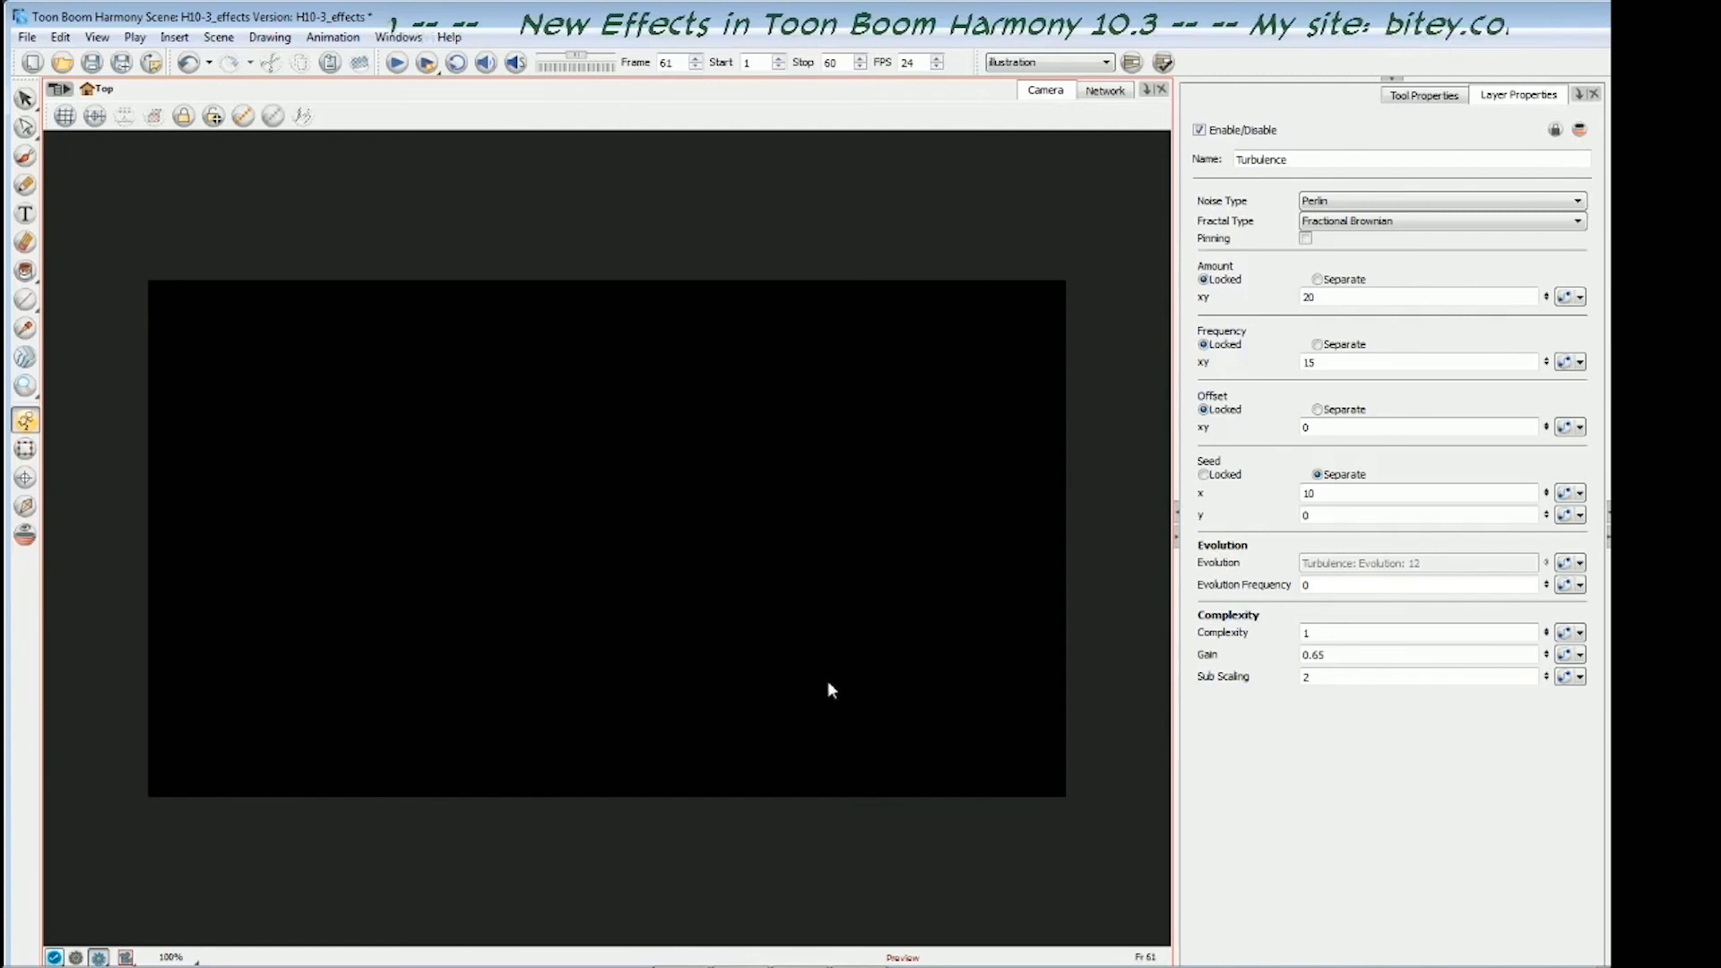
key("shift+comma")
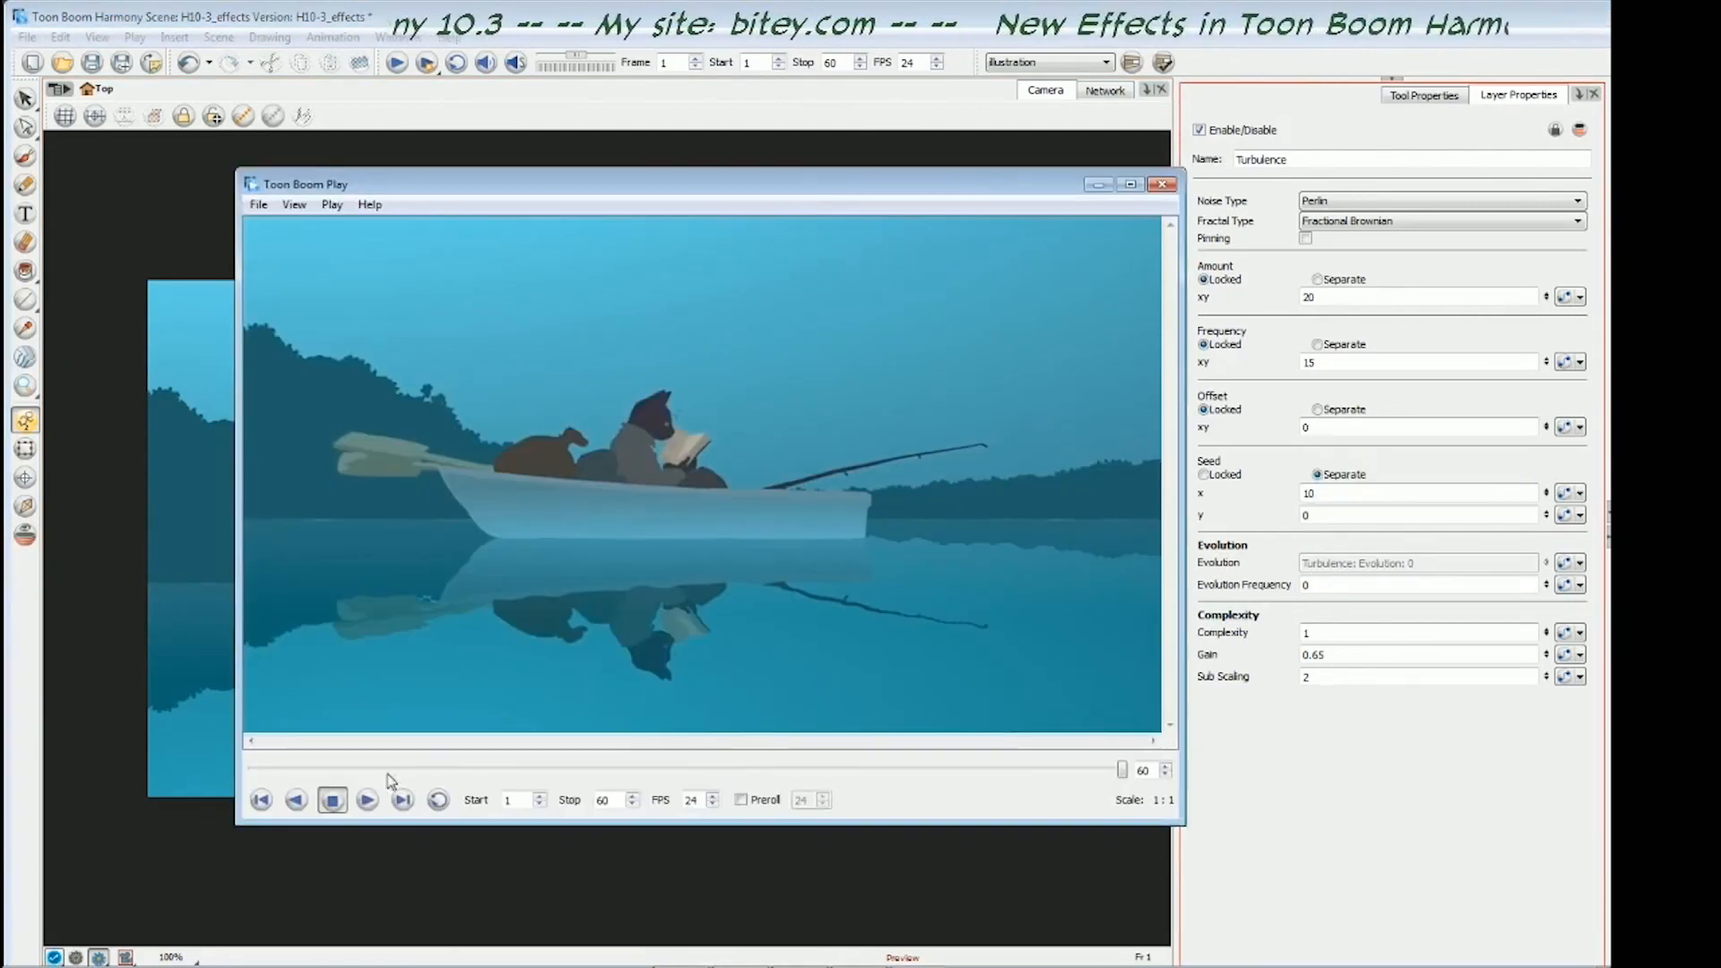
- Play the rendered reflection animation in a loop, and close the player
left_click(439, 800)
left_click(367, 800)
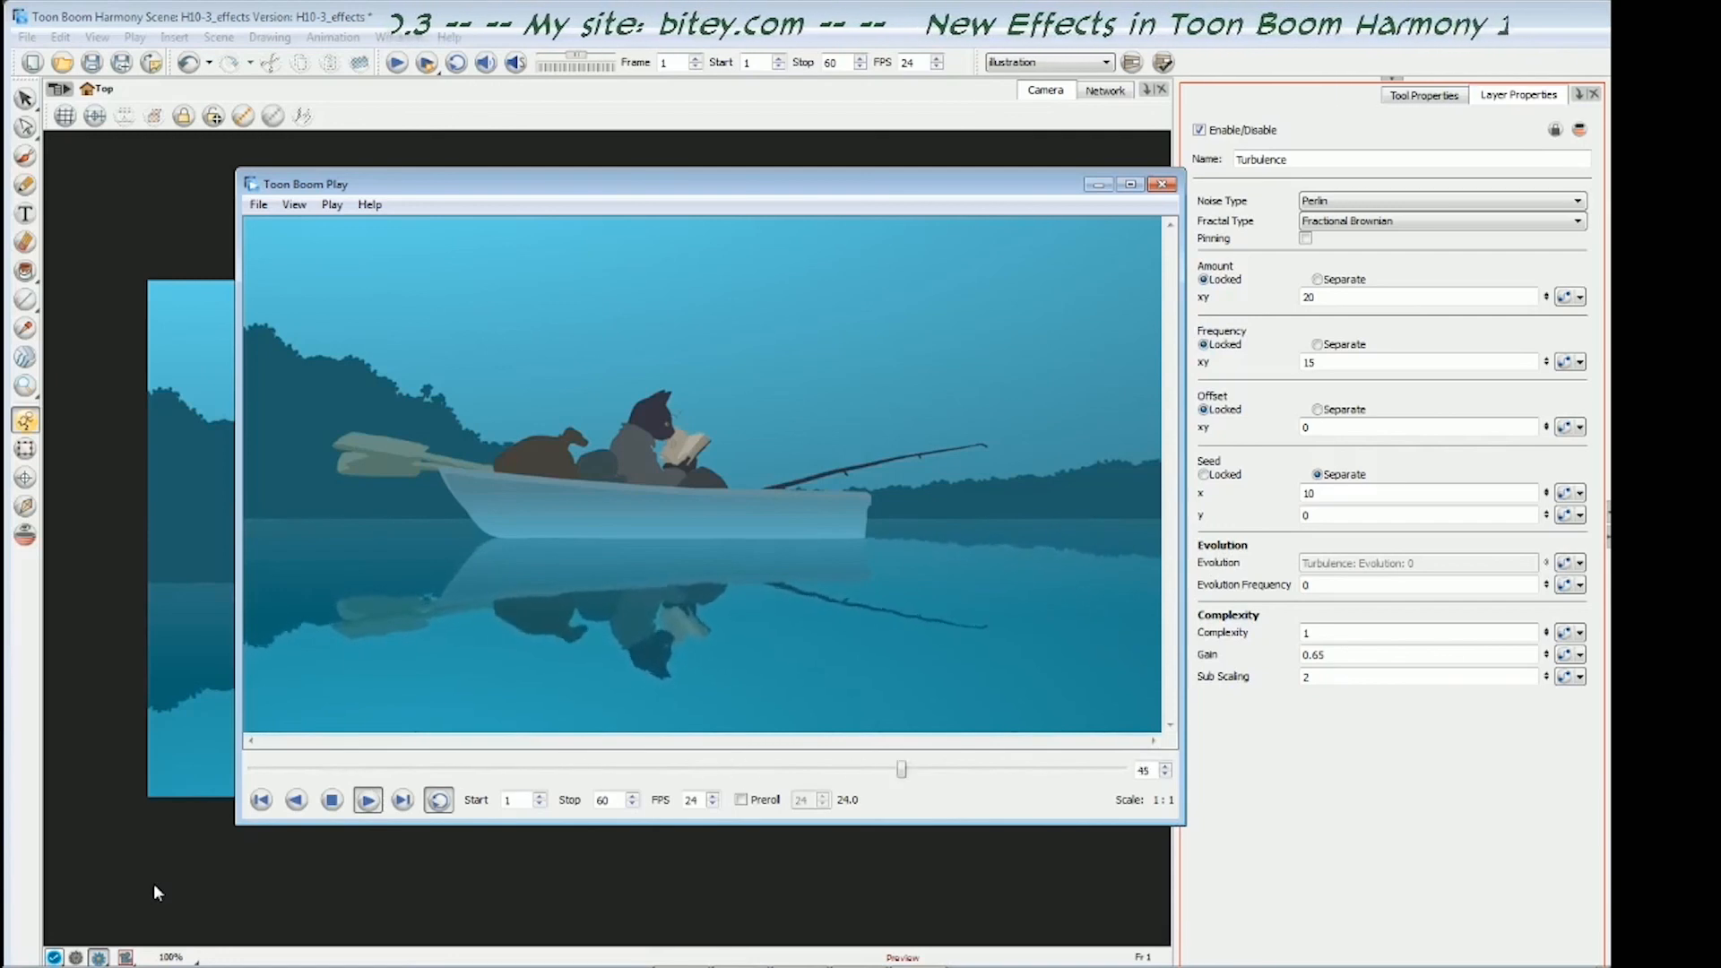
left_click(1163, 184)
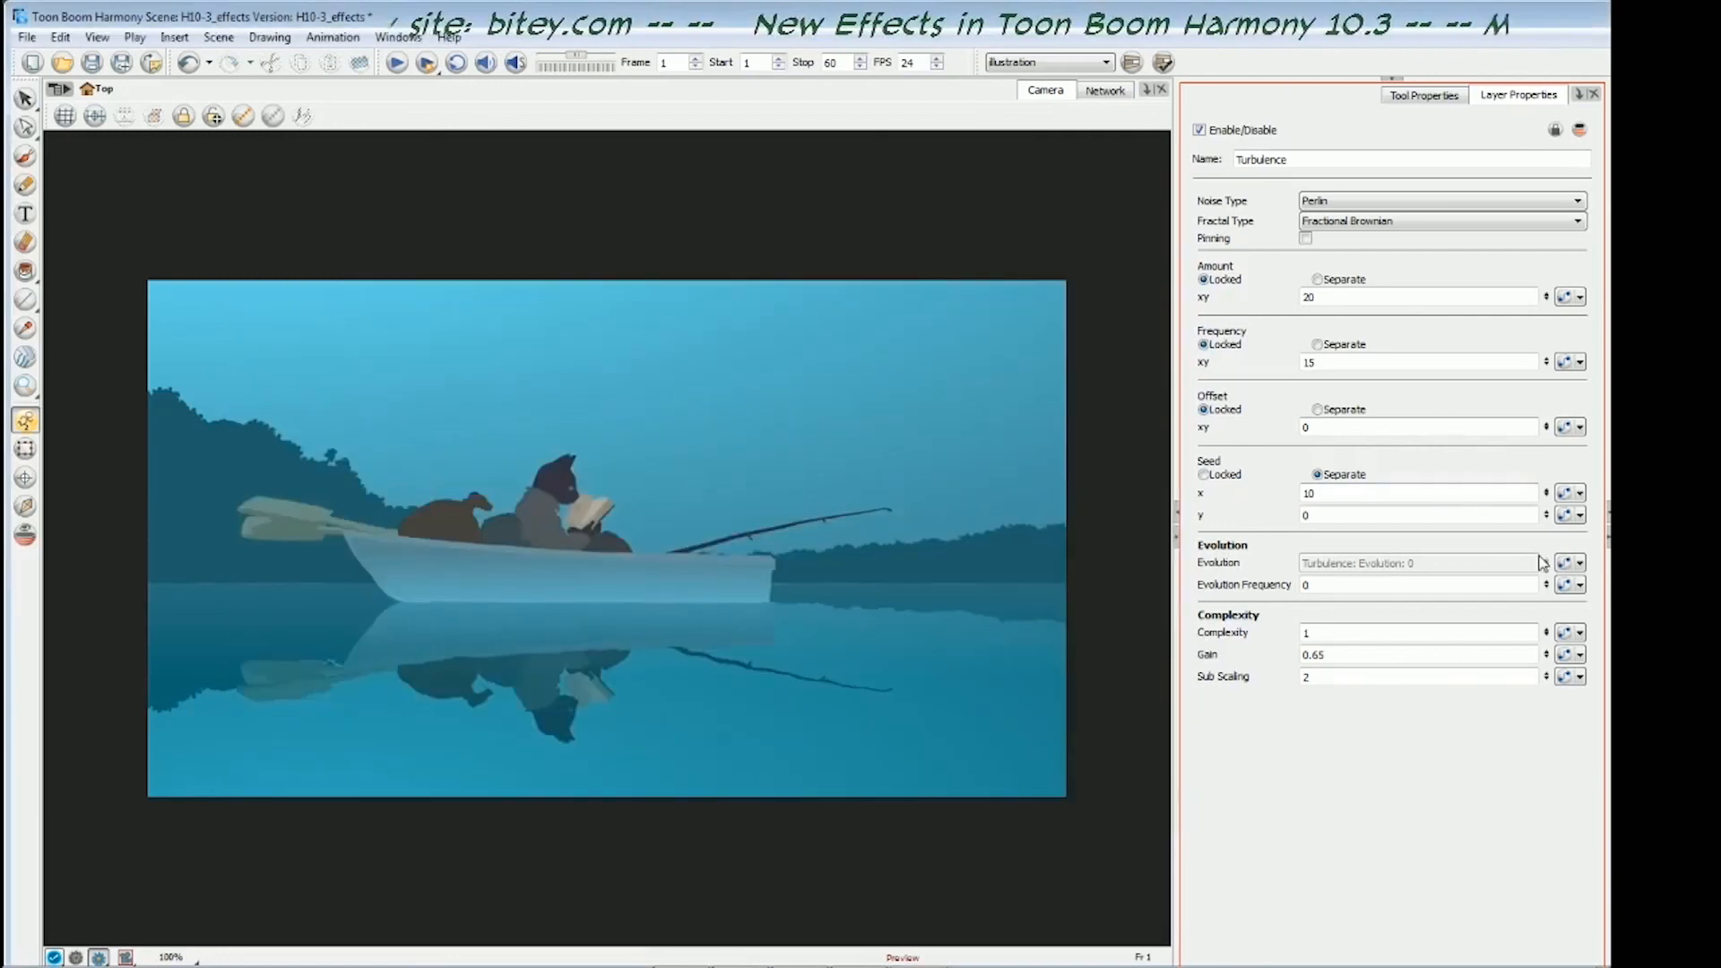
- Set the value of the Turbulence Evolution keyframe at frame 60 to 7
left_click(1566, 564)
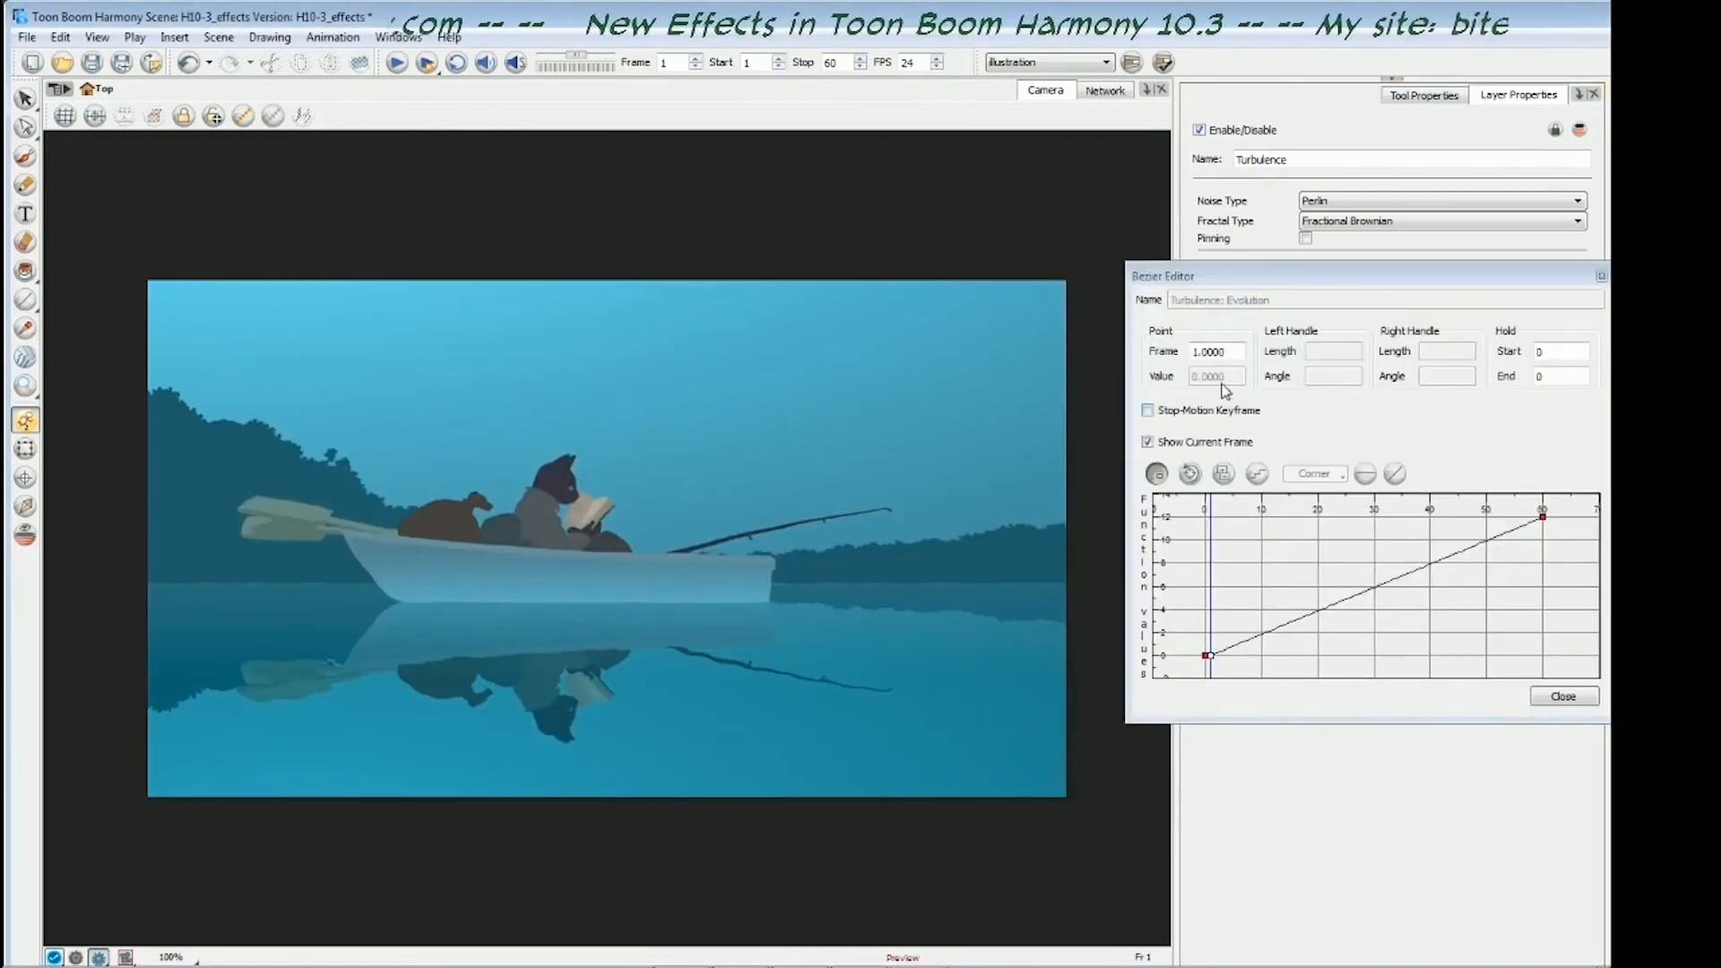
left_click(1541, 520)
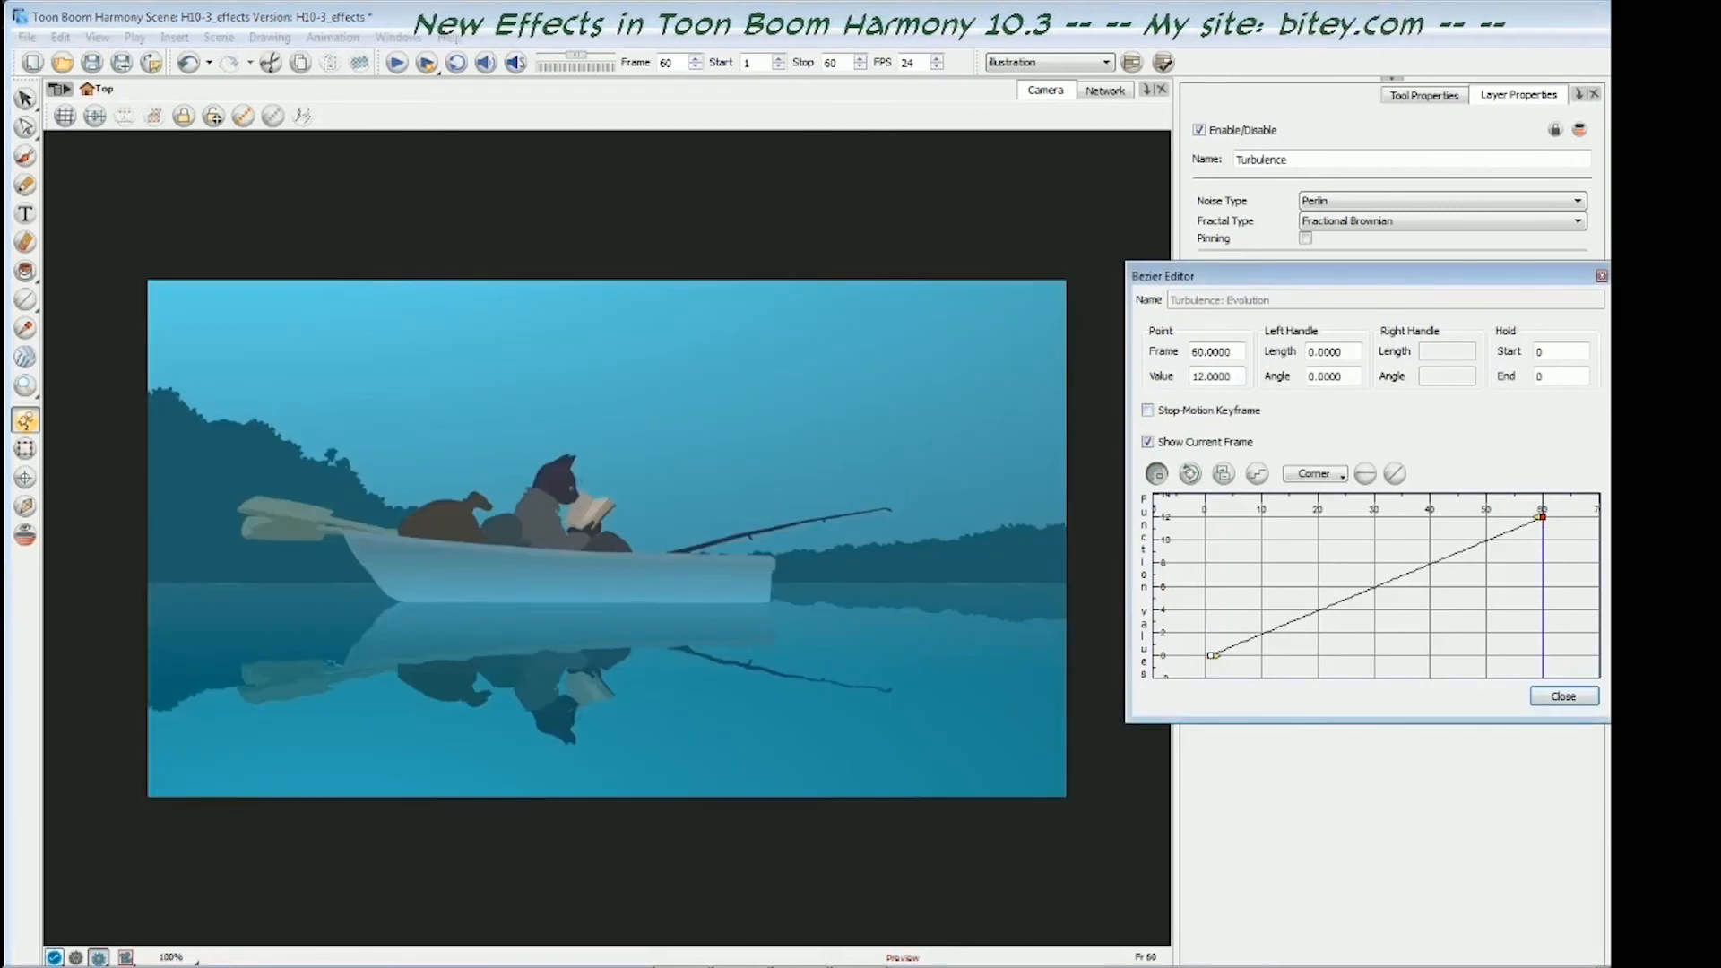
left_click_drag(1206, 377, 1181, 385)
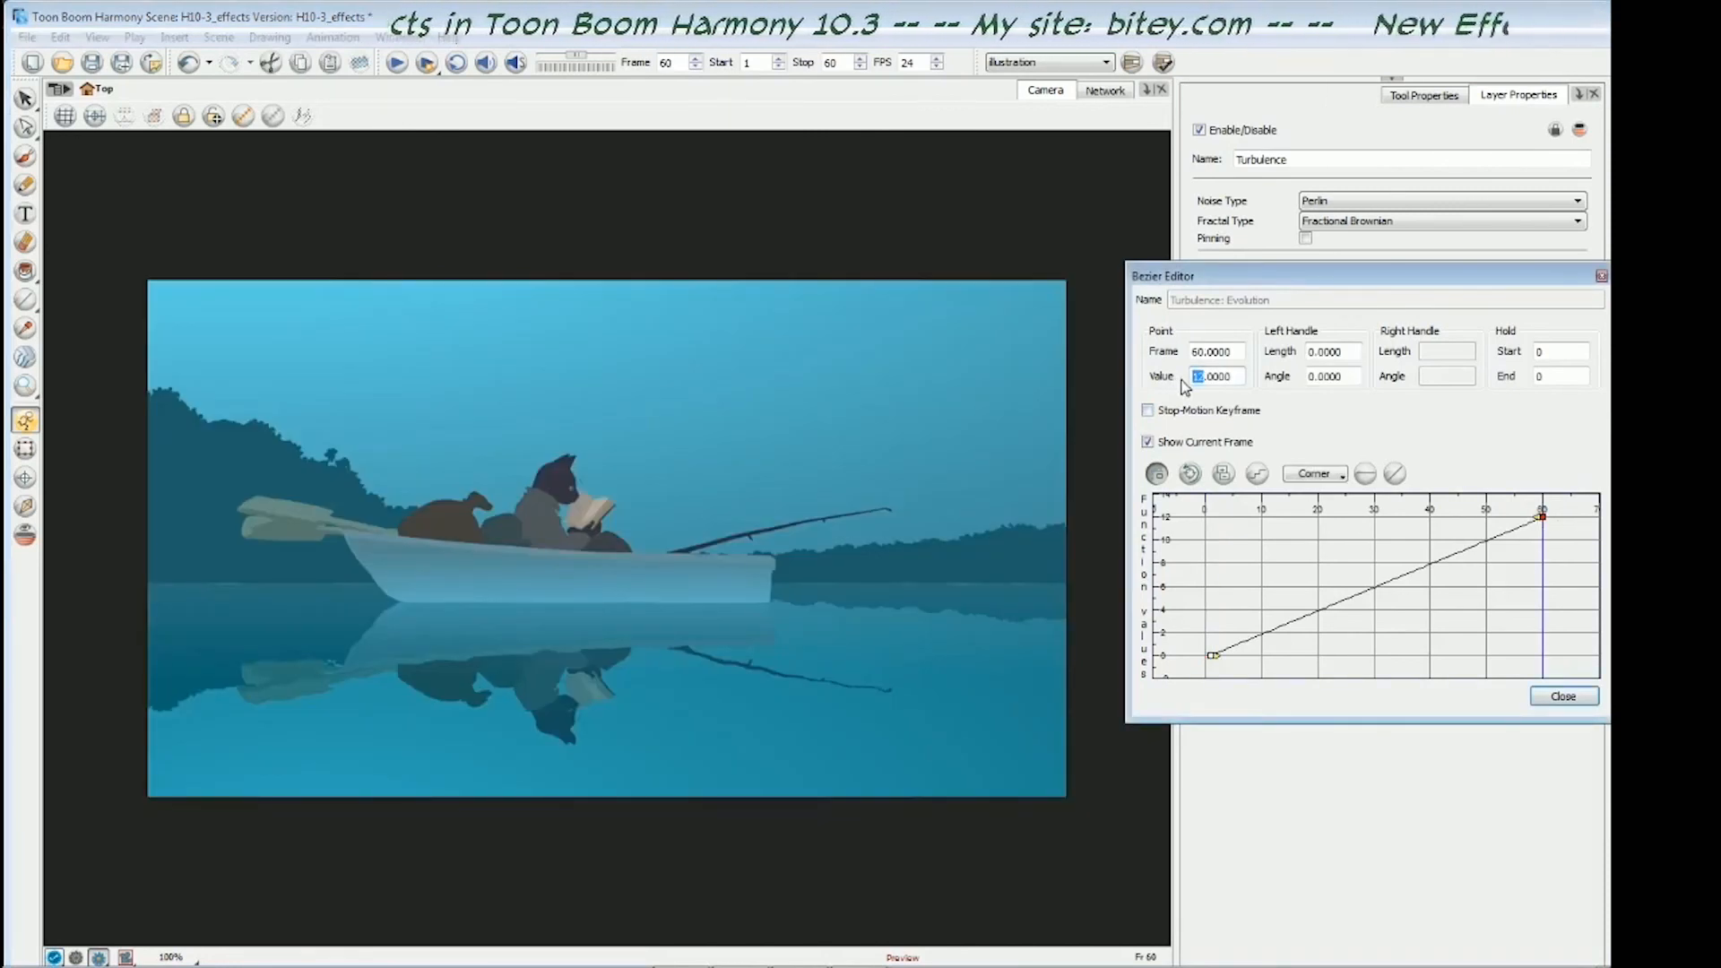
type("7")
key("Return")
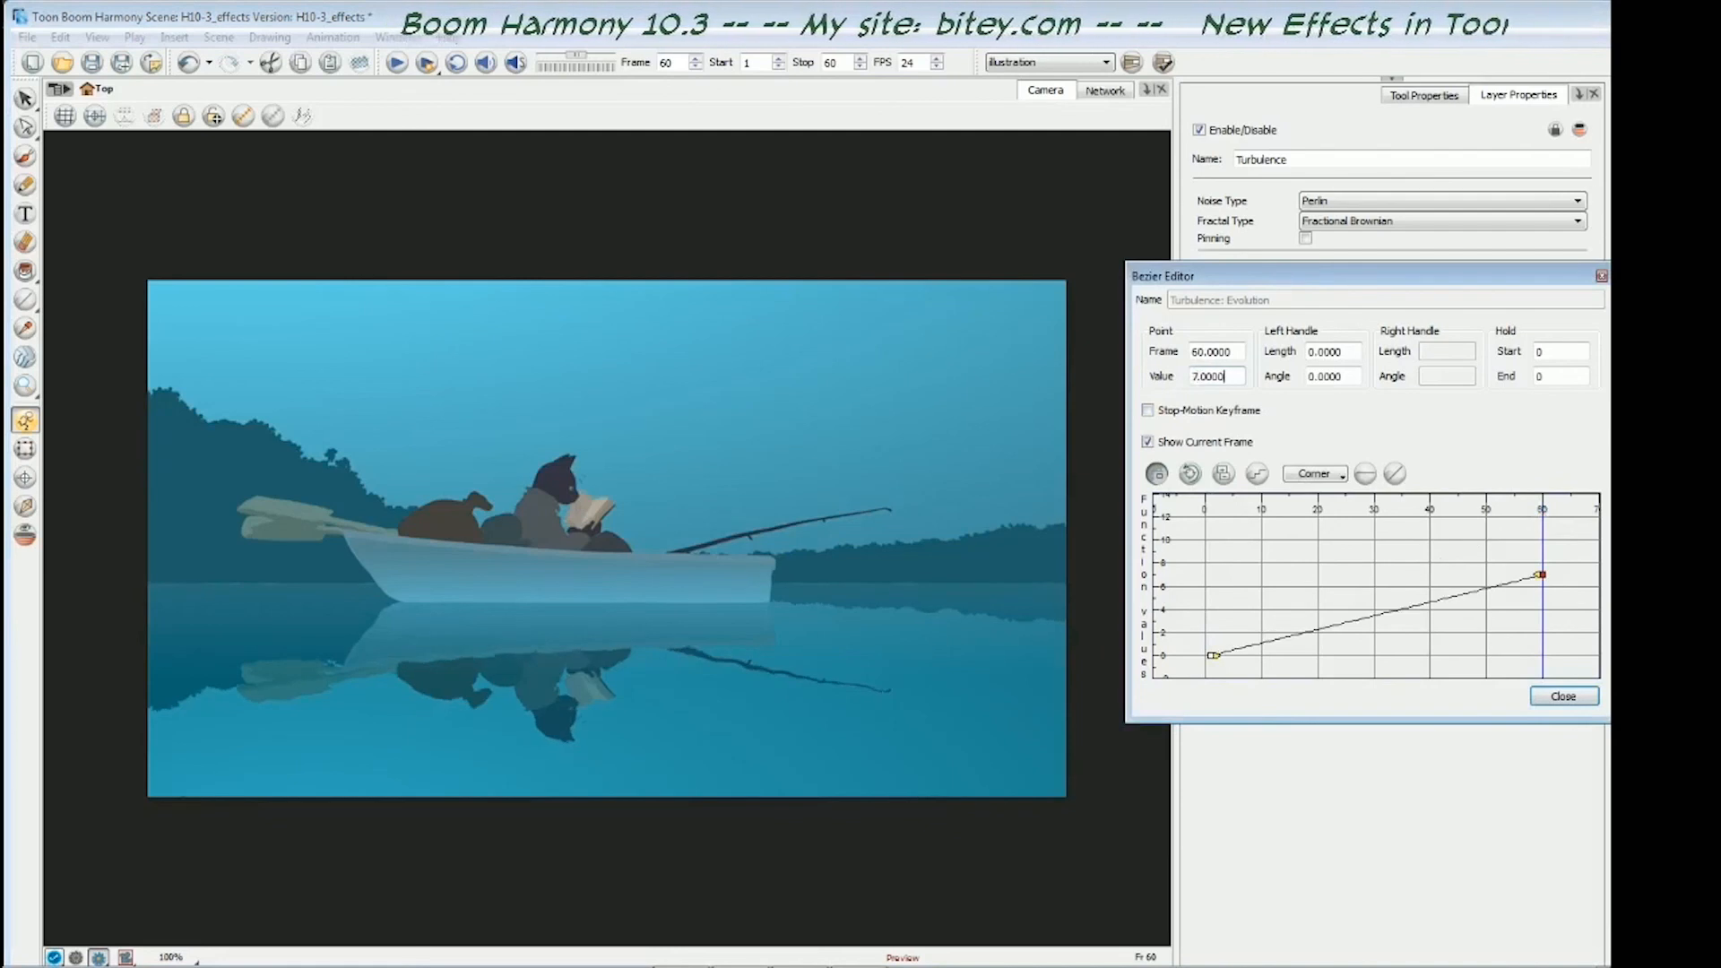
left_click(1560, 698)
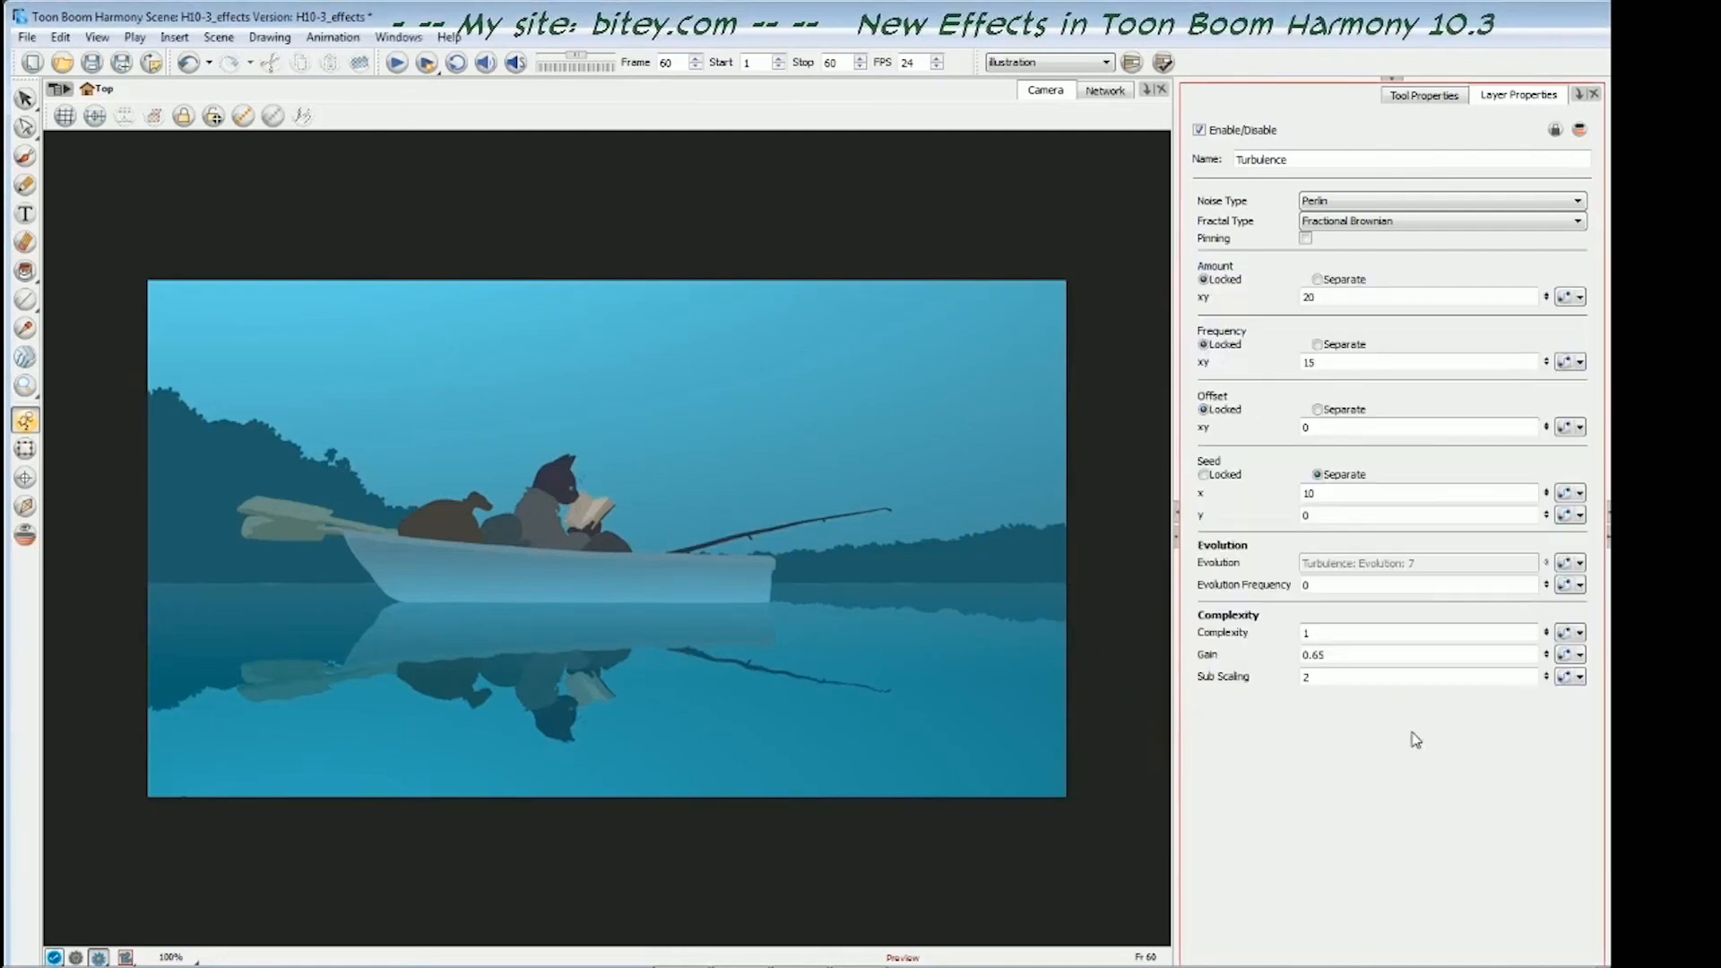
- Re-render all frames of the boat scene, including those already rendered, and play the result in a loop
left_click(427, 64)
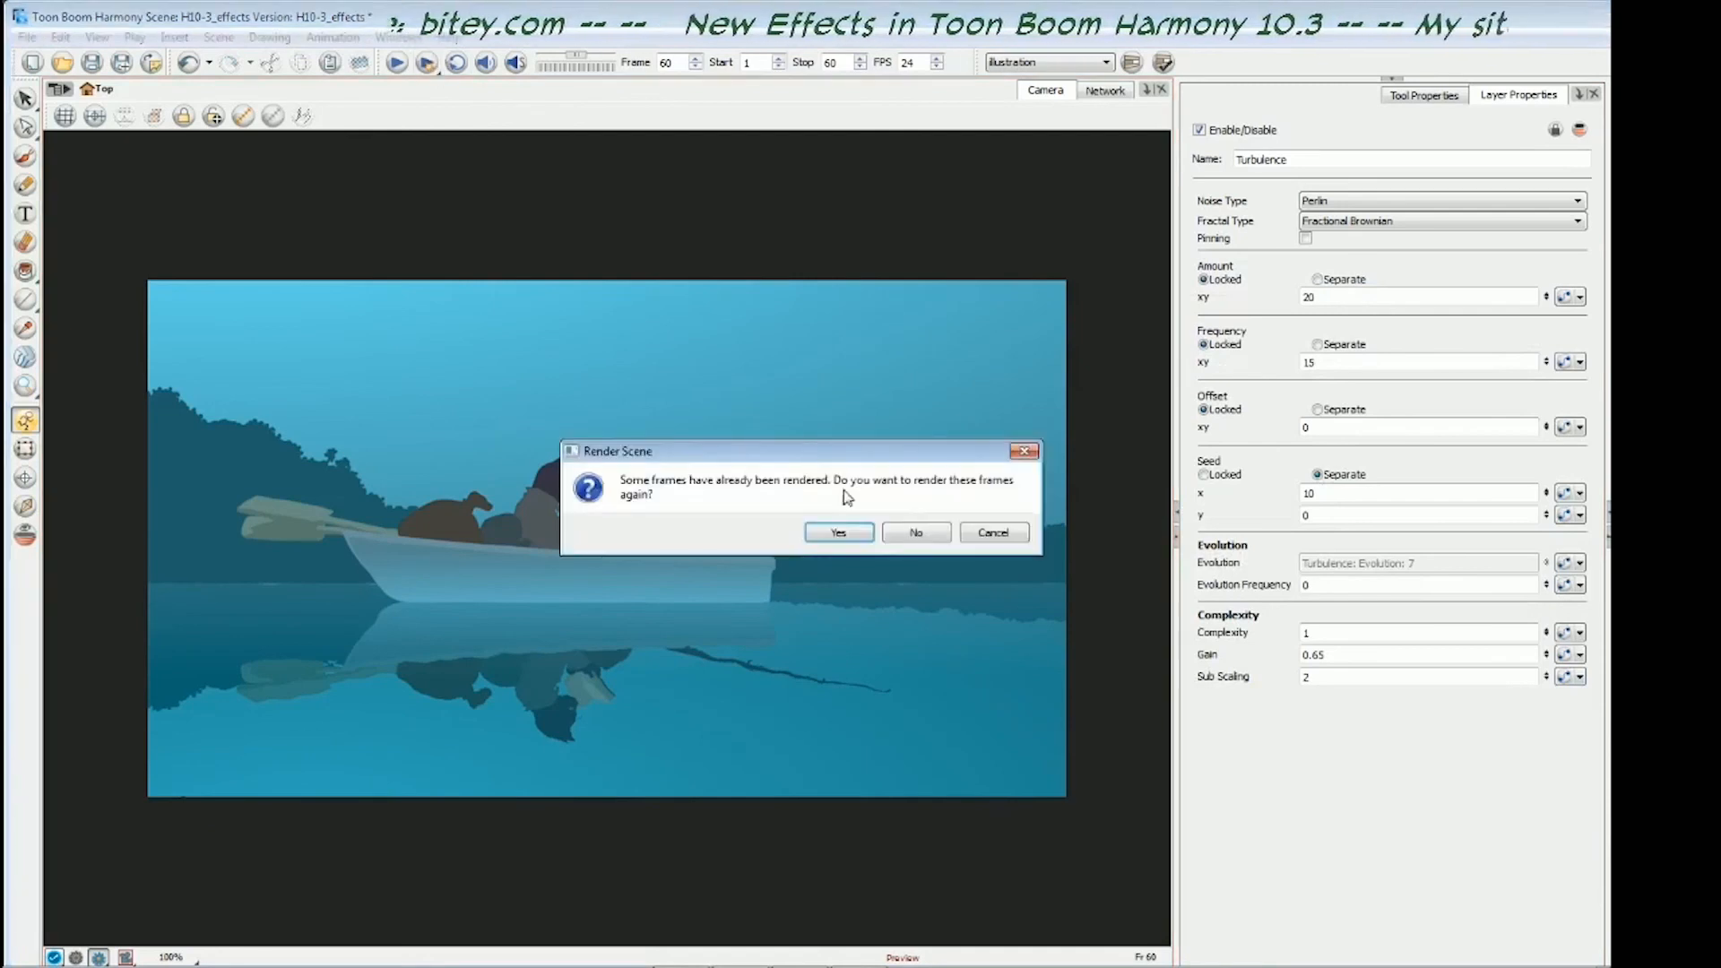
left_click(843, 534)
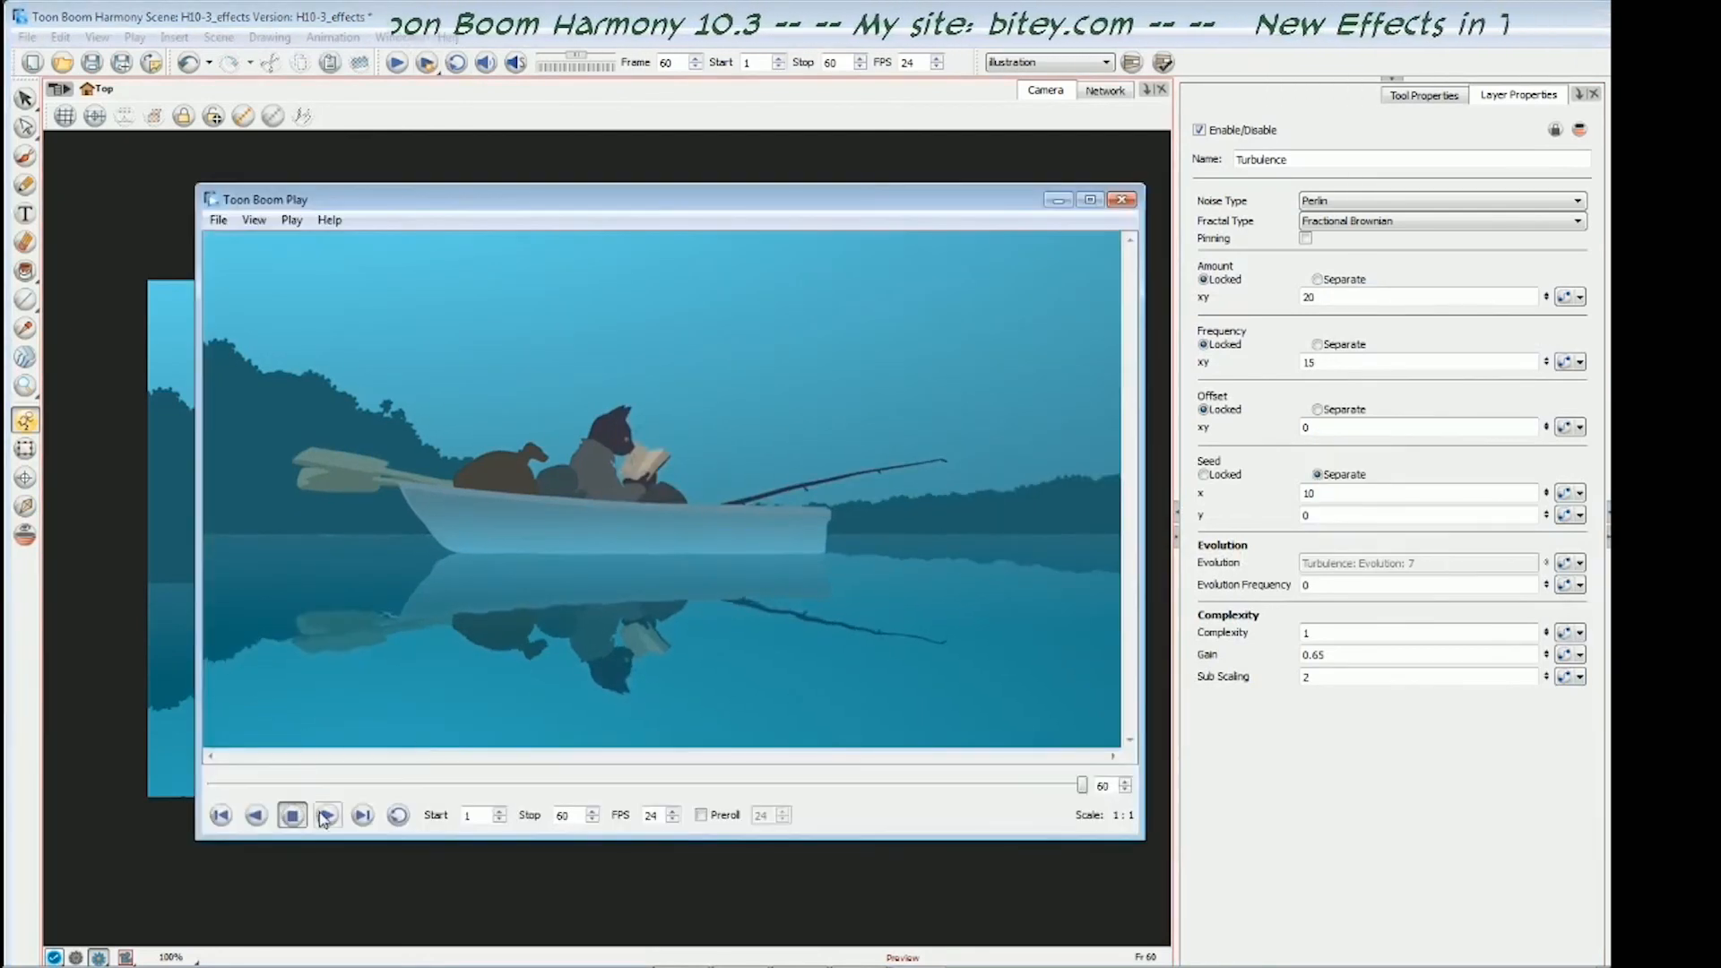
left_click(329, 816)
left_click(399, 815)
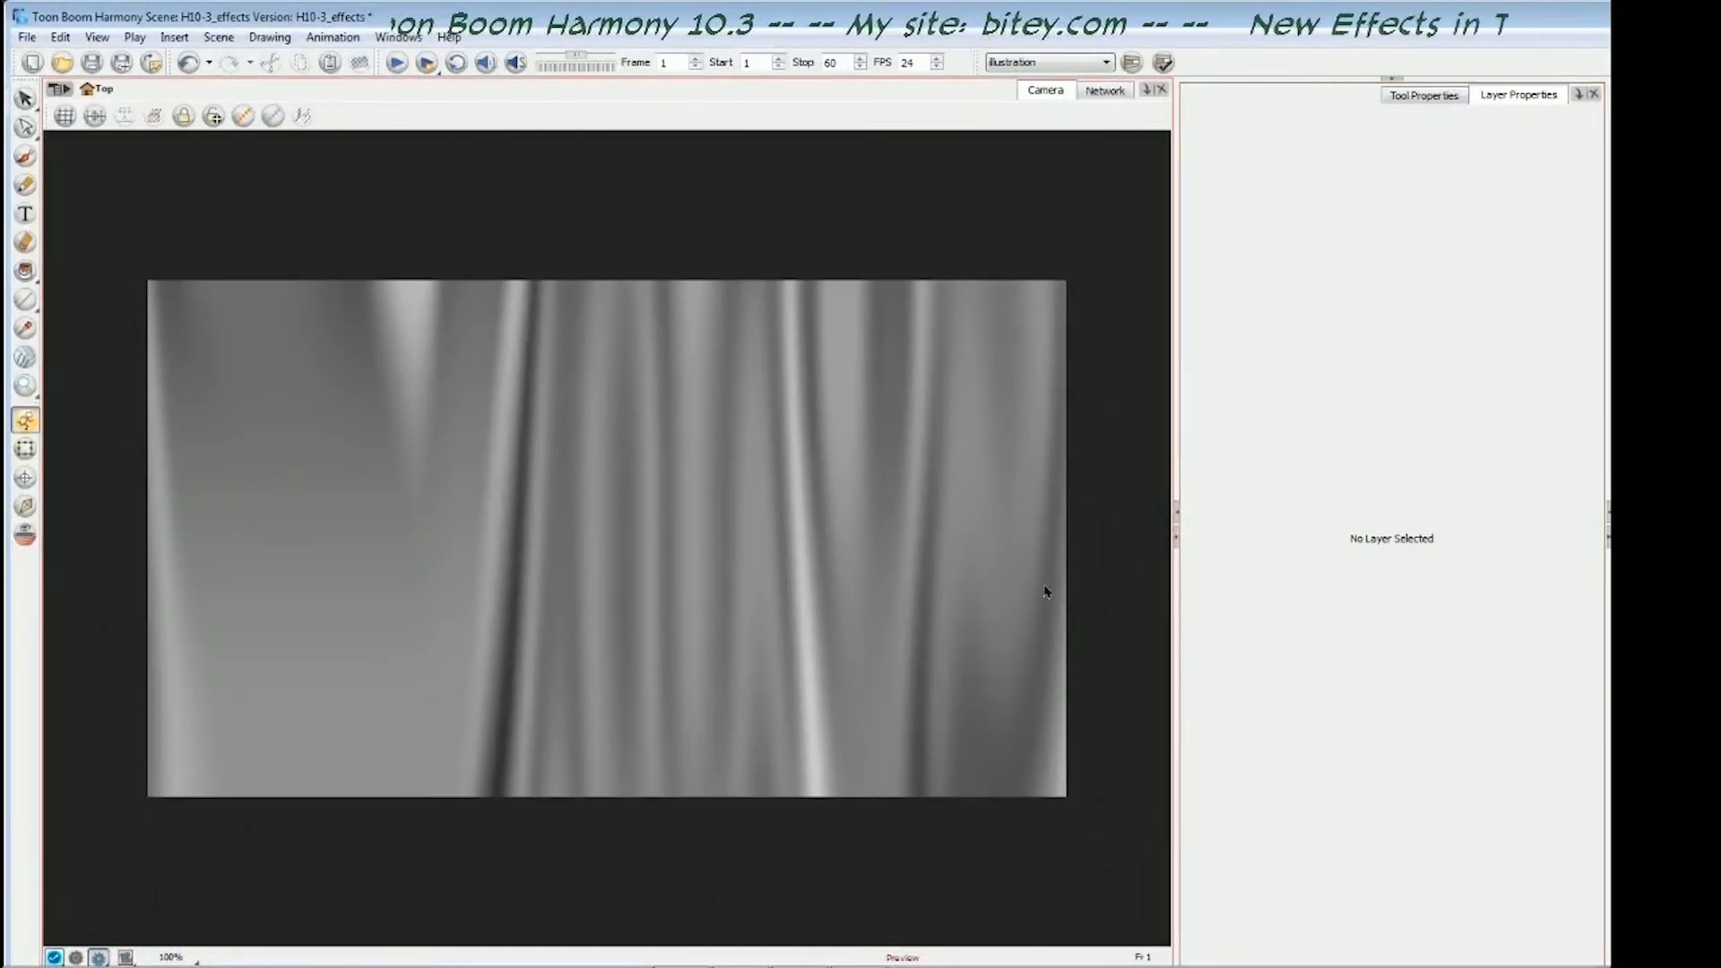
- Step through the grey Turbulent Noise pattern frame by frame from frame 1 to about frame 28
key("period")
key("period")
key("period")
key("period")
key("period")
key("period")
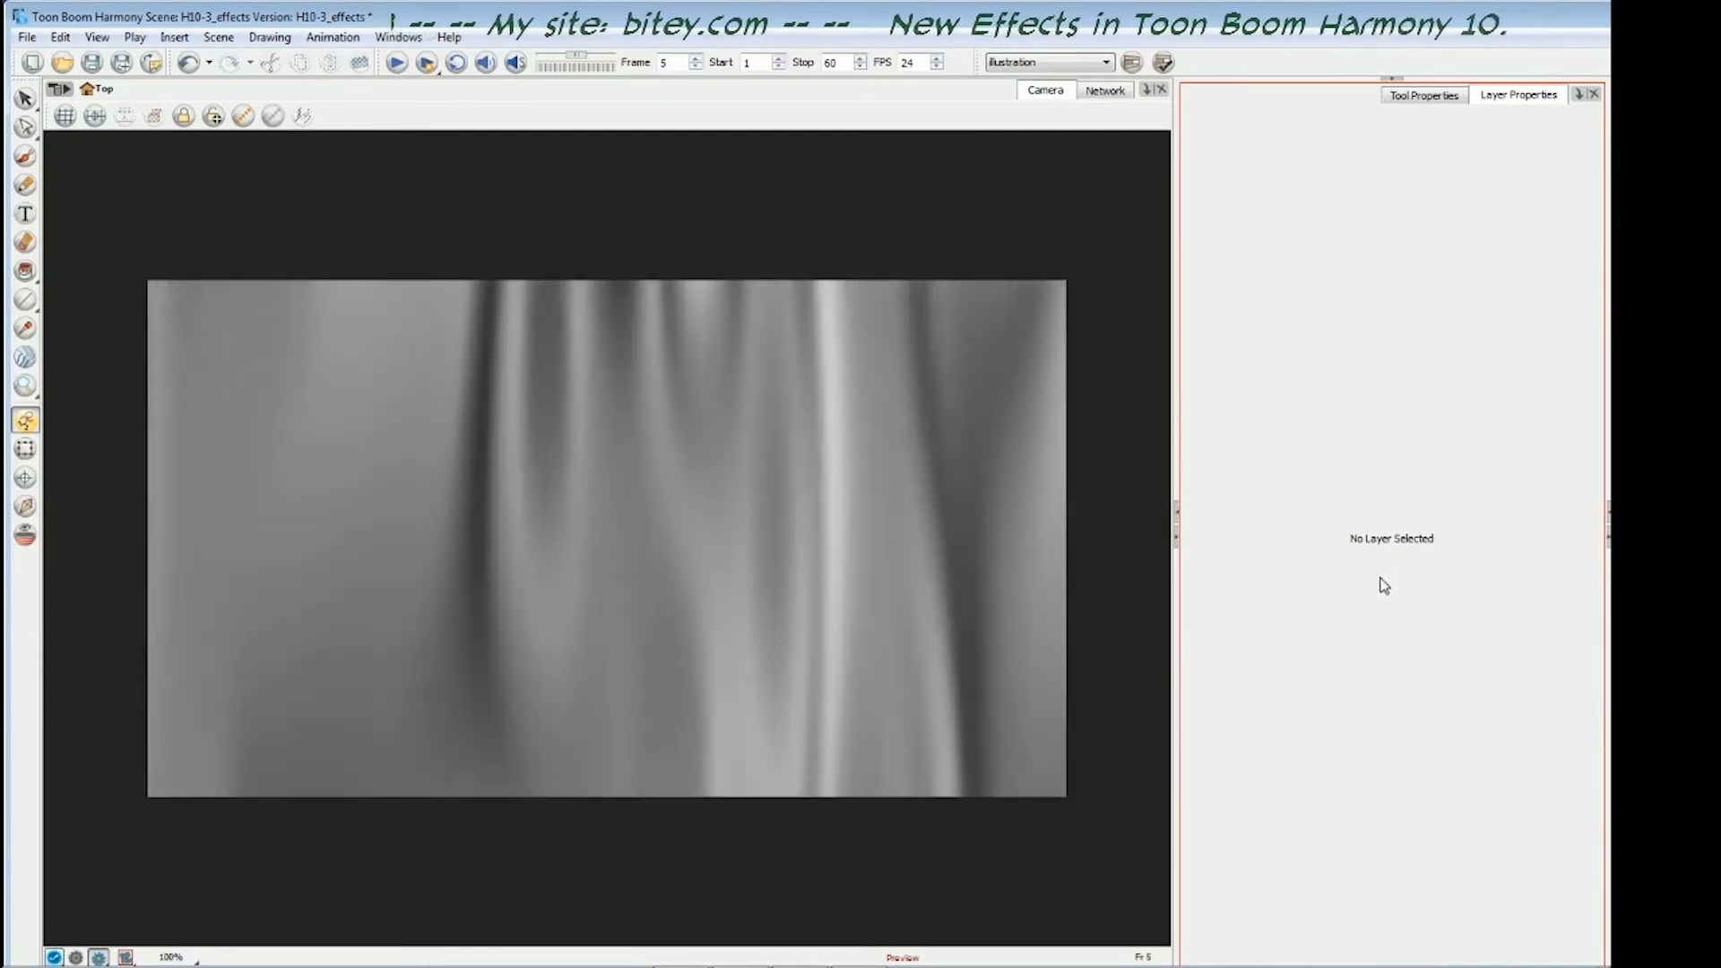
key("period")
key("period")
key("period")
key("period")
key("period")
key("period")
key("period")
key("period")
key("period")
key("period")
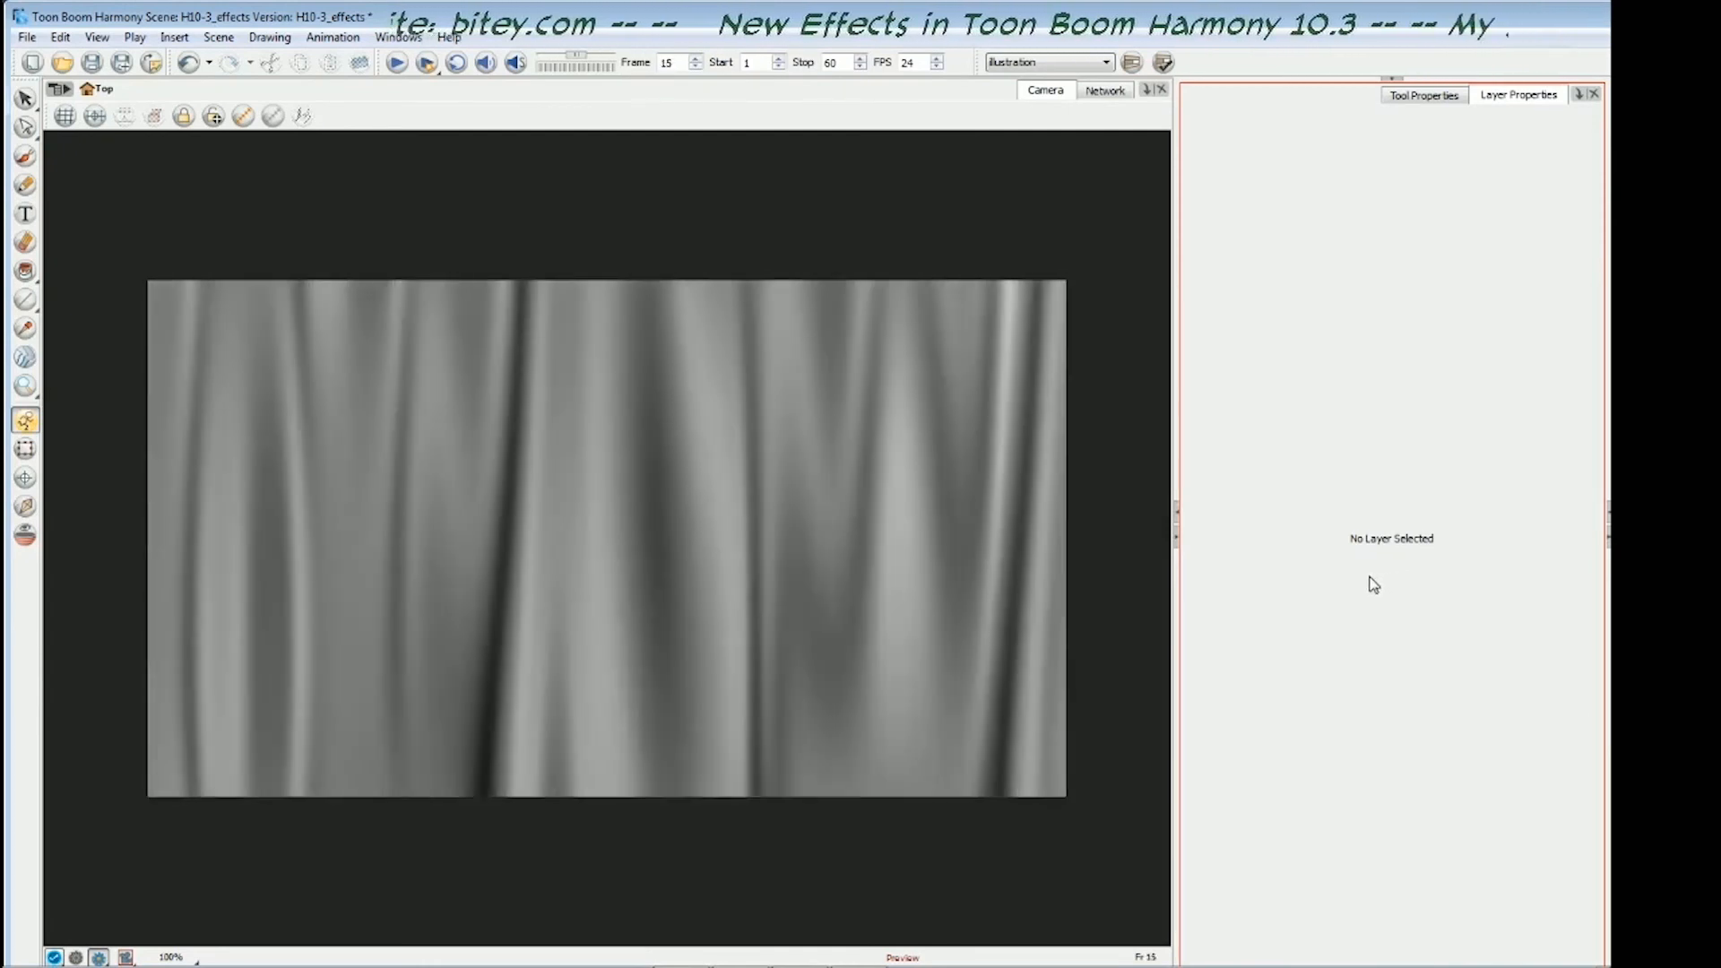
key("period")
key("period")
key("period")
key("period")
key("period")
key("period")
key("period")
key("period")
key("period")
key("period")
key("period")
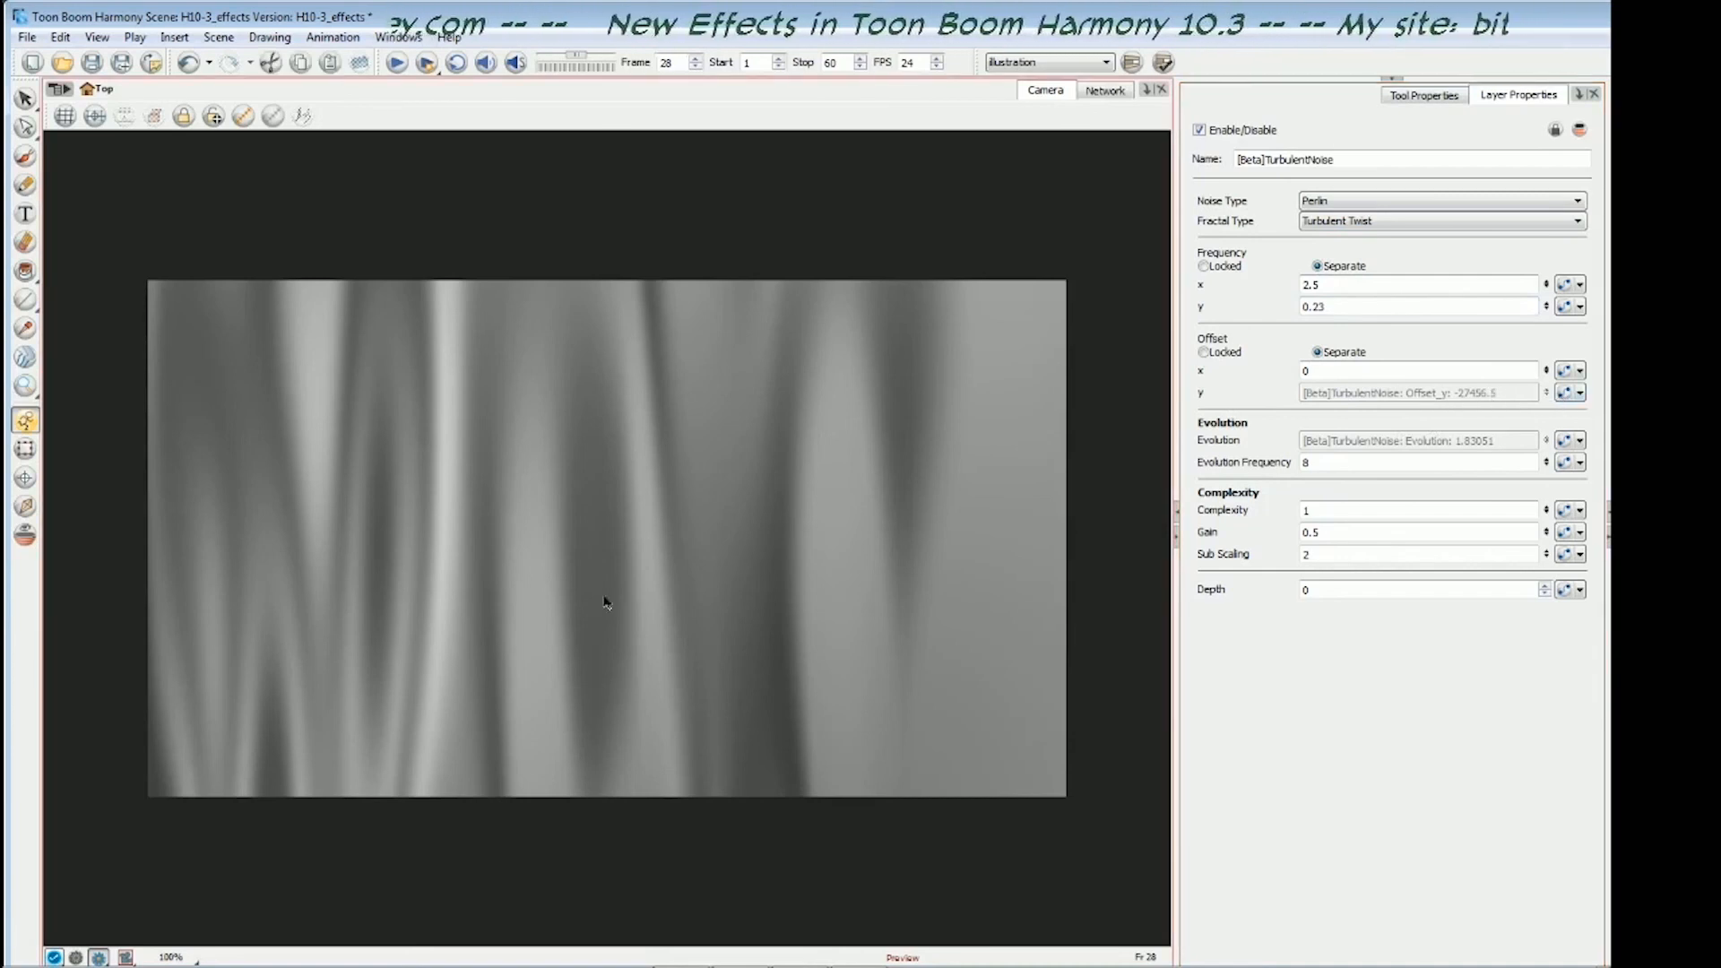
- Examine the Turbulent Noise's y-offset function curve, and step the noise forward from frame 28 to about frame 41
left_click_drag(1372, 271, 1048, 242)
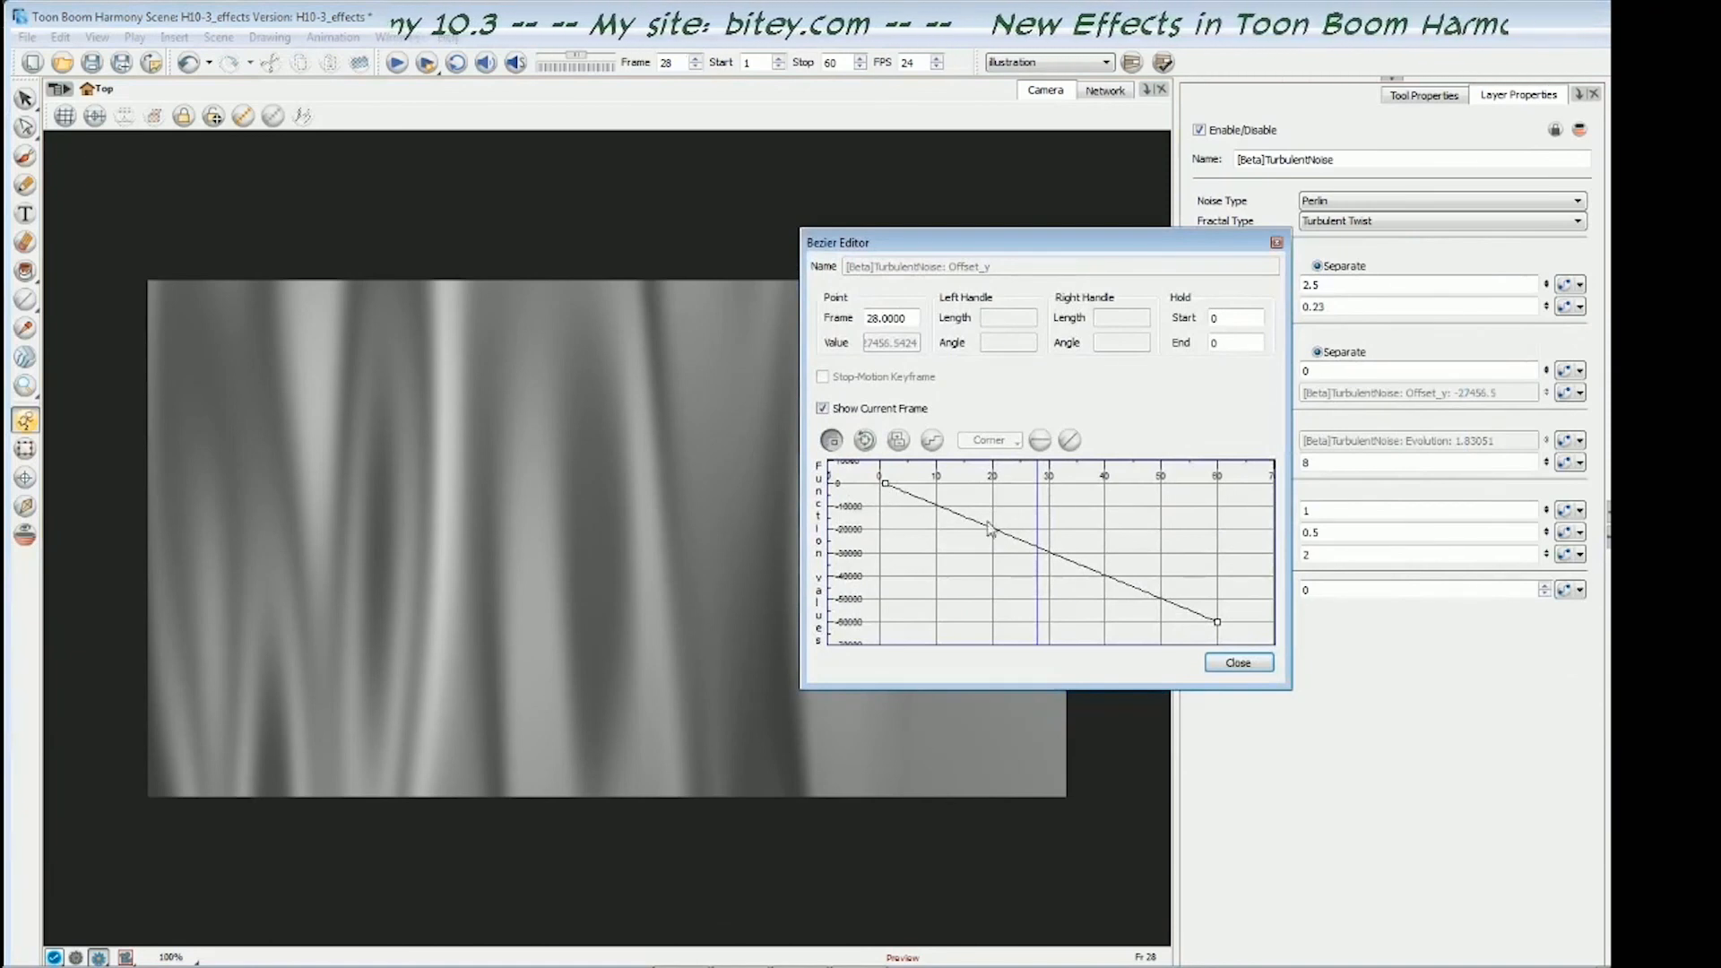
left_click(1238, 663)
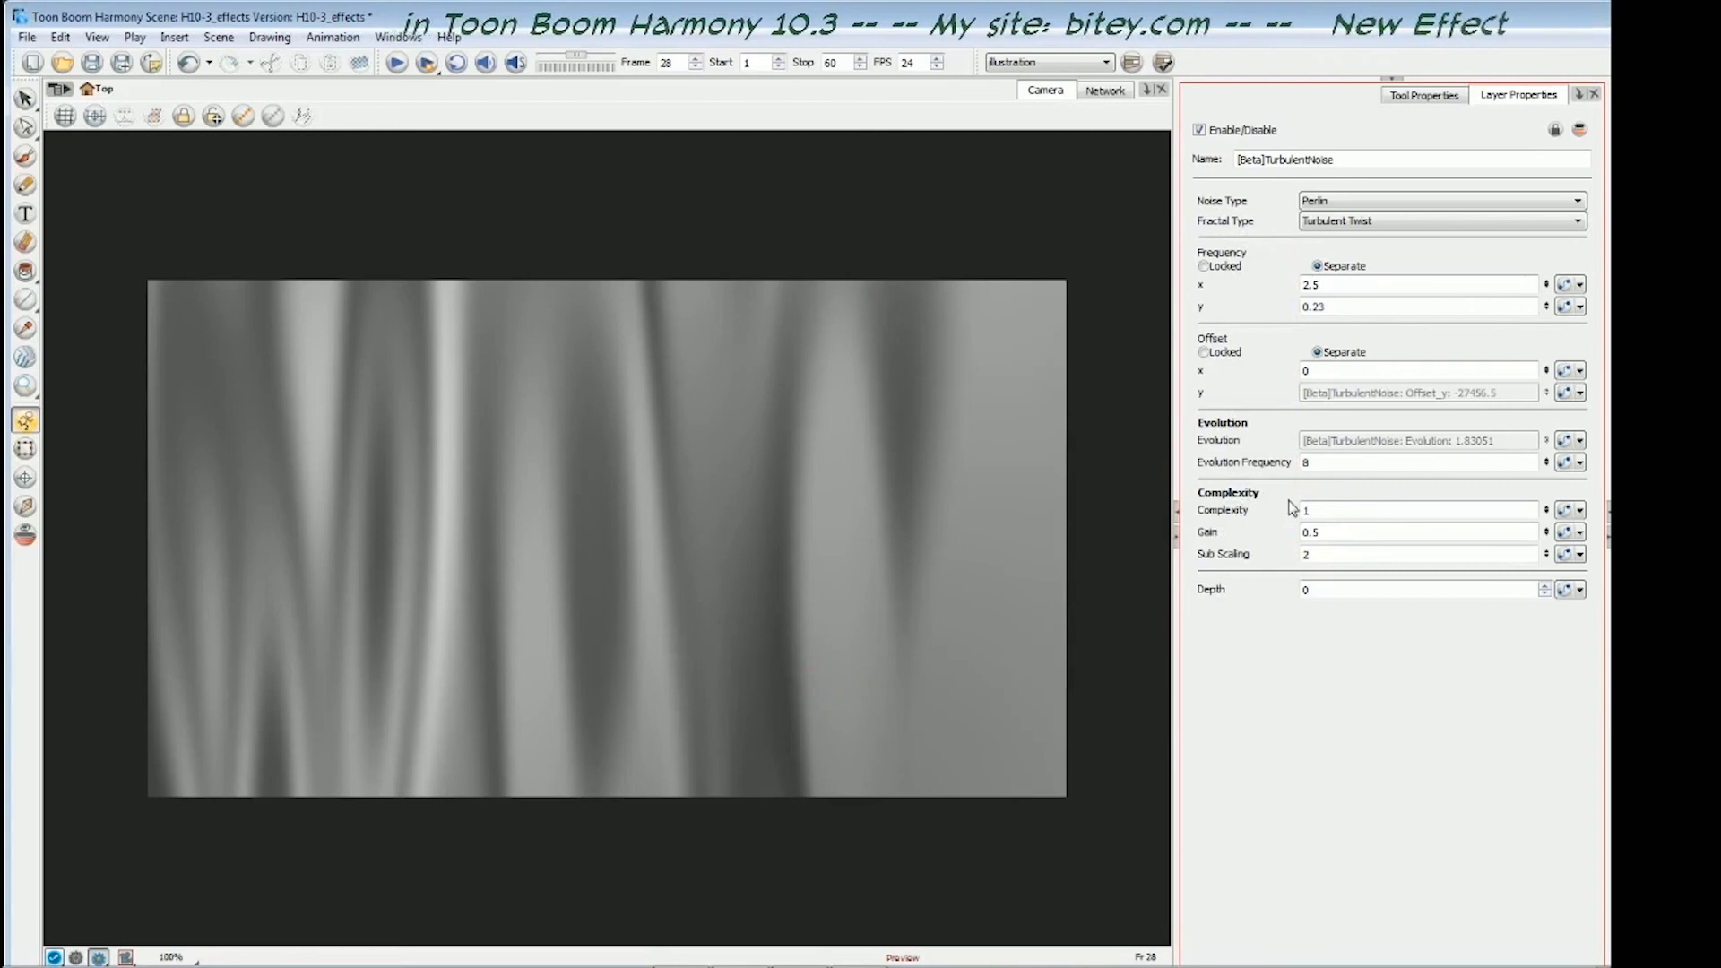
key("period")
key("period")
key("period")
key("period")
key("period")
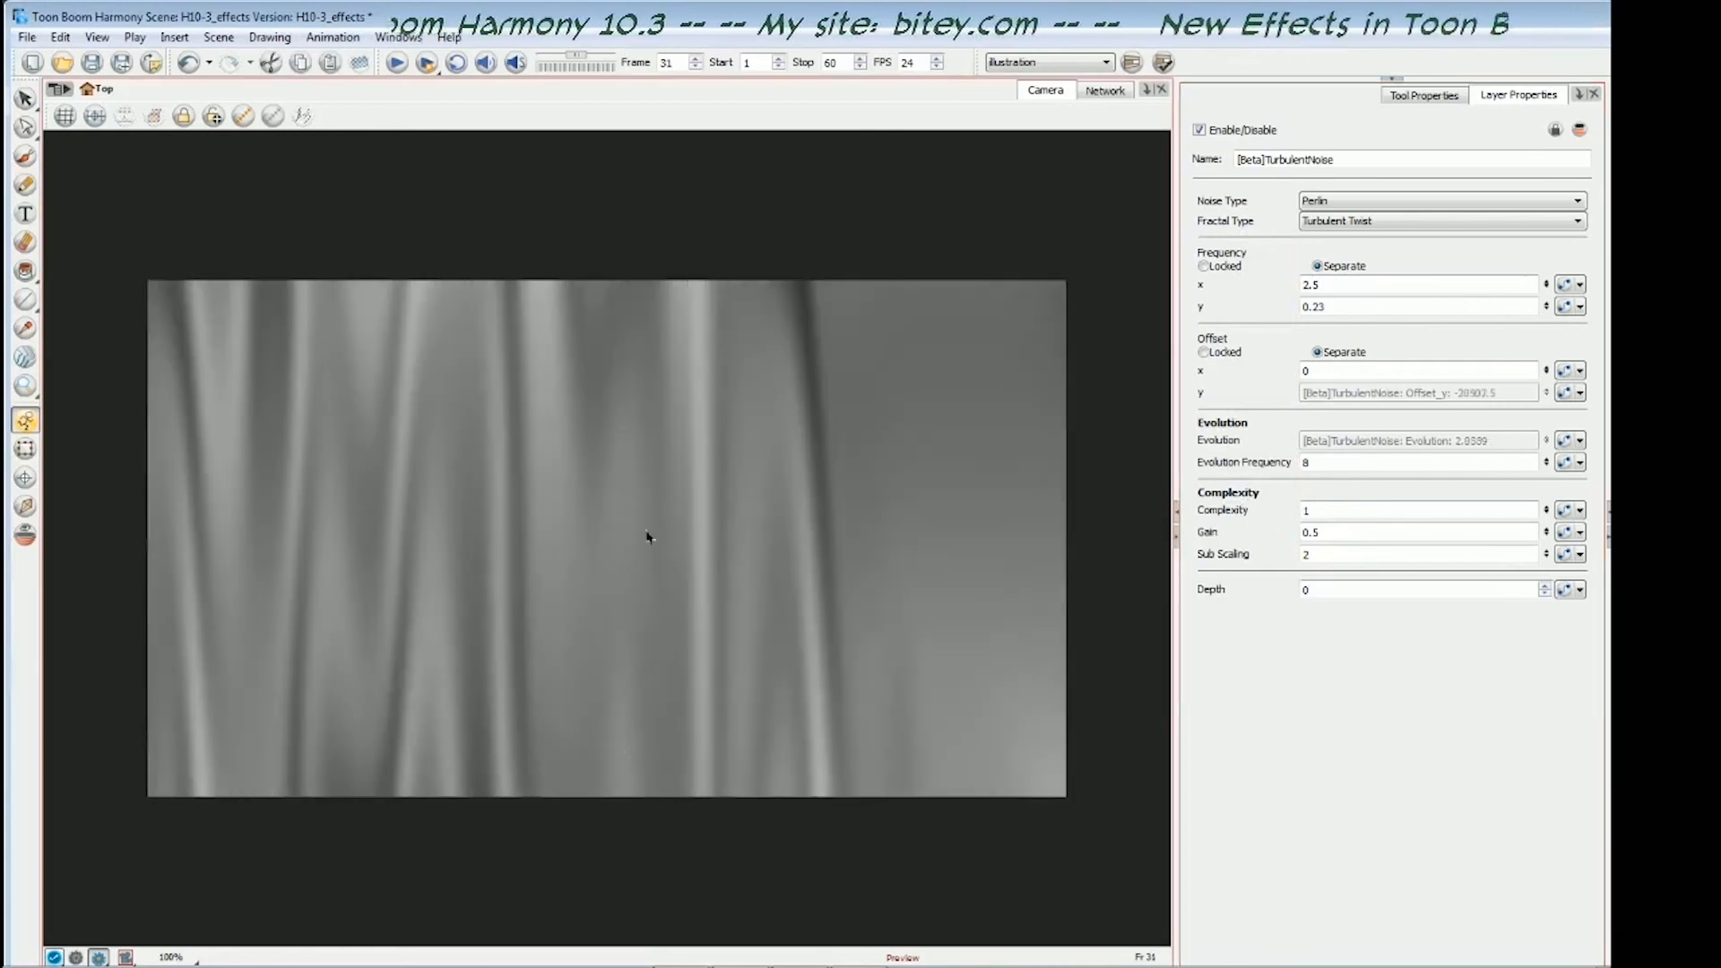
key("period")
key("period")
key("period")
key("period")
key("period")
key("period")
key("period")
key("period")
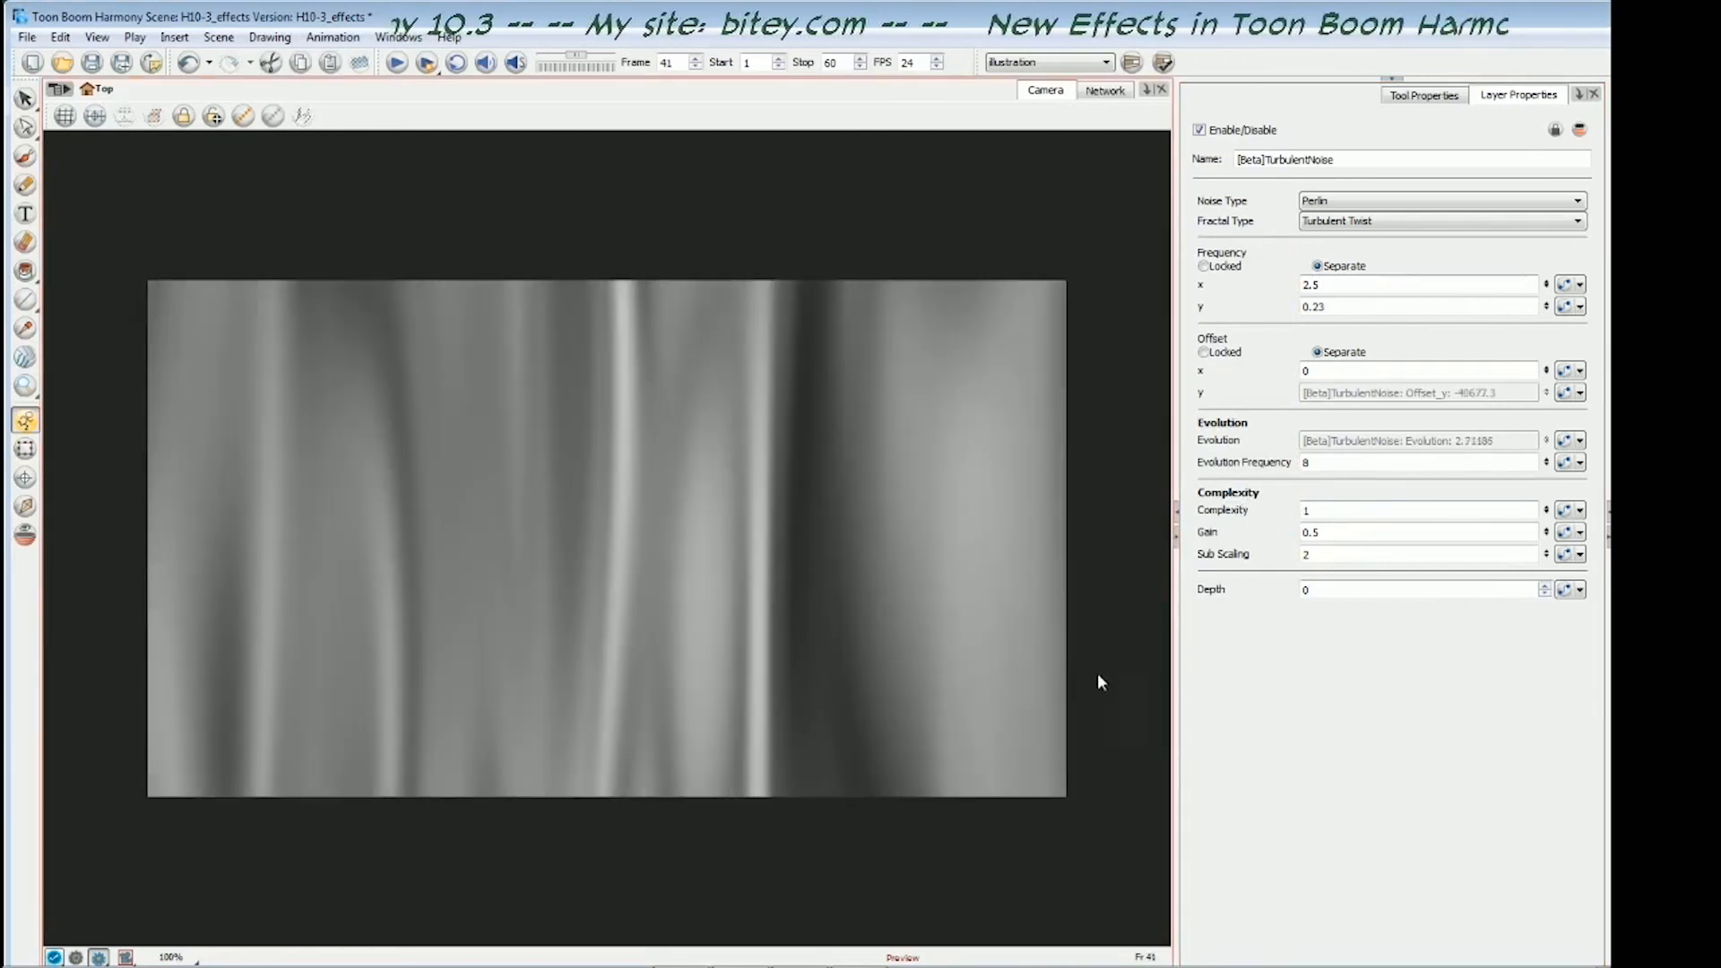
- Return to frame 1 and step through the upward-moving noise frame by frame again
key("shift+comma")
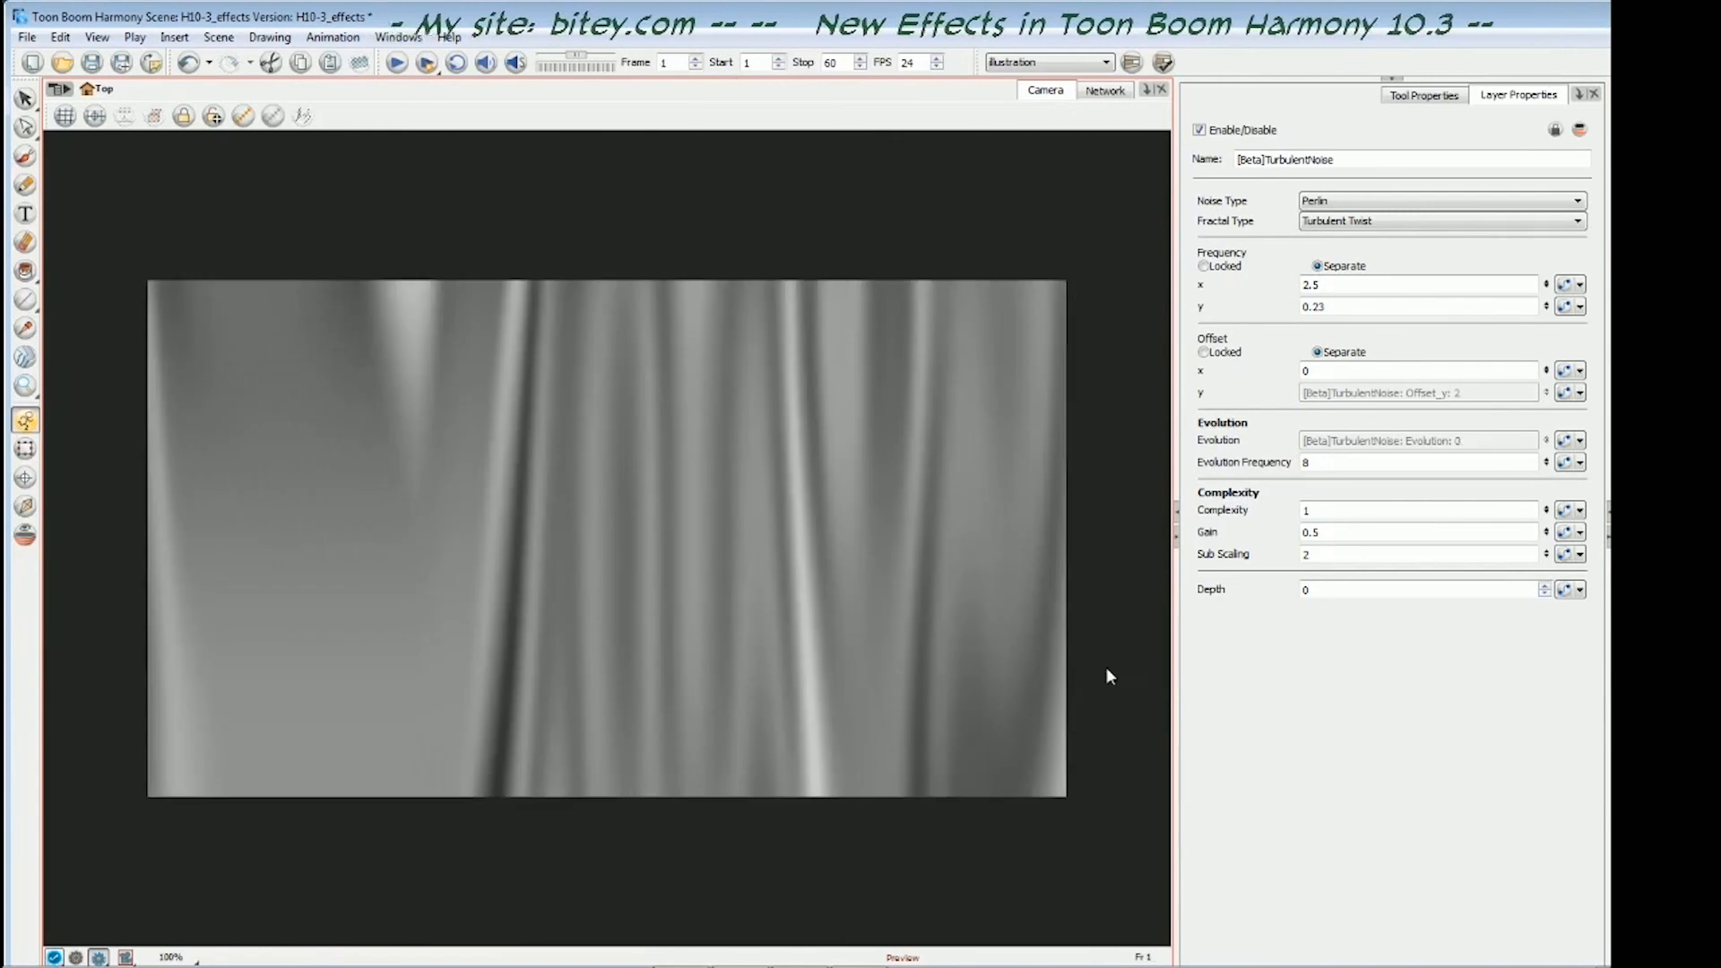
key("period")
key("period")
key("period")
key("period")
key("period")
key("period")
key("period")
key("period")
key("period")
key("period")
key("period")
key("period")
key("period")
key("period")
key("period")
key("period")
key("period")
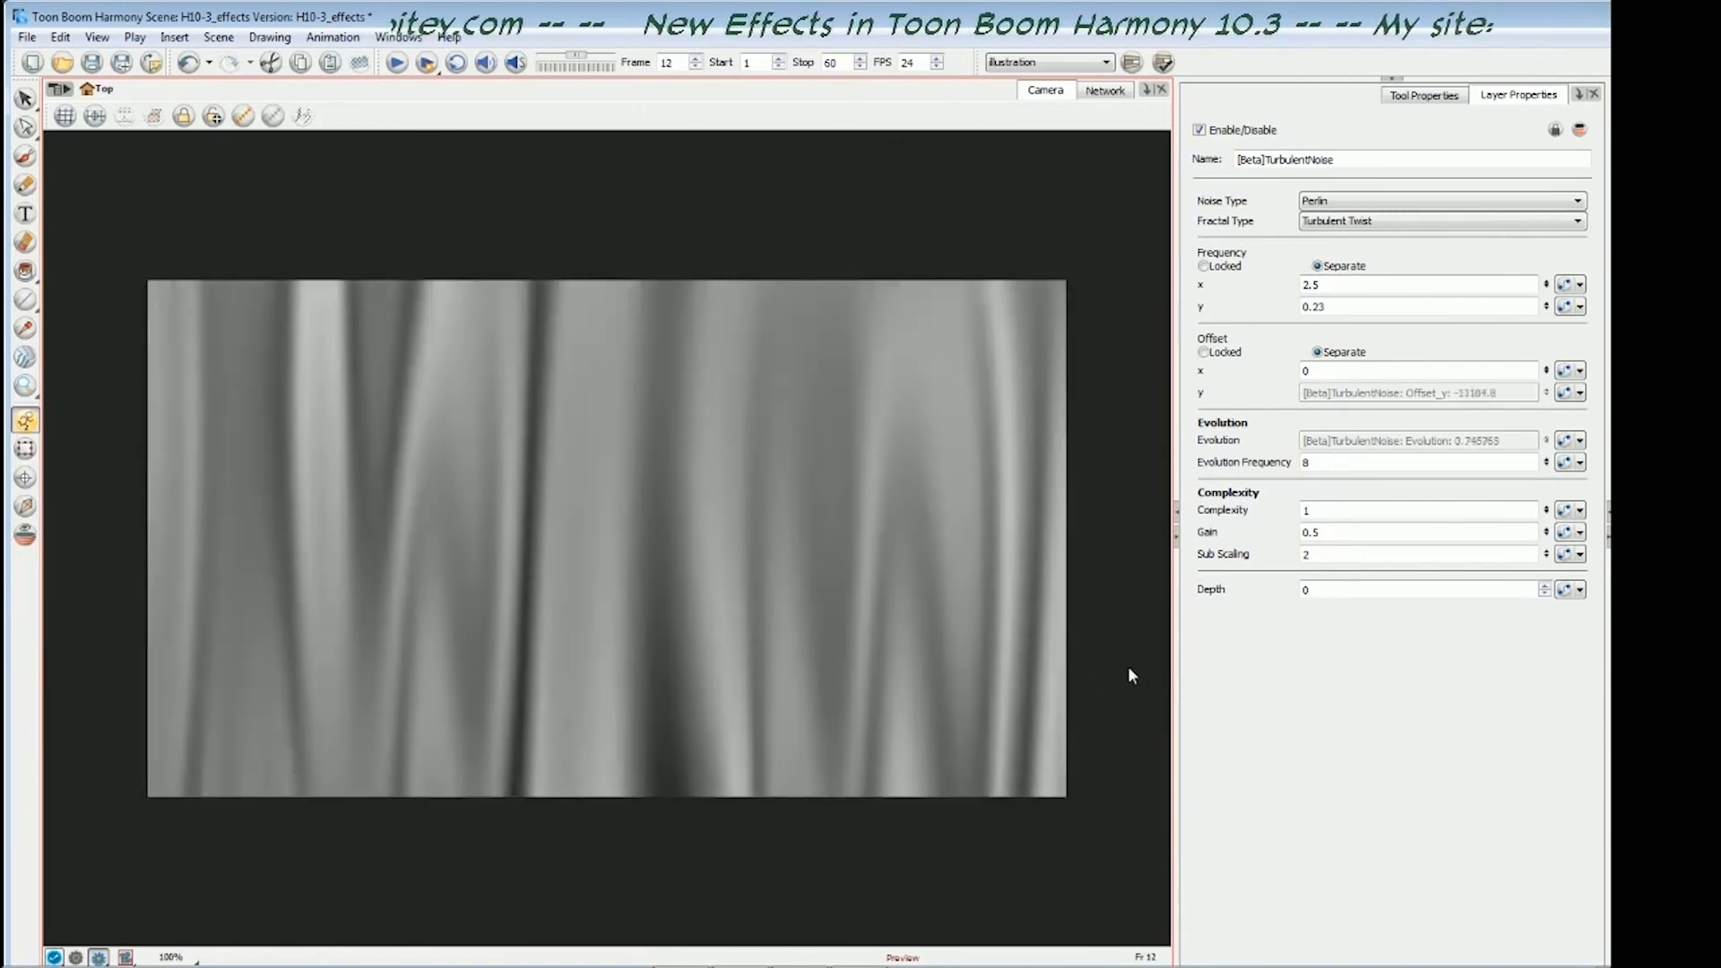
key("period")
key("period")
key("period")
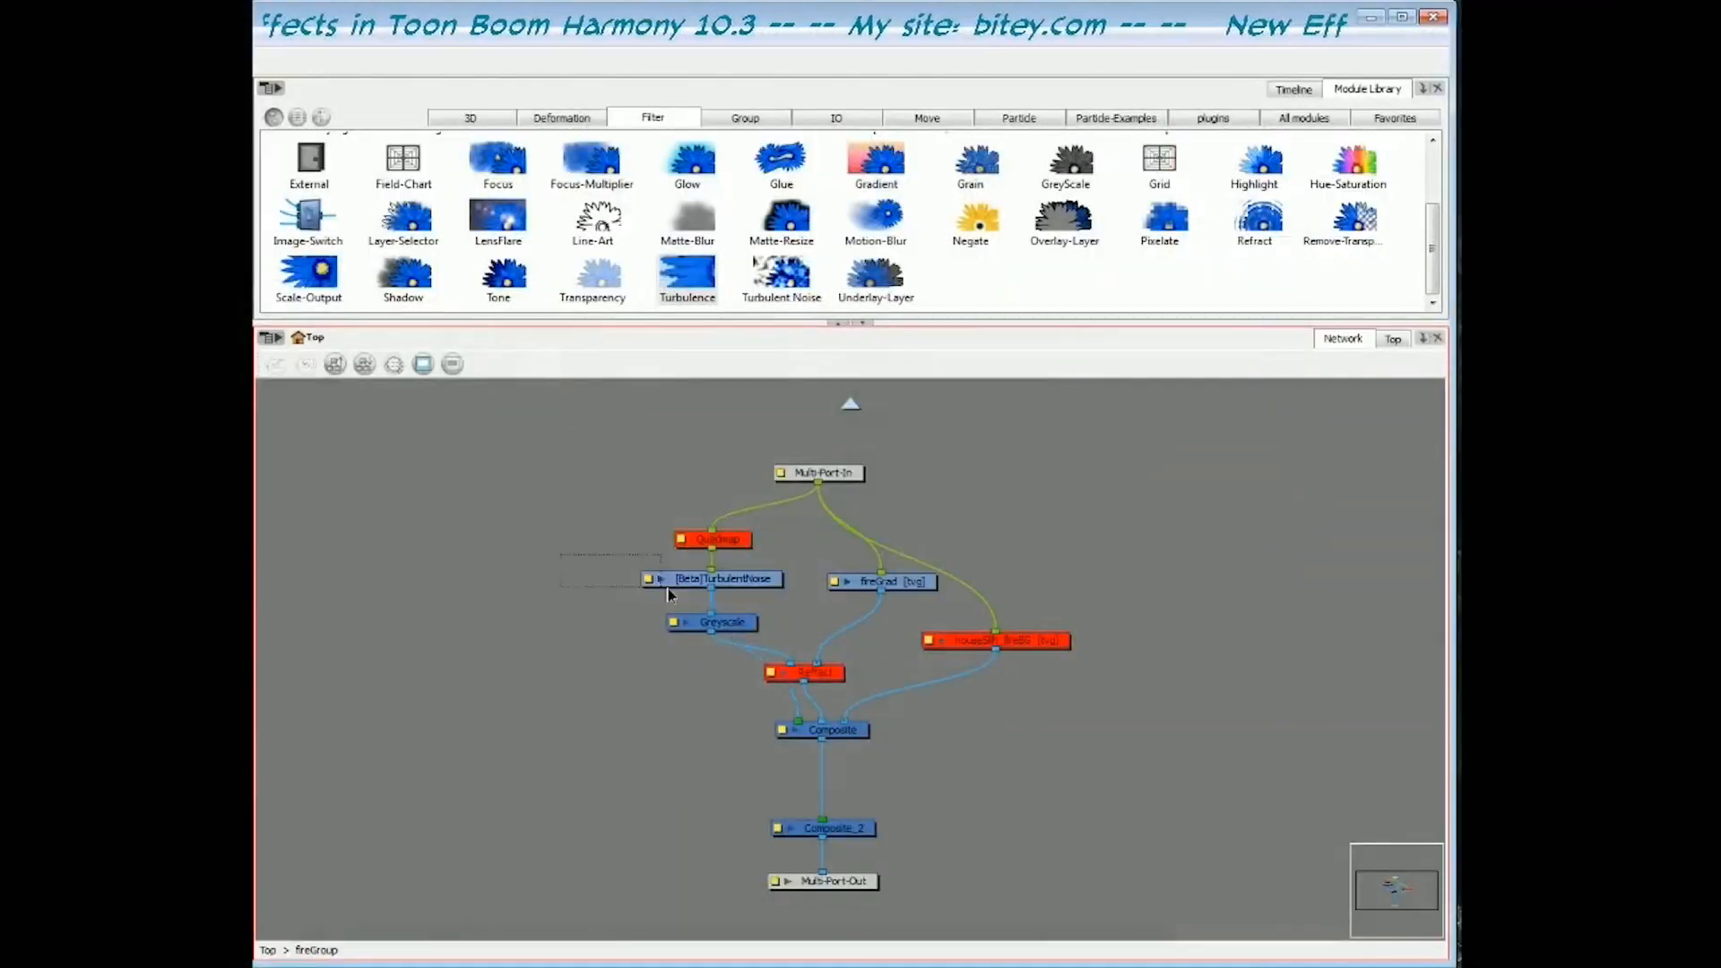
- Disconnect the extra noise cable from the fire group's Composite, and open the Greyscale module's properties to review its Matte Output option
left_click_drag(668, 588, 676, 593)
left_click_drag(796, 729, 800, 726)
left_click(720, 623)
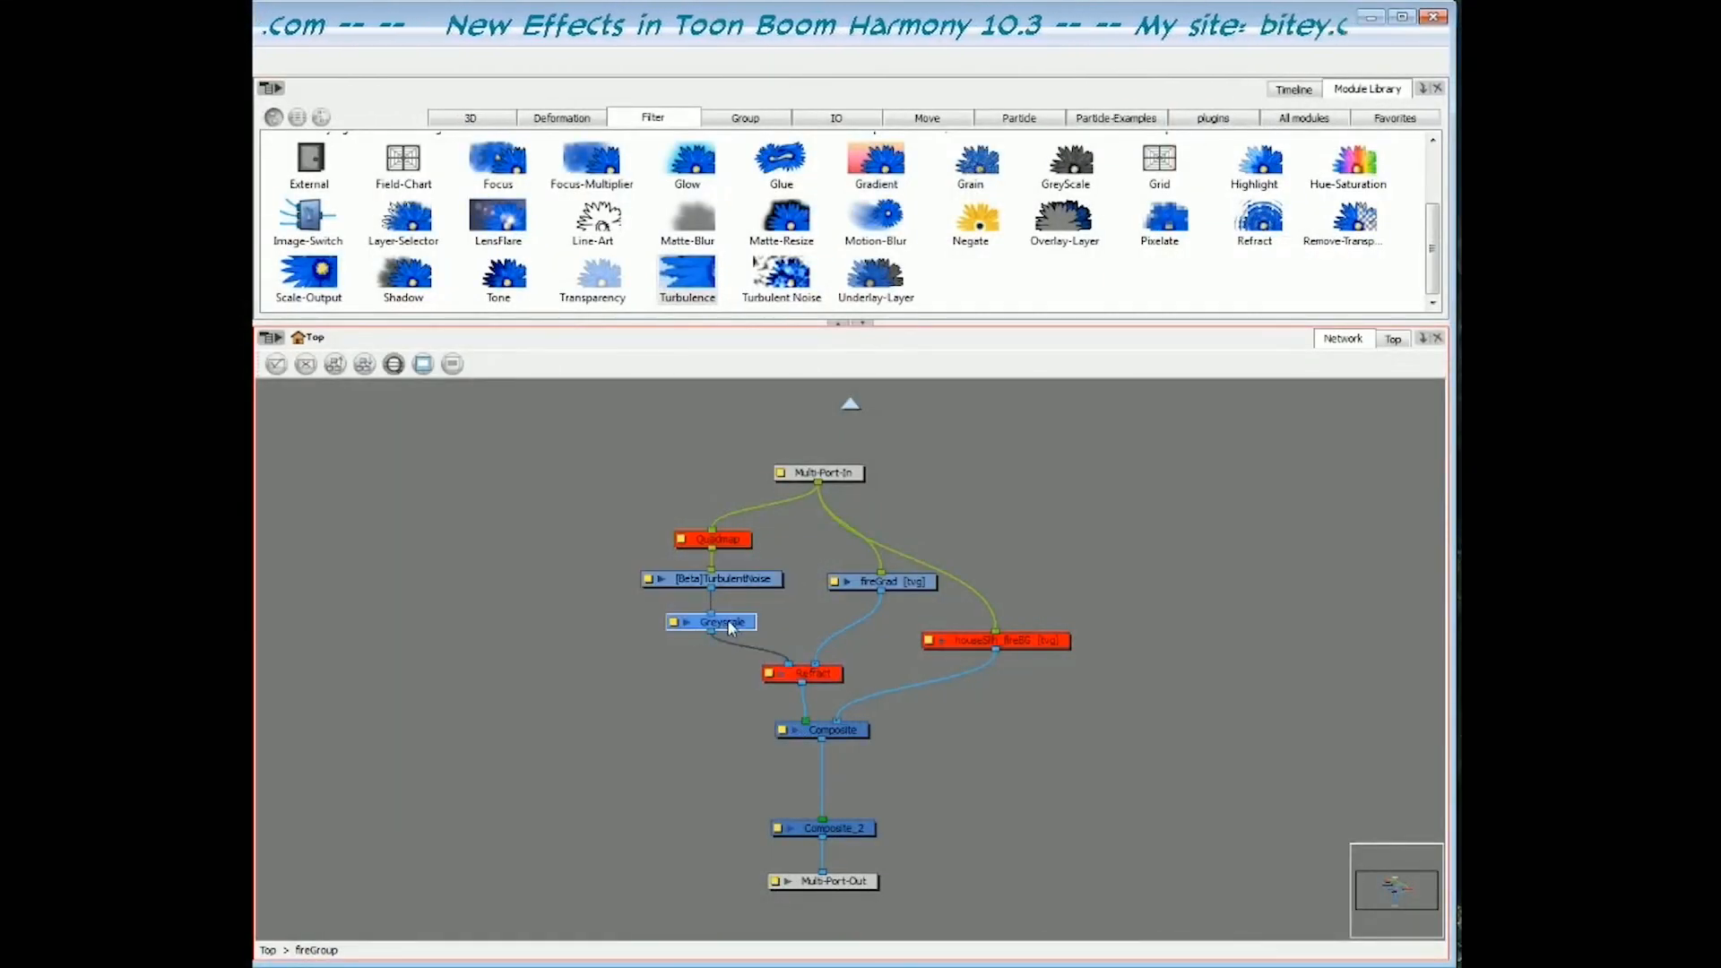
double_click(676, 624)
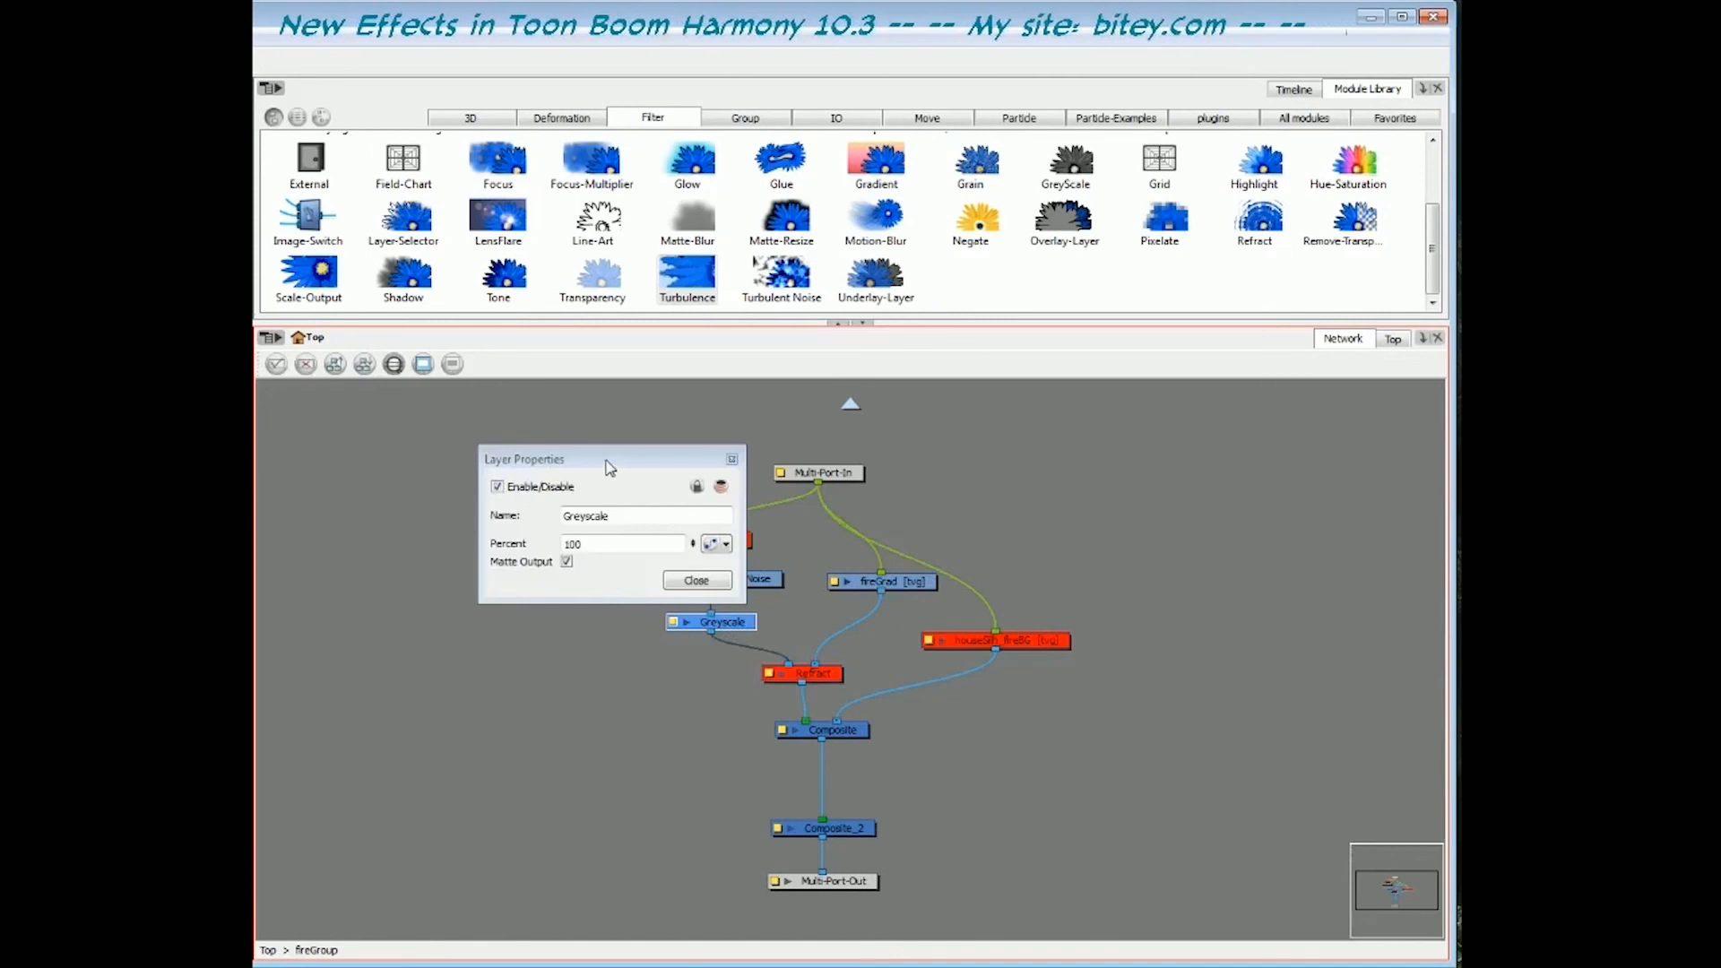
left_click_drag(608, 467, 511, 469)
left_click_drag(472, 569, 438, 562)
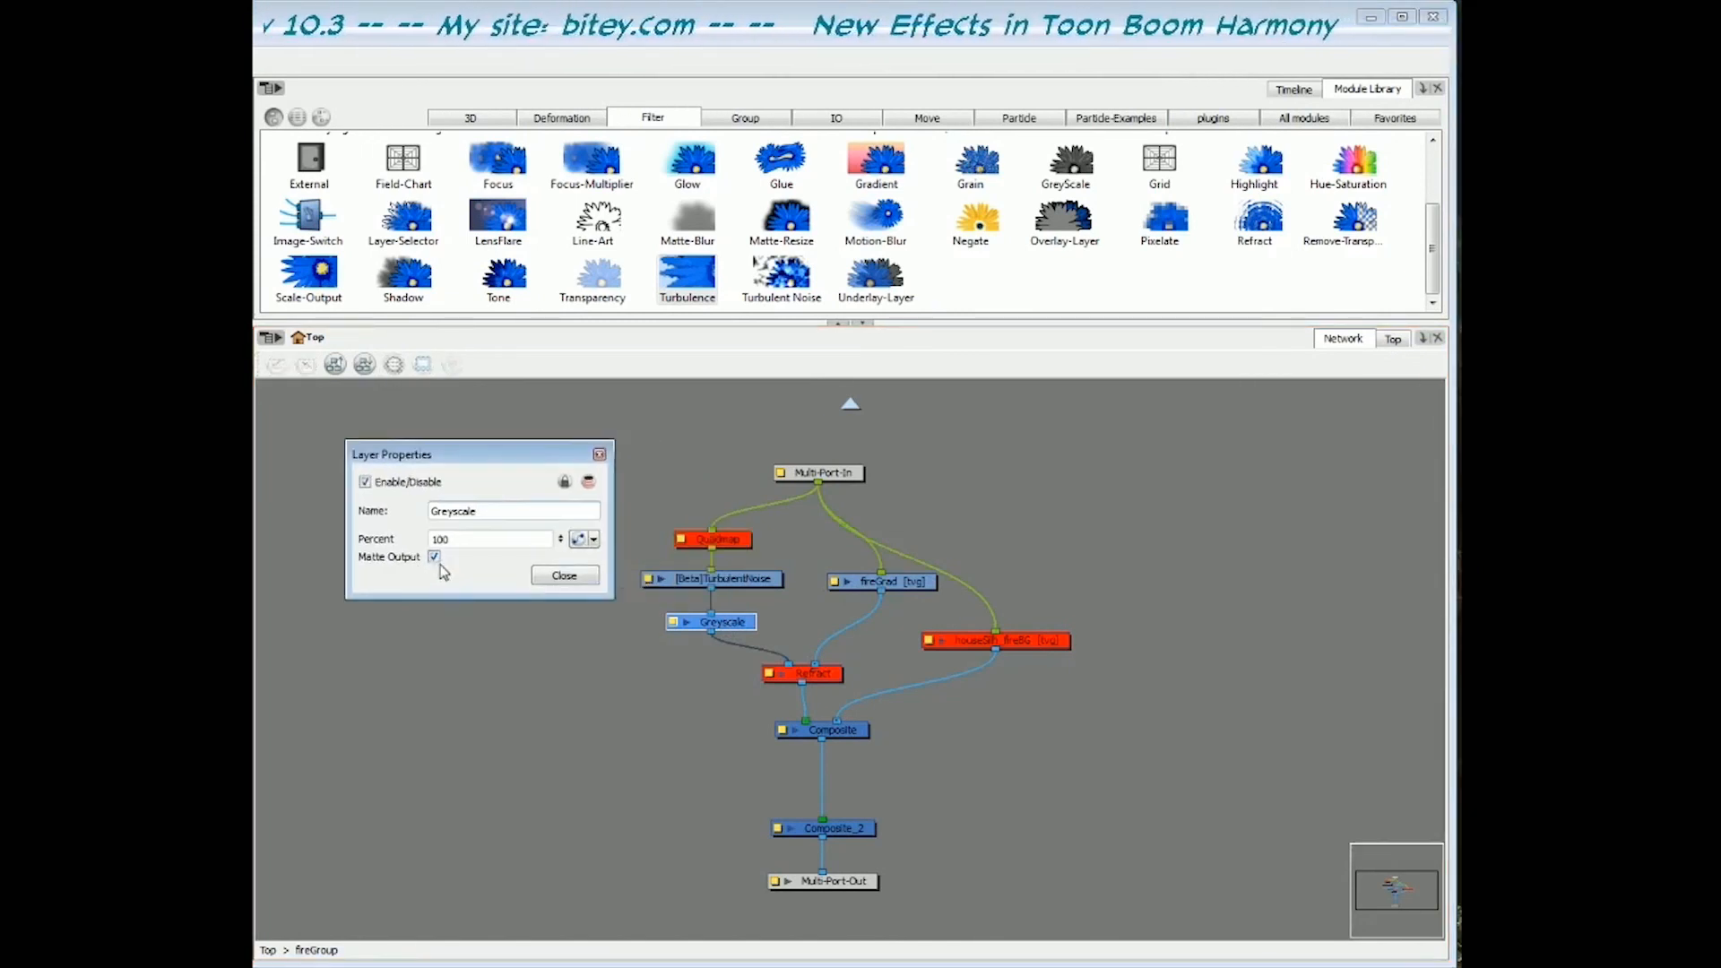
- Examine the Refract module and the fireGrad gradient that it distorts into flames
left_click_drag(829, 678, 830, 681)
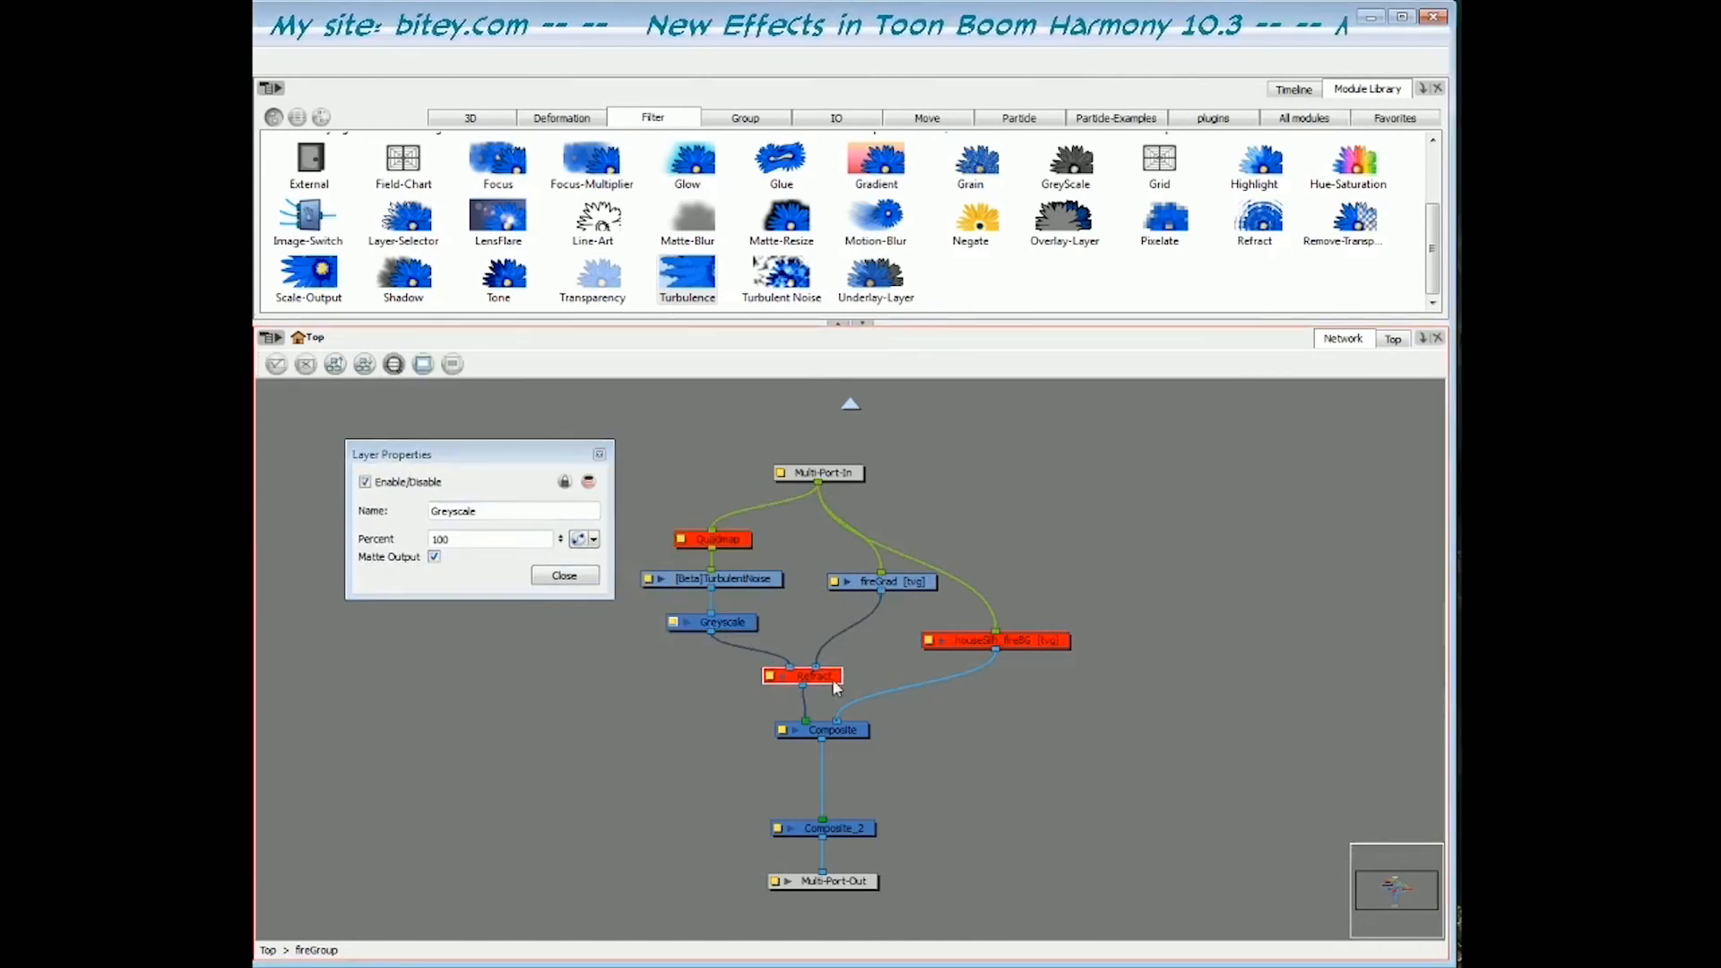
left_click(1034, 567)
left_click(928, 582)
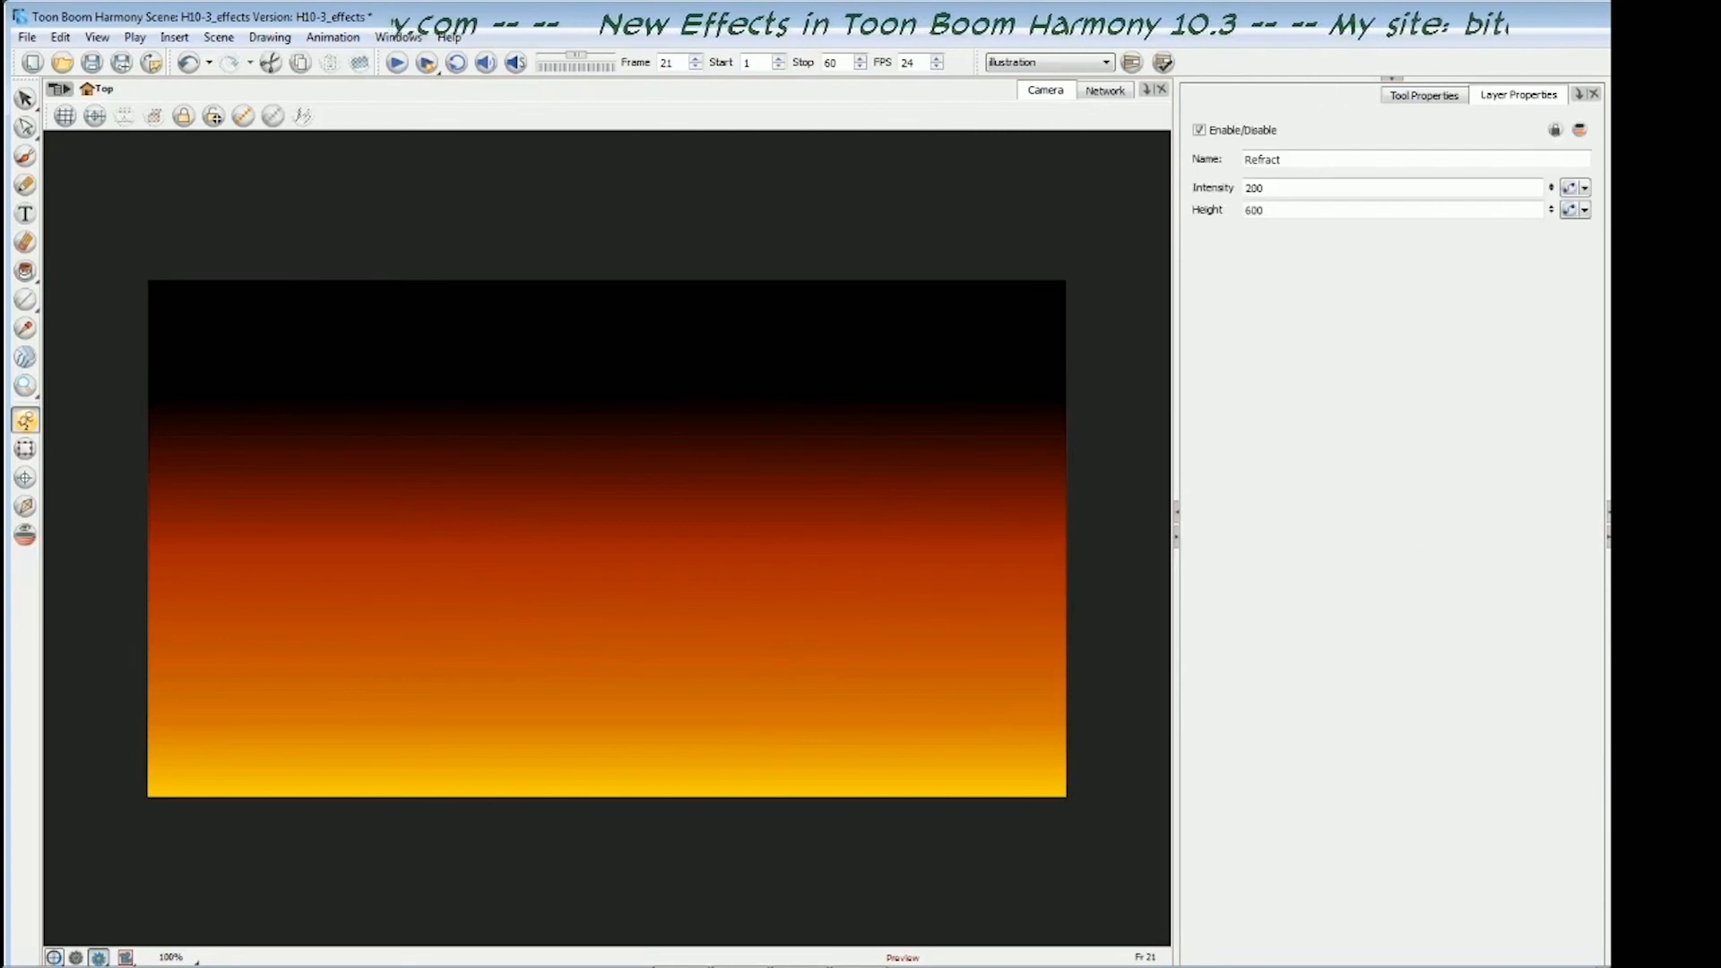
left_click(464, 695)
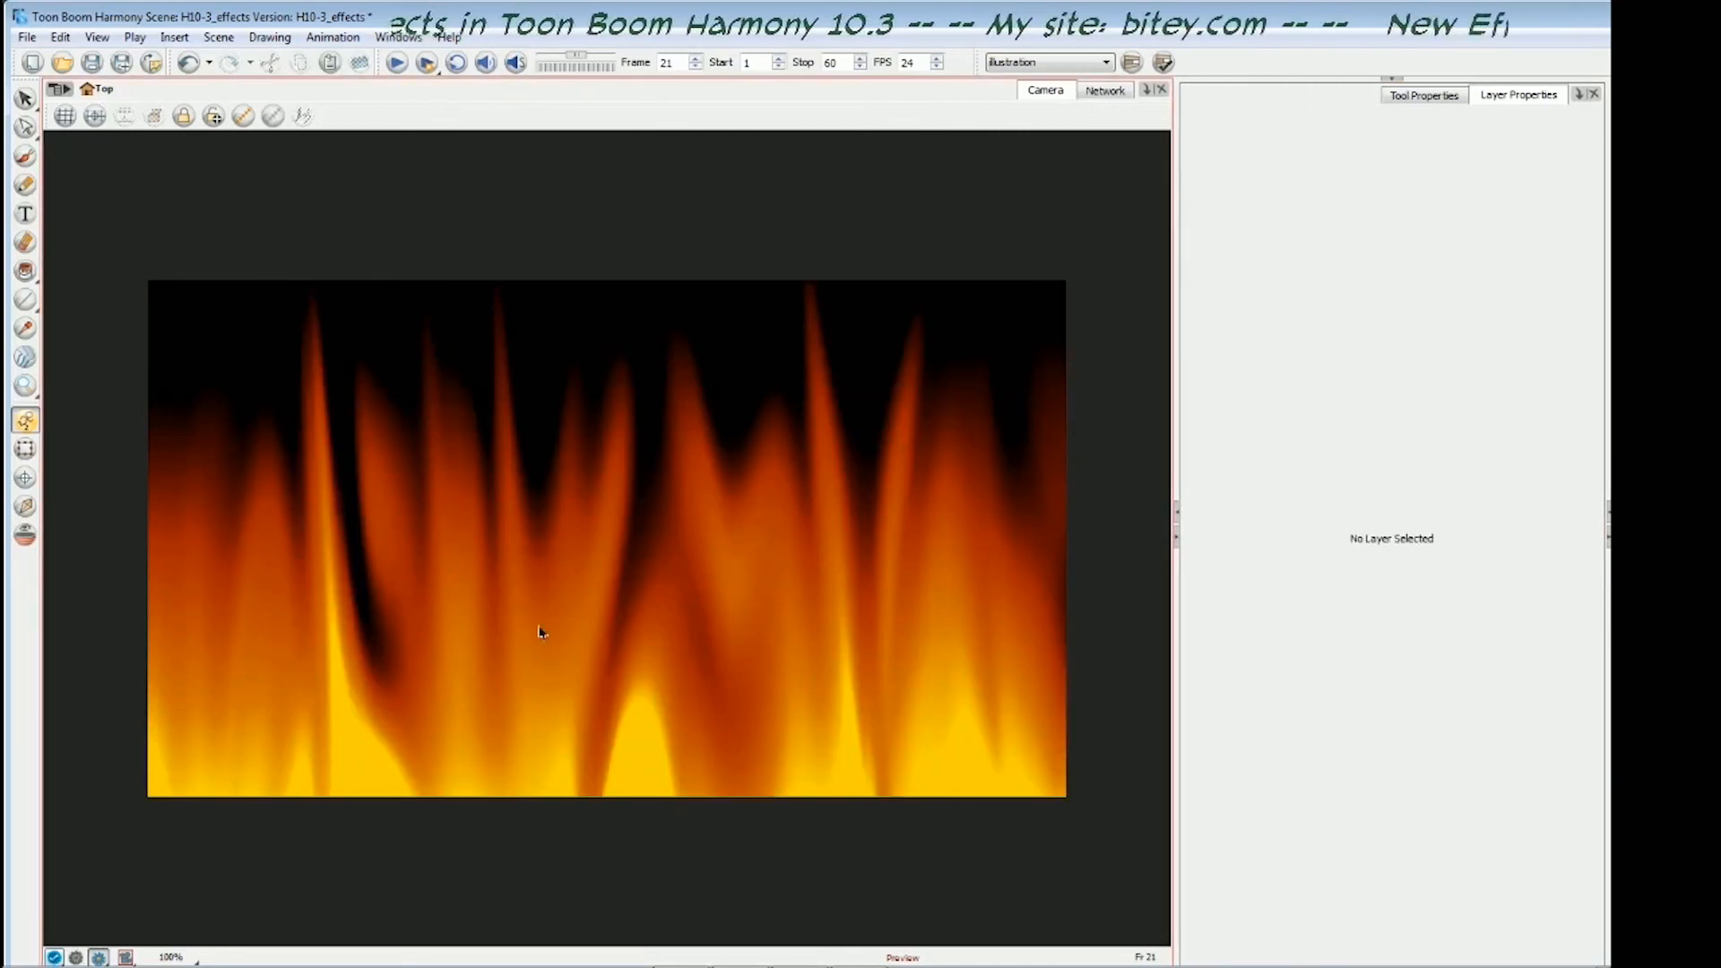
- Step through the refracted flames frame by frame from frame 1 to frame 25
key("shift+comma")
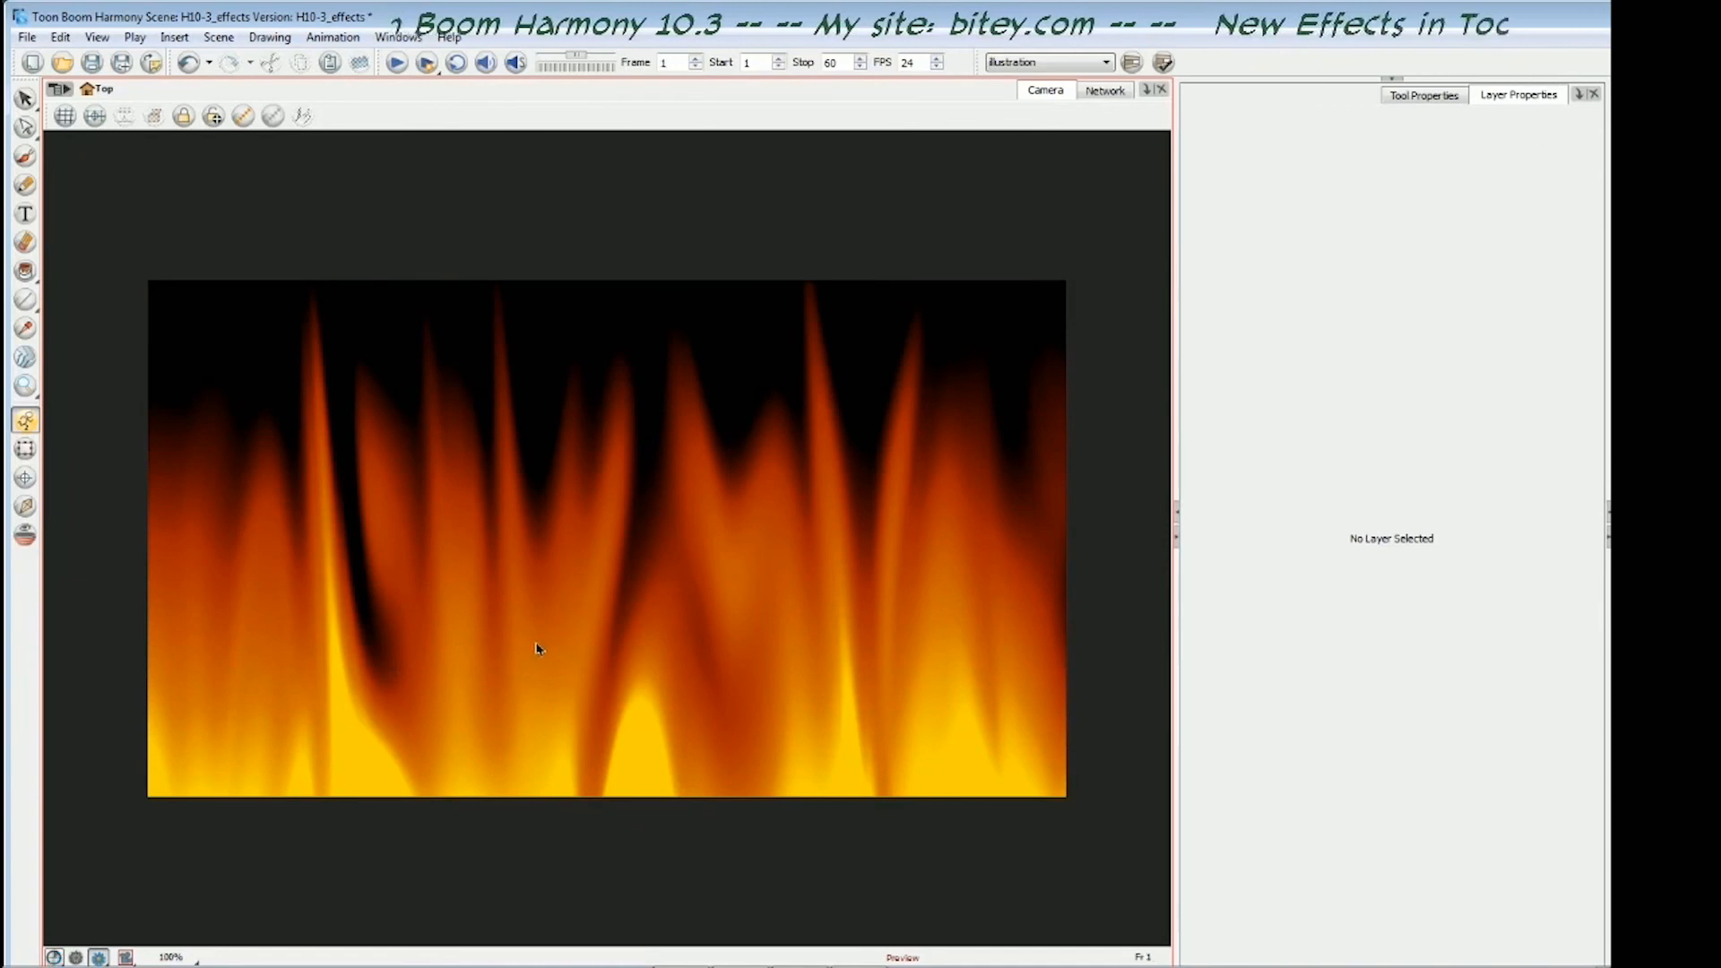
key("period")
key("period")
key("period")
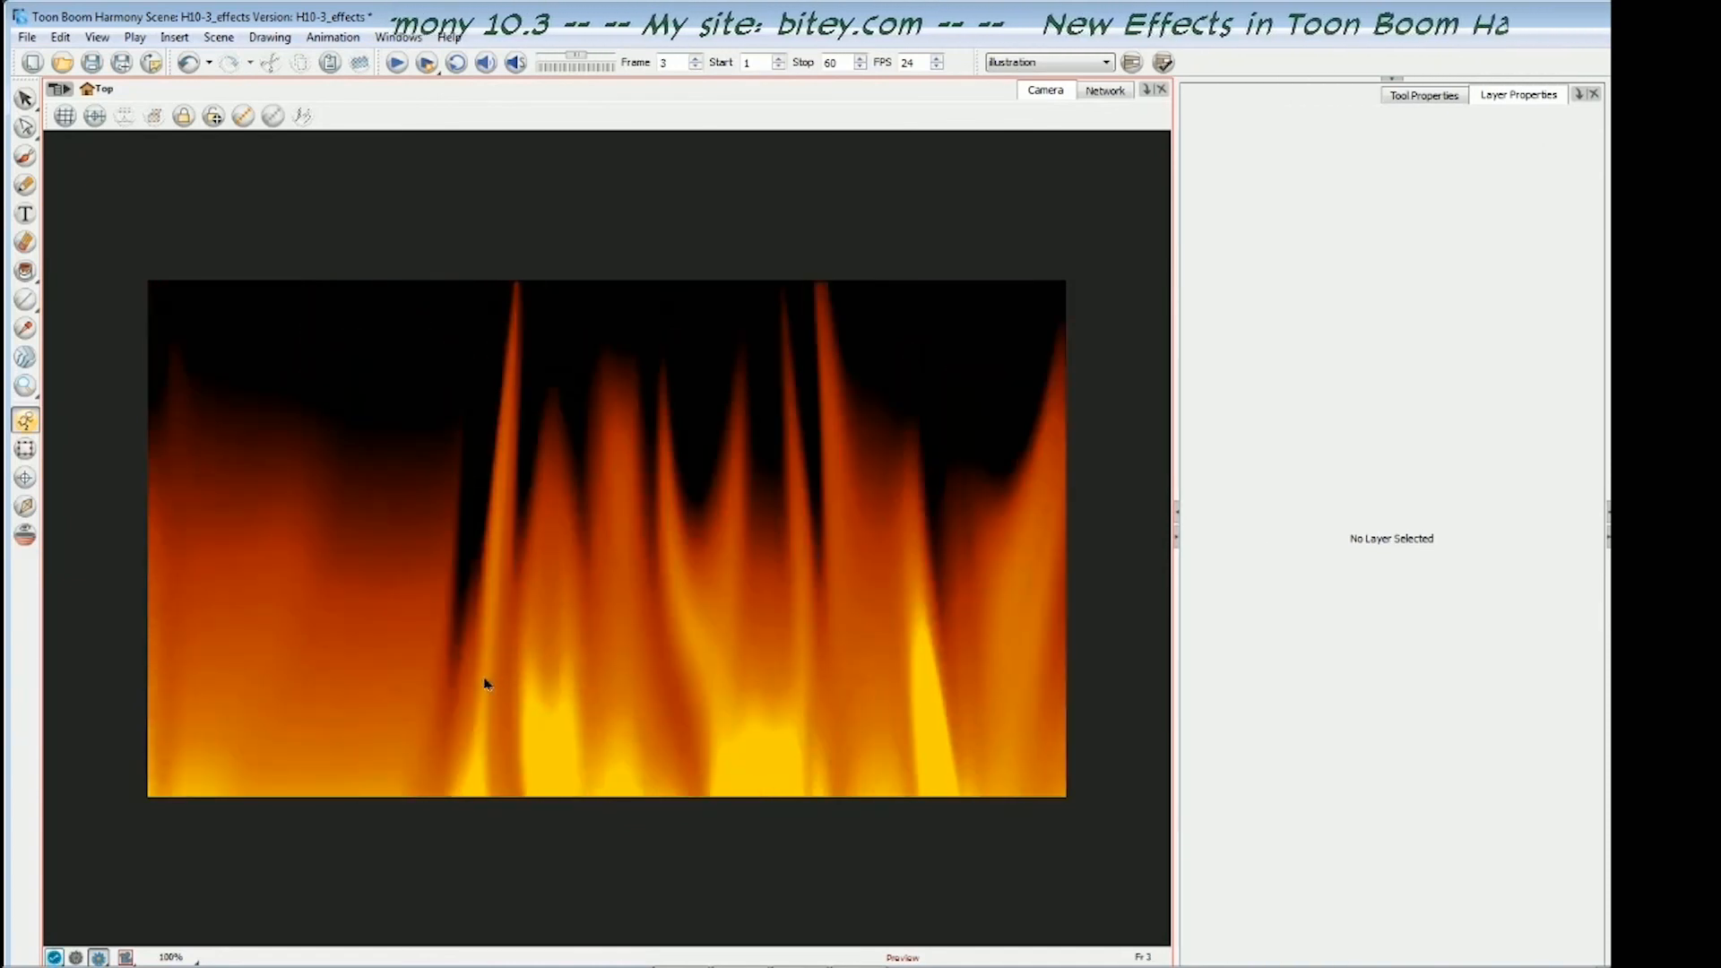
key("period")
key("period")
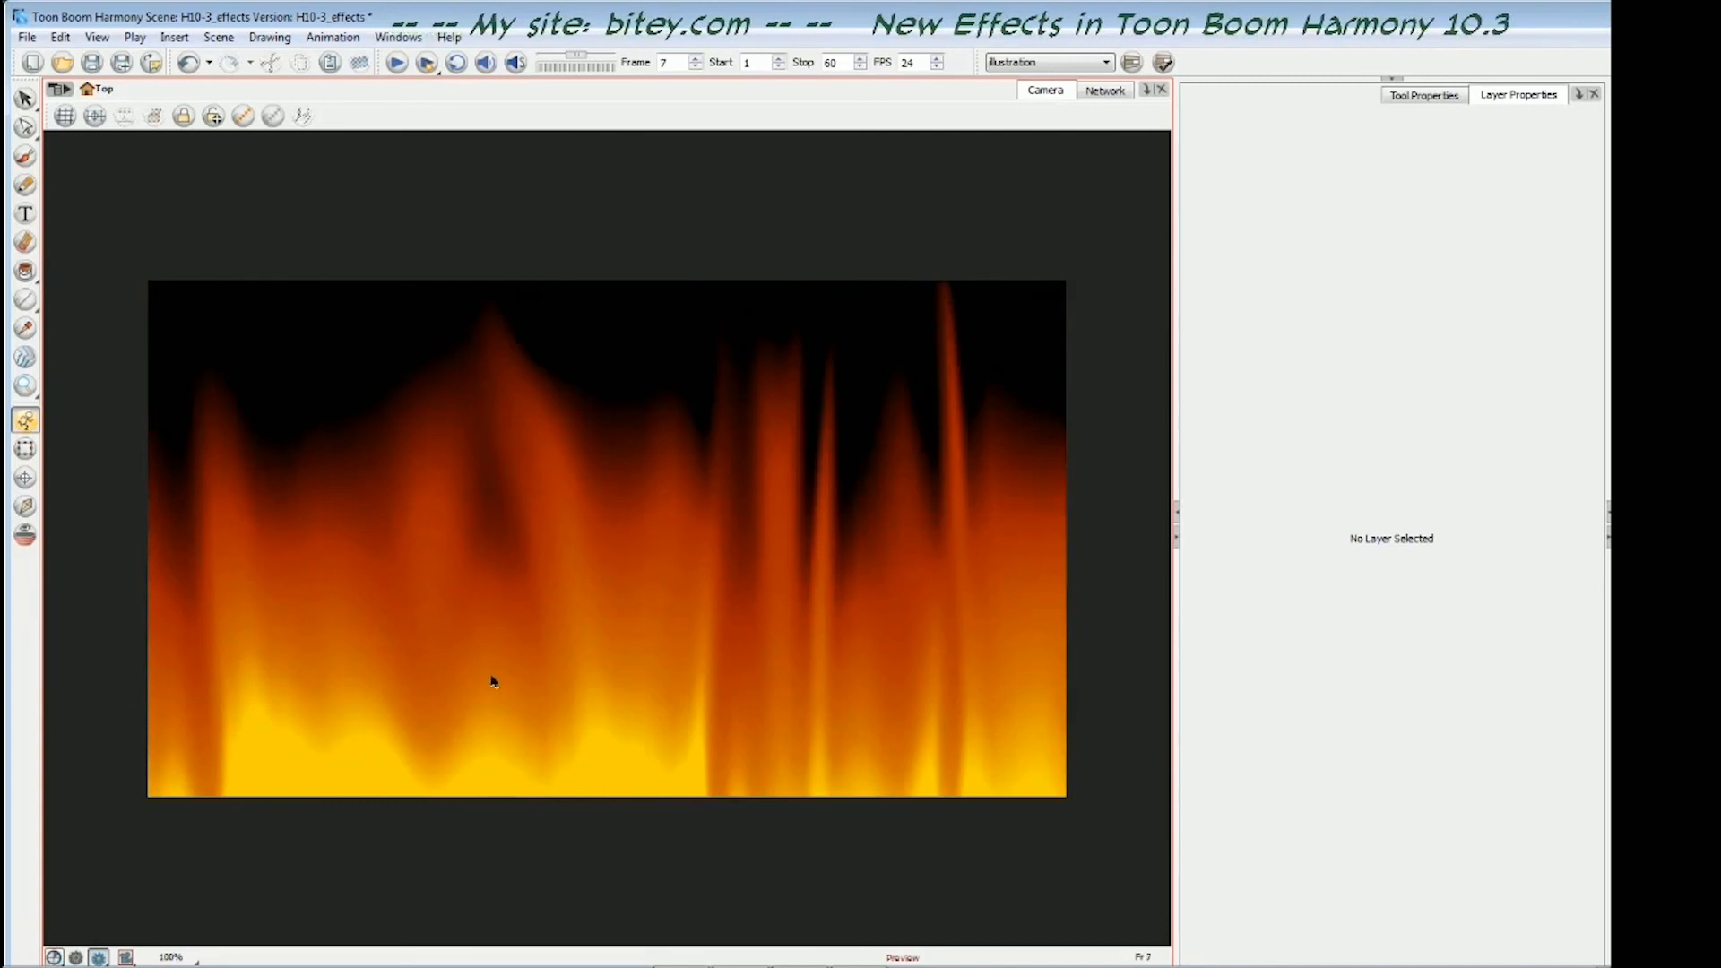
key("period")
key("period")
key("period")
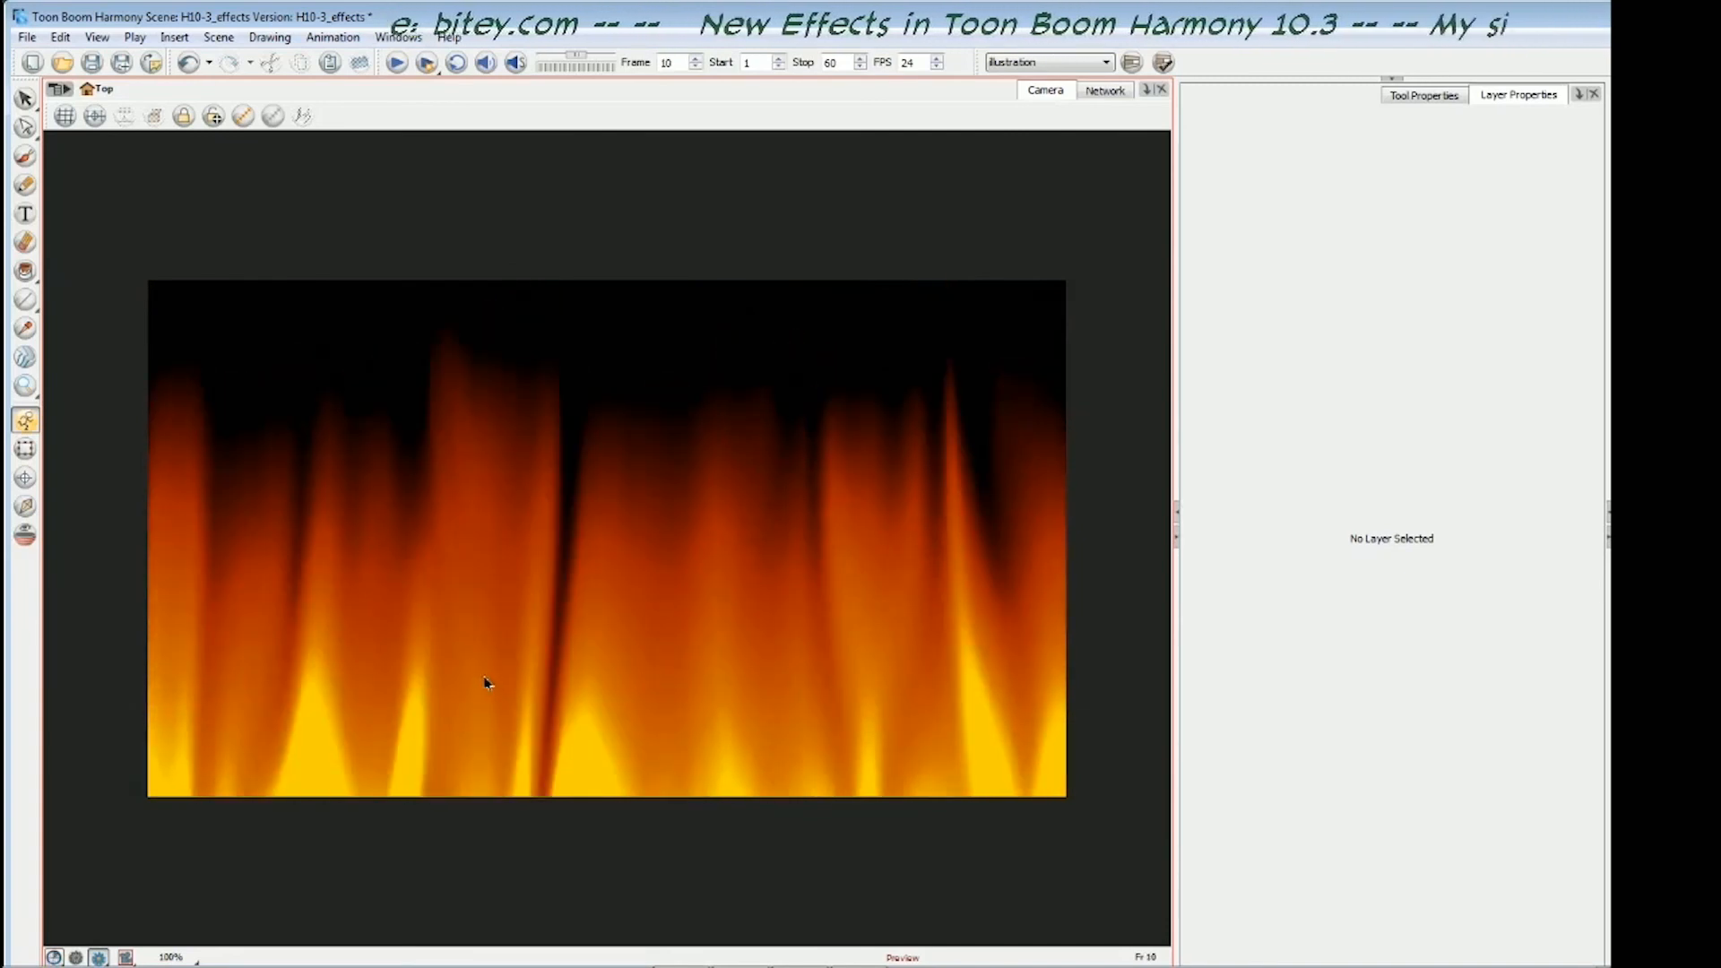
key("period")
key("period")
key("period")
key("period")
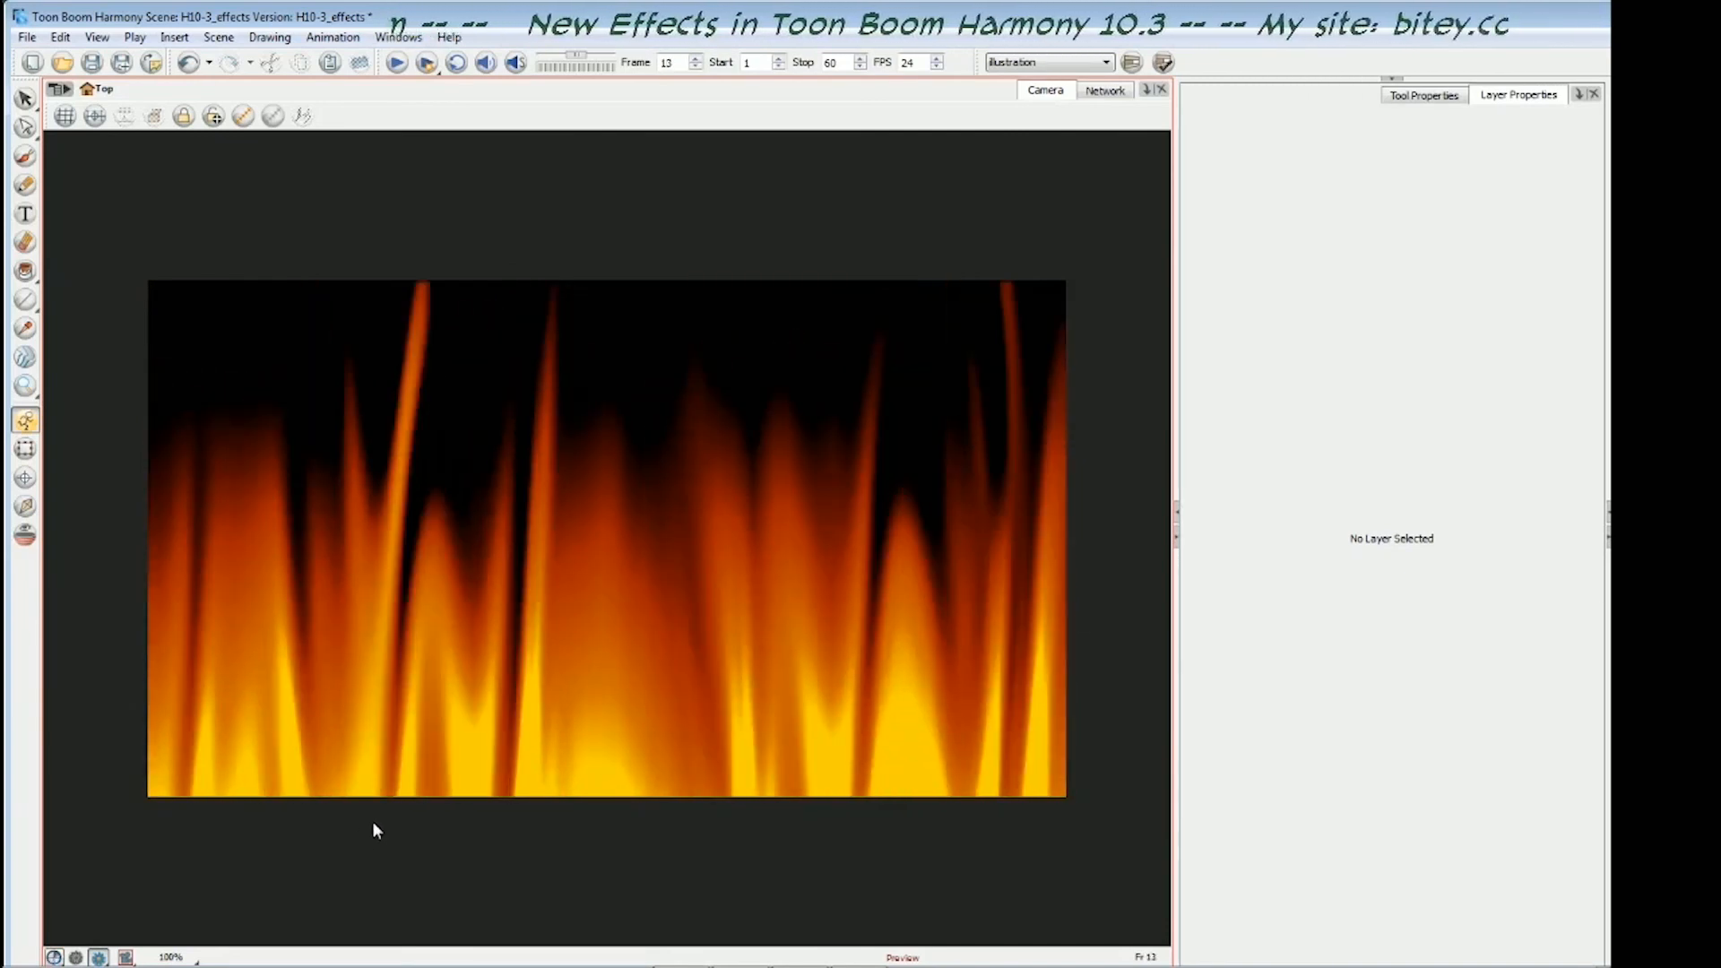
key("period")
key("period")
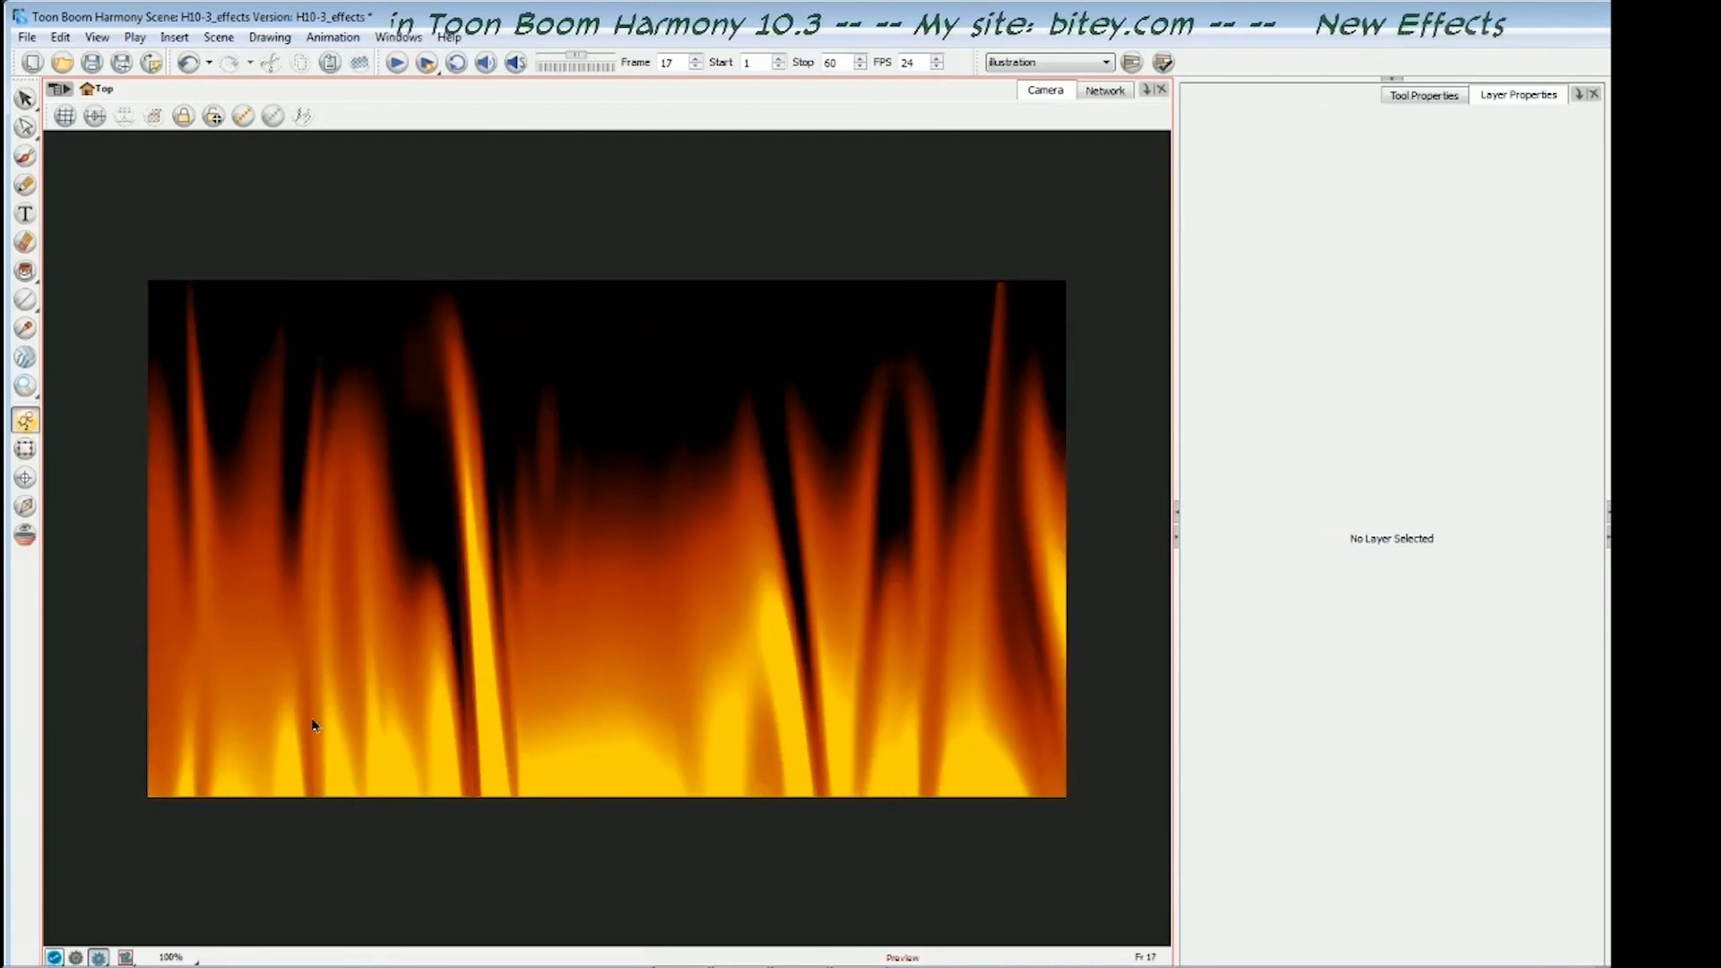
key("period")
key("period")
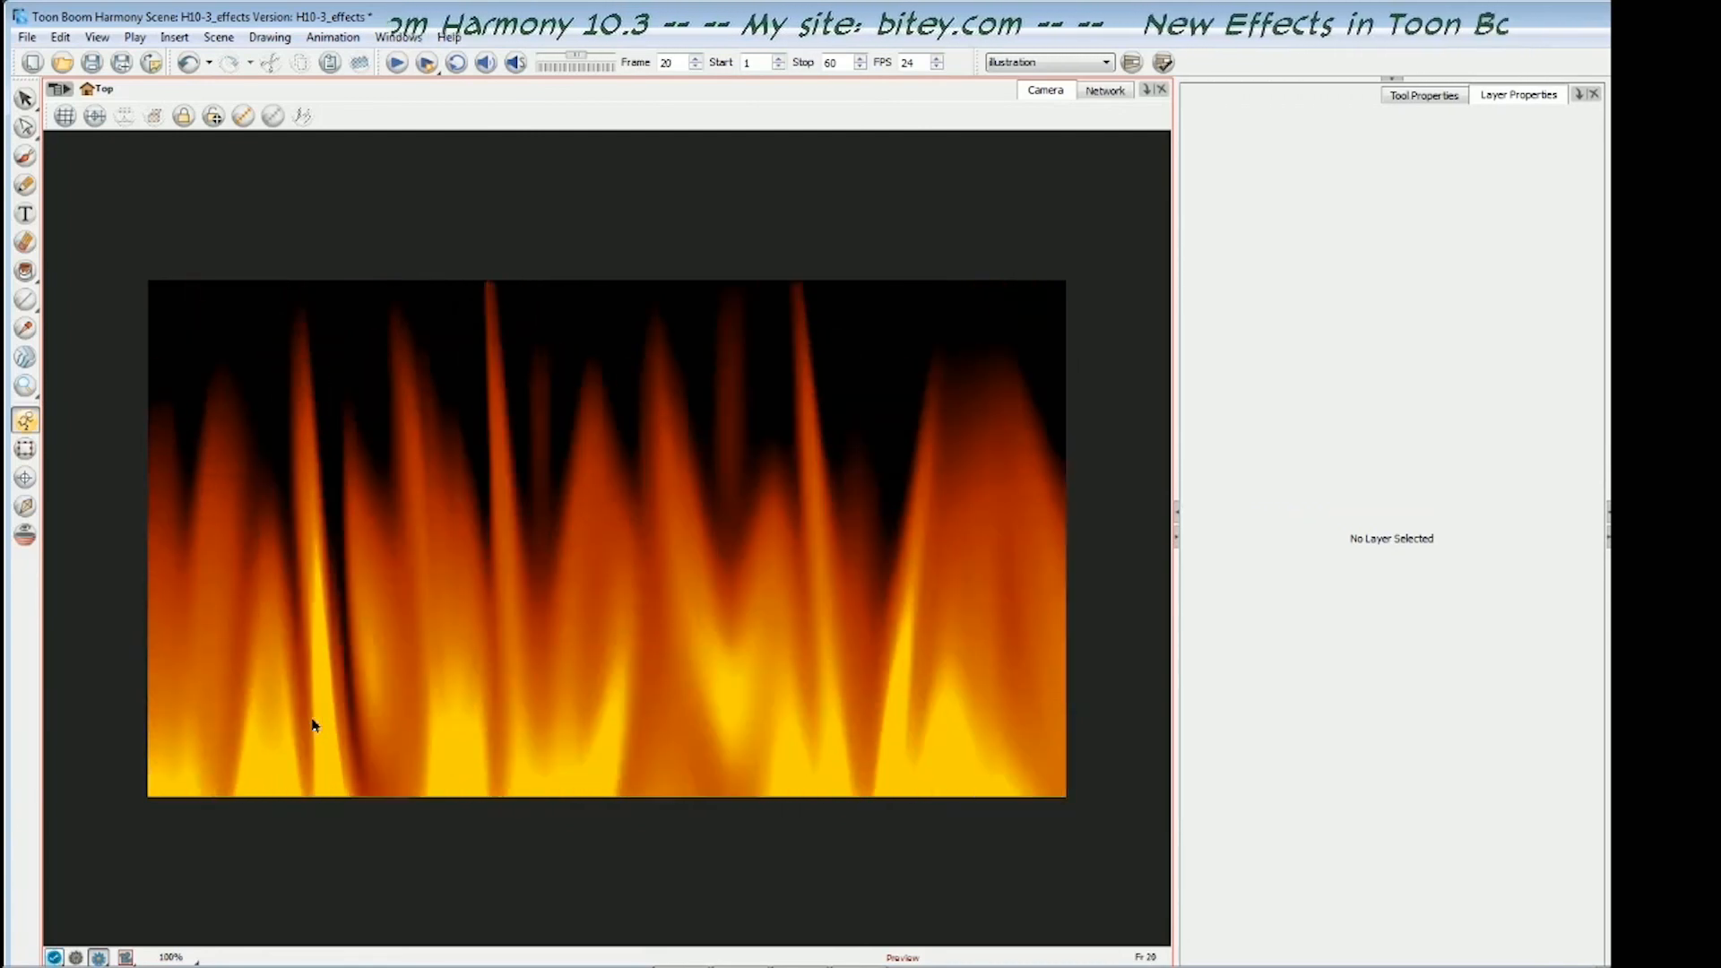
key("period")
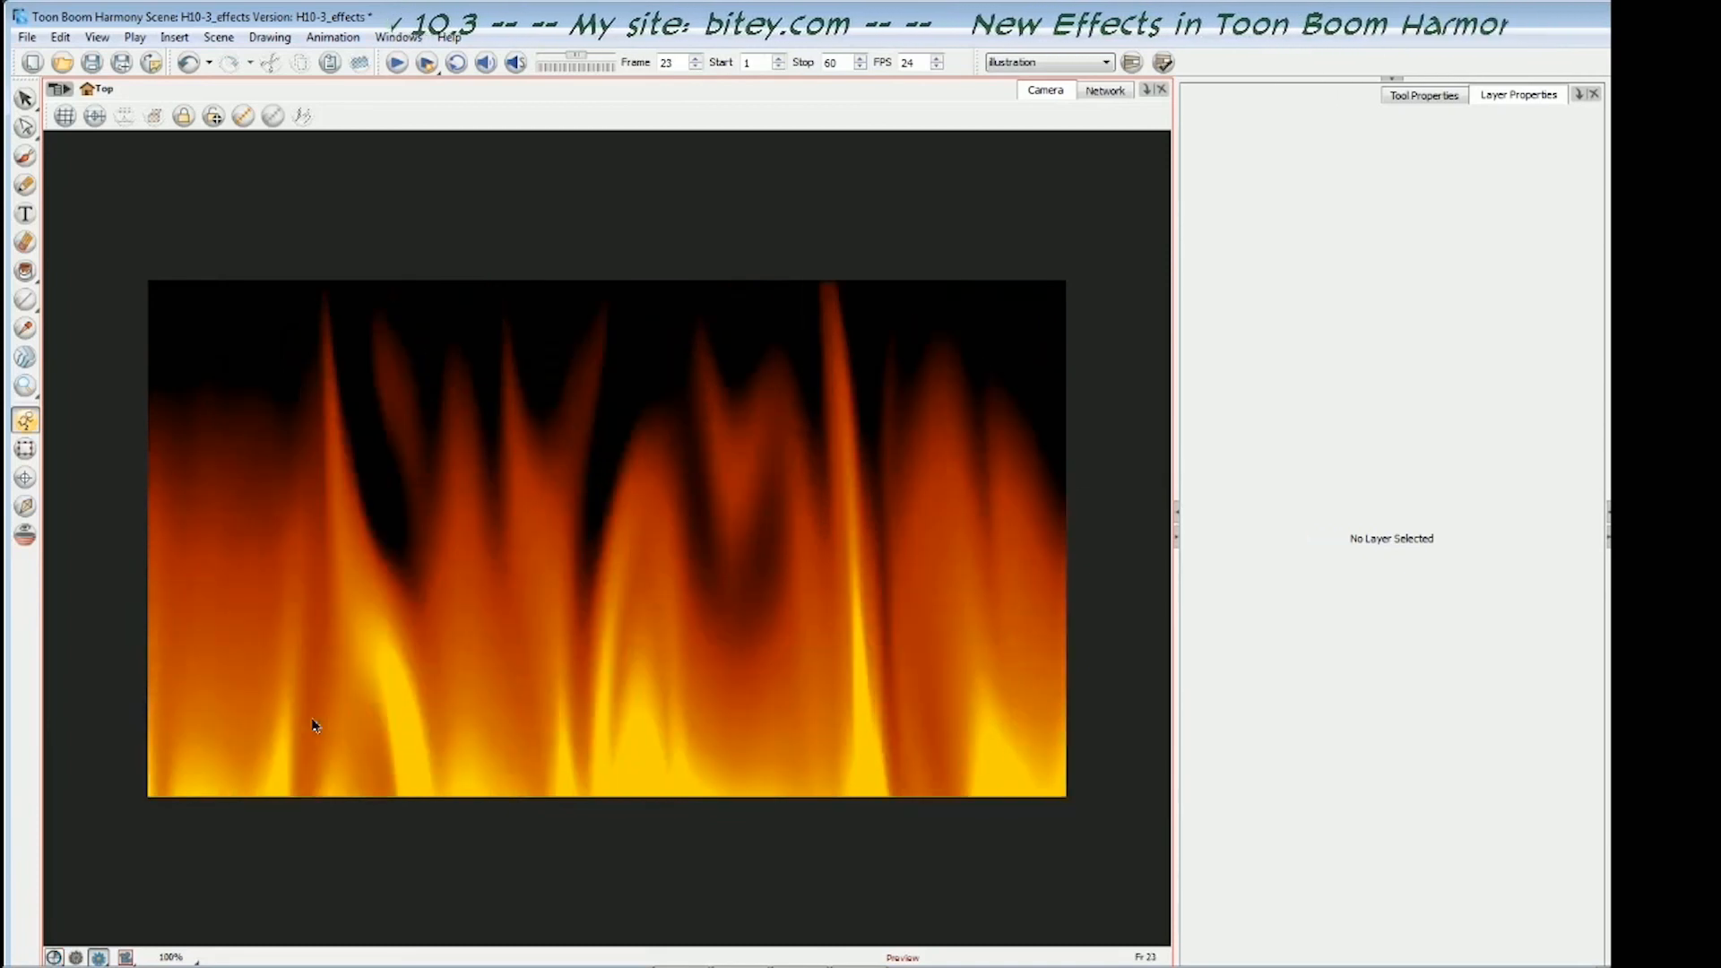
key("period")
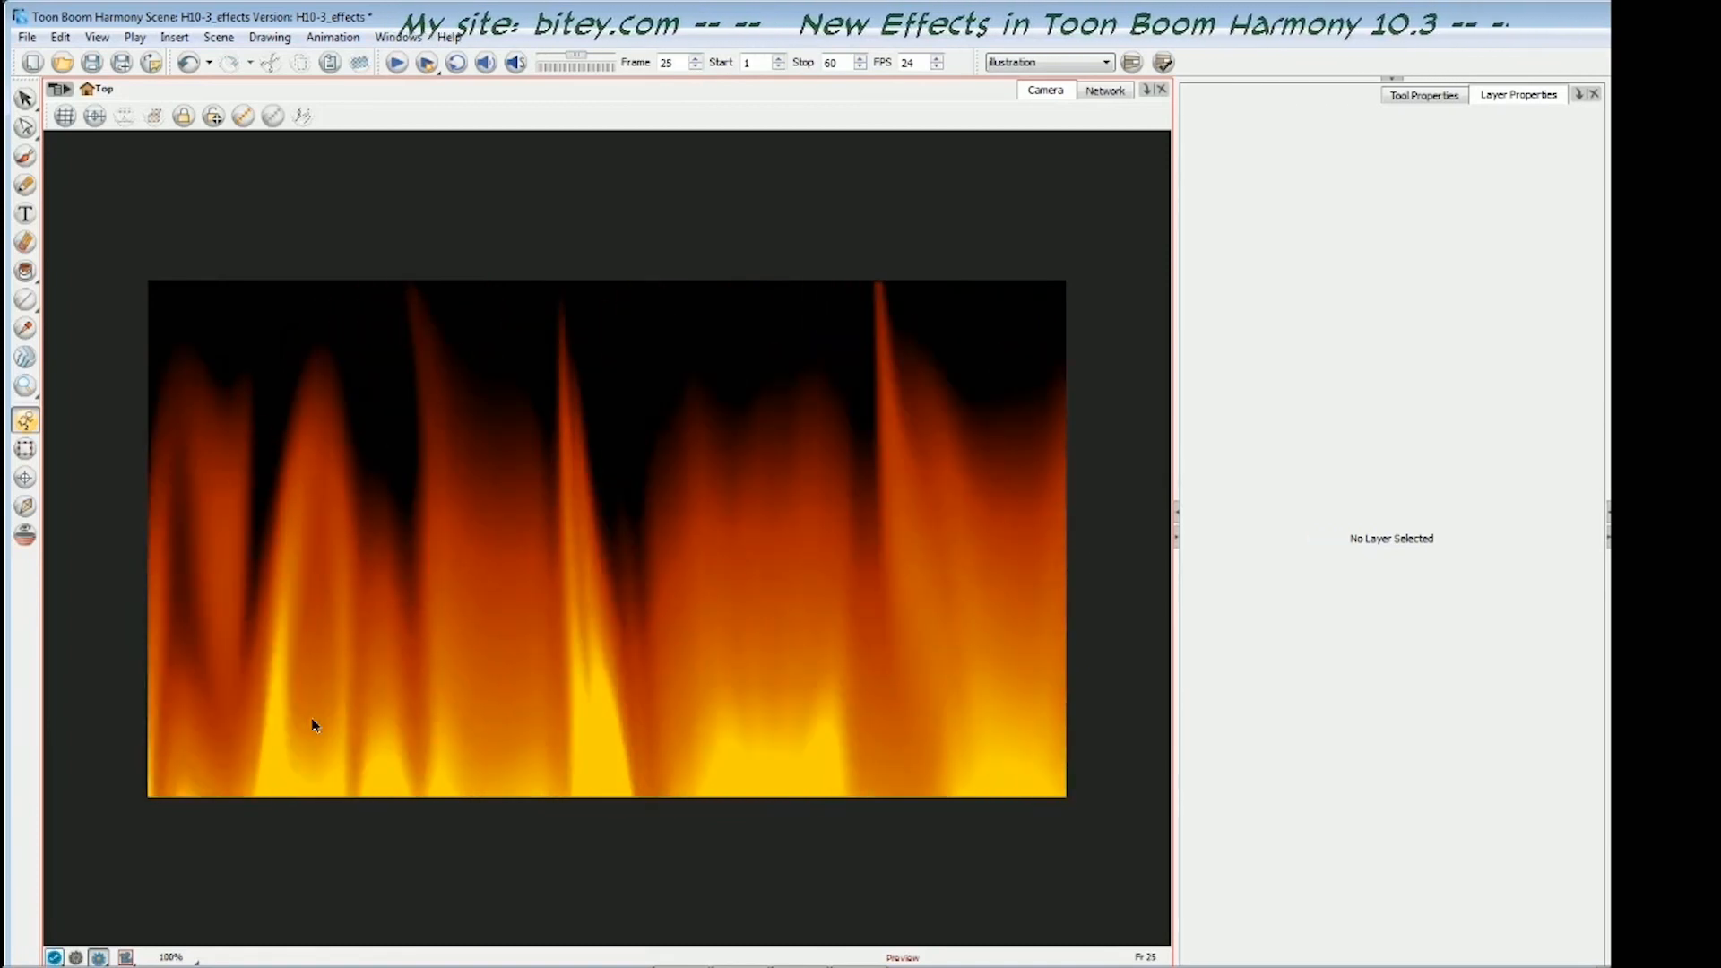
left_click(1312, 729)
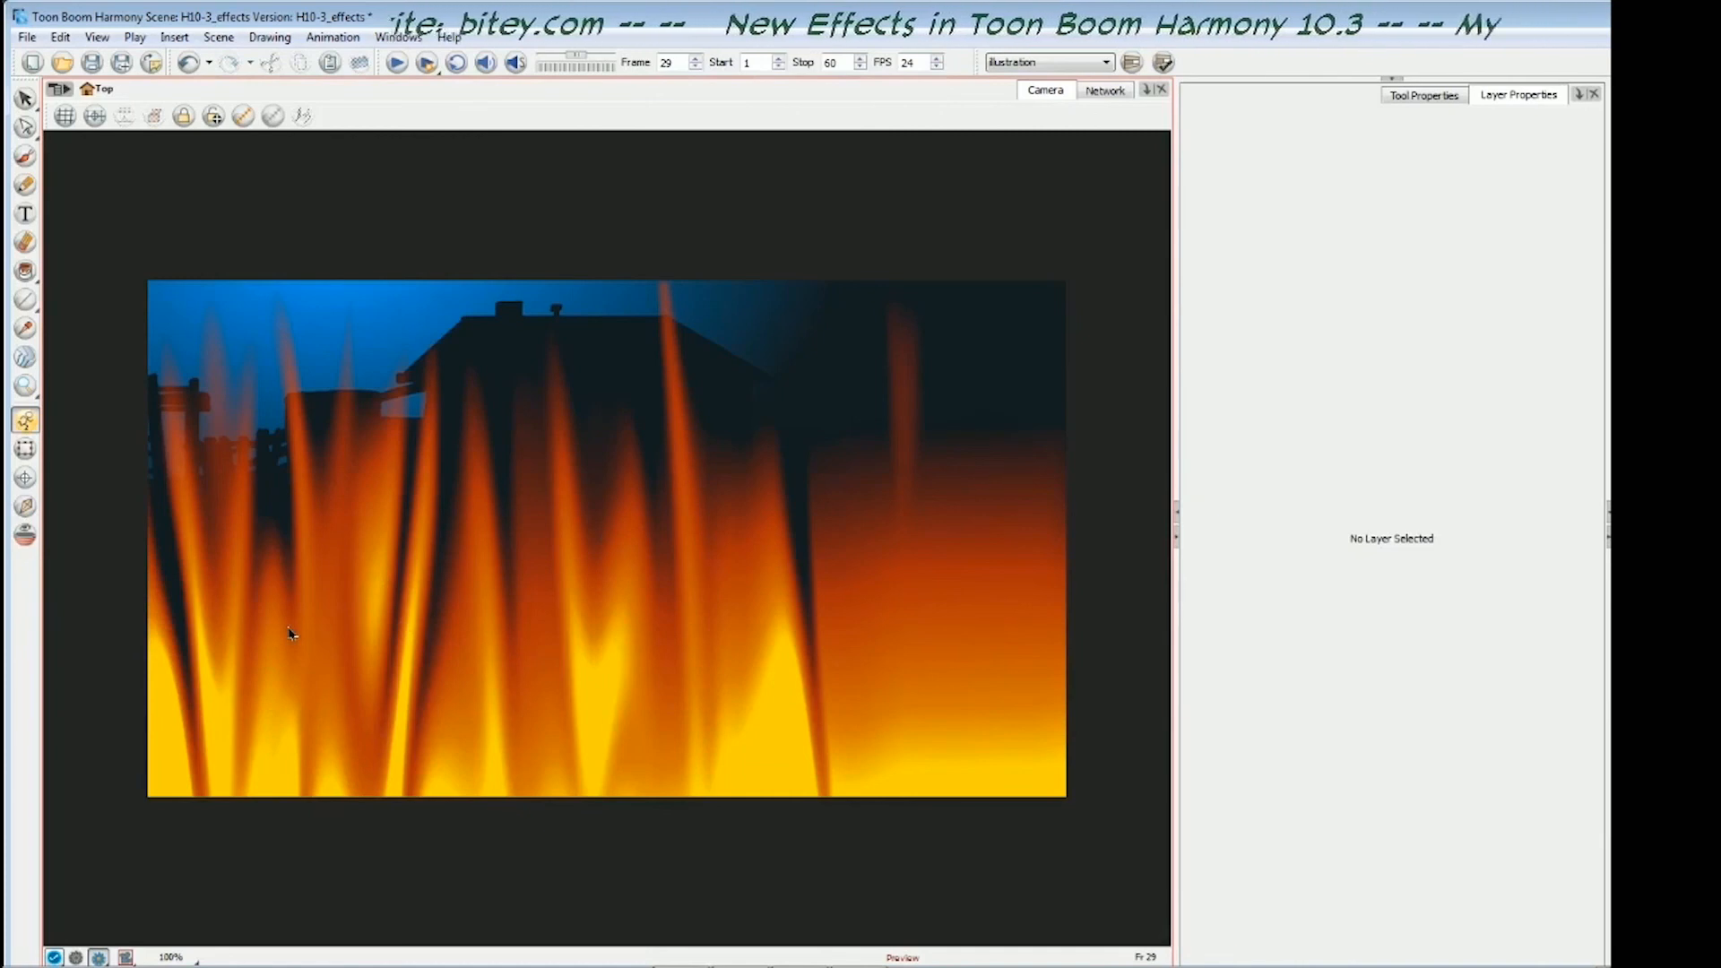
- Play the rendered fire over the house silhouette from frame 1, and stop the playback
key("shift+comma")
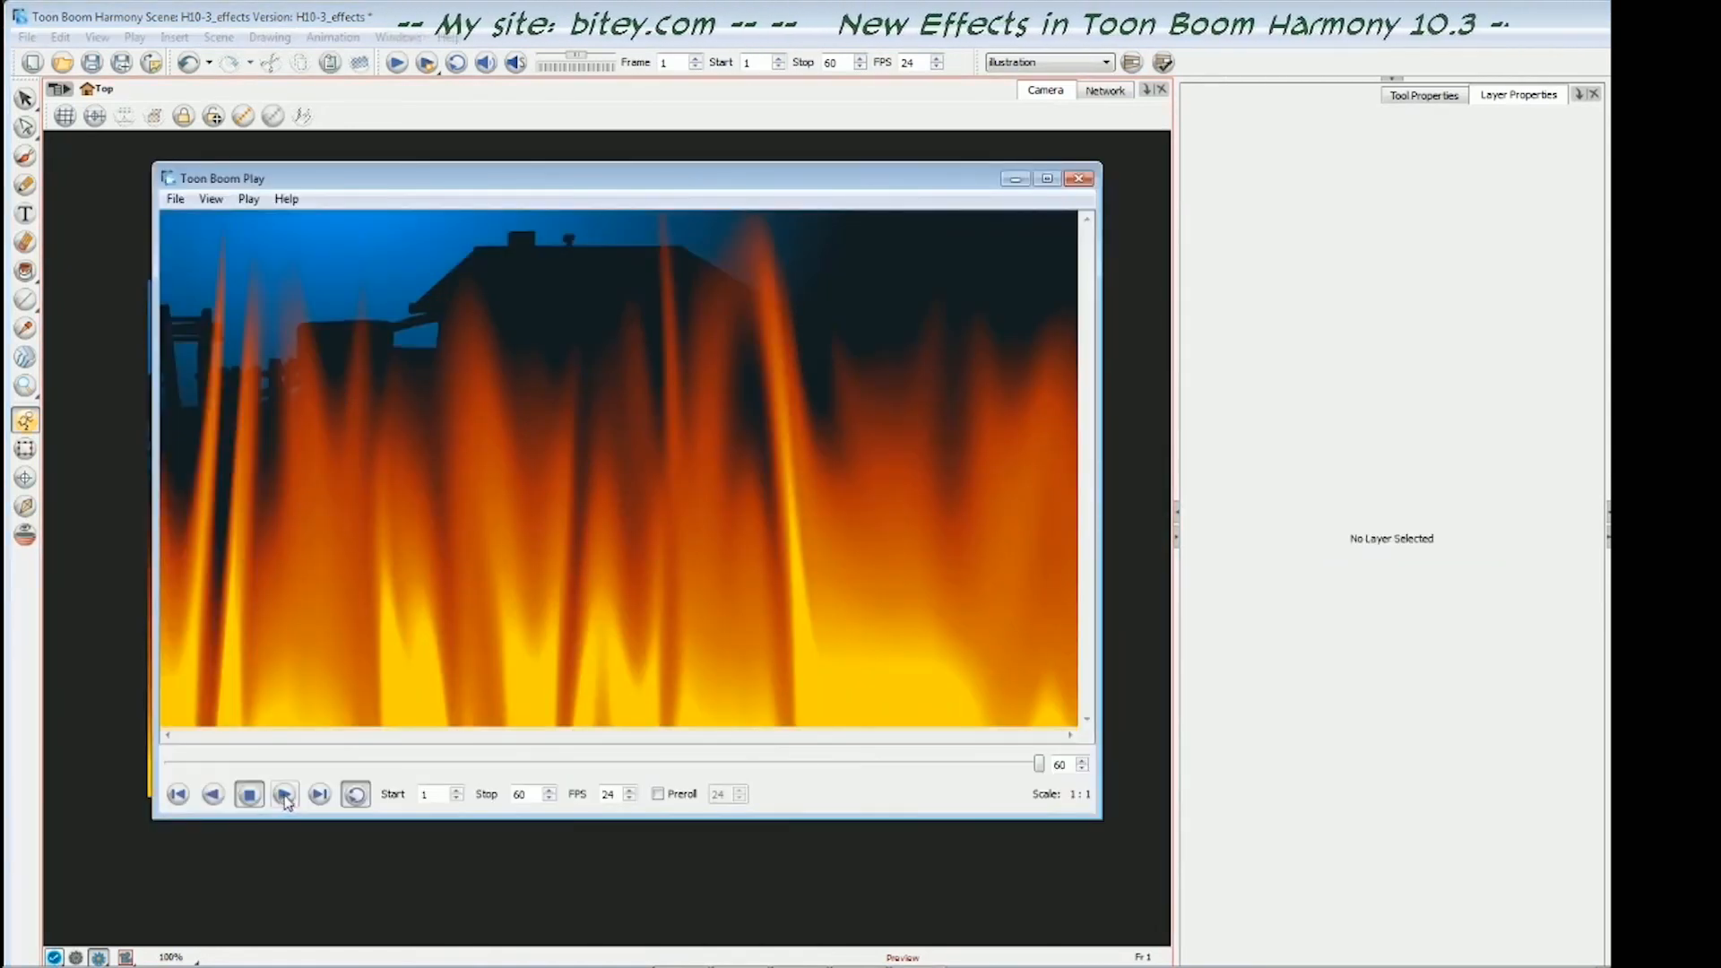
left_click(284, 795)
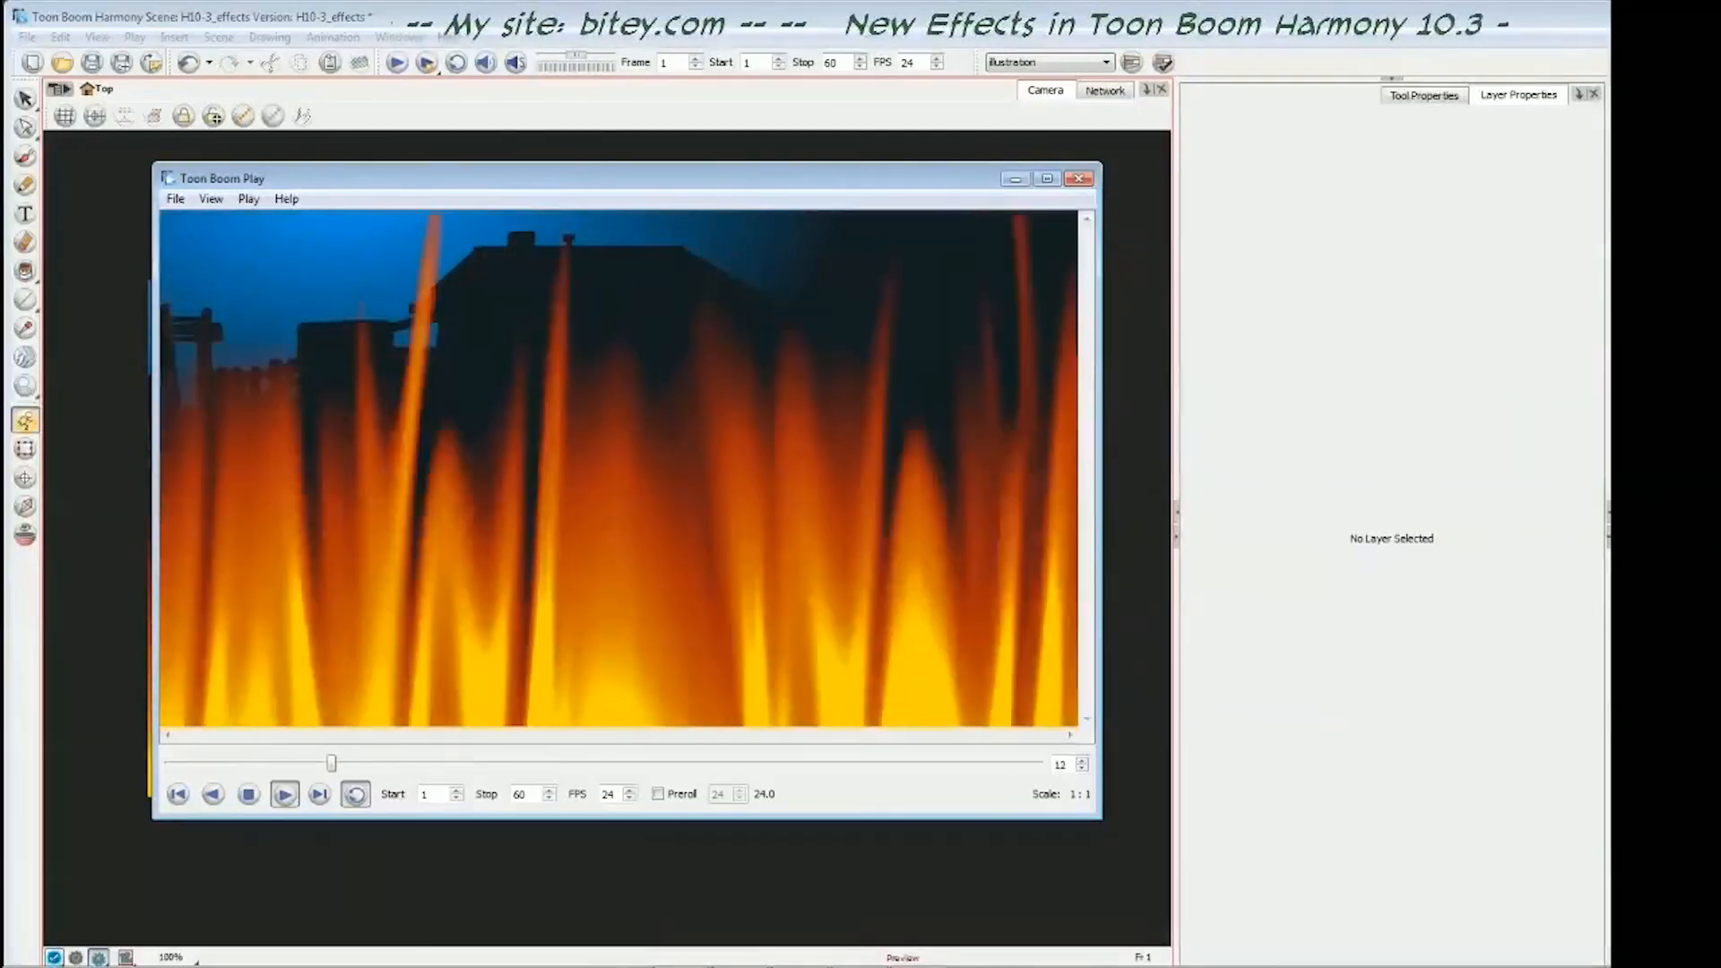
left_click(250, 796)
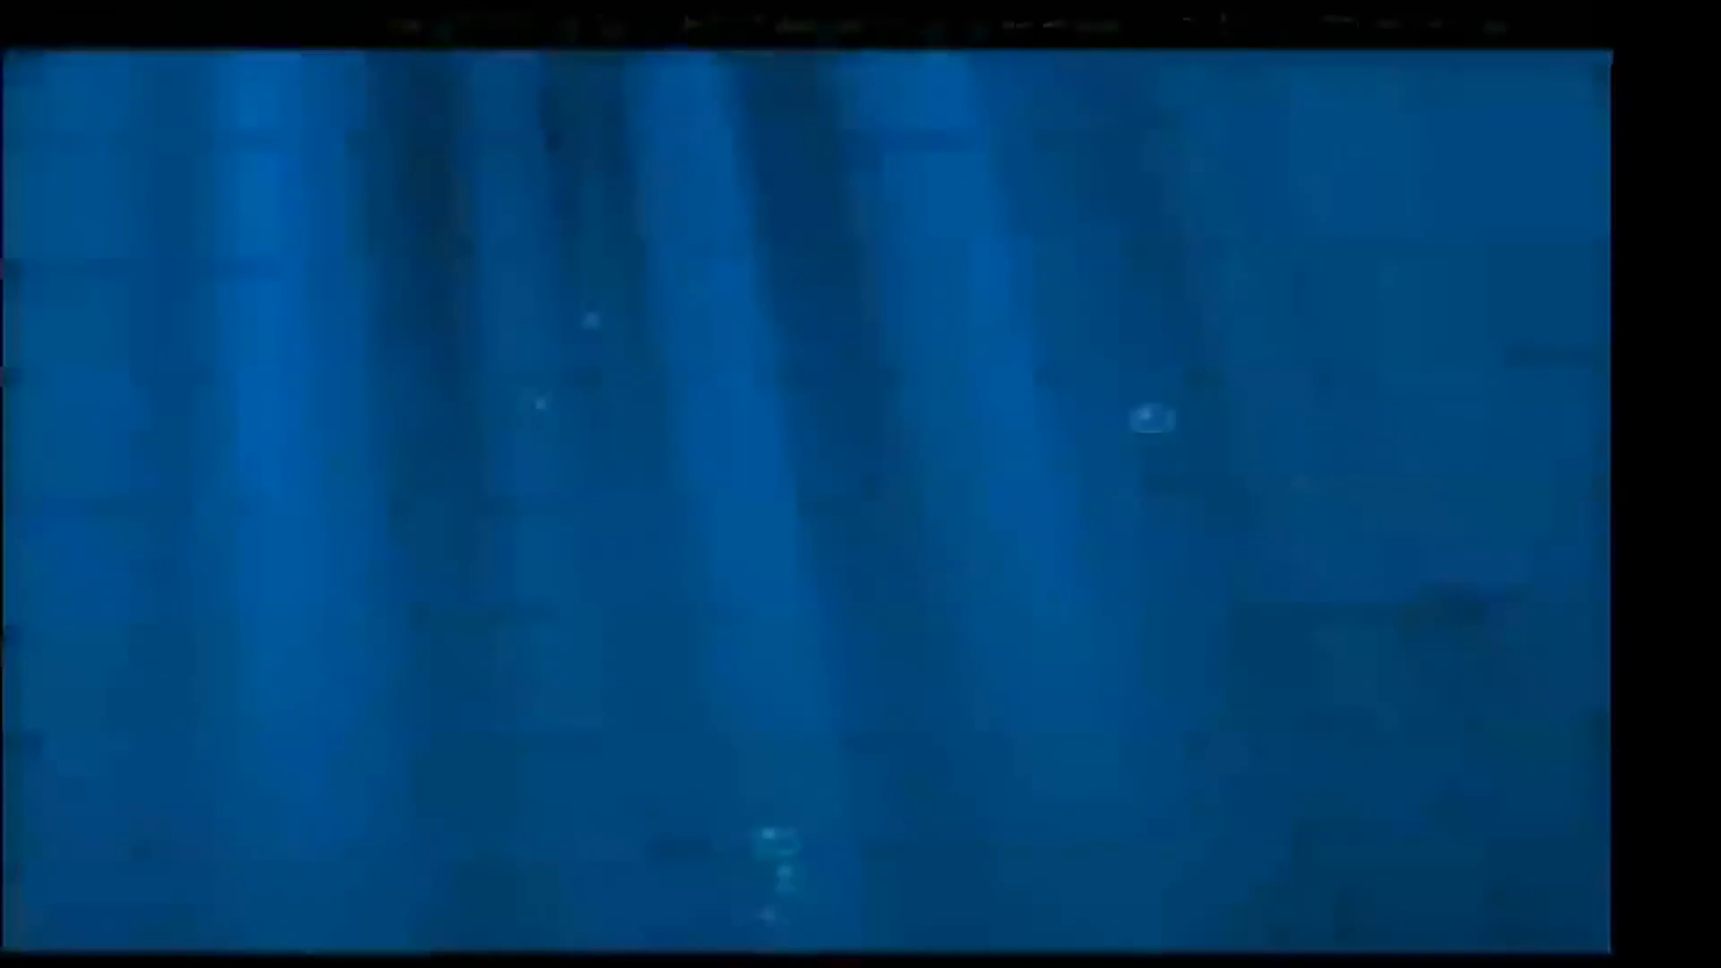